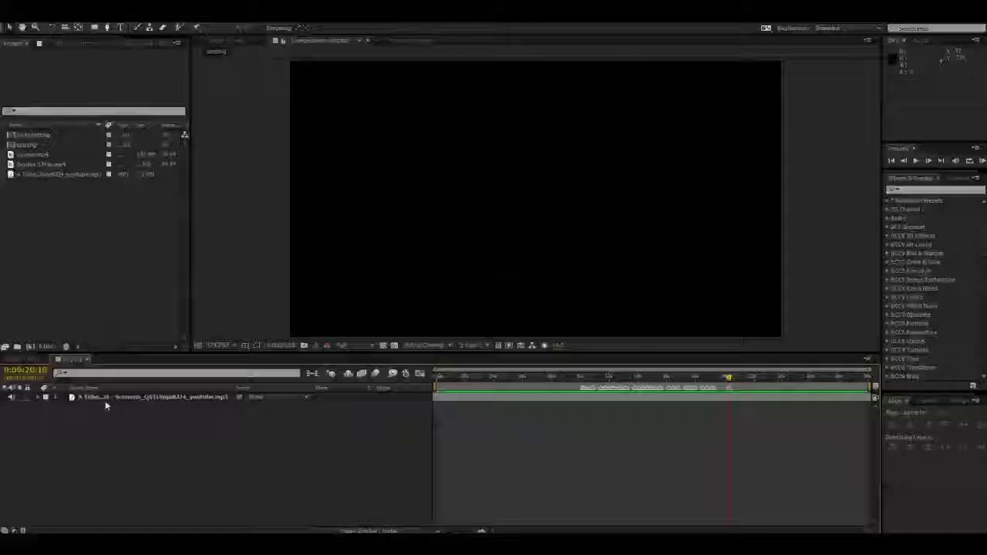
- Reveal the audio waveform of the A Tribe Called Quest music layer in the timeline
click(85, 397)
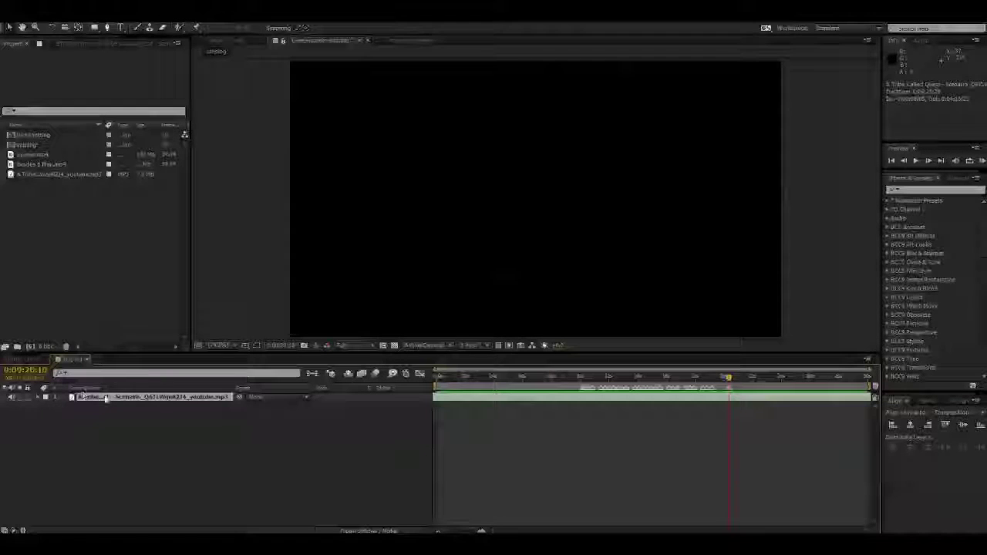
click(427, 464)
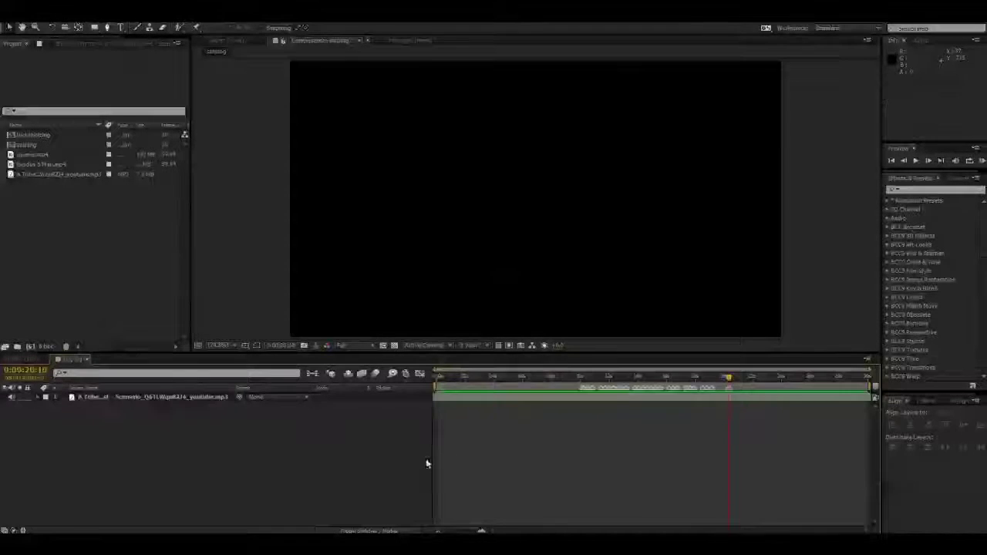
scroll(742, 414, up, 4)
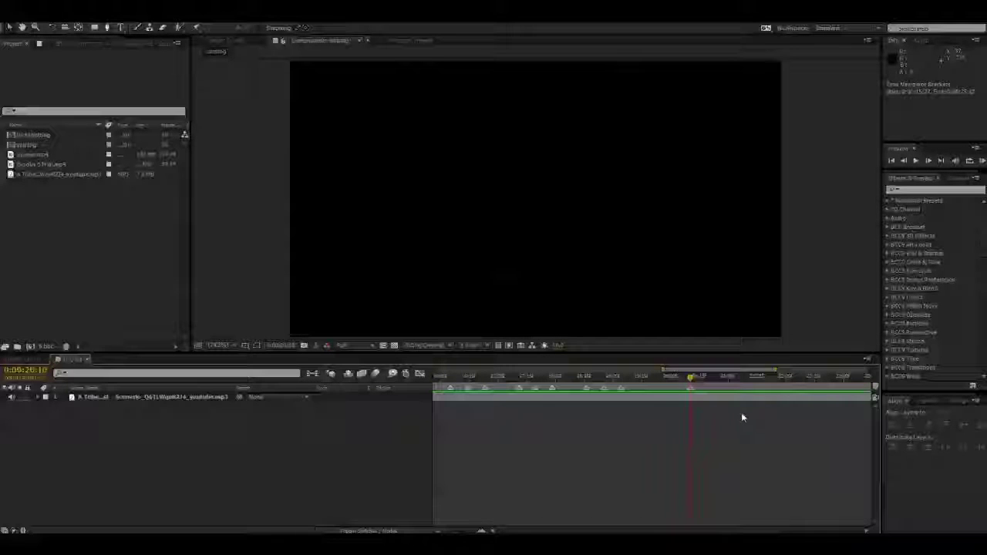
click(144, 398)
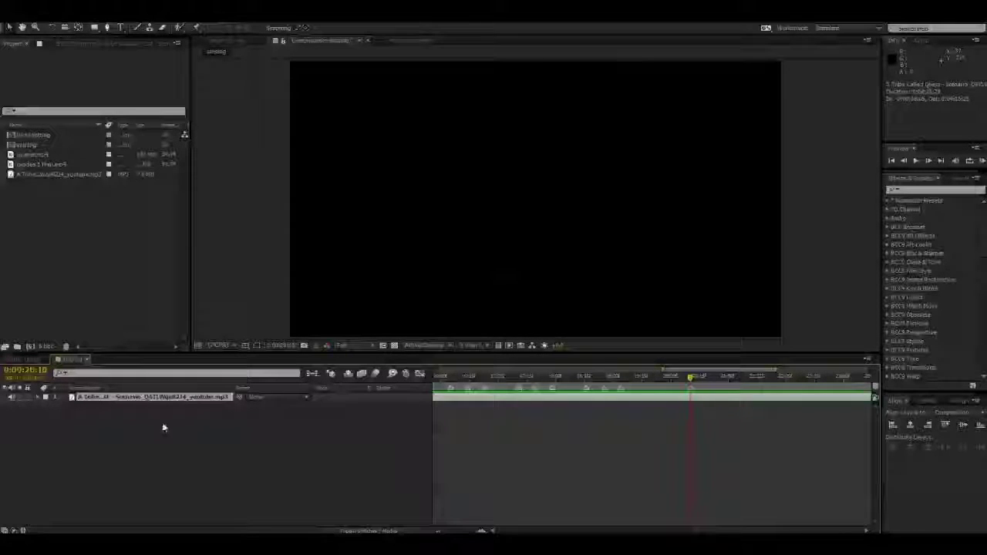
click(604, 443)
click(599, 398)
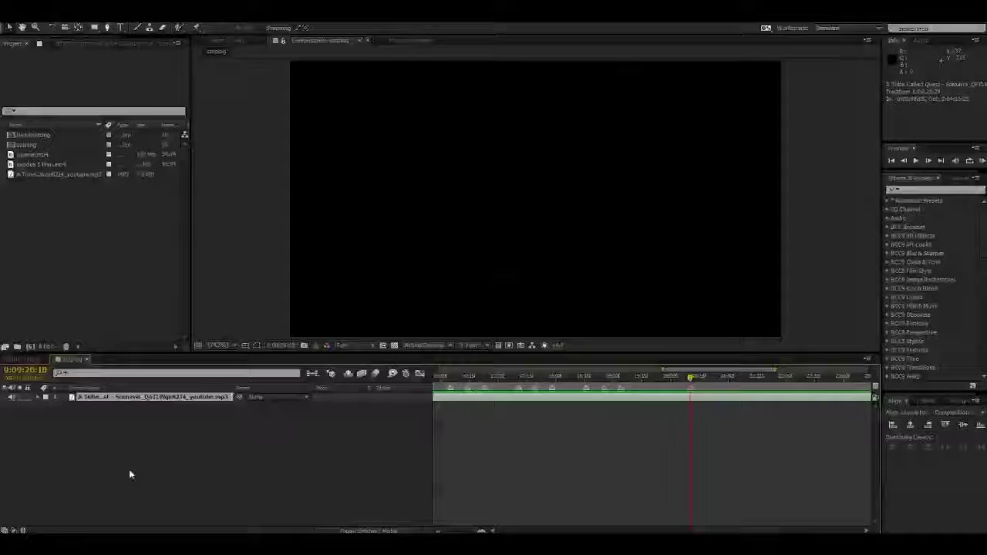
key(l)
key(l)
click(619, 482)
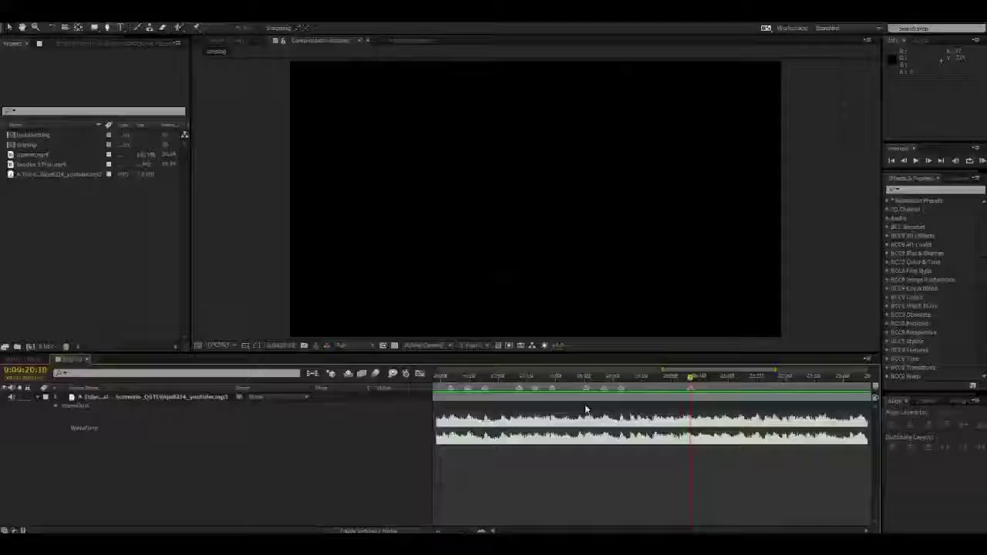
- Scrub along the waveform and preview the music from the marker at 0:00:20:10 to hear the next beat
click(619, 375)
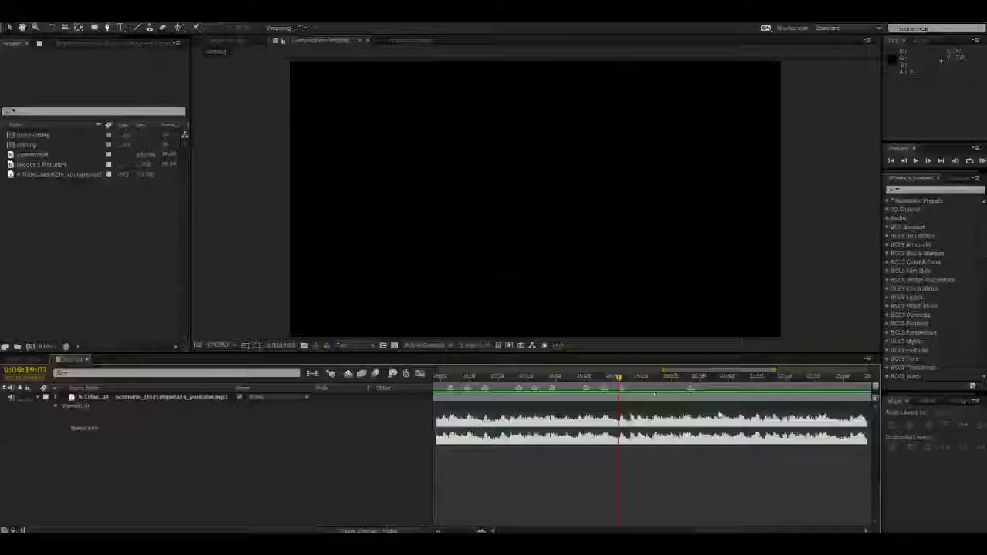
drag(623, 377, 720, 391)
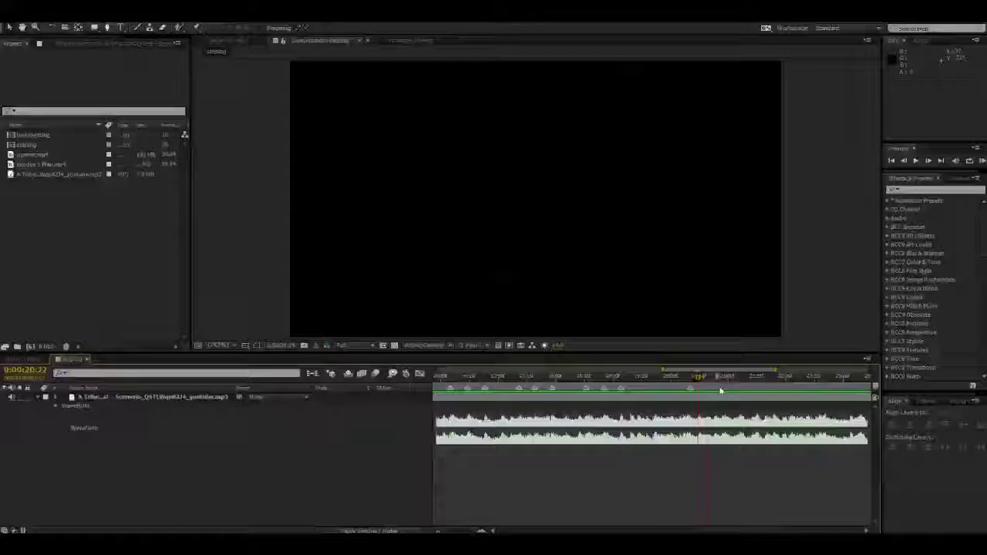
click(692, 374)
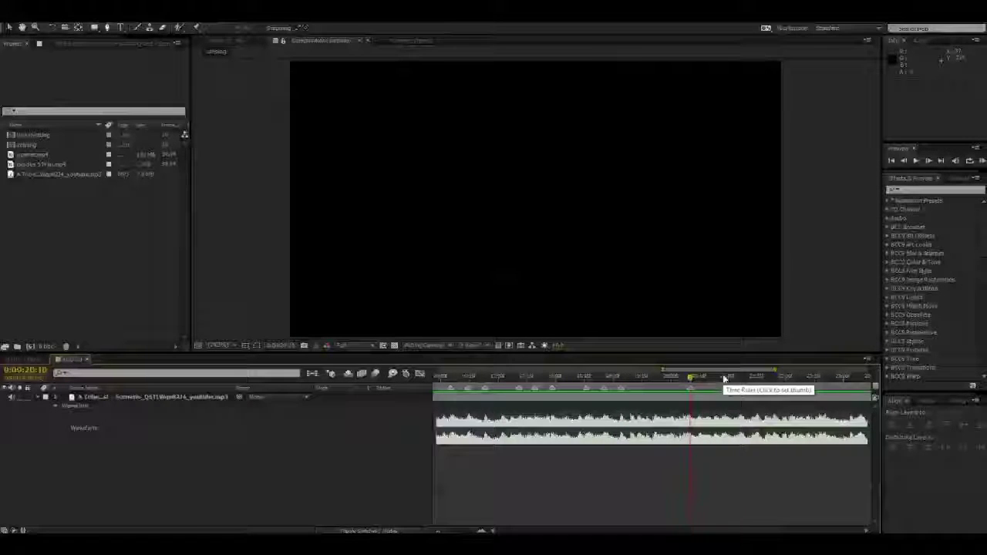
key(KP_Decimal)
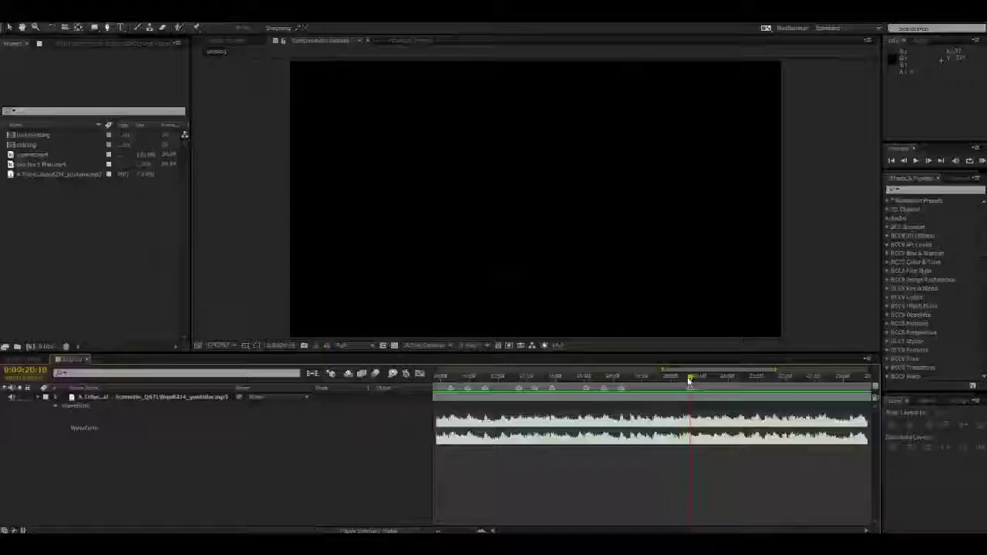
mouse_move(694, 383)
mouse_down()
mouse_move(778, 379)
mouse_move(691, 377)
mouse_up()
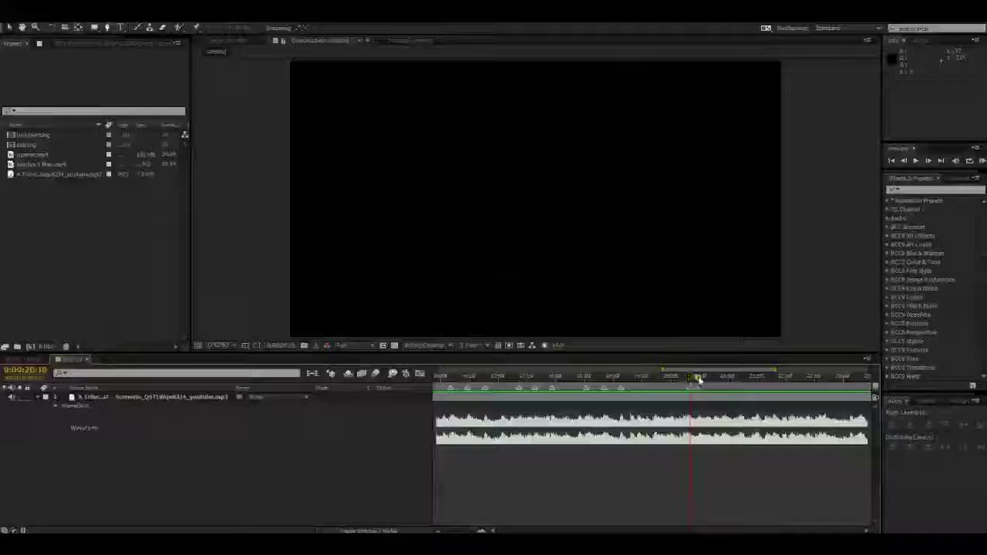
- Try placing composition markers on the beats at 0:00:20:27 and 0:00:21:07
drag(700, 380, 724, 381)
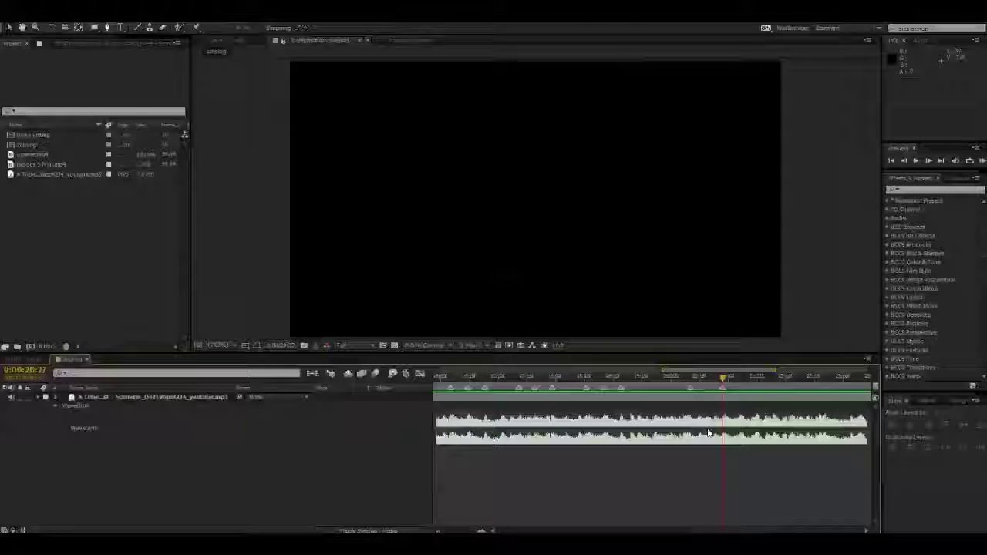
click(742, 378)
key(KP_Multiply)
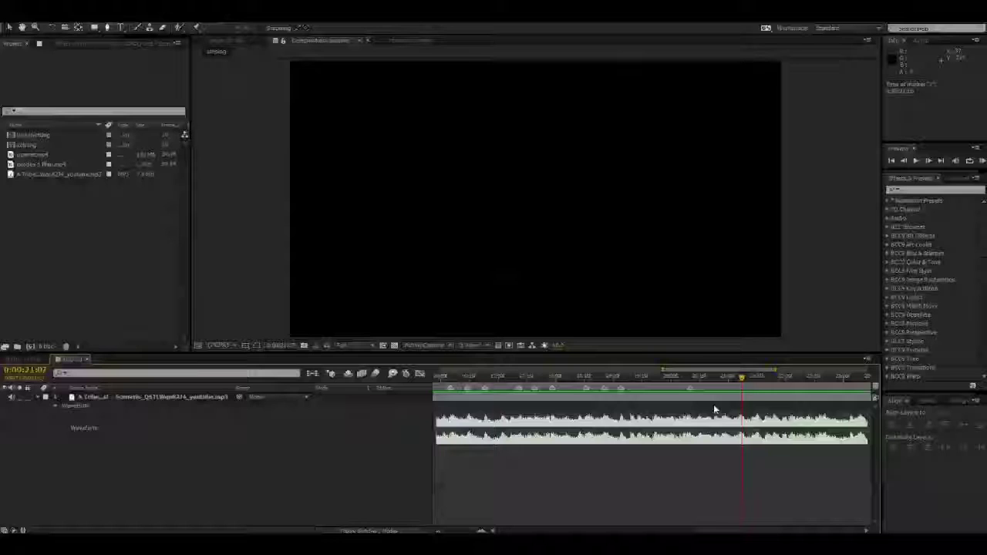
- Return to the start of the beat markers and place the current time at 0:00:10:04
drag(741, 378, 465, 378)
key(shift+Page_Down)
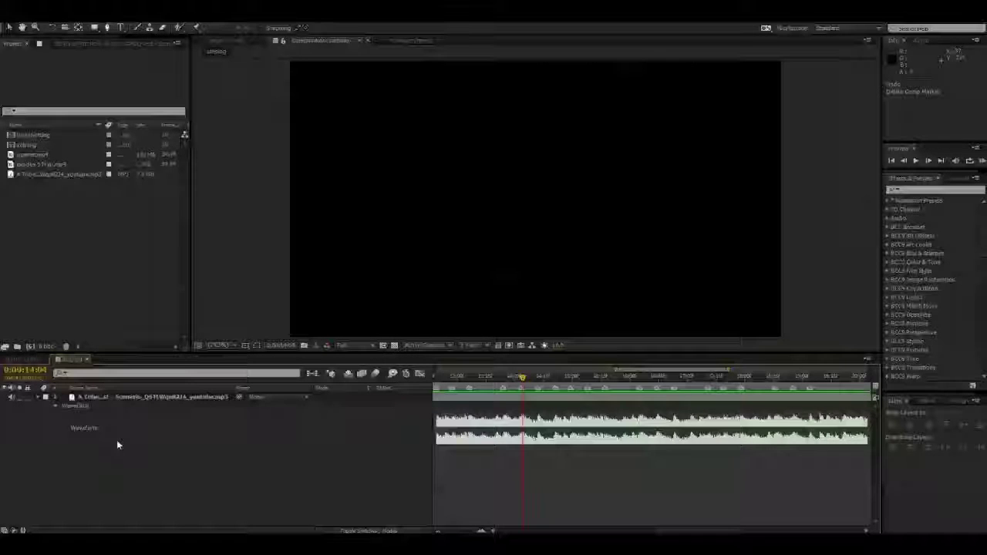
drag(673, 530, 638, 530)
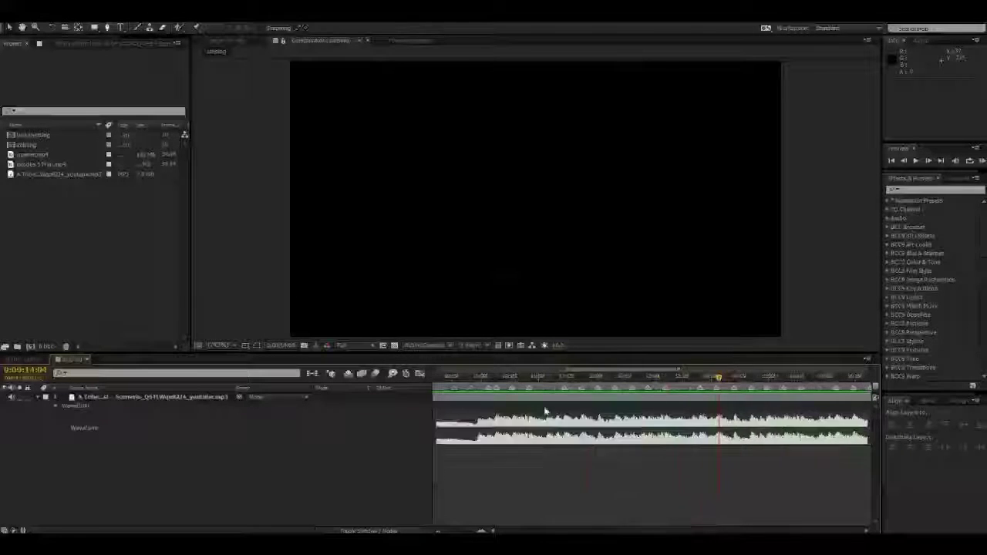
click(487, 378)
click(487, 377)
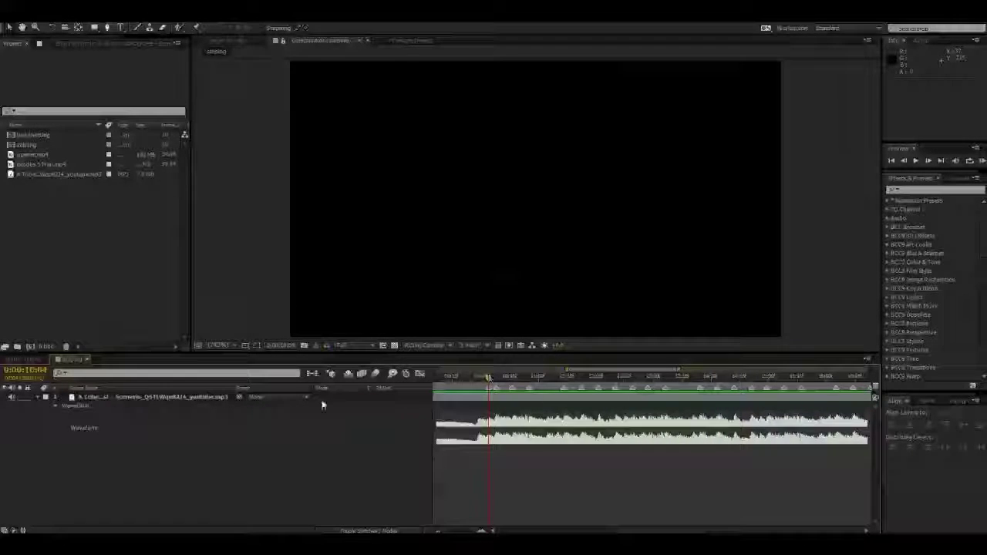
- Set the composition's frame rate to 30 frames per second in the composition settings
click(48, 17)
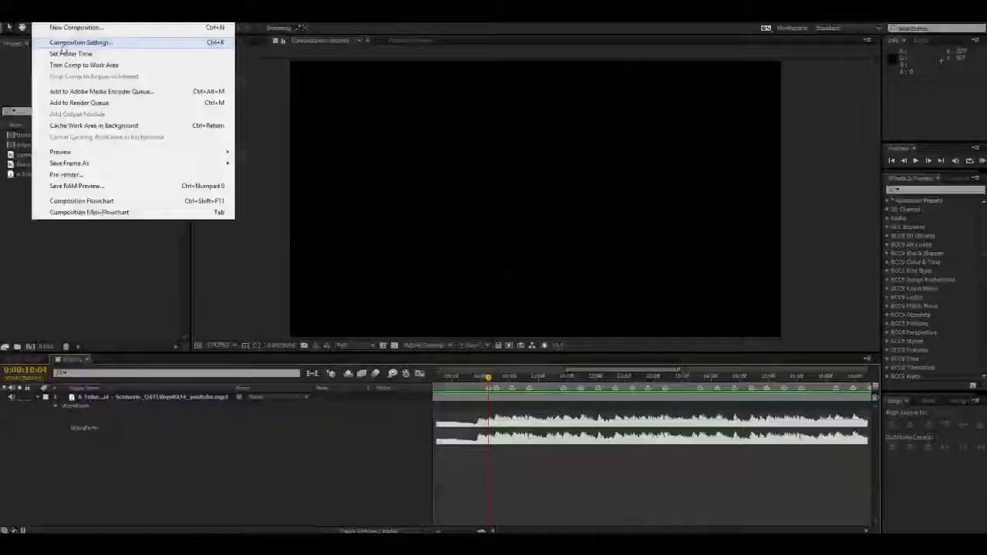
click(63, 43)
drag(313, 112, 390, 135)
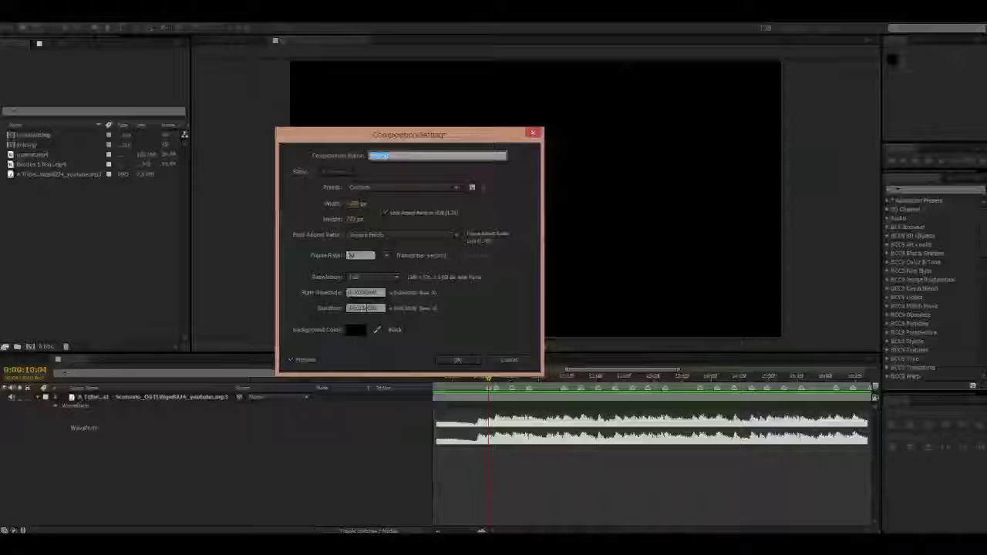
click(357, 255)
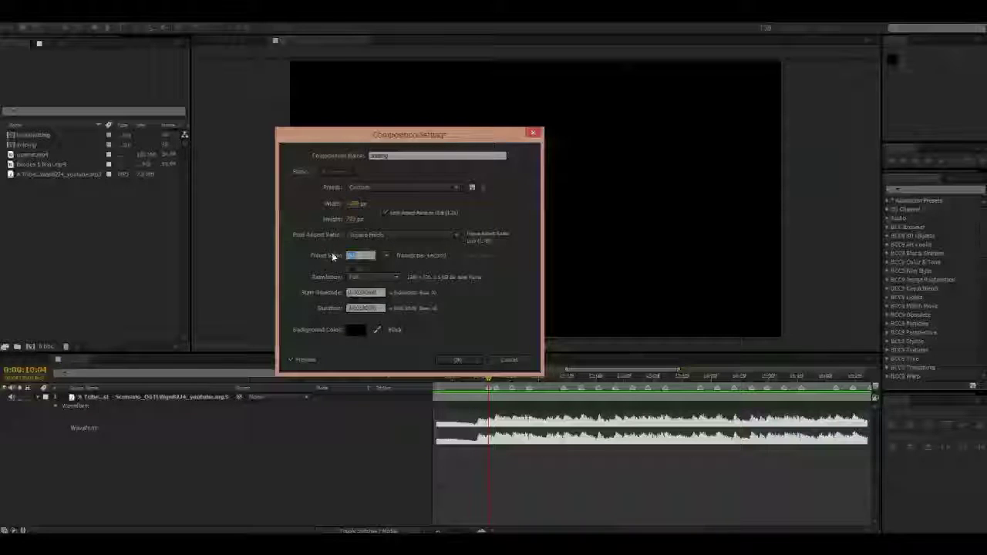
text(30)
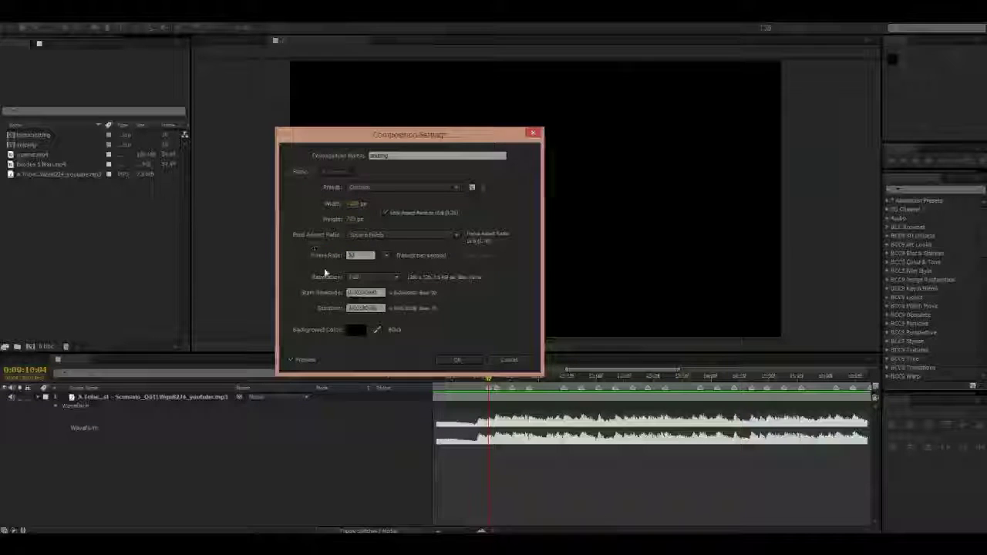
click(354, 219)
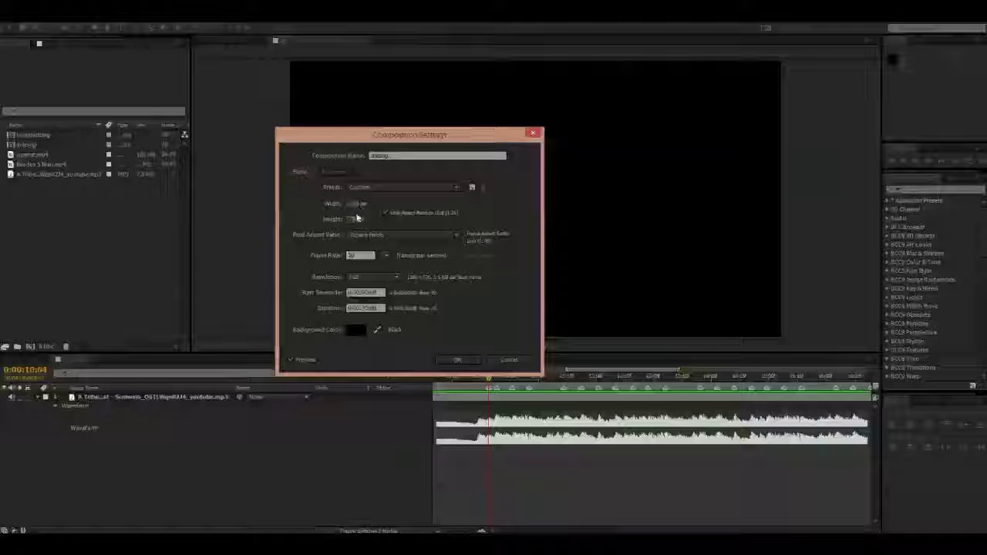
click(352, 255)
text(30)
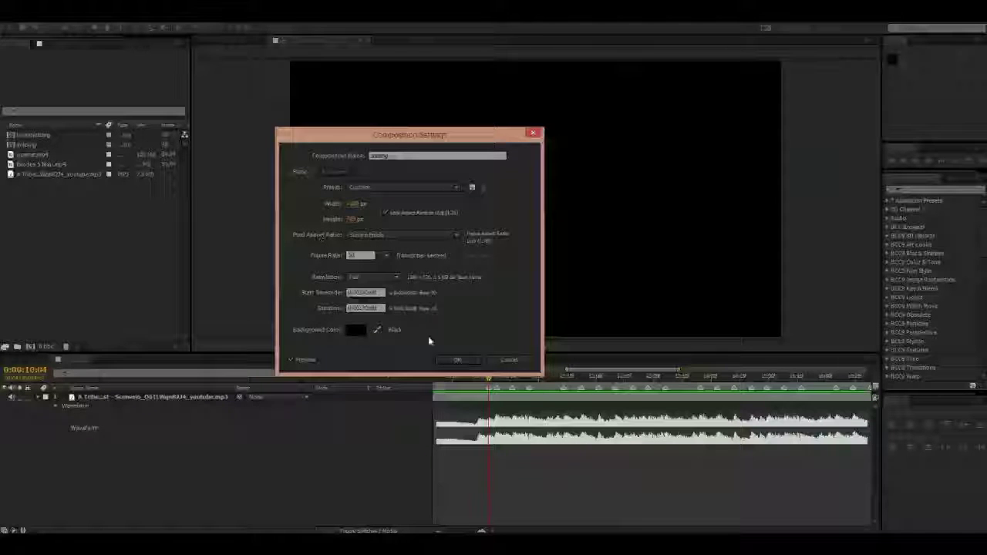
click(472, 360)
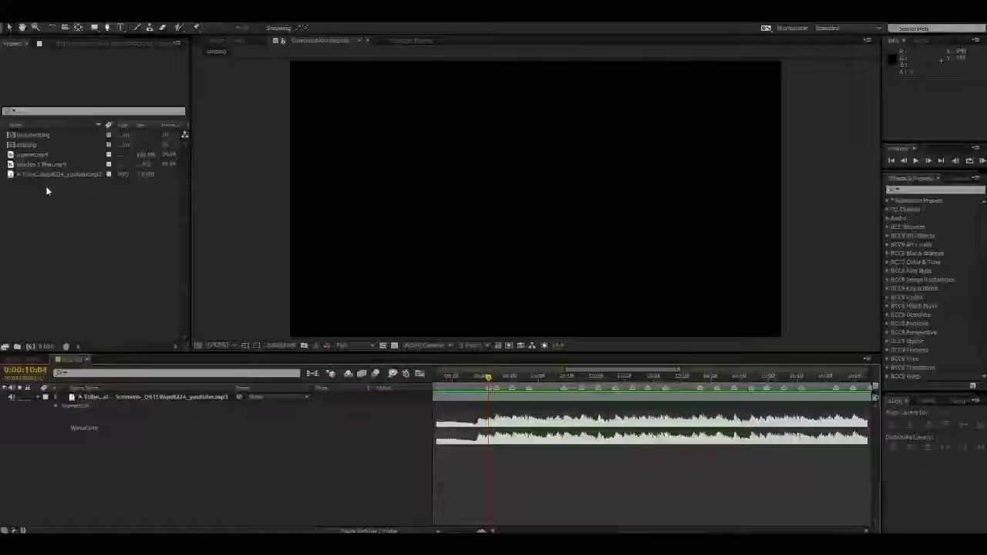
- Add the Exodus 5 Man.mp4 gameplay clip to the timeline beneath the music layer
click(50, 163)
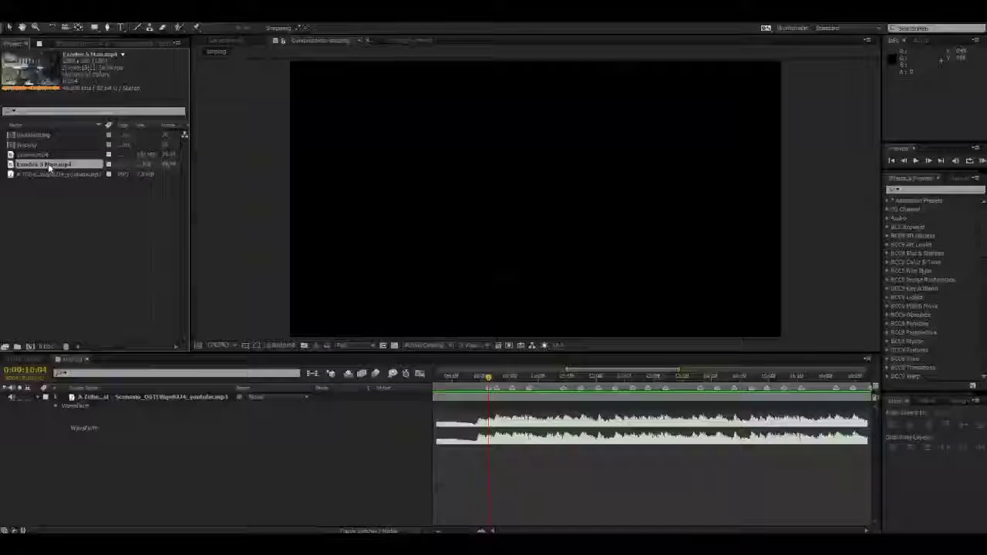
drag(48, 164, 158, 493)
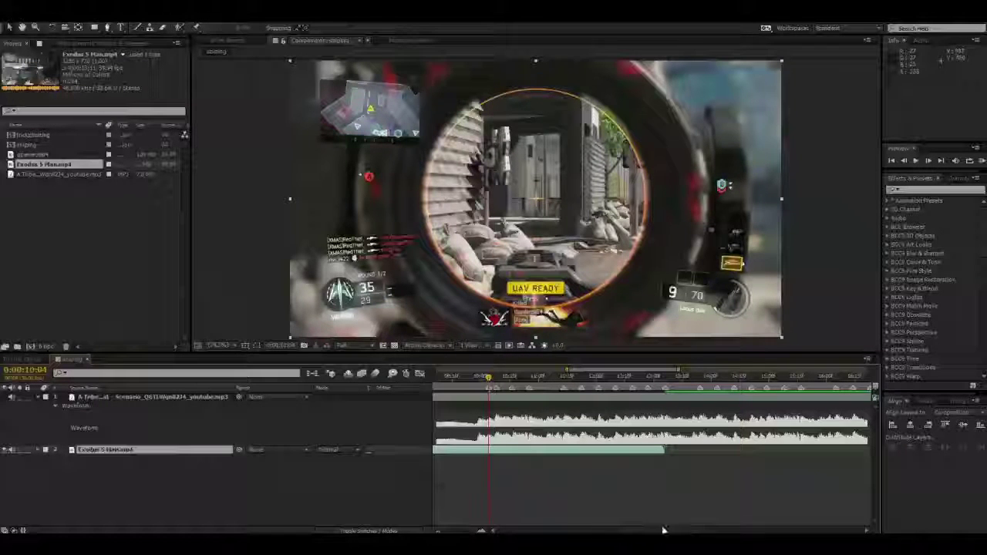
click(482, 439)
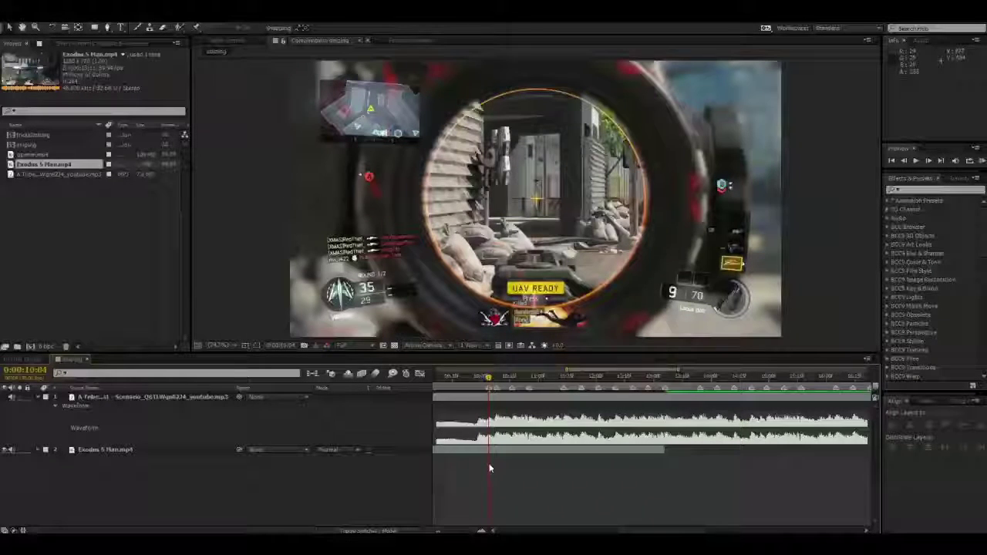
click(331, 451)
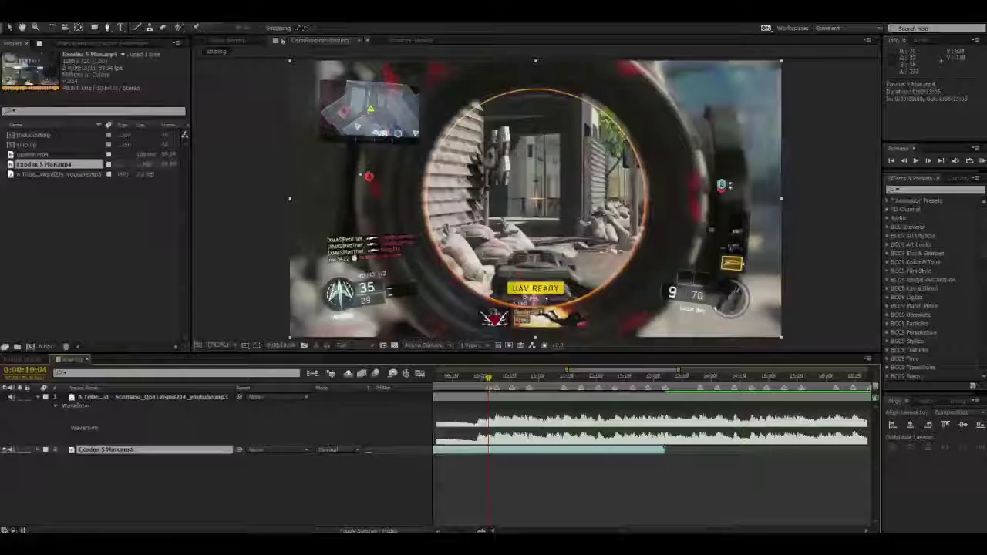
click(543, 486)
click(503, 453)
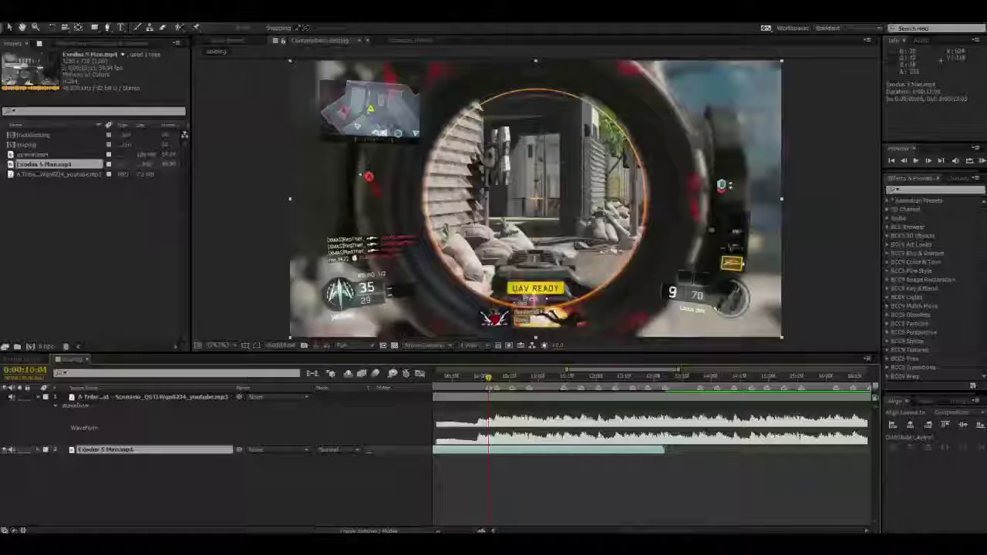
click(309, 440)
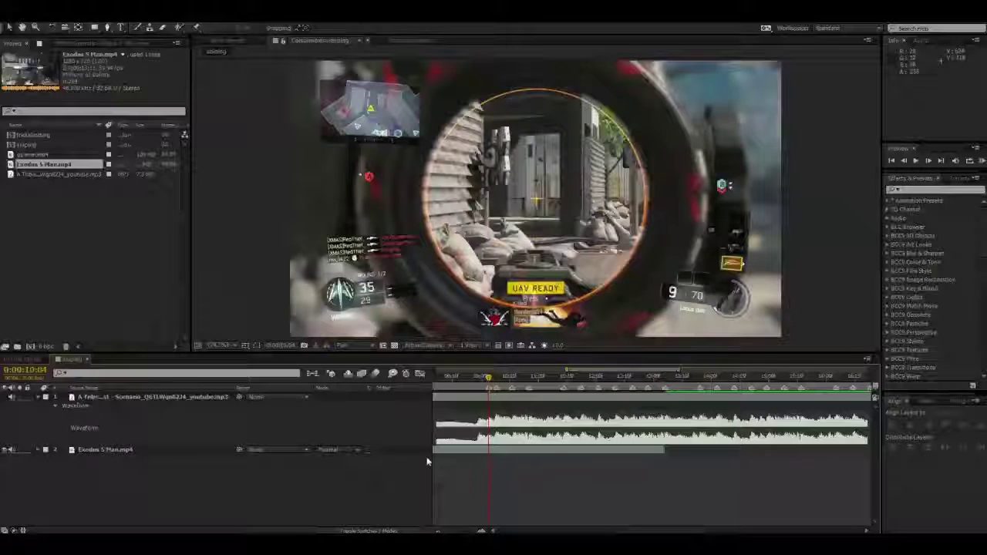
- Move the Exodus 5 Man.mp4 layer so it starts at the first beat marker, 0:00:10:04
drag(490, 507, 613, 531)
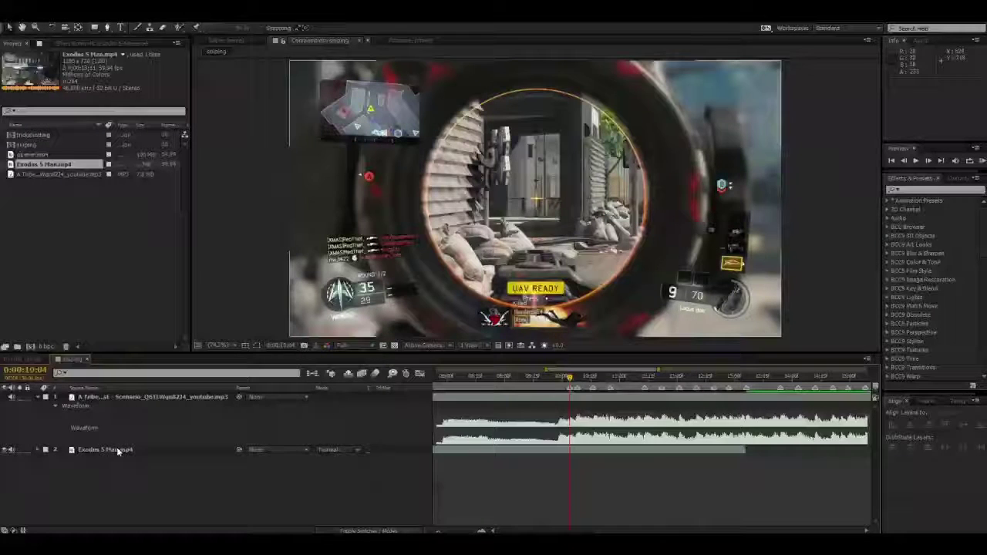
click(532, 451)
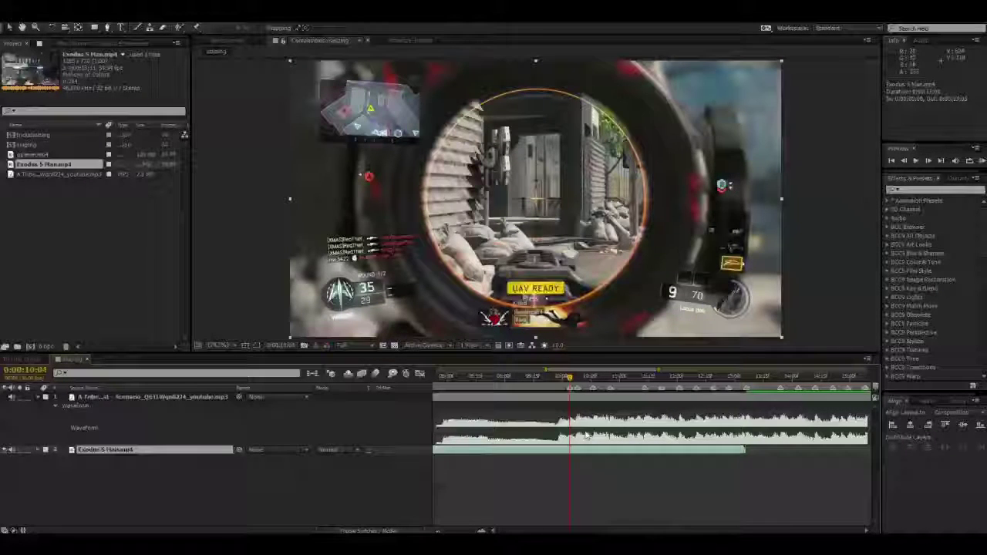
key(bracketleft)
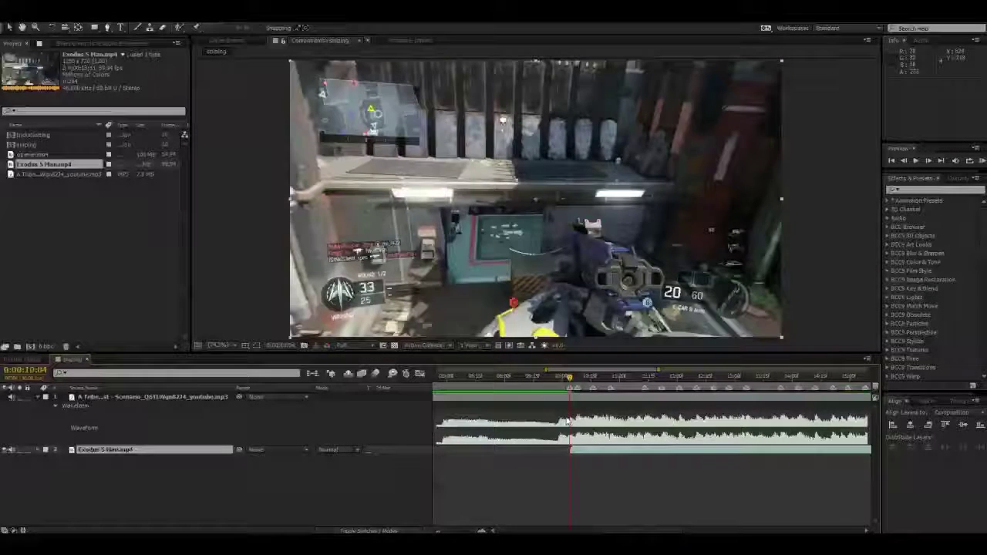
click(567, 421)
- Preview the start of the gameplay clip against the music from 0:00:10:04
scroll(583, 426, up, 4)
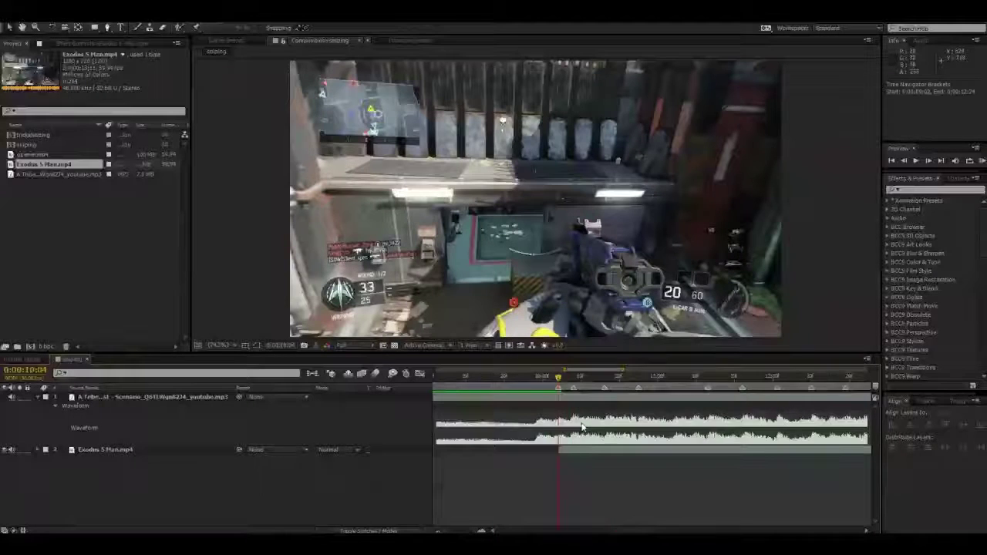
scroll(583, 426, down, 3)
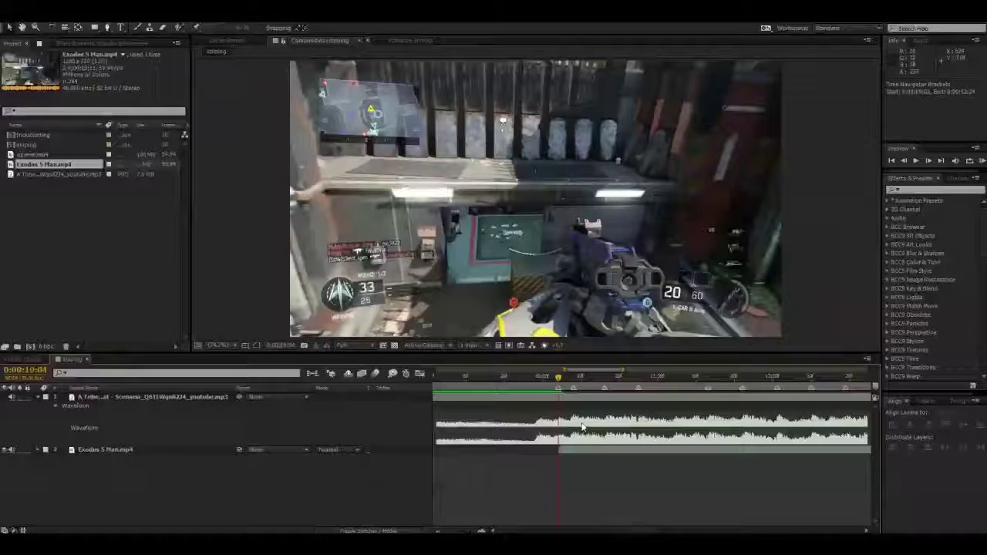
mouse_move(565, 379)
mouse_down()
mouse_move(579, 379)
mouse_move(558, 379)
mouse_up()
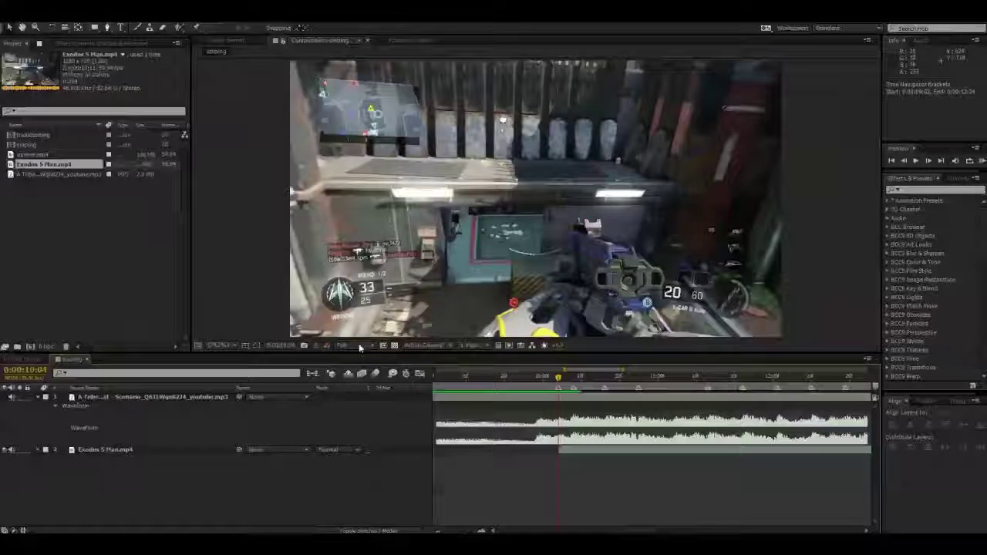
- Set the preview resolution to Half and slide the Exodus 5 Man.mp4 layer so its scoped gunshot lands at 0:00:10:04
click(358, 347)
click(357, 384)
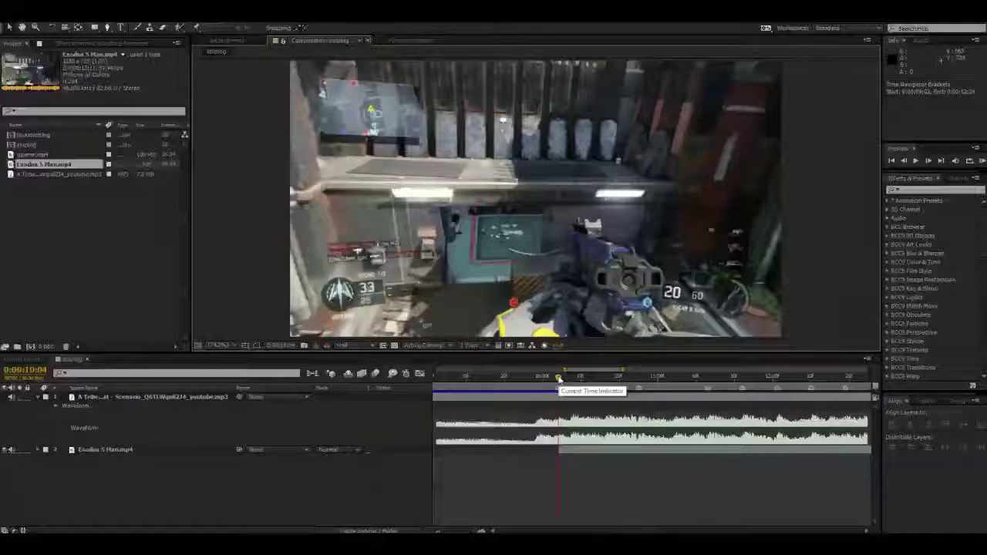
drag(559, 378, 557, 402)
click(591, 451)
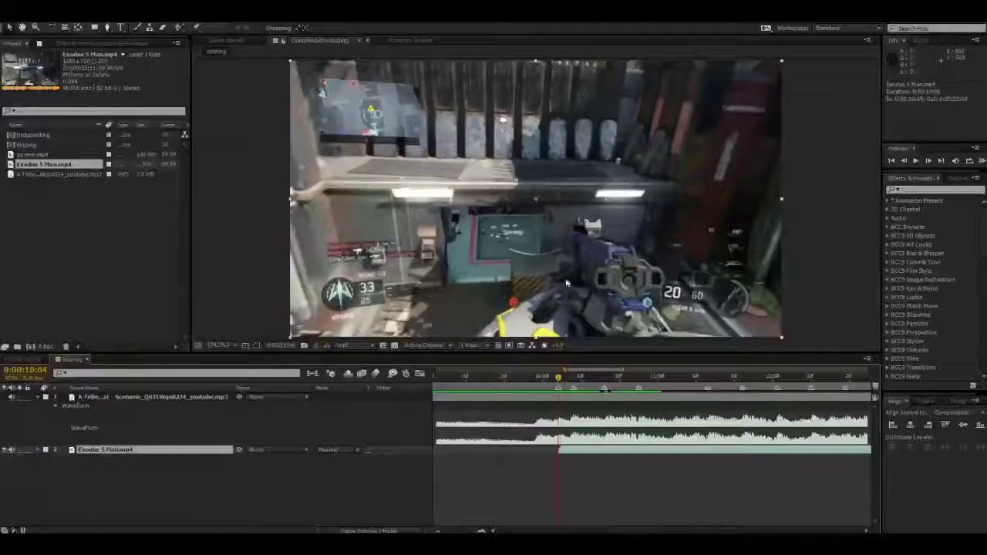
drag(849, 451, 569, 446)
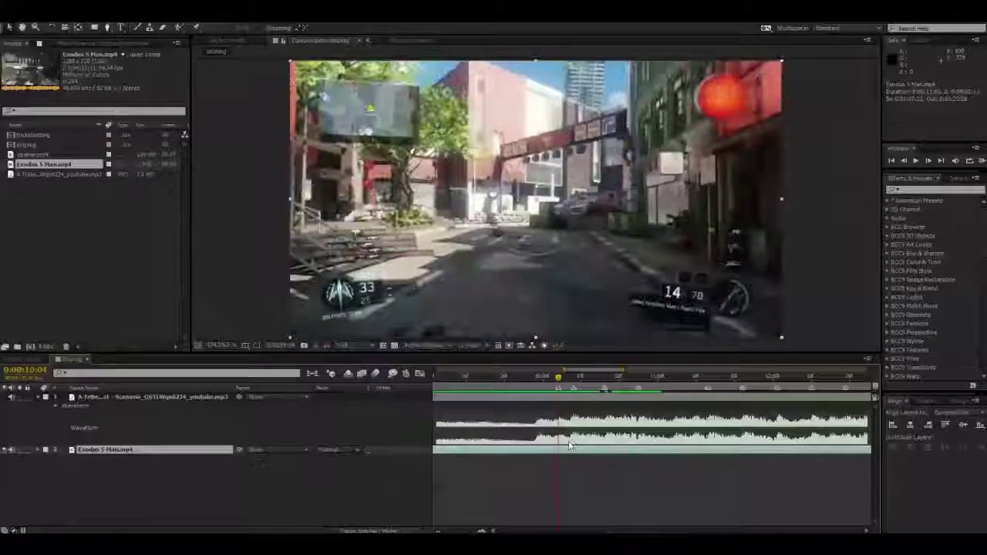
drag(835, 452, 763, 454)
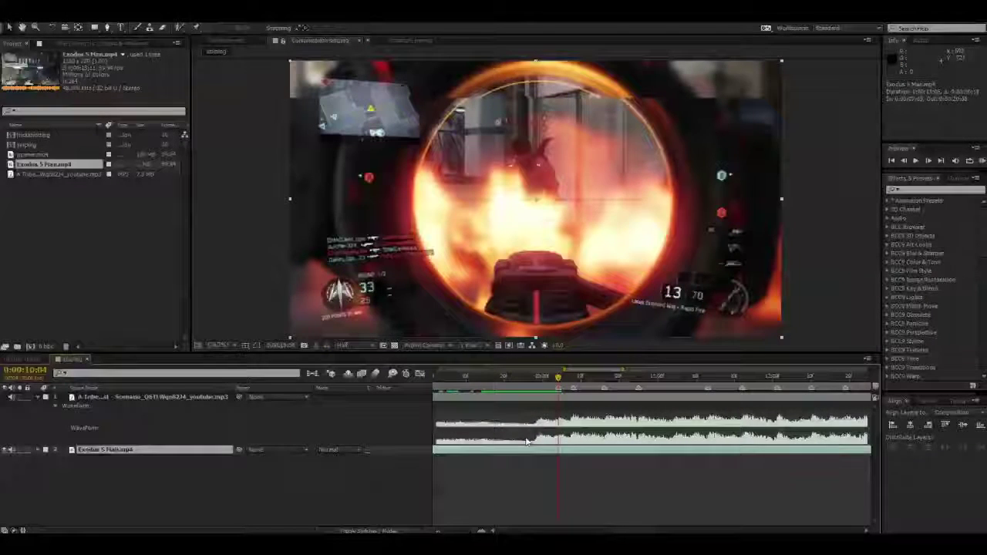
- Split the gameplay layer at 0:00:10:04 and preview the music from the cut
key(ctrl+shift+d)
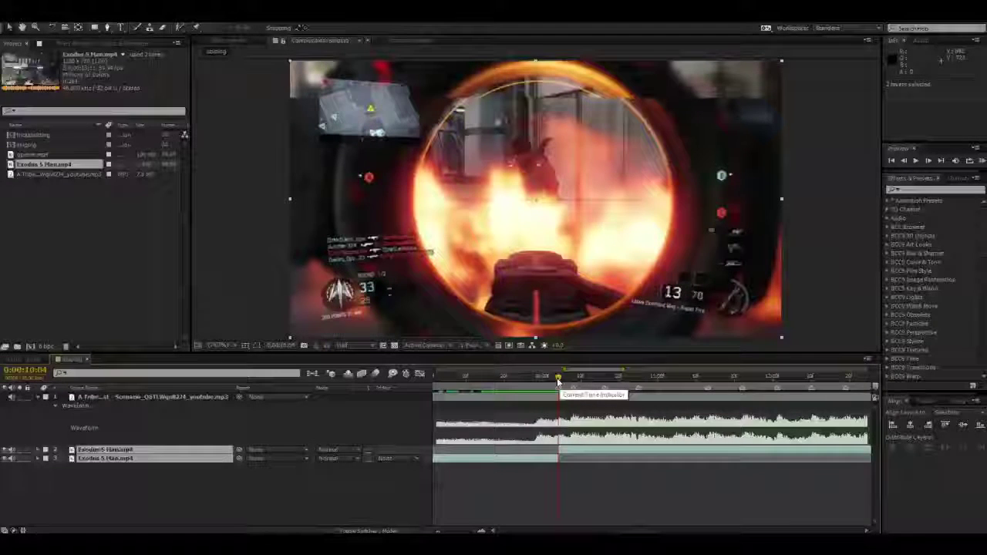
click(557, 486)
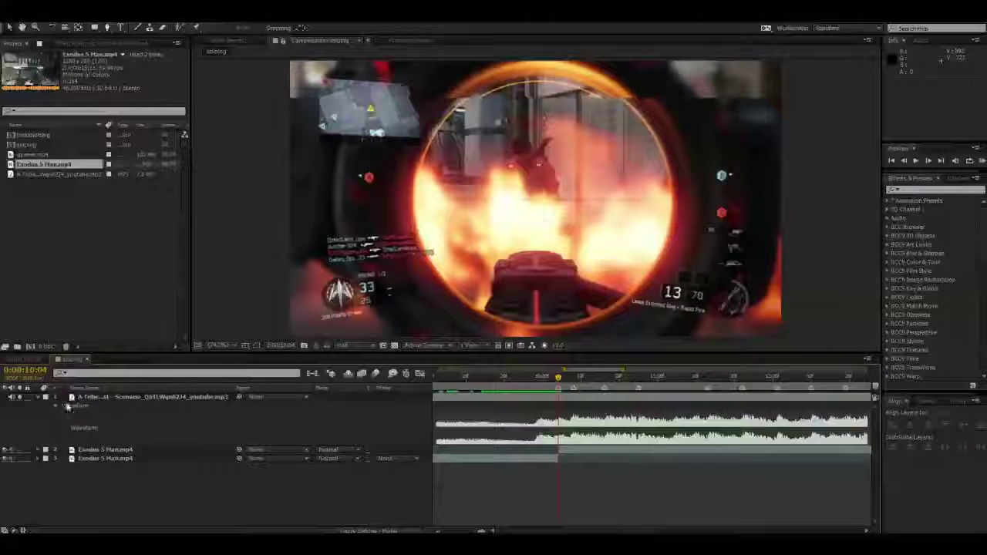
click(140, 448)
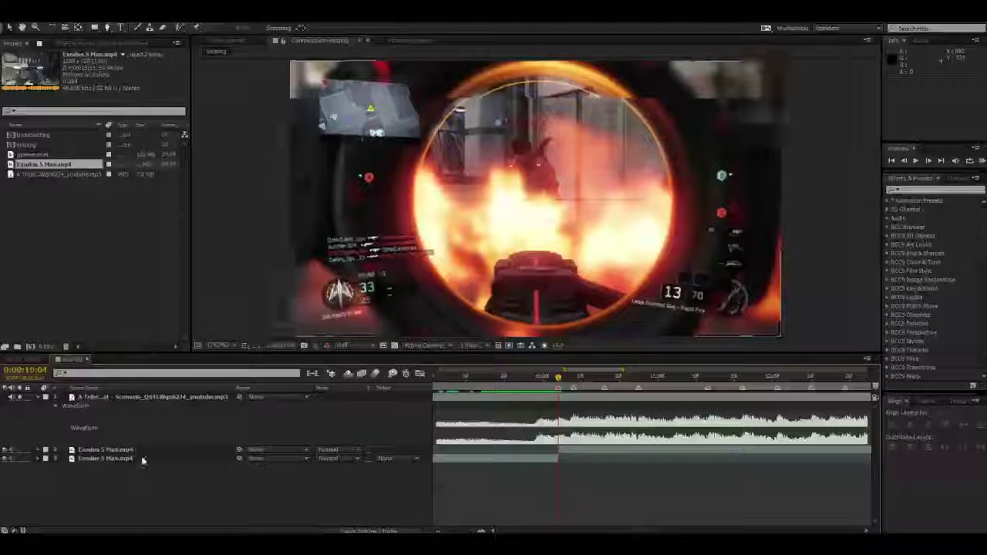
click(140, 449)
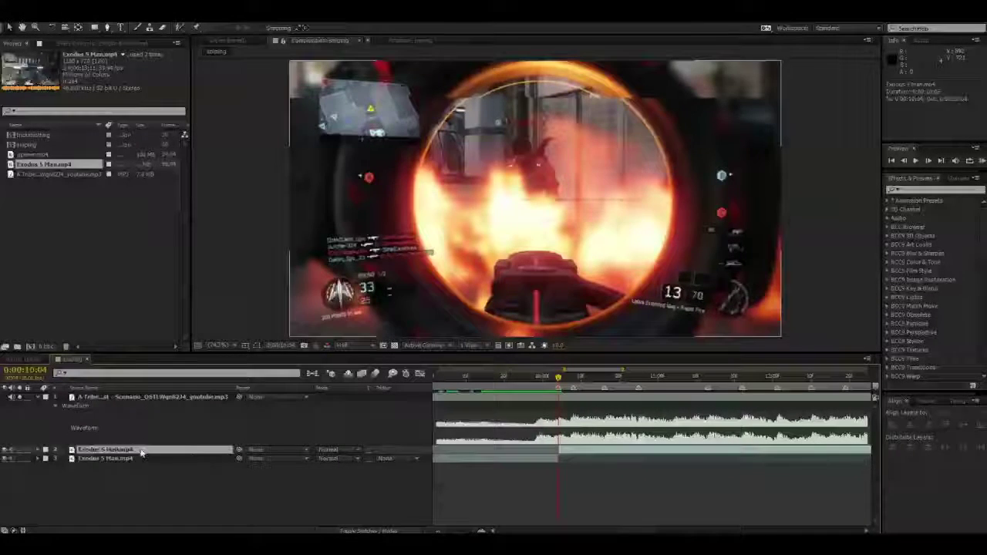
shift+click(137, 460)
click(551, 418)
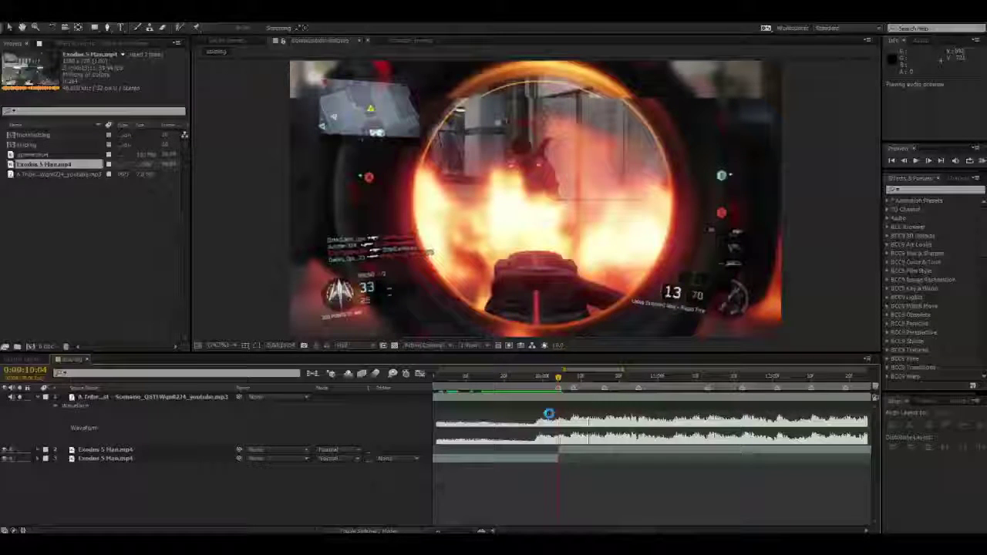
- Shift both gameplay pieces together so their cut falls on the 0:00:10:25 beat marker, and preview the music there
click(635, 376)
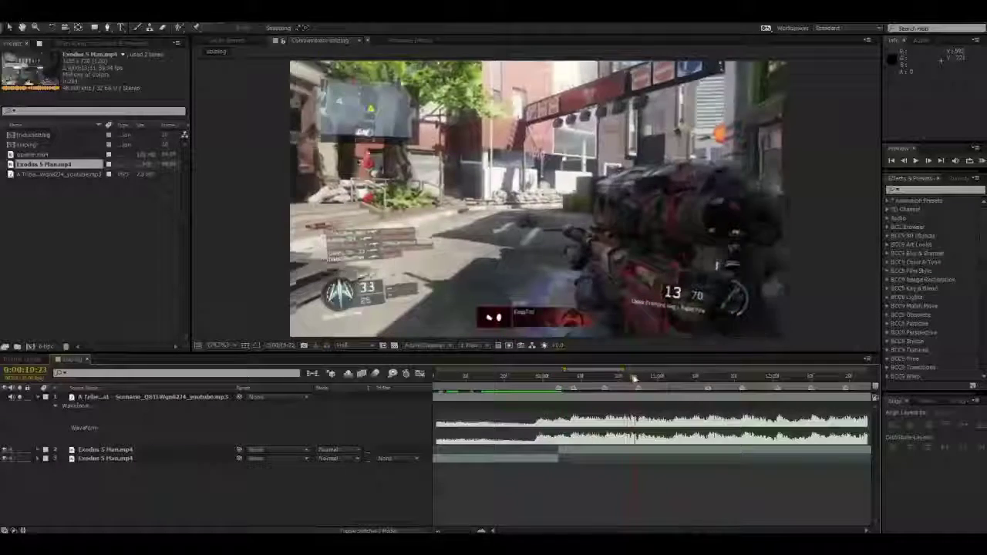
drag(635, 378, 638, 378)
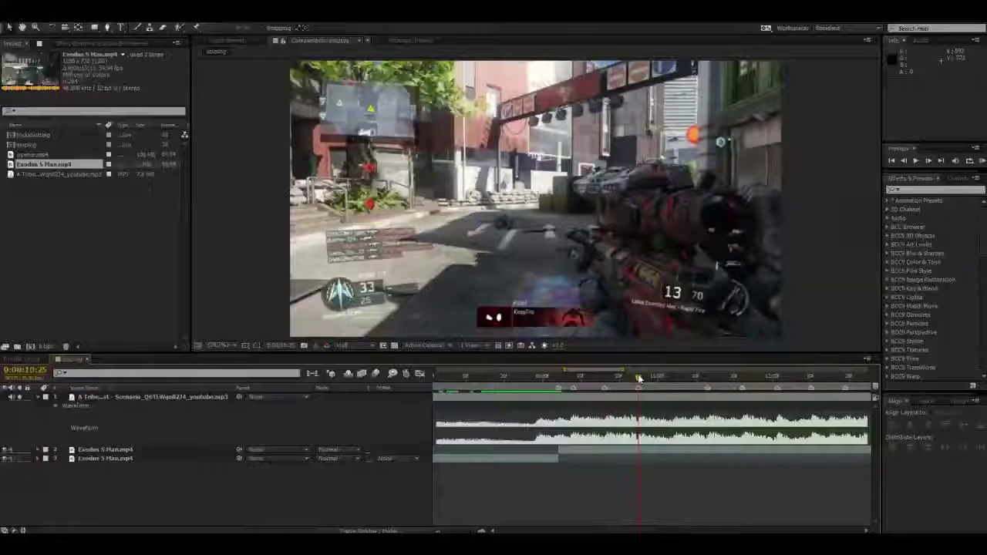
click(565, 450)
shift+click(549, 459)
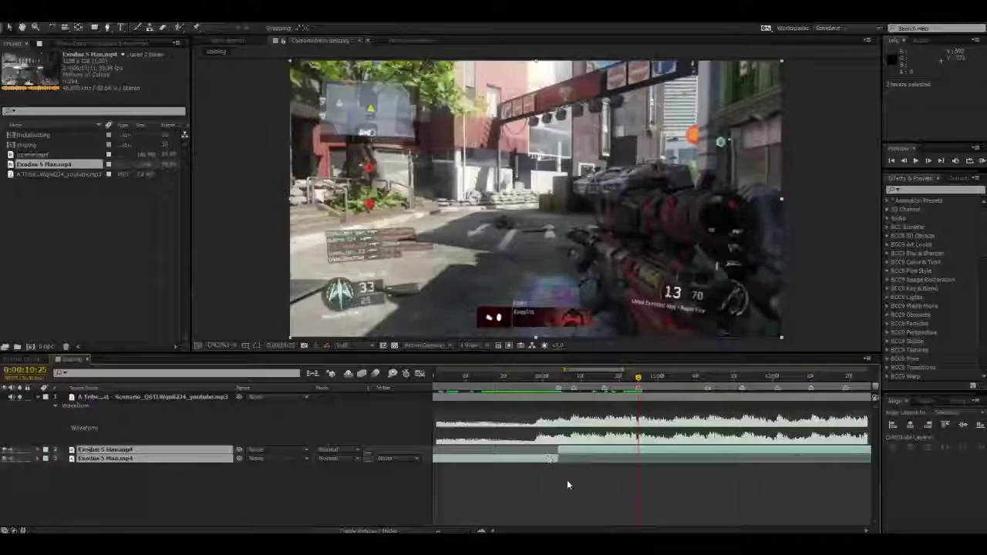
drag(569, 455, 646, 456)
key(F2)
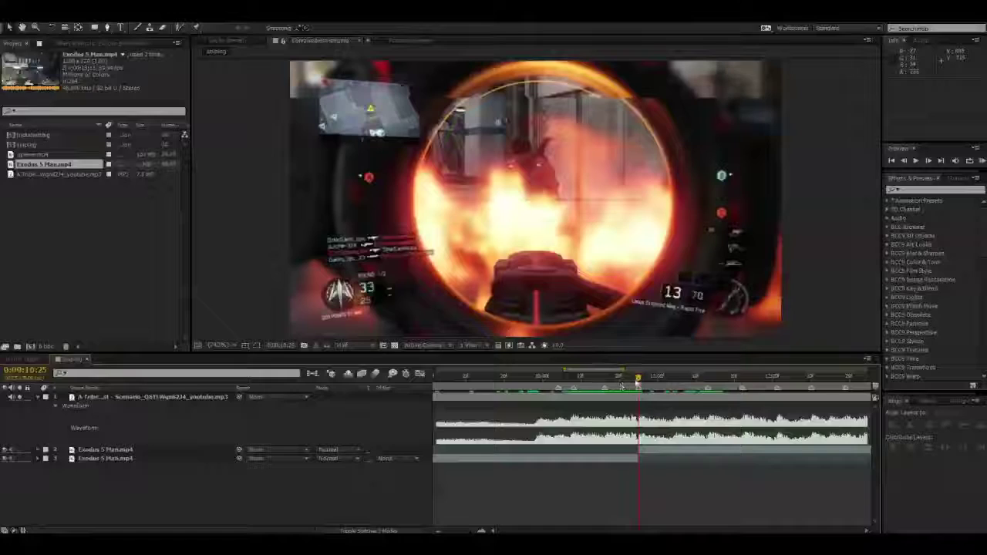
key(KP_Decimal)
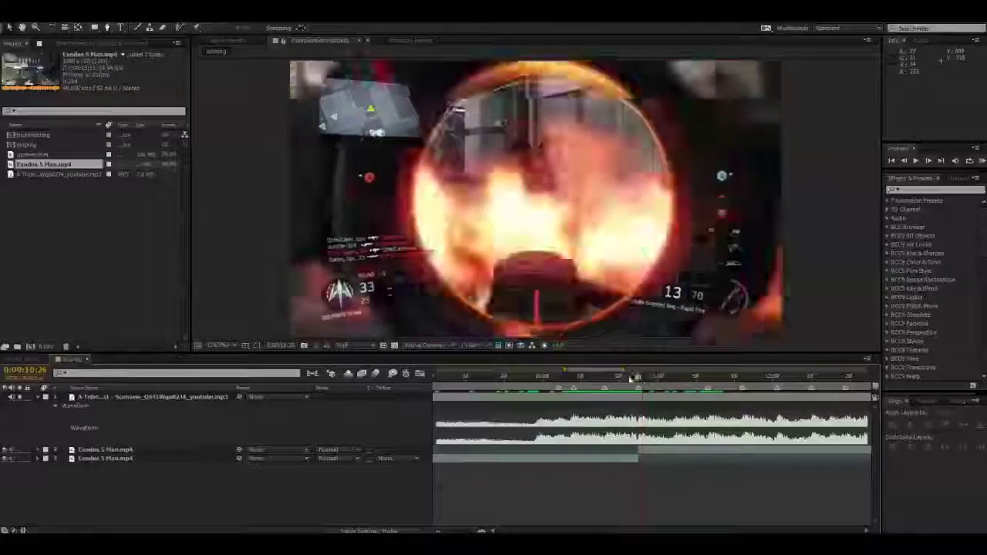
- Trim the start of the first gameplay piece to the beat marker at 0:00:10:04
drag(632, 378, 559, 380)
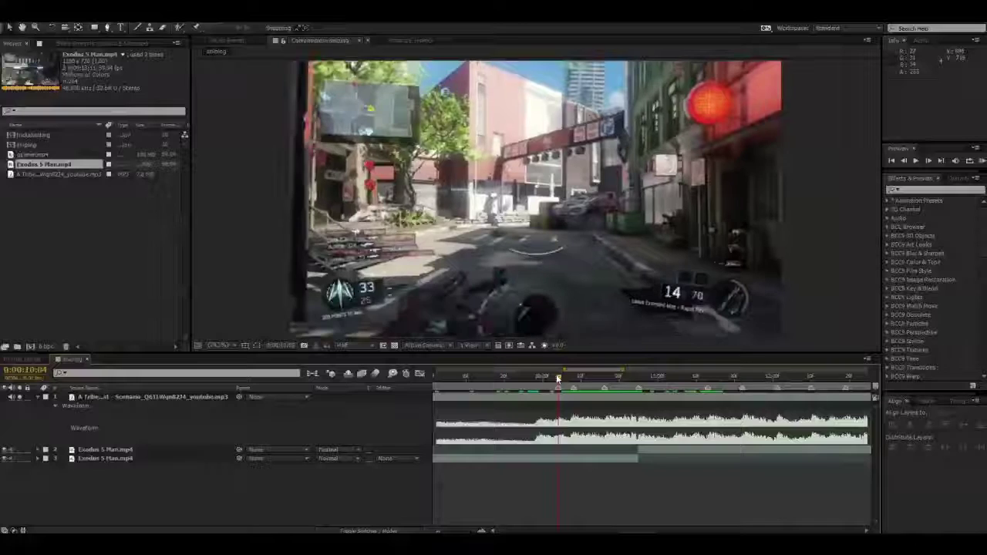
click(583, 458)
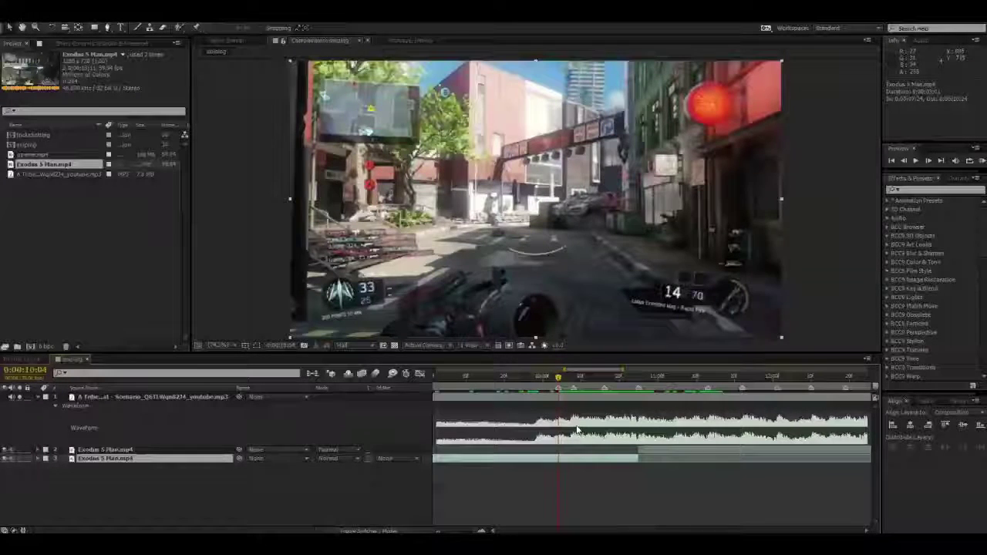
key(alt+bracketleft)
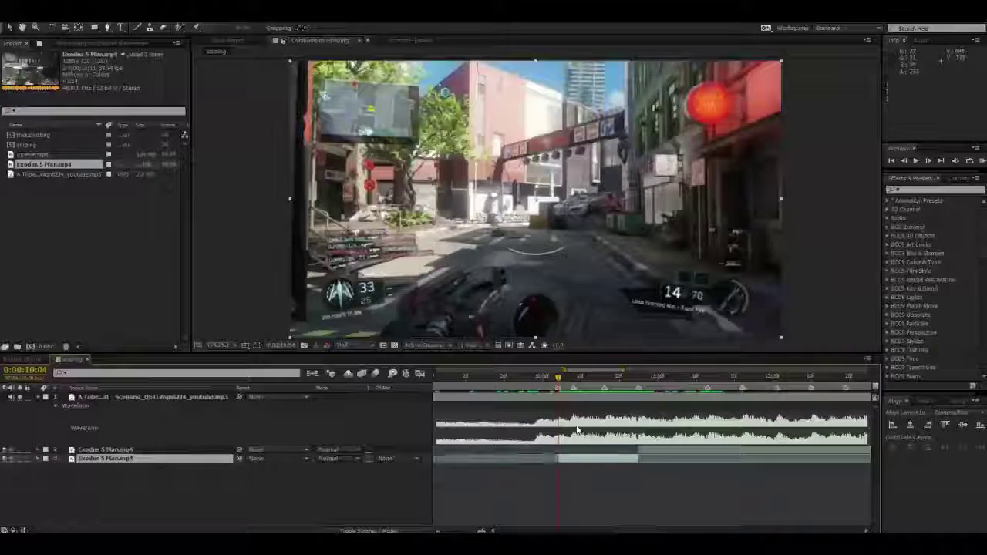
- Split the second gameplay piece at its next scoped gunshot, 0:00:12:12
drag(560, 377, 820, 445)
click(820, 448)
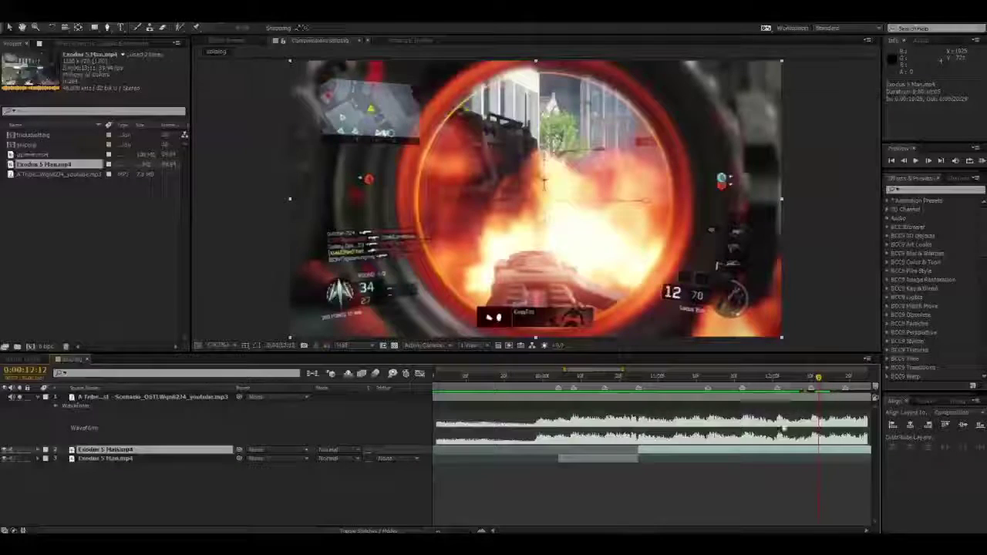
key(ctrl+shift+d)
- Preview the music from 0:00:10:25 and move the last gameplay piece to start at the 0:00:12:01 beat marker
drag(808, 378, 640, 390)
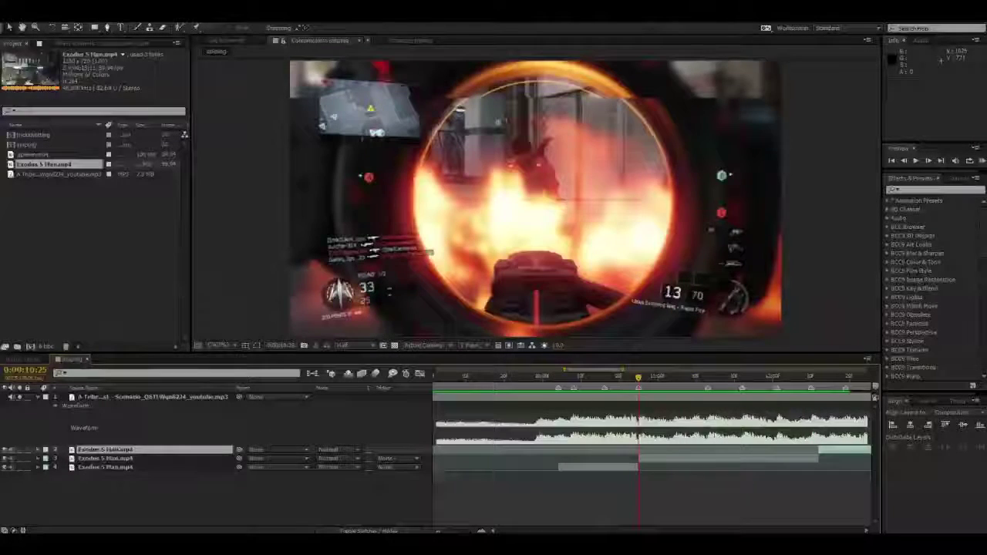
click(650, 429)
key(KP_Decimal)
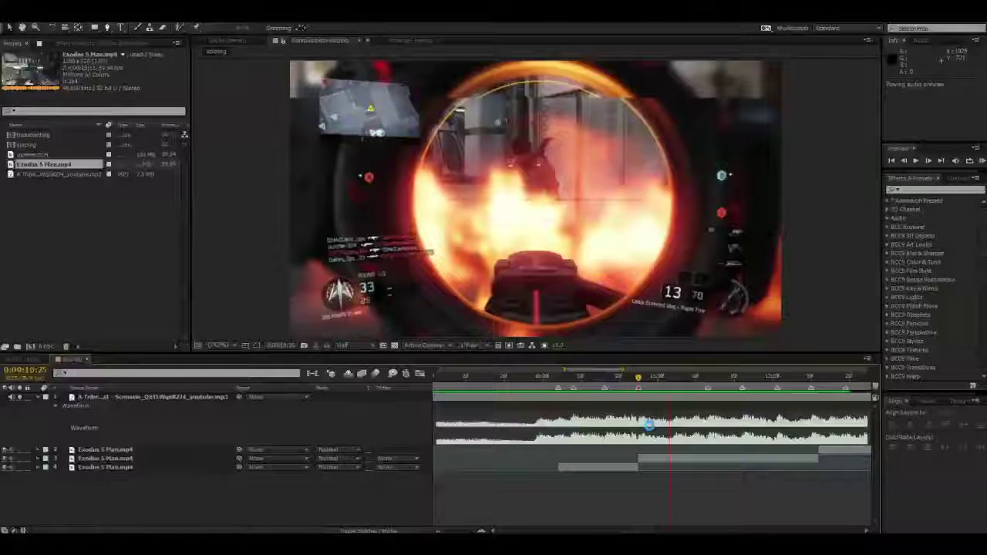
click(777, 381)
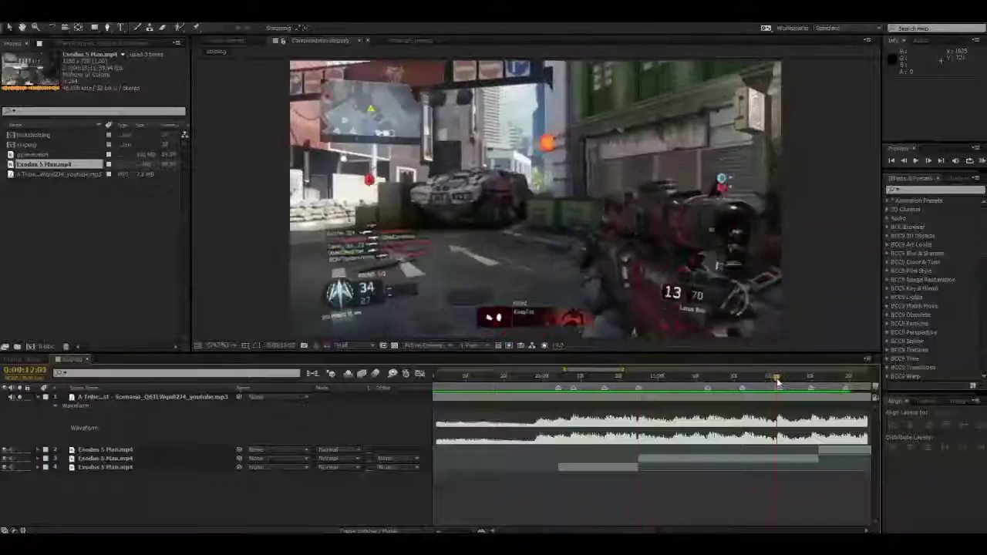
drag(778, 381, 776, 379)
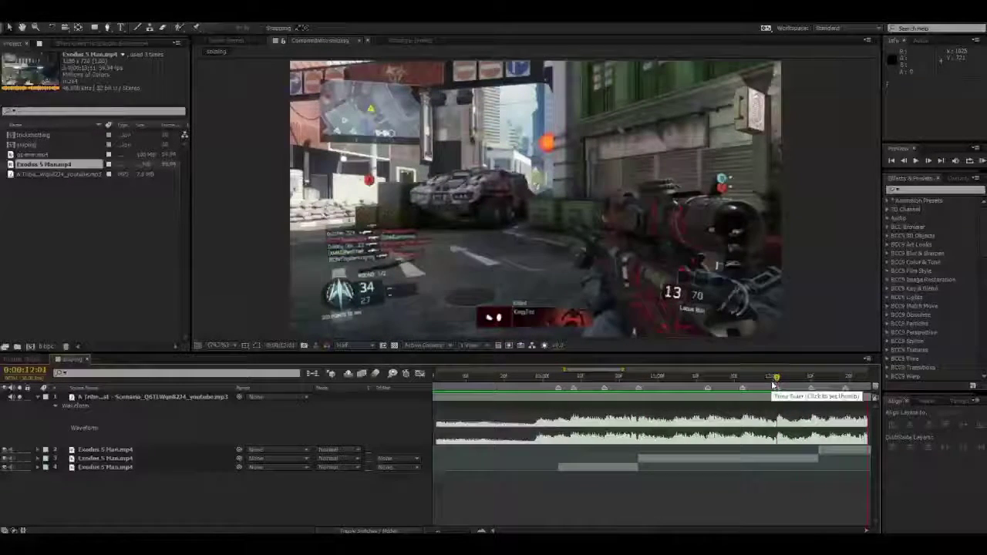
click(776, 381)
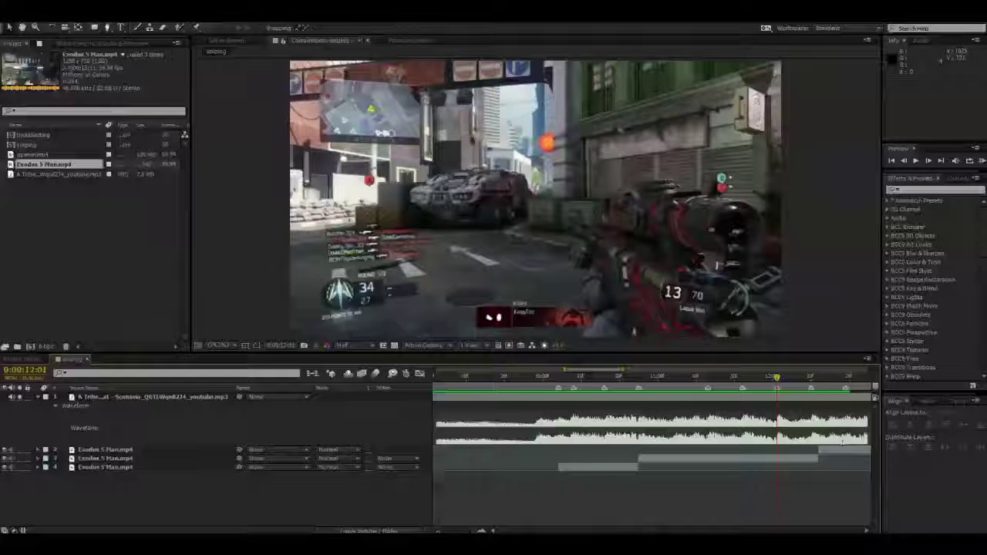
click(843, 450)
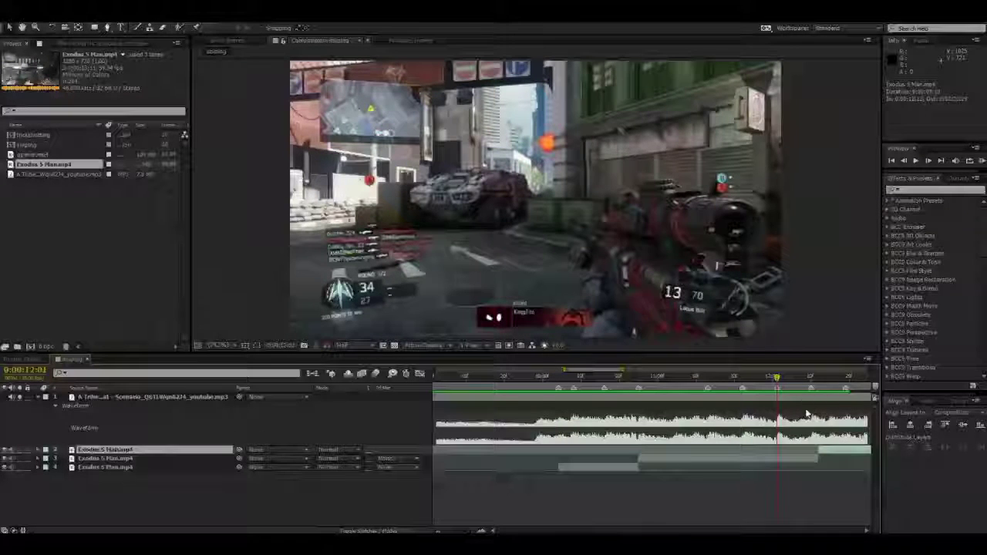
key([)
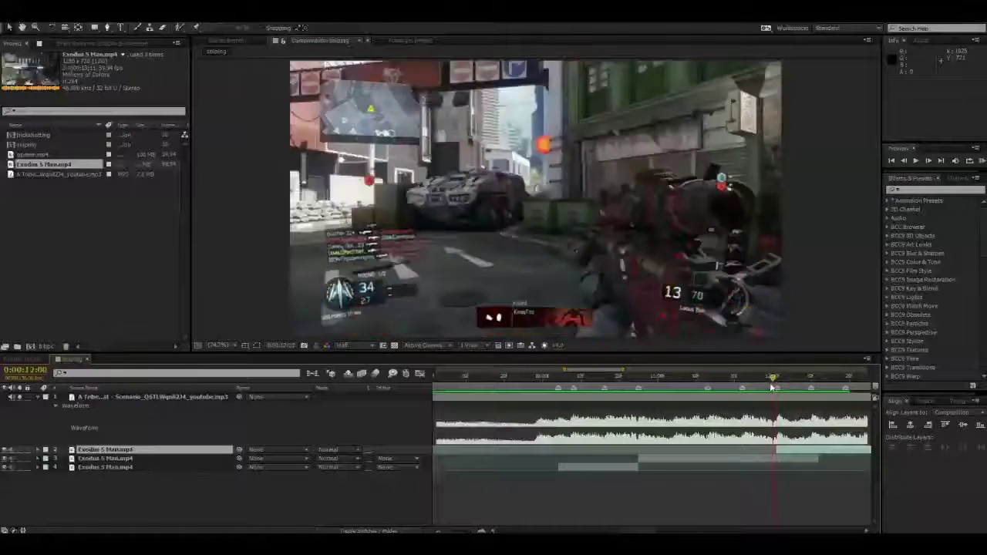
- Split the last gameplay piece at the gunshot at 0:00:13:02 and move the new piece to start at the 0:00:13:06 marker
mouse_move(772, 388)
mouse_down()
mouse_move(805, 386)
mouse_move(833, 446)
mouse_move(877, 439)
mouse_move(563, 426)
mouse_move(625, 422)
mouse_move(668, 435)
mouse_up()
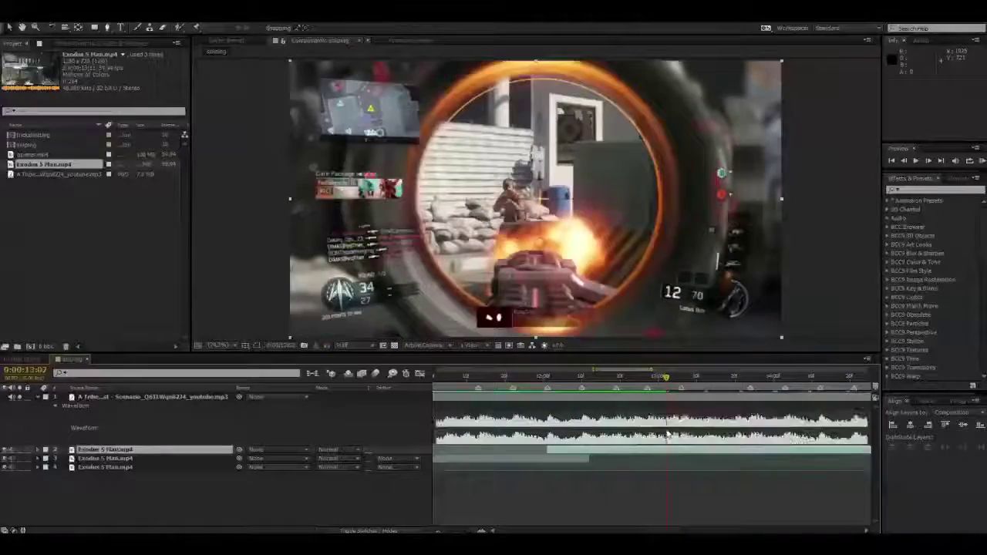
key(ctrl+shift+d)
mouse_move(637, 386)
mouse_down()
mouse_move(562, 385)
mouse_move(681, 384)
mouse_up()
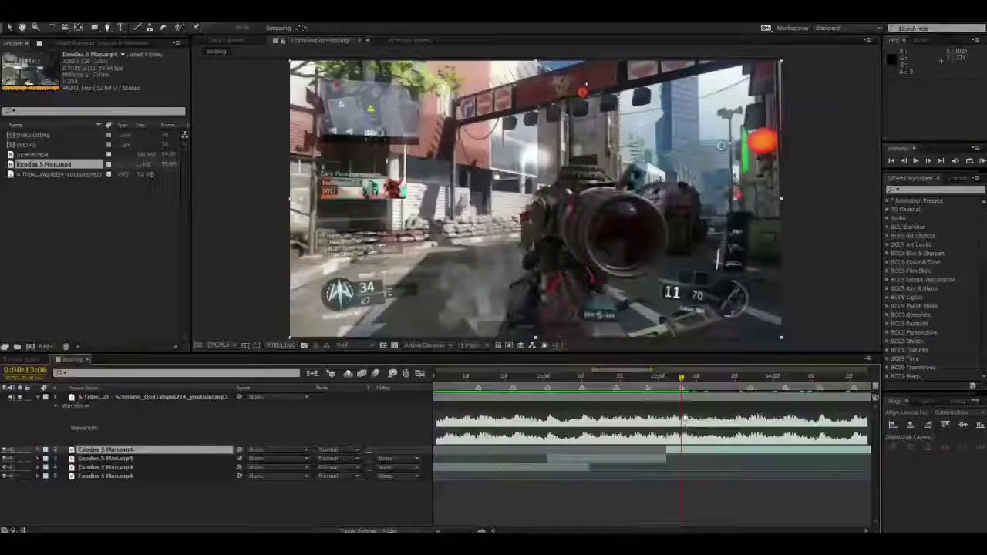
key([)
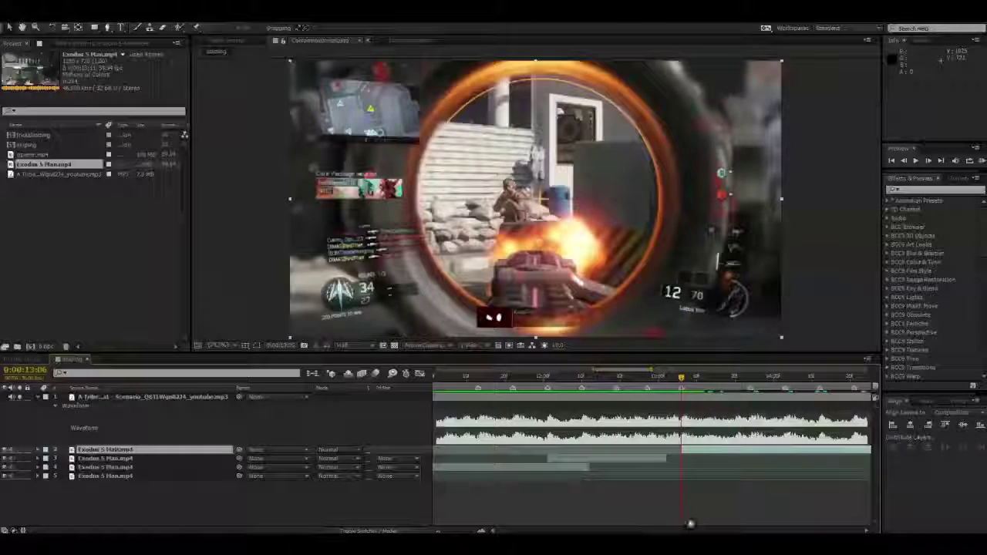
- Split the last gameplay piece at the gunshot at 0:00:14:22 and move the new piece to start at the 0:00:14:12 marker
click(713, 505)
click(713, 379)
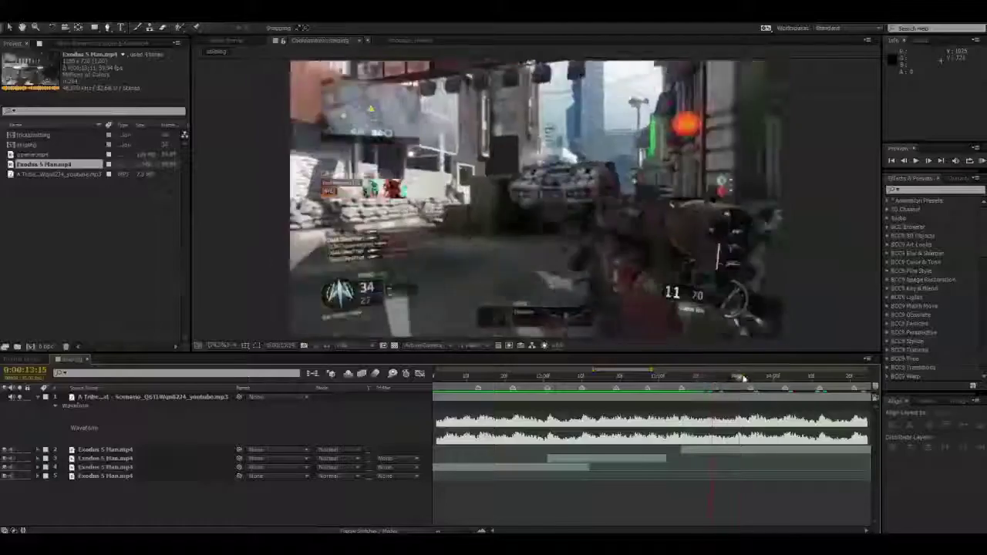
mouse_move(779, 377)
mouse_down()
mouse_move(826, 373)
mouse_move(770, 372)
mouse_up()
click(856, 376)
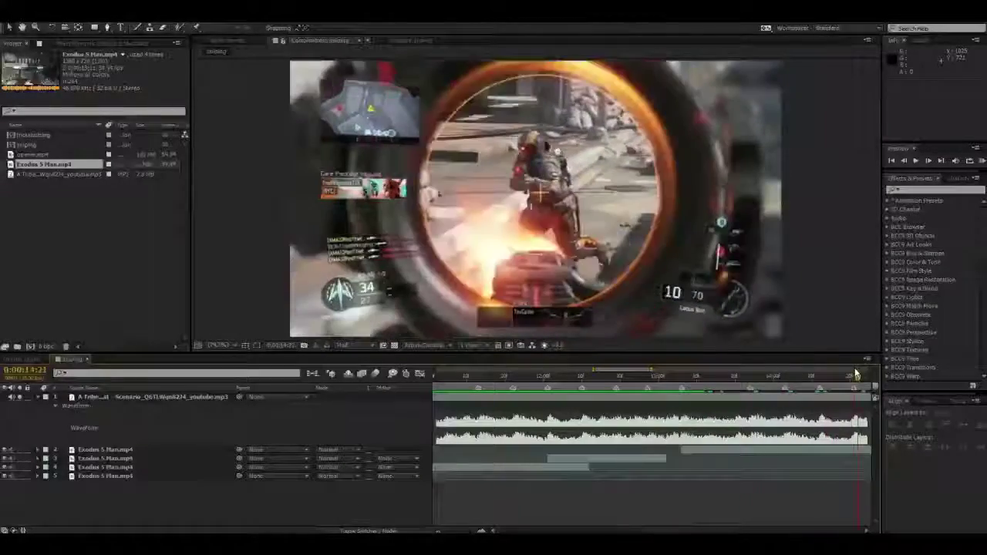
click(840, 451)
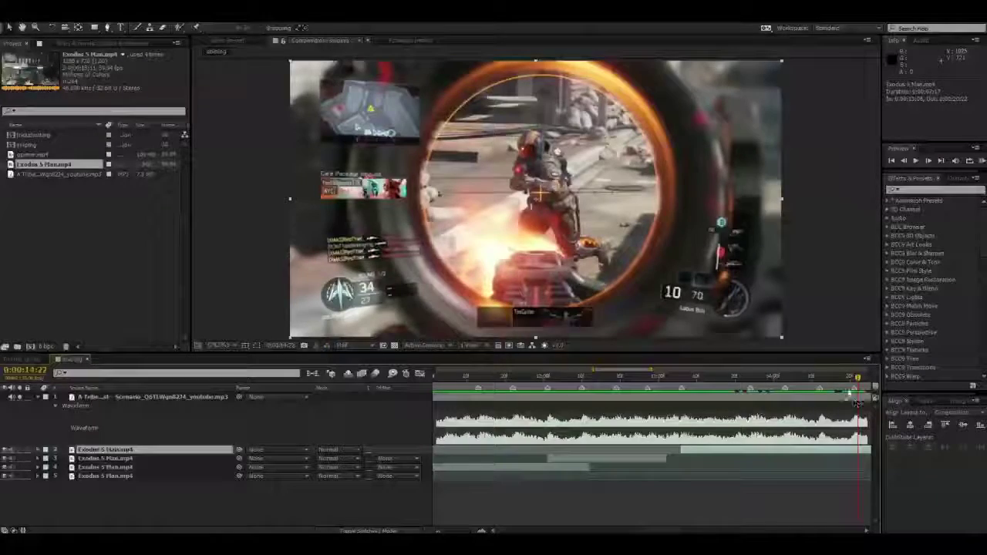
key(ctrl+shift+d)
click(767, 378)
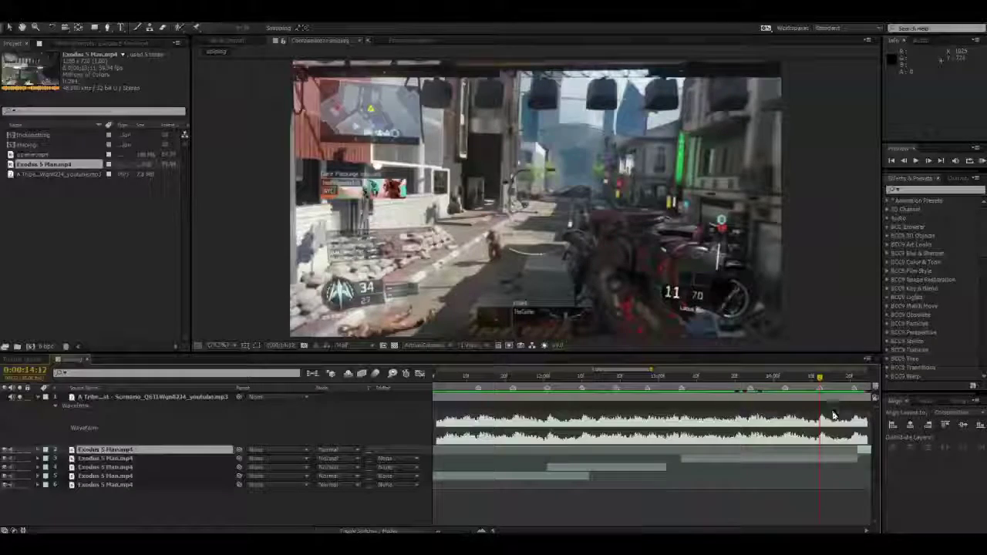
key([)
- Split the last gameplay piece at the gunshot at 0:00:16:01 and move the new piece to start at the 0:00:15:17 marker
drag(820, 377, 843, 379)
click(858, 378)
drag(886, 386, 742, 401)
mouse_move(549, 379)
mouse_down()
mouse_move(527, 380)
mouse_move(751, 381)
mouse_up()
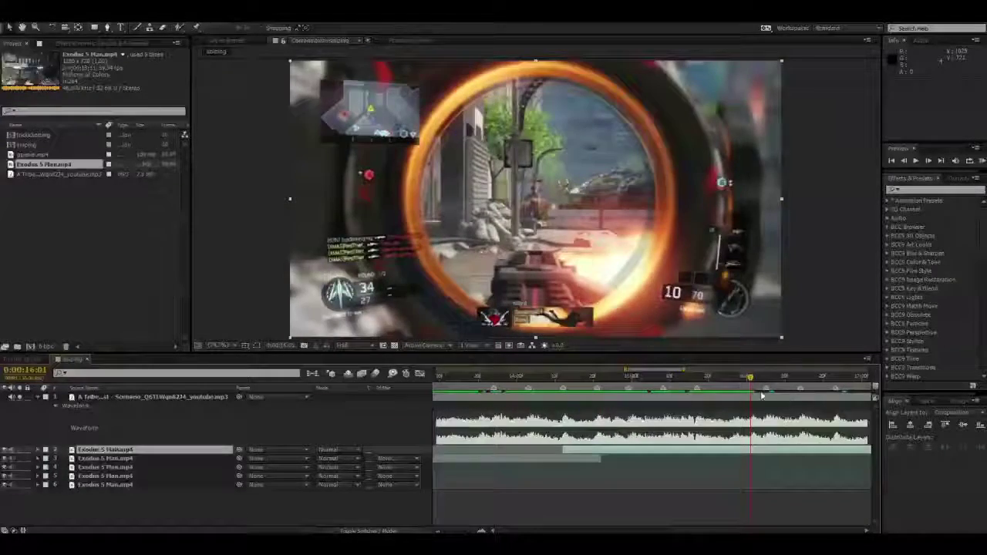
key(ctrl+shift+d)
click(692, 380)
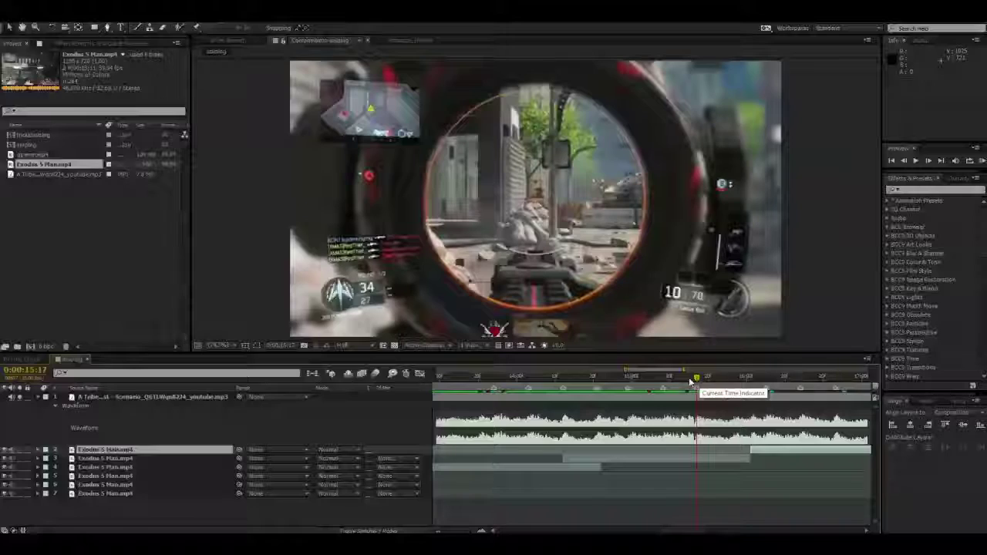
key([)
- Trim the end of the last gameplay piece at 0:00:16:04 and return the current time to 0:00:10:04
drag(696, 379, 763, 378)
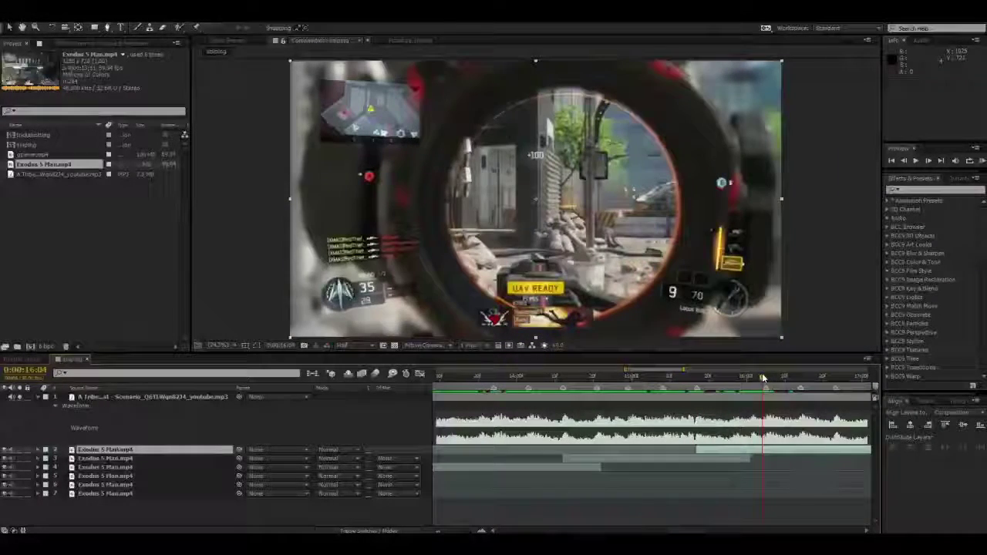
click(611, 376)
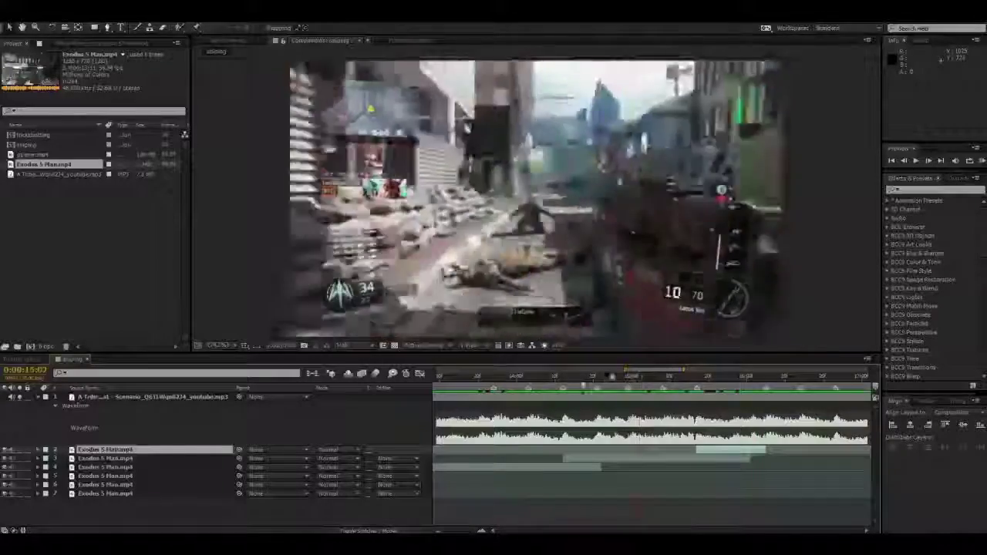
drag(584, 385, 692, 496)
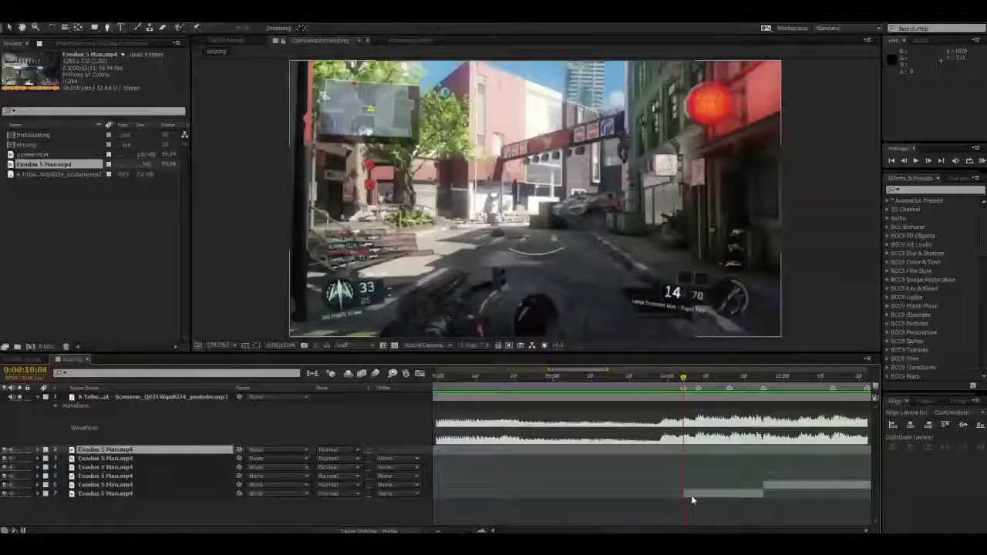
- Apply the Twixtor Pro effect to the gameplay piece that starts at 0:00:10:04
click(177, 509)
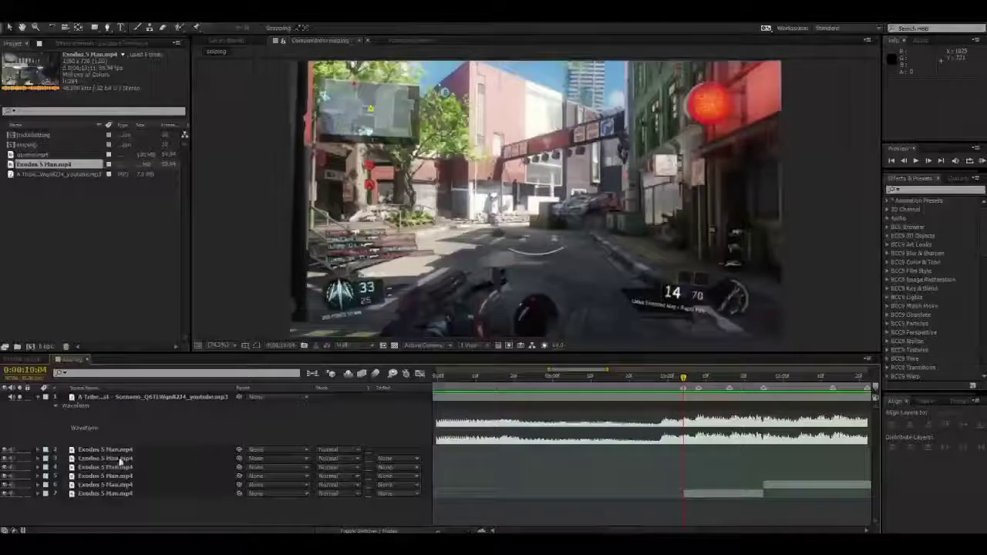
click(729, 494)
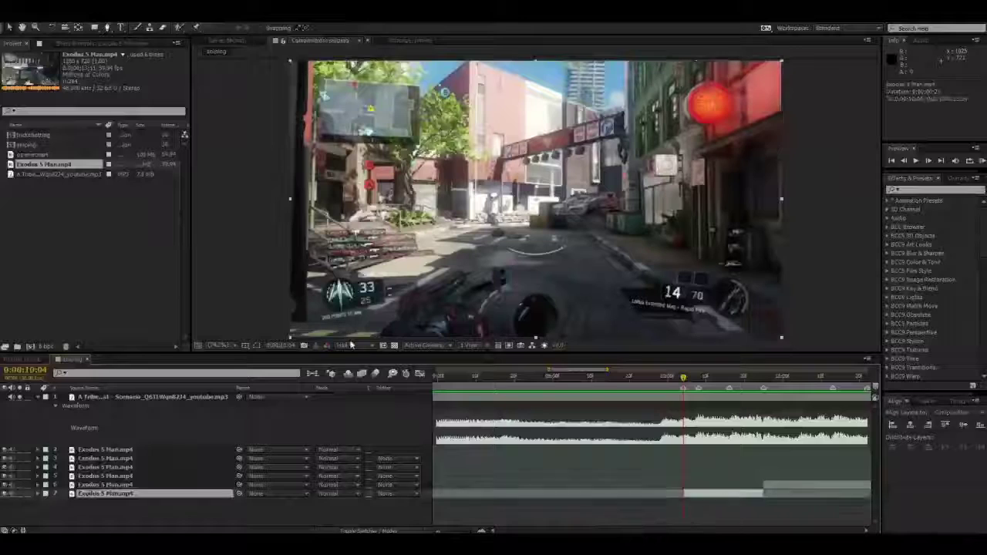
click(85, 43)
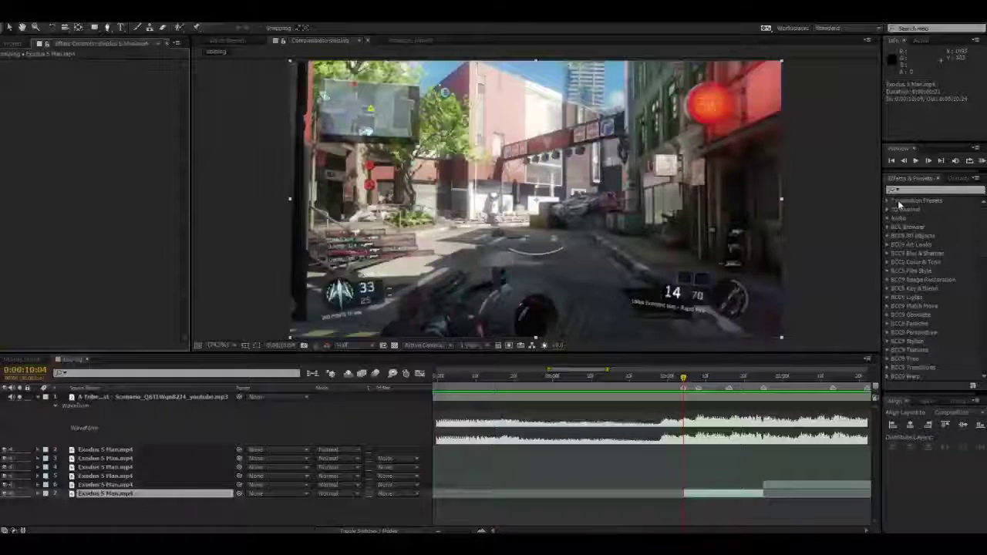
click(930, 189)
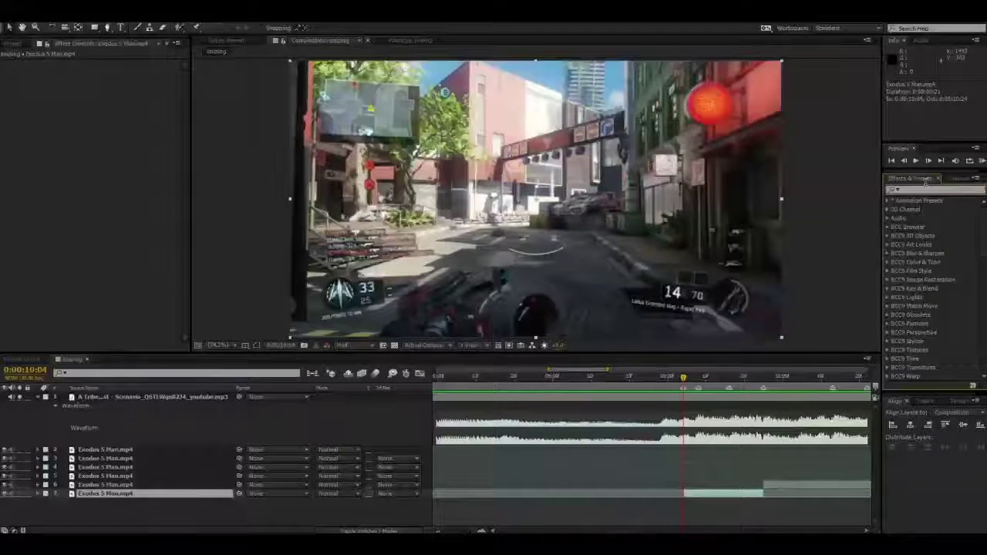
text(twixtor pro)
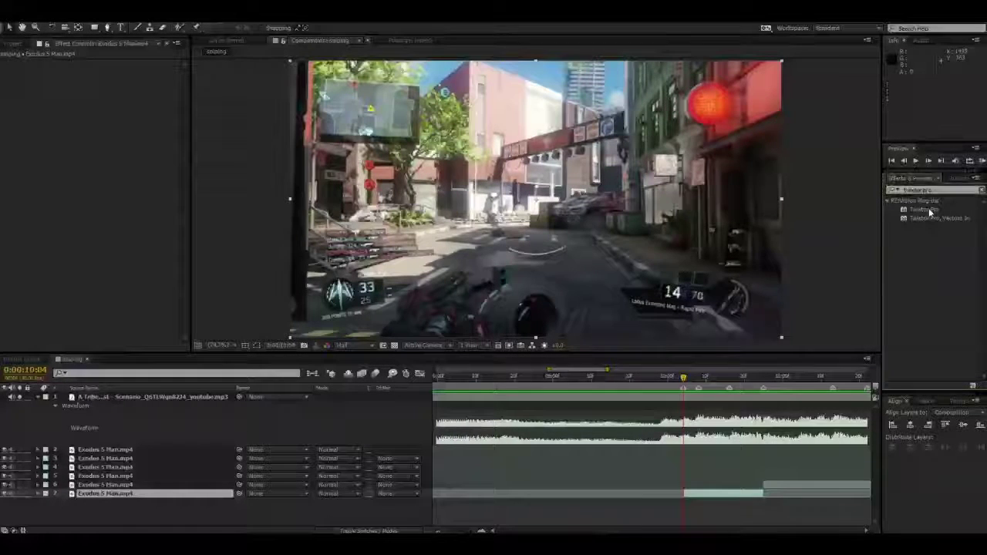
click(929, 210)
- Set Twixtor Pro's input frame rate to 59.94 on the selected gameplay piece
drag(186, 138, 104, 108)
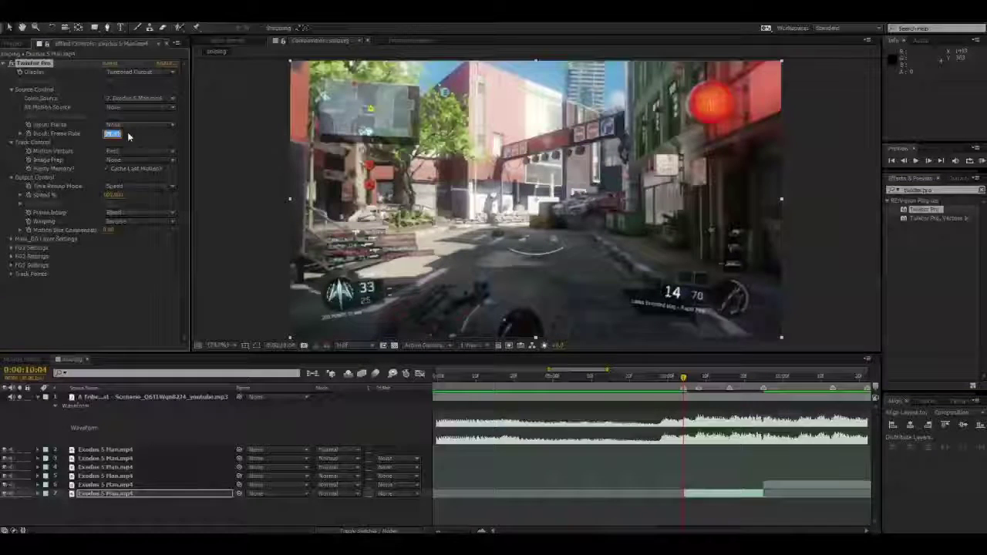
text(59.94)
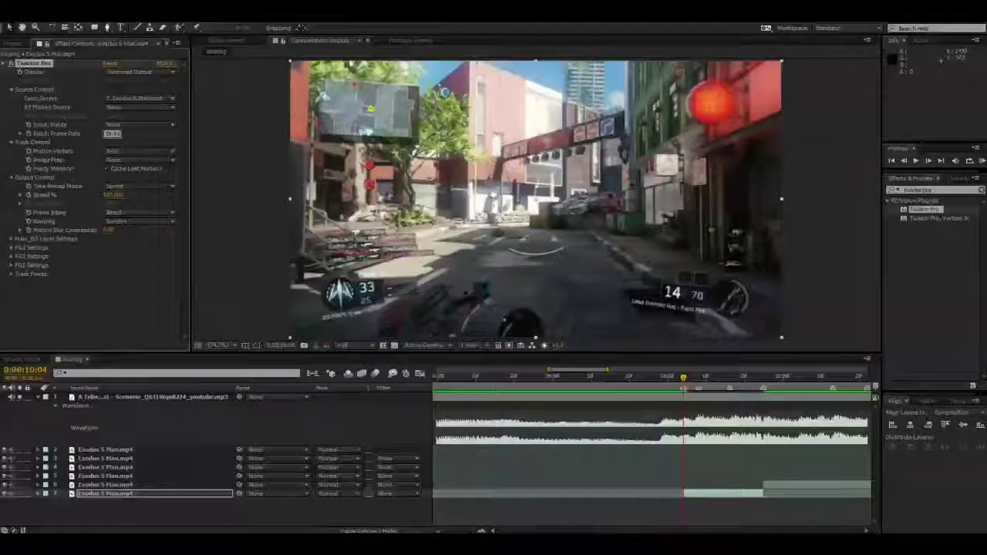
key(Return)
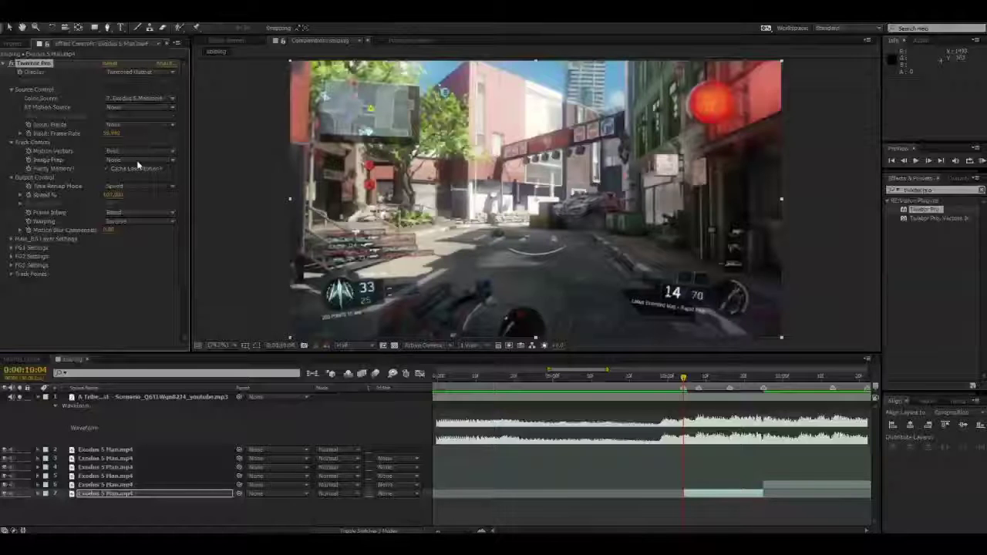
- Try Twixtor Pro with No Motion Vectors and return the Motion Vectors option to Best
click(137, 160)
click(141, 152)
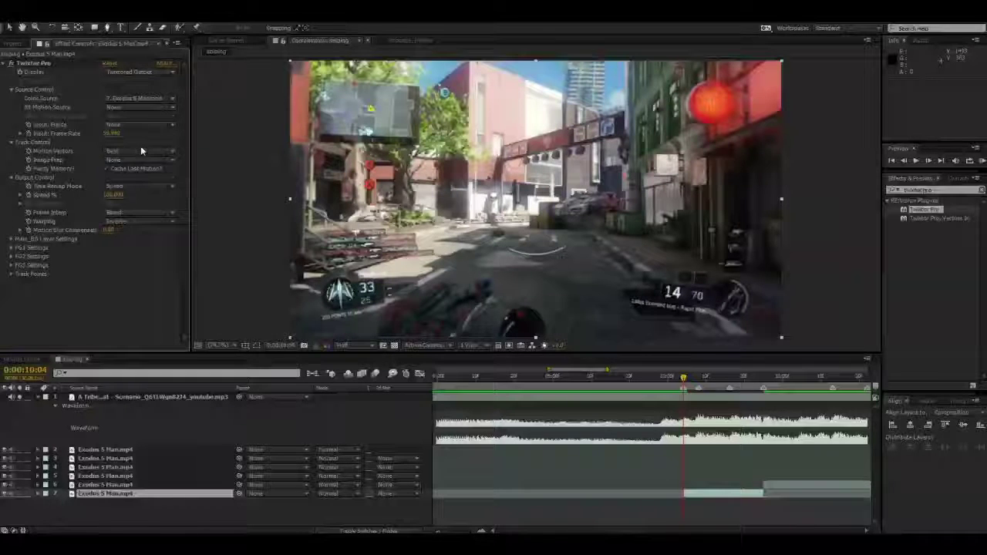
click(141, 151)
click(141, 160)
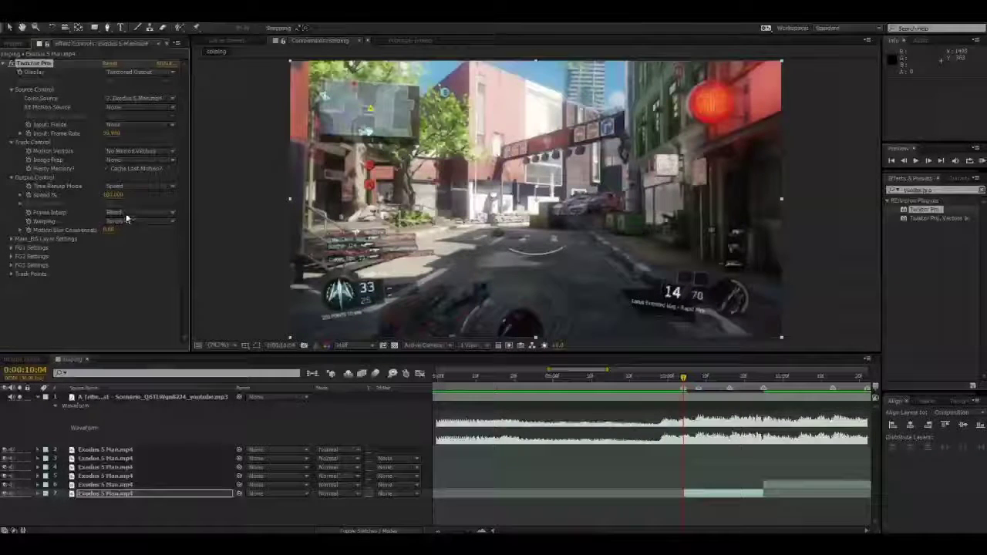
click(128, 219)
click(137, 195)
click(140, 152)
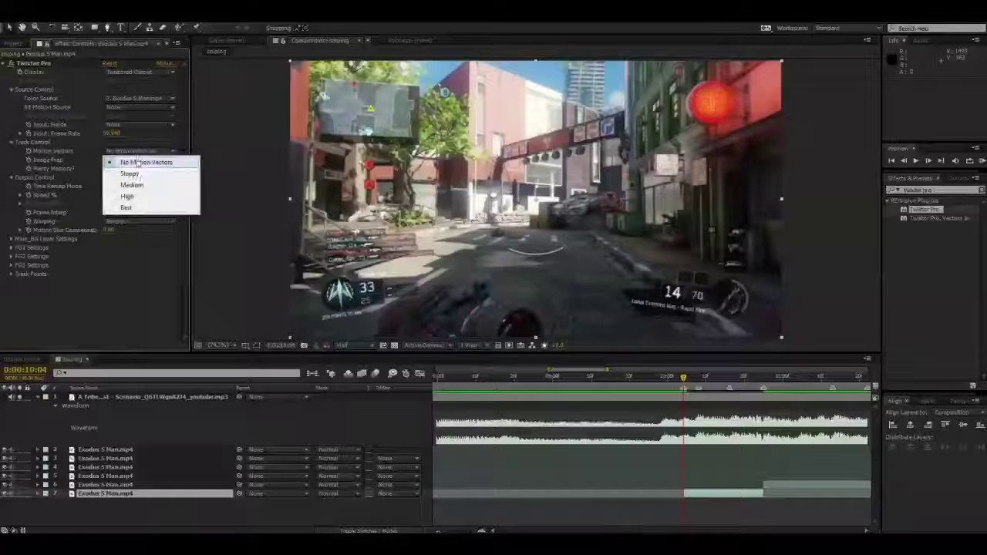
click(126, 207)
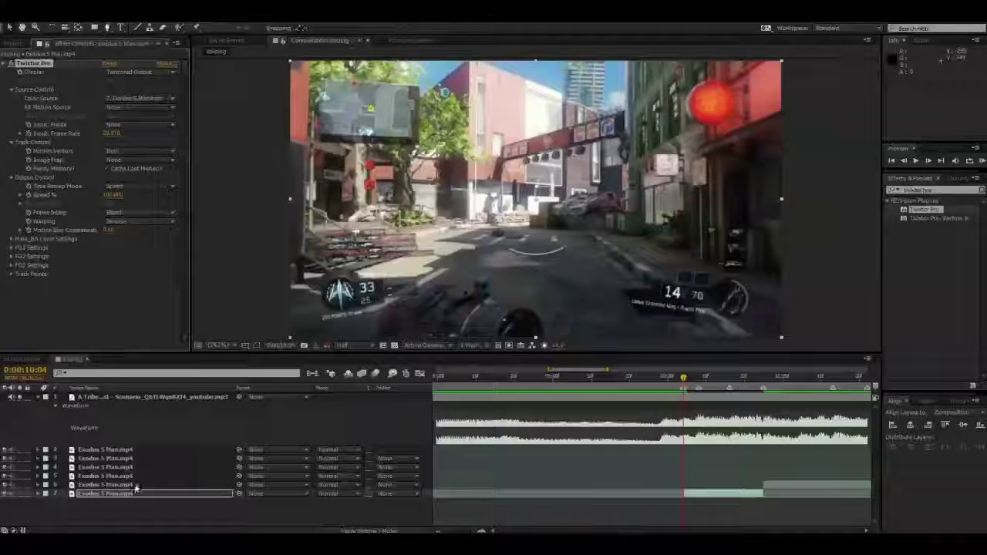
- Check the source clip's frame rate in the project and match Twixtor Pro's input frame rate to it at 59.94
click(17, 43)
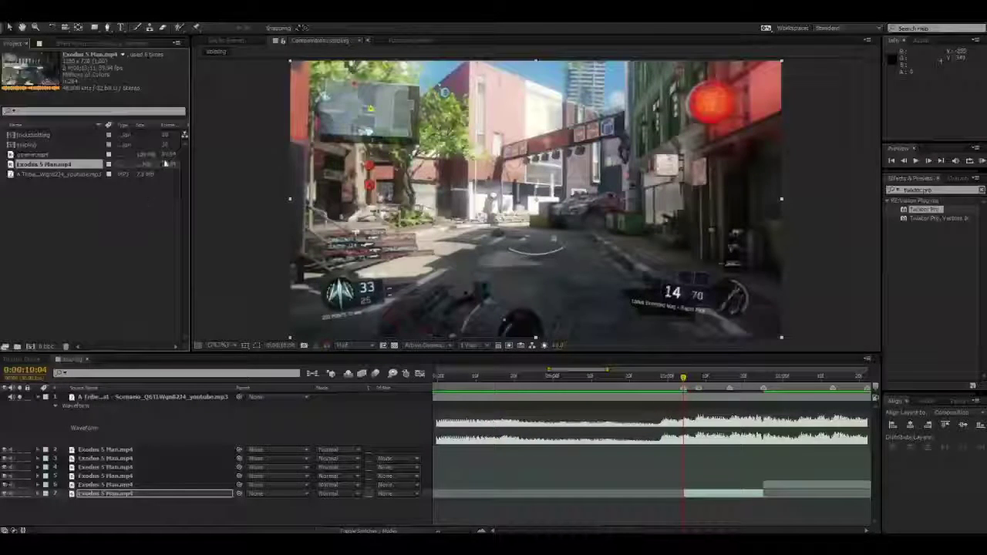
click(102, 44)
click(112, 133)
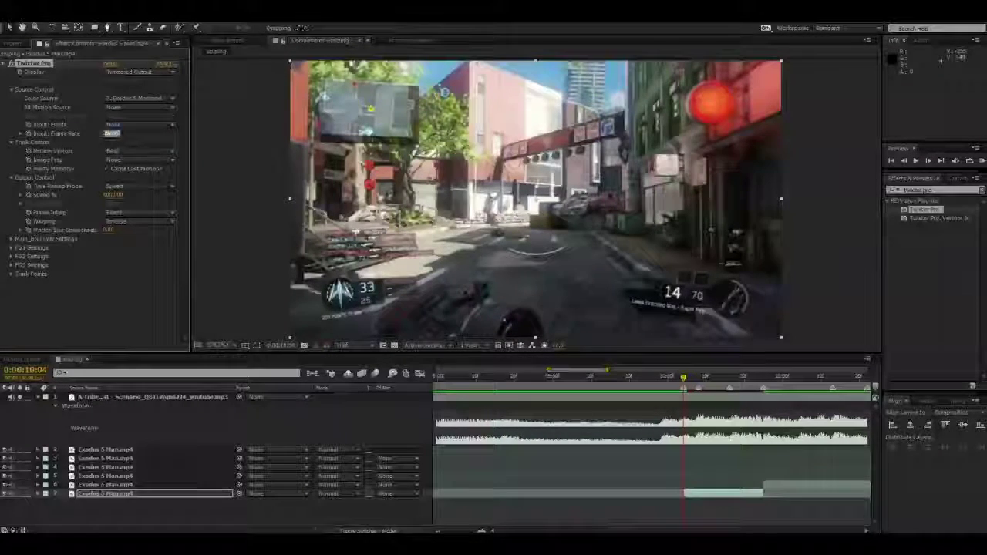
text(59.94)
key(Return)
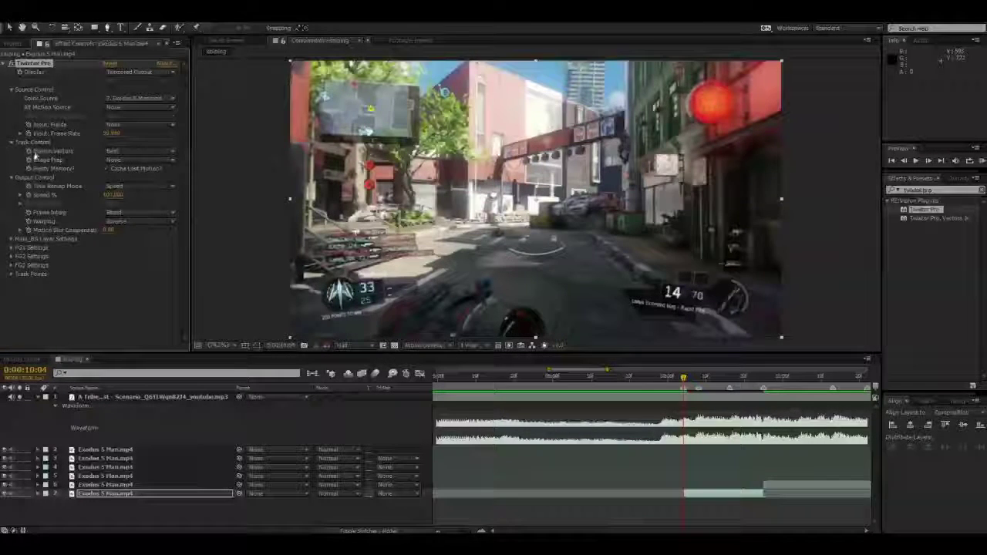
- Set Twixtor Pro's Motion Vectors to No Motion Vectors and its Frame Interp to Nearest
click(141, 155)
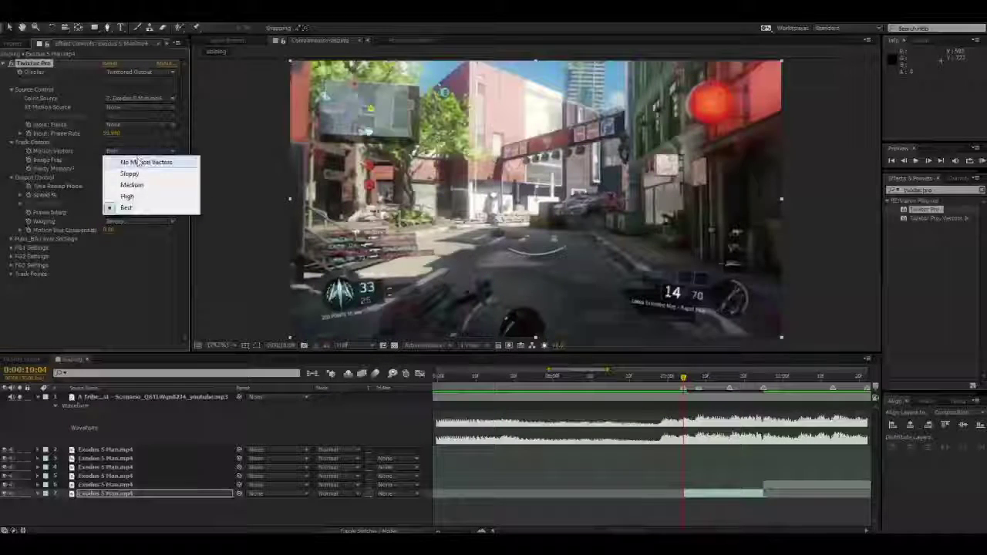
click(140, 164)
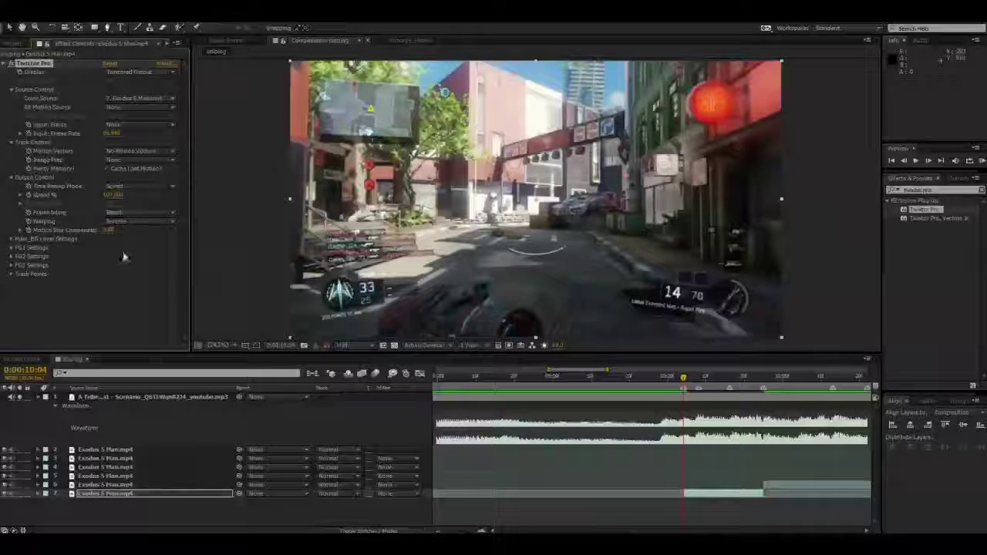
click(116, 215)
click(123, 213)
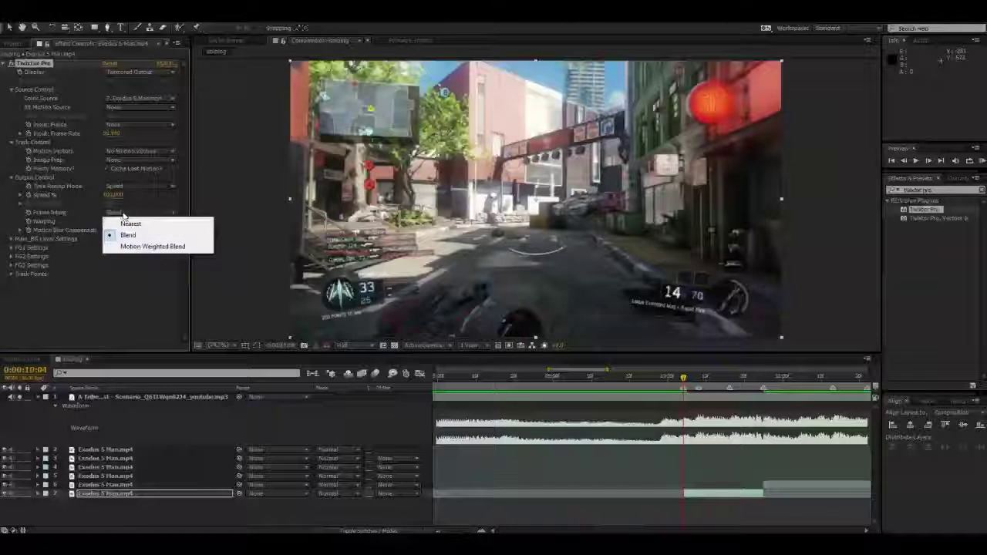
click(129, 224)
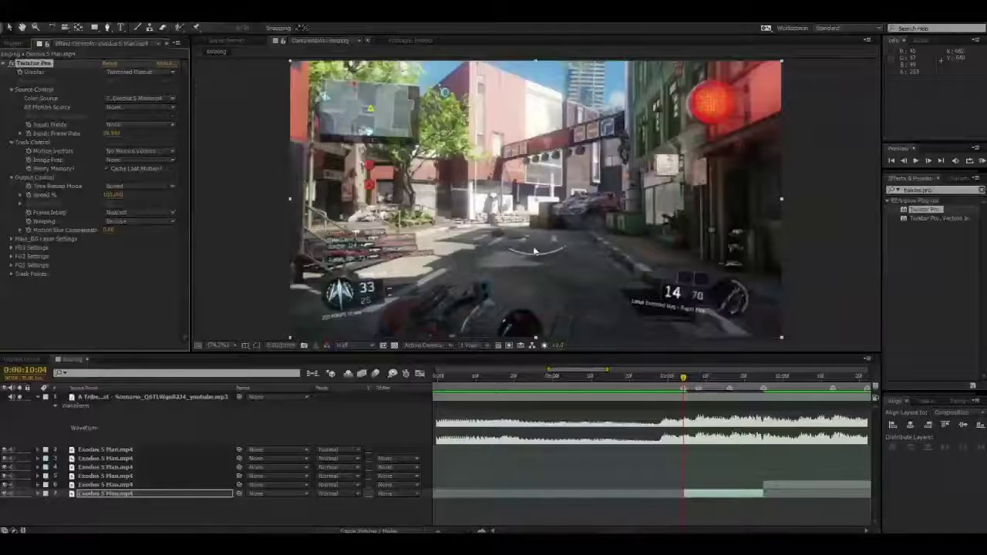
- Toggle the Twixtor Pro effect off and on to compare the frame at 0:00:10:04 with and without it
click(17, 64)
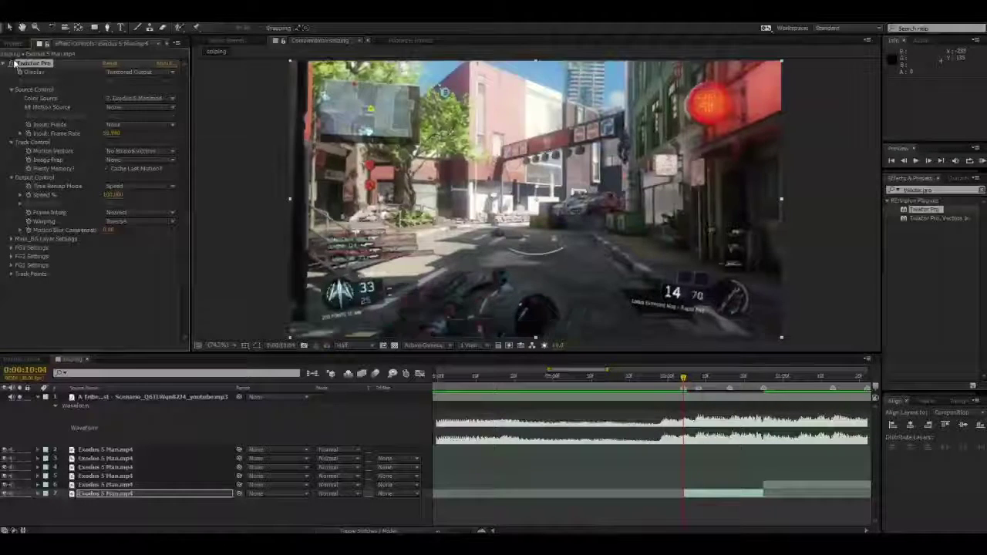
click(14, 64)
click(14, 63)
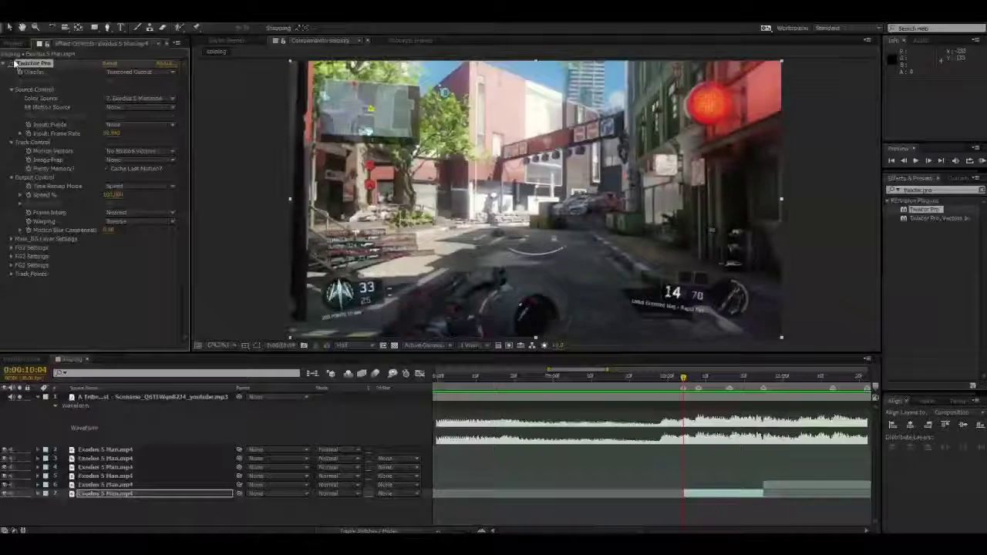
click(14, 63)
click(14, 63)
click(17, 63)
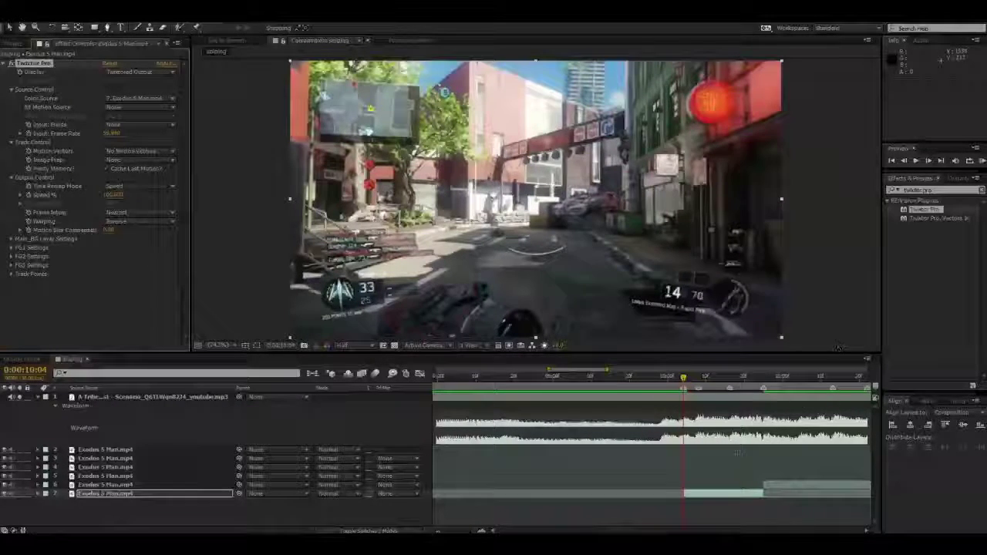
- Enable keyframing for Twixtor Pro's Speed % on the gameplay piece, with a keyframe at 0:00:10:04
click(705, 496)
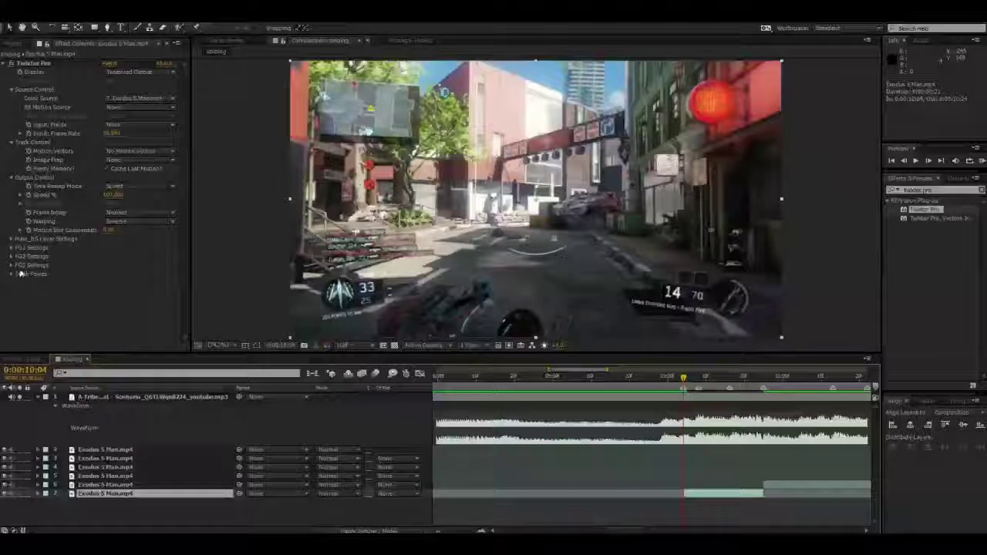
click(31, 198)
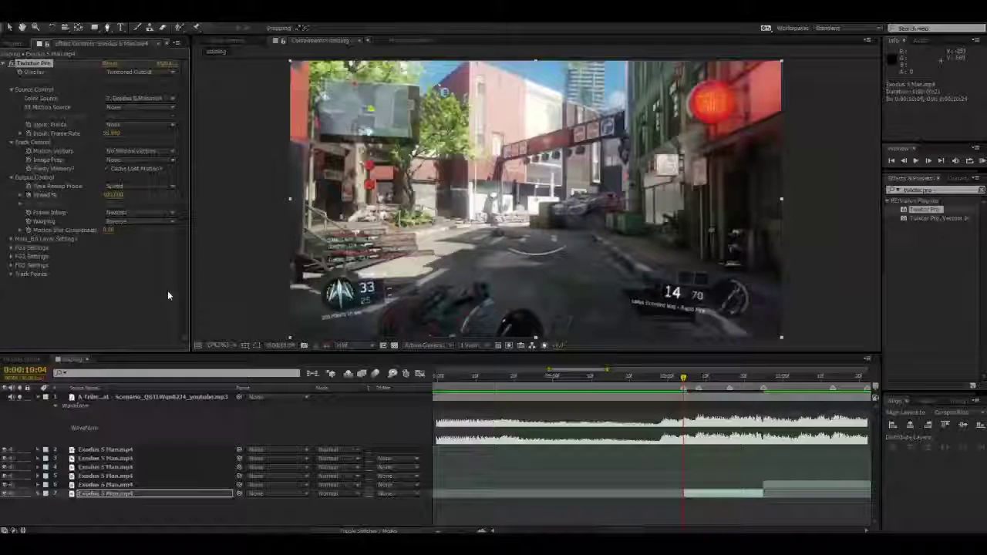
key(Page_Down)
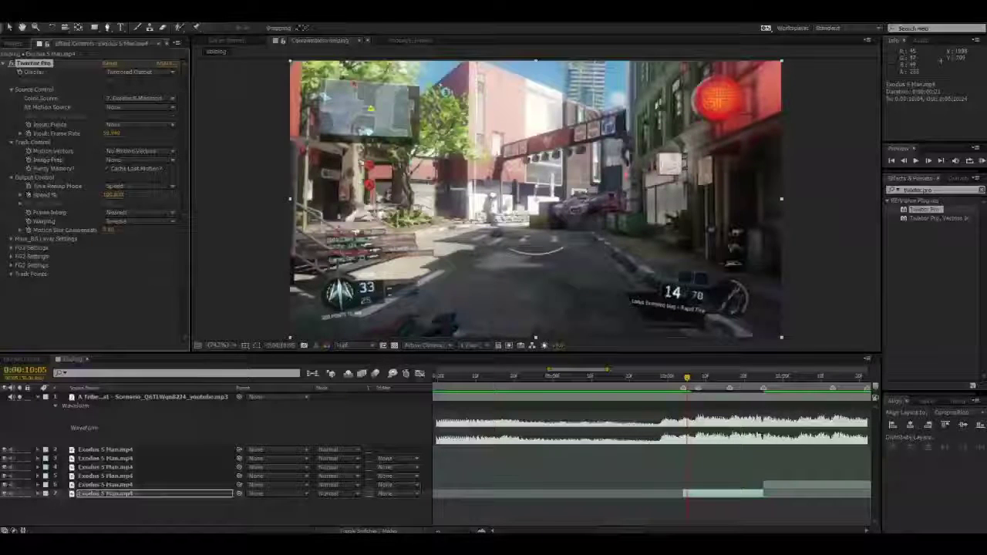
drag(688, 378, 683, 378)
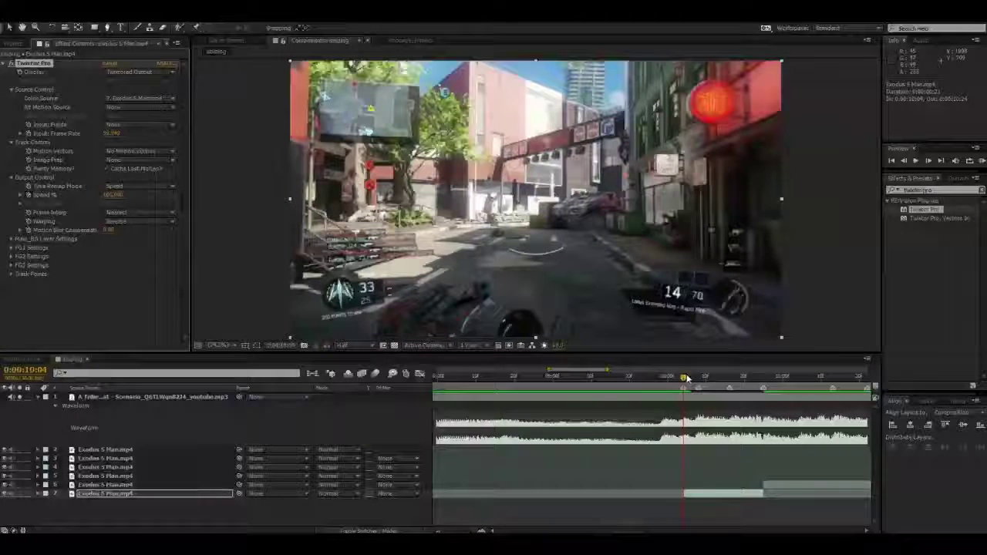
- Try a Twixtor Pro Speed % of 200 at 0:00:10:04 and set it back to 100
click(109, 196)
text(200)
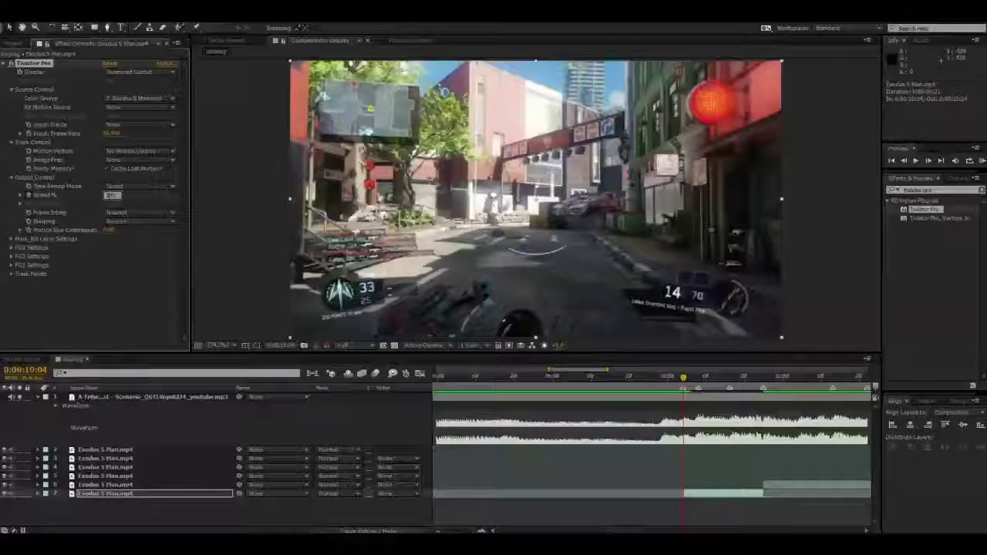
key(Return)
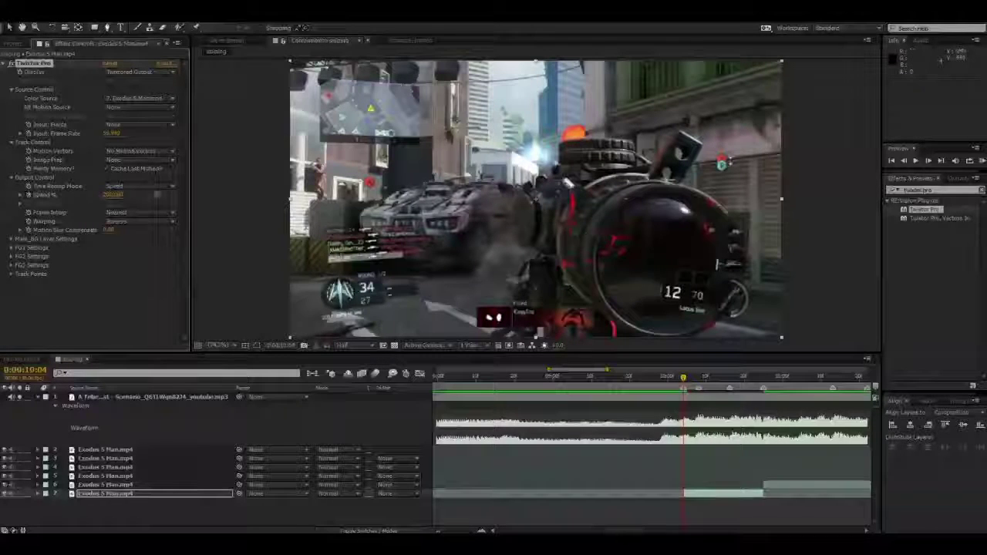
click(109, 189)
click(101, 179)
click(110, 195)
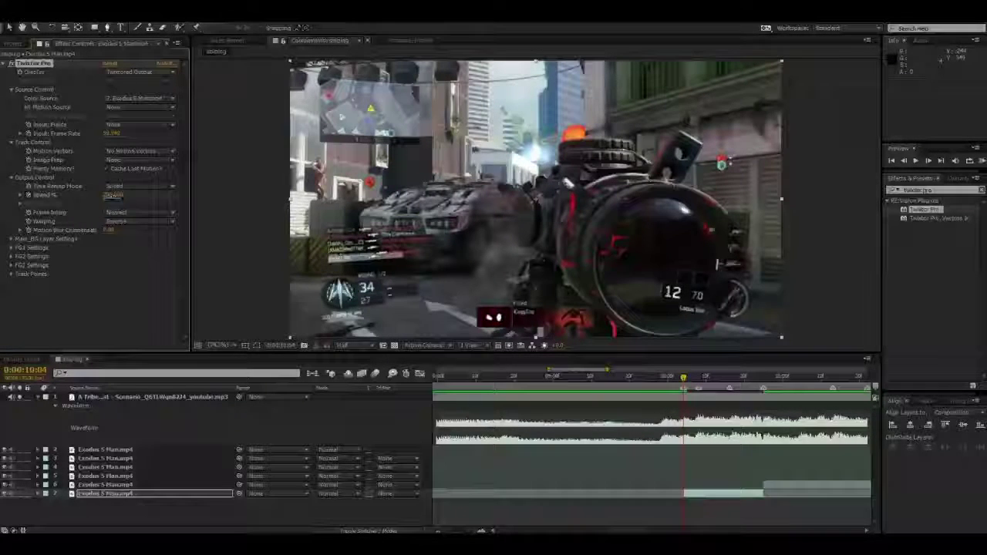
text(100)
key(Return)
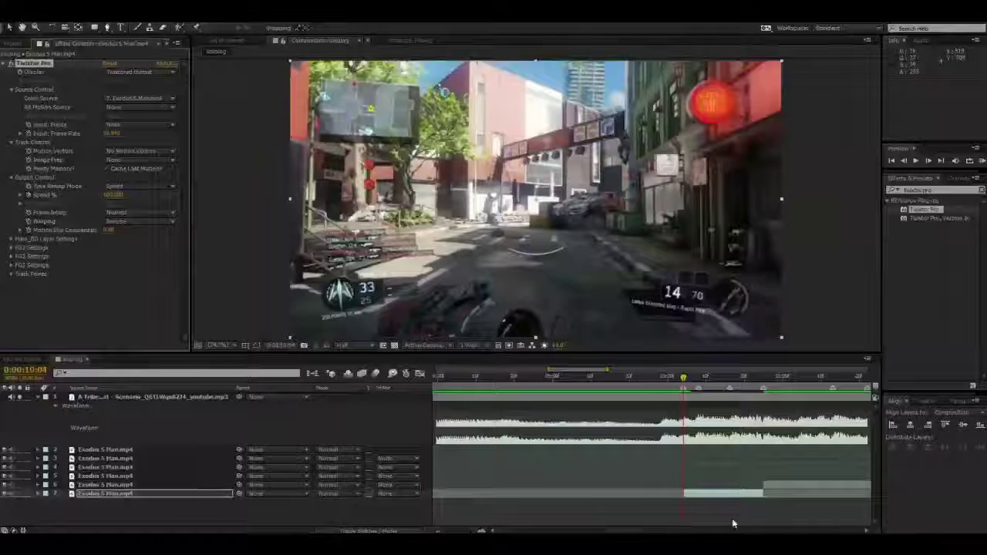
- Reveal the keyframed Speed % property of the gameplay piece's Twixtor Pro effect and set it to 300 at 0:00:10:05
key(u)
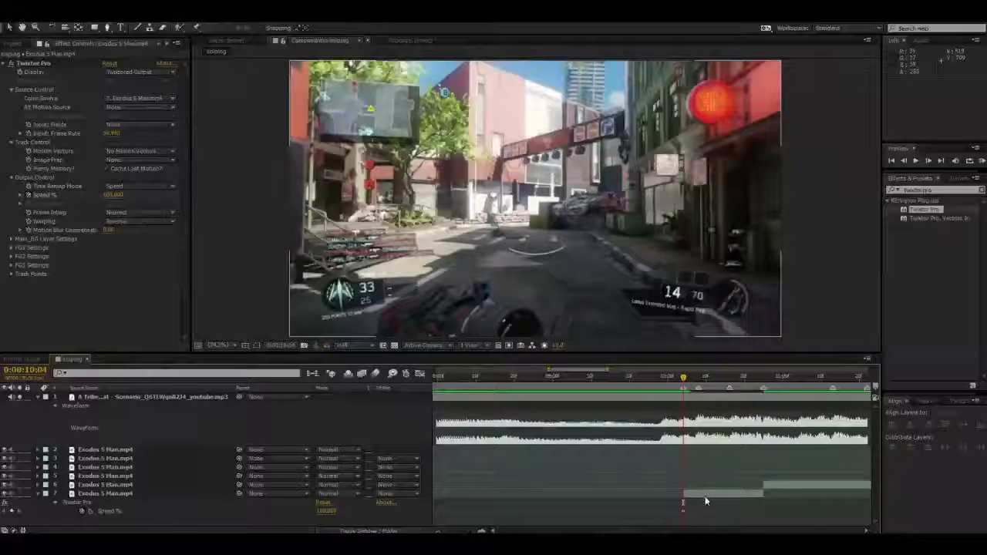
key(Page_Down)
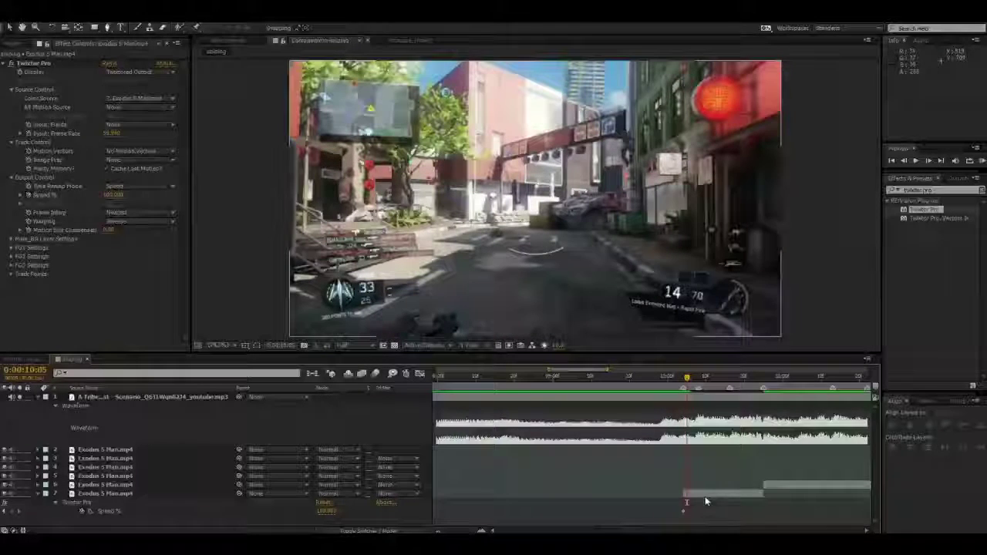
click(326, 511)
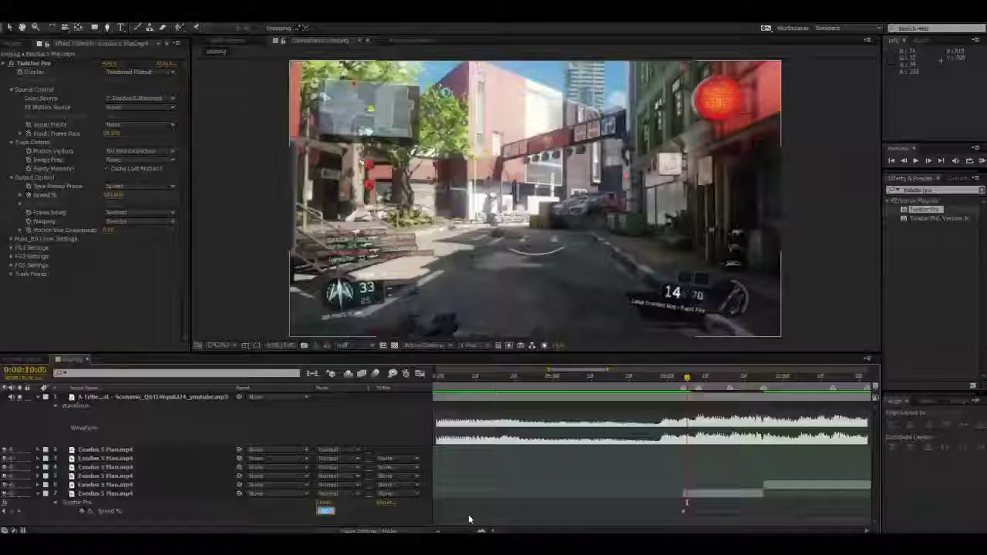
click(468, 515)
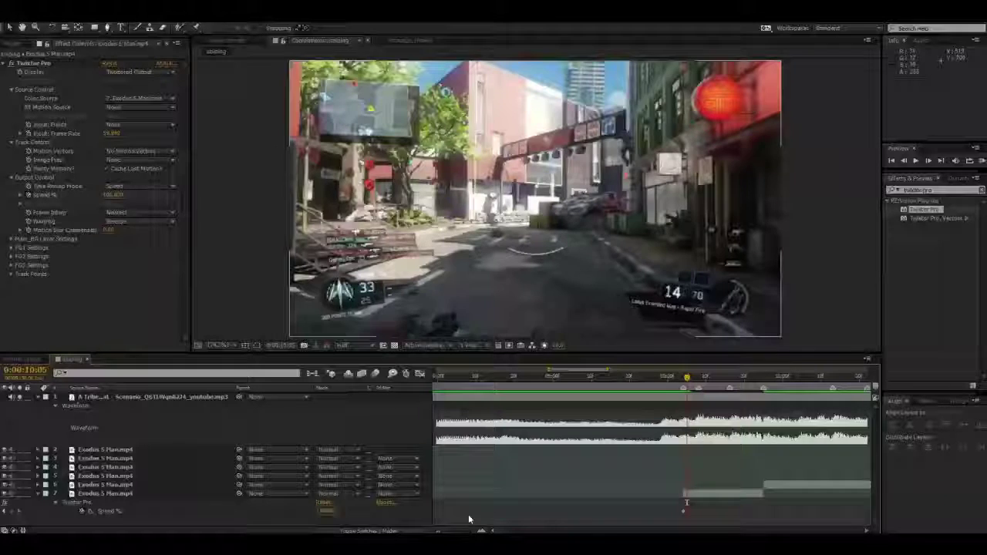
click(332, 515)
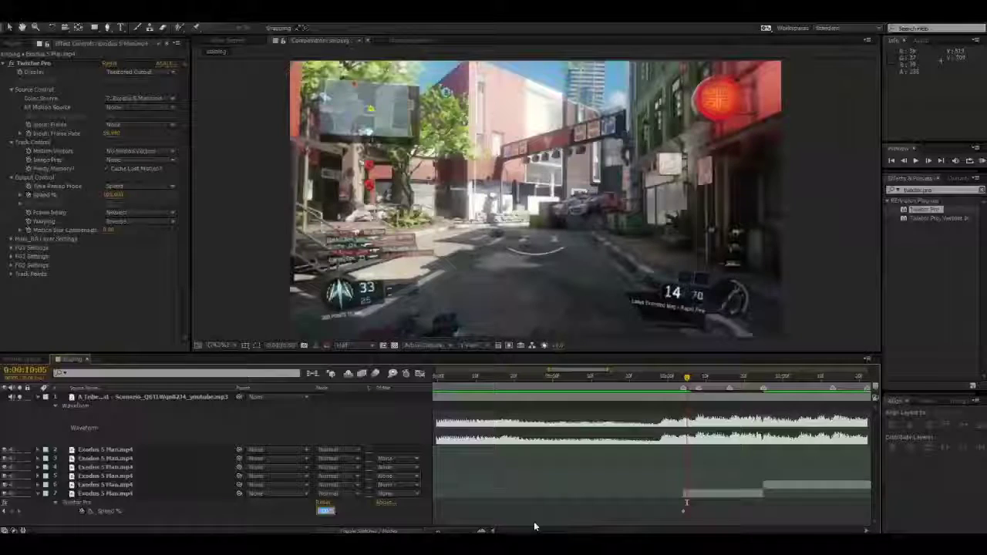
click(604, 527)
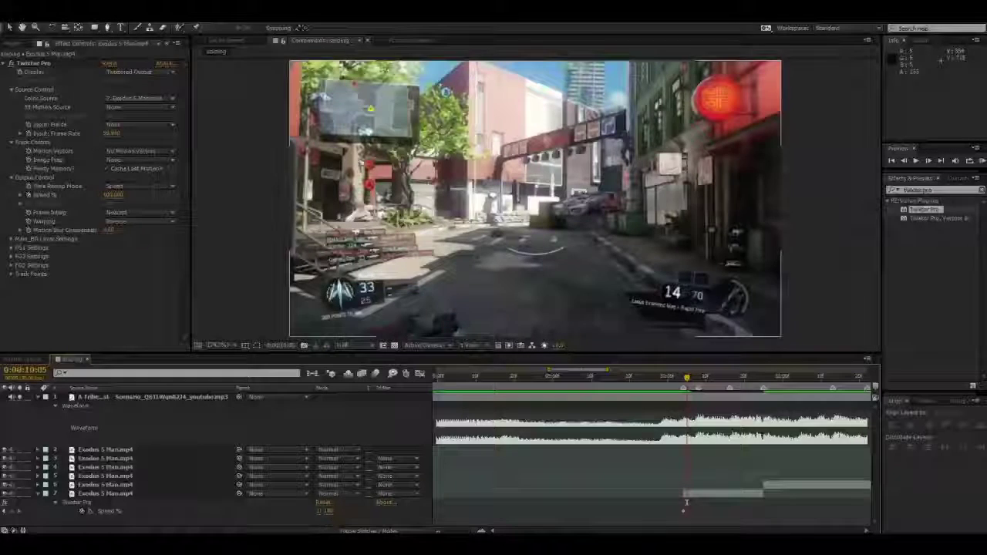
click(377, 516)
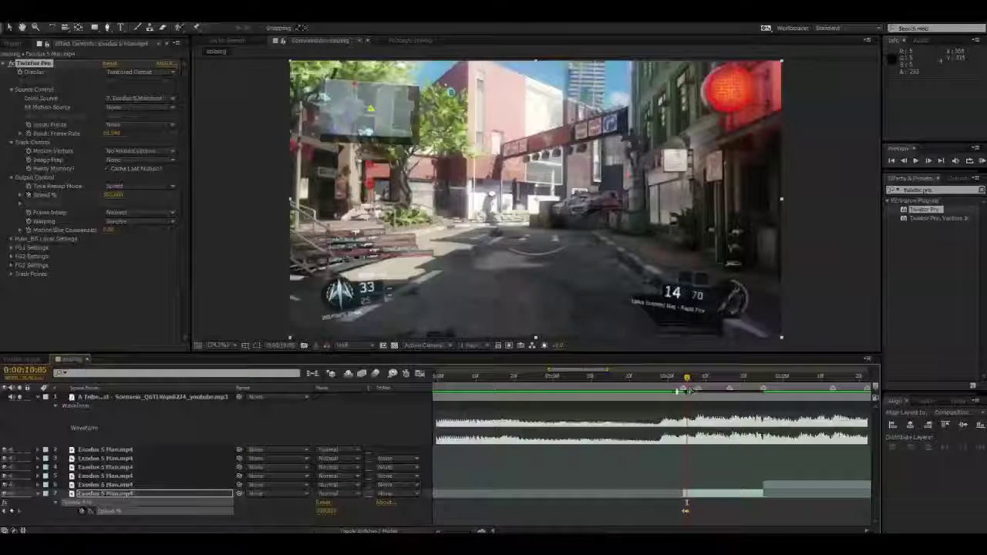
- Add a Twixtor Pro Speed % keyframe of 50 at 0:00:10:10 on the gameplay piece
click(694, 380)
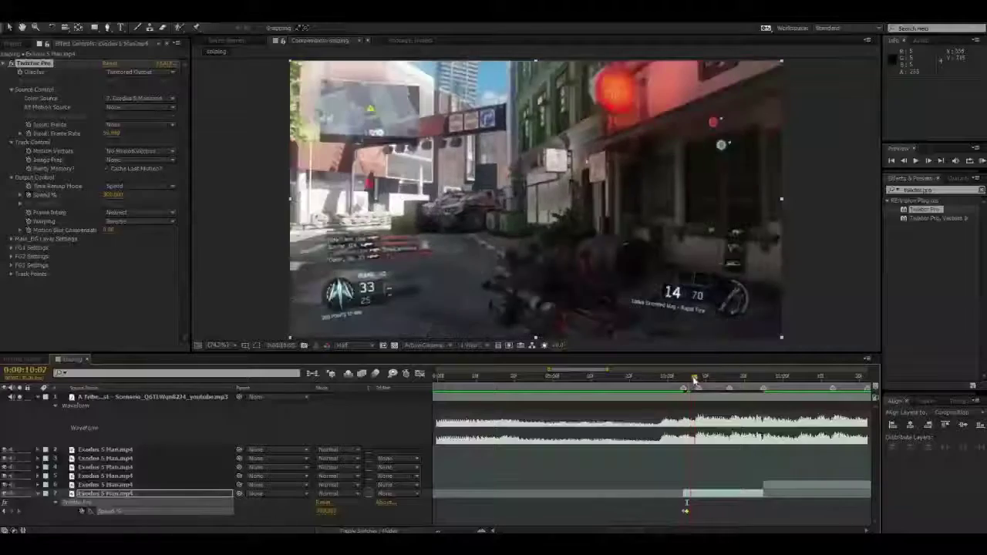
drag(694, 379, 688, 381)
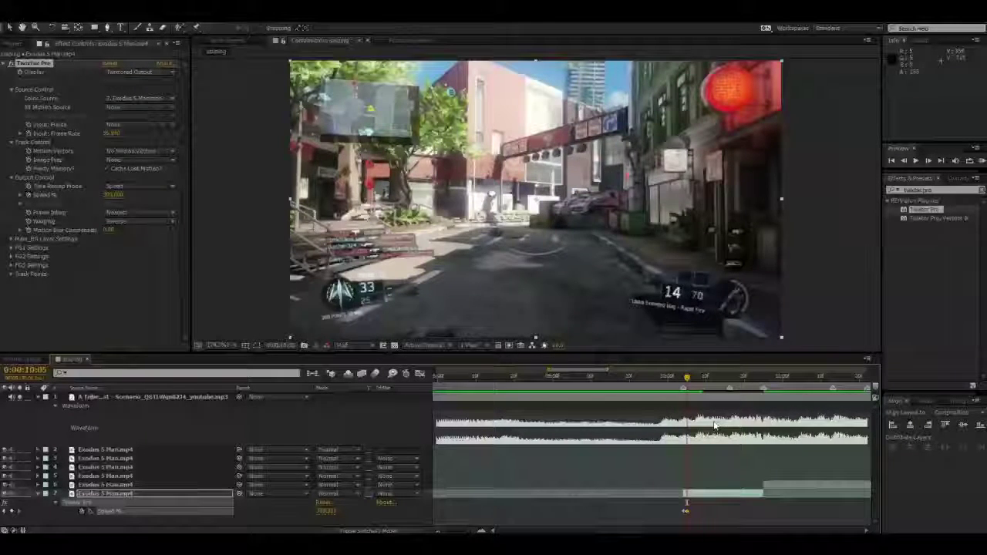
drag(683, 379, 687, 419)
click(661, 429)
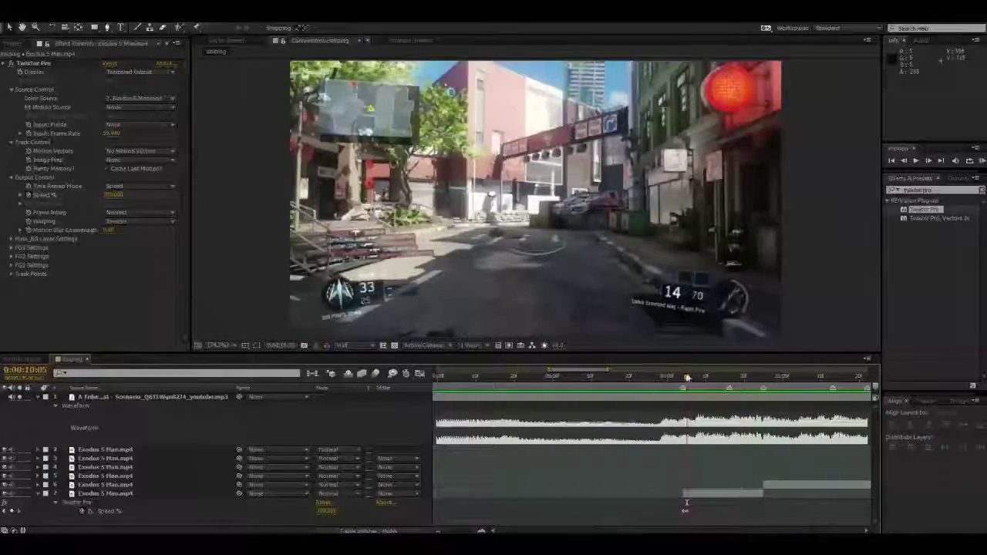
drag(687, 377, 705, 376)
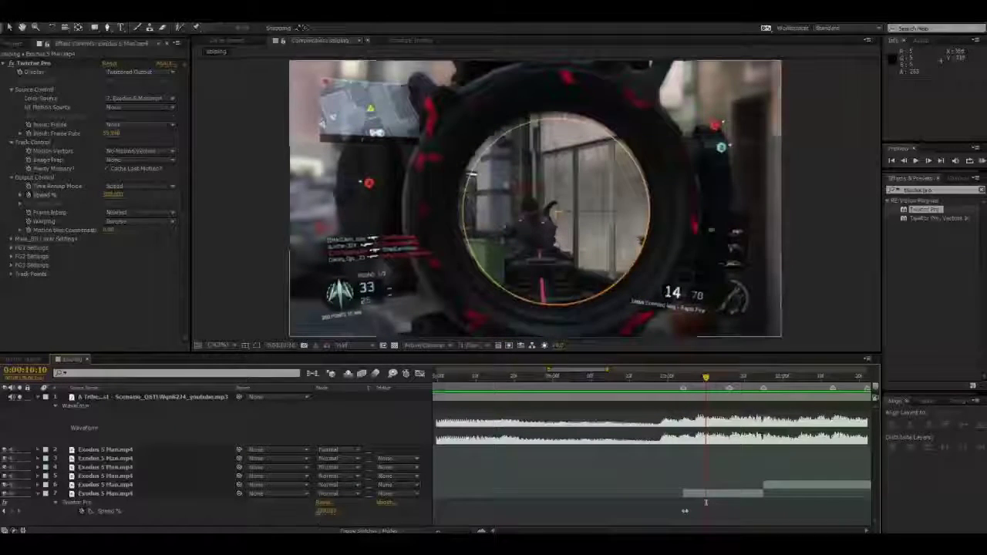
click(327, 511)
text(50)
key(Return)
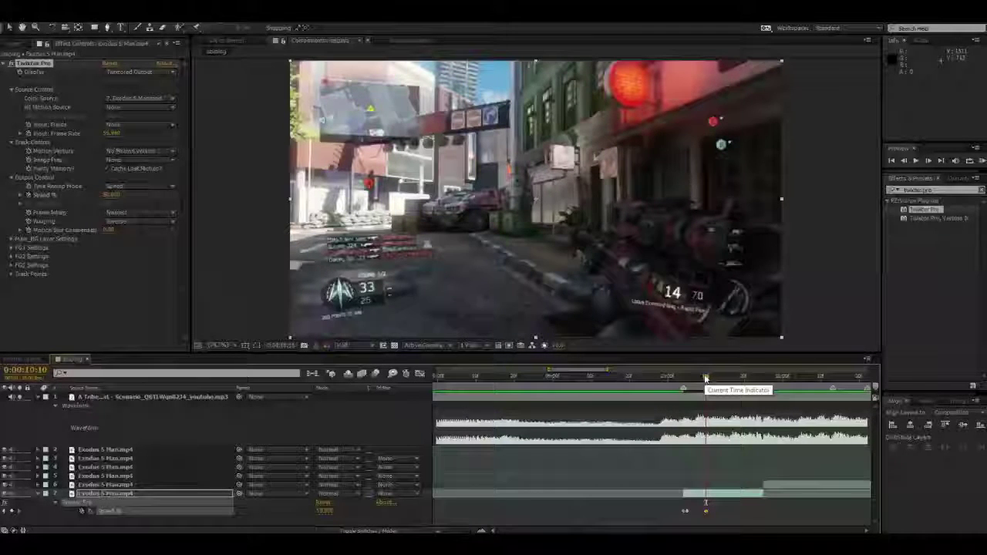
- Add a Twixtor Pro Speed % keyframe of 300 at the beat marker at 0:00:10:16
drag(706, 378, 730, 380)
click(388, 520)
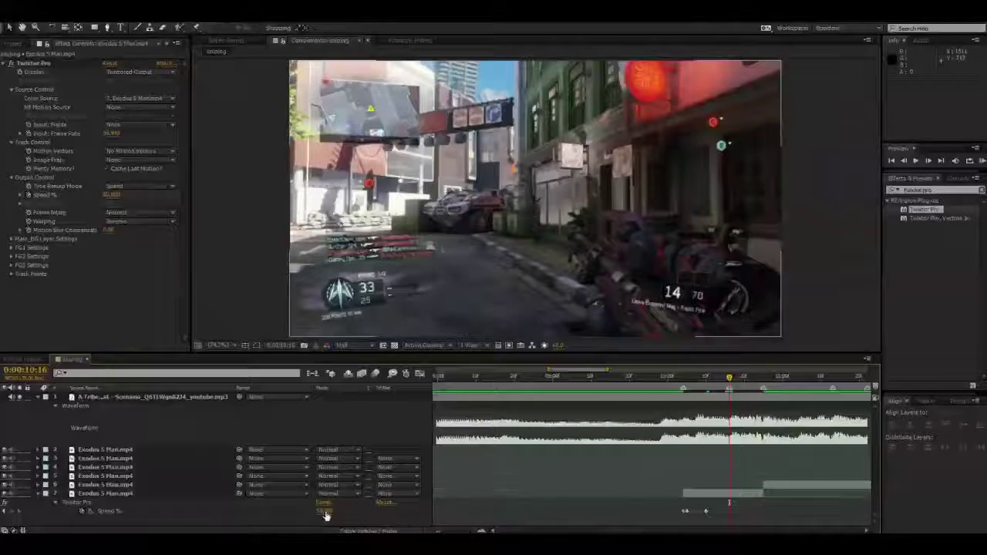
click(325, 515)
text(500)
key(Return)
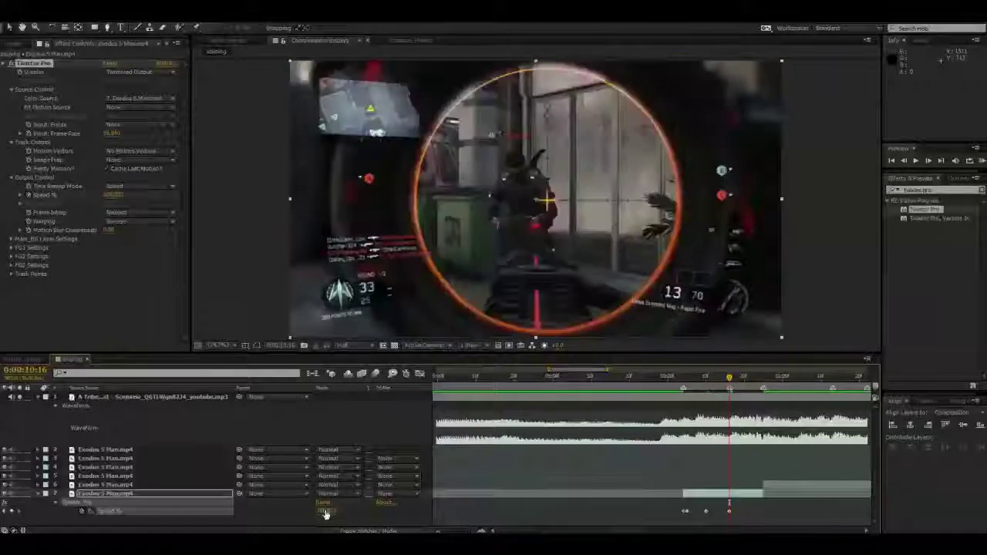
- Show the Speed % curve in the Graph Editor and apply Easy Ease to all of its keyframes
click(142, 515)
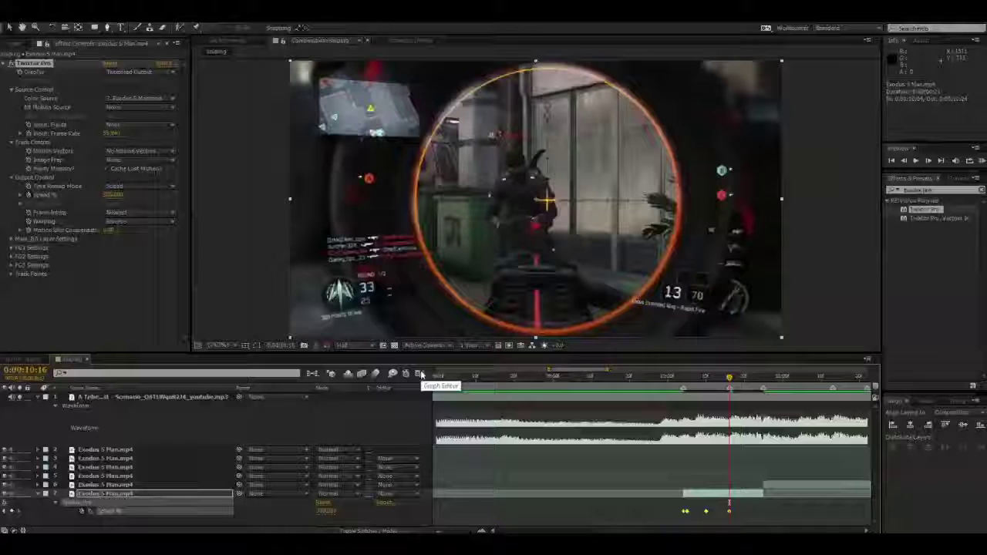
click(420, 374)
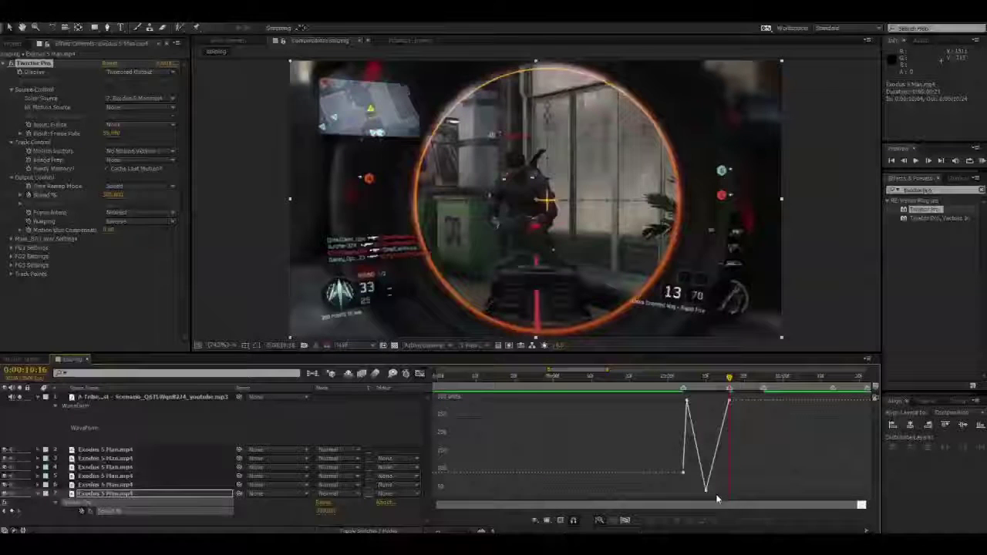
key(=)
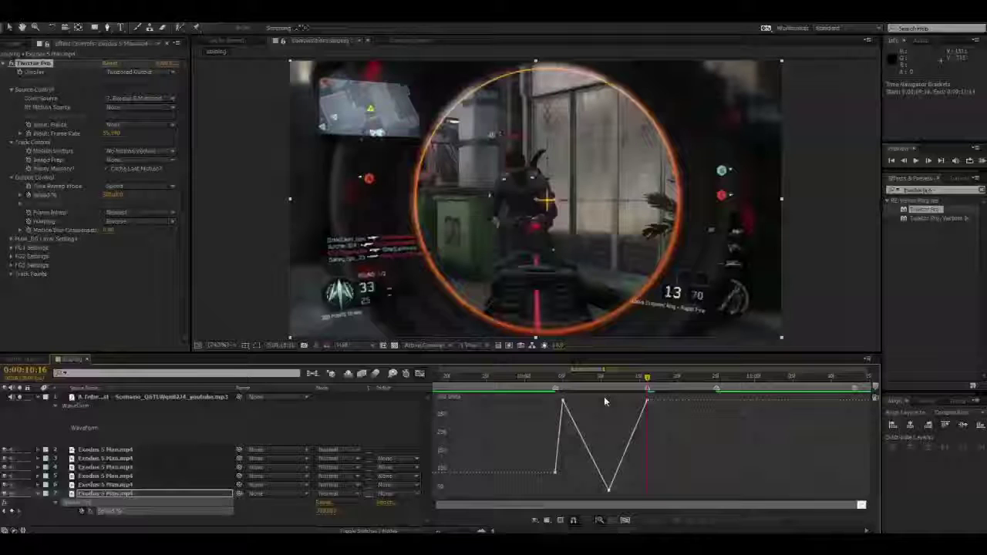
click(414, 374)
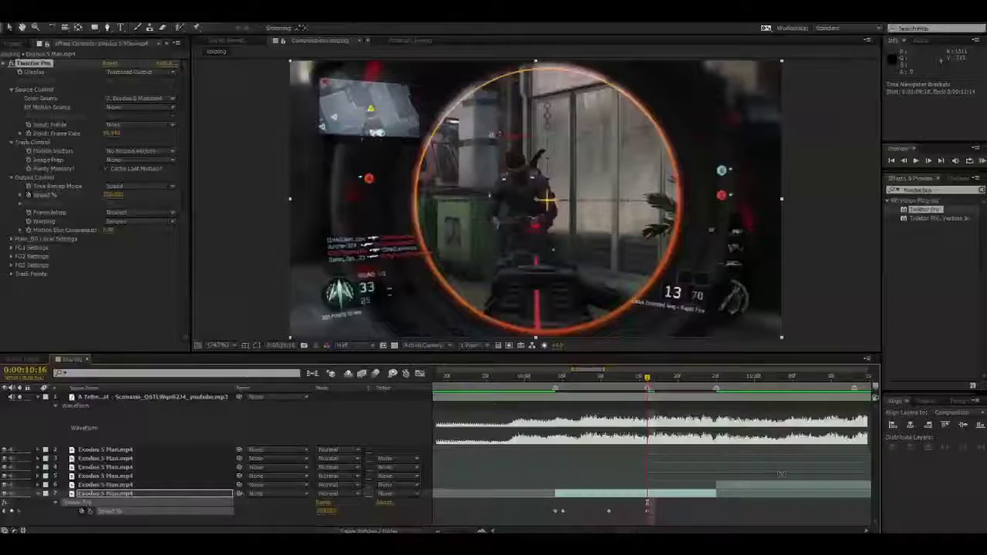
click(420, 374)
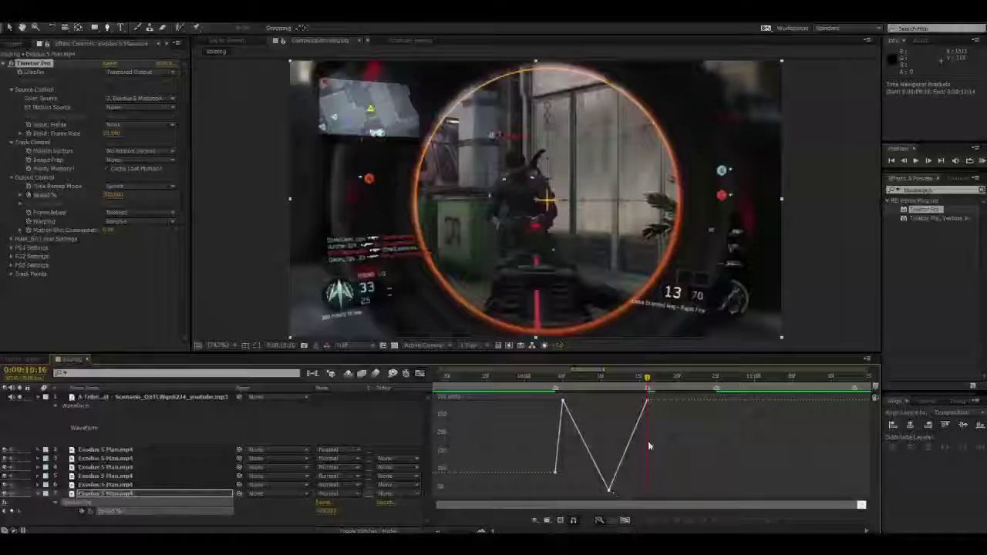
mouse_move(648, 398)
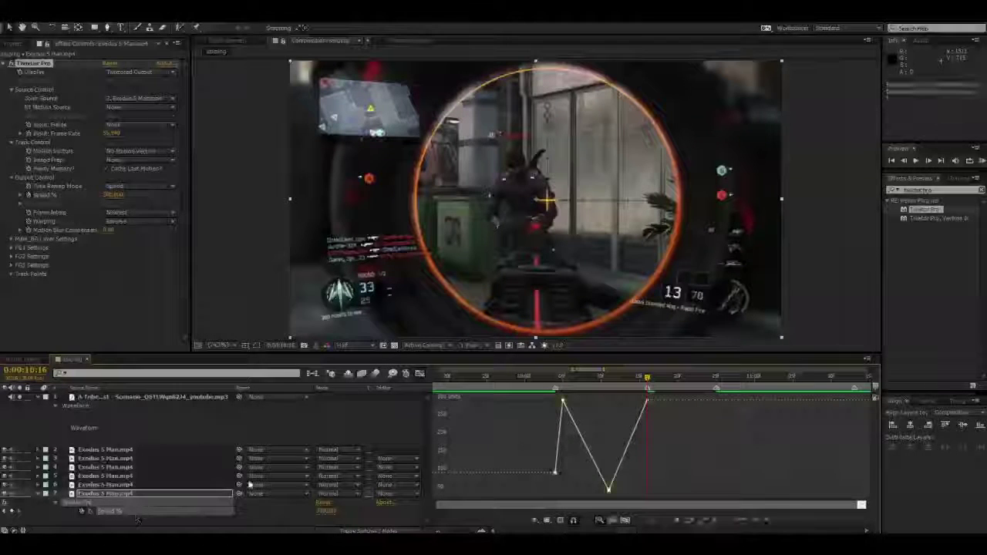
click(743, 523)
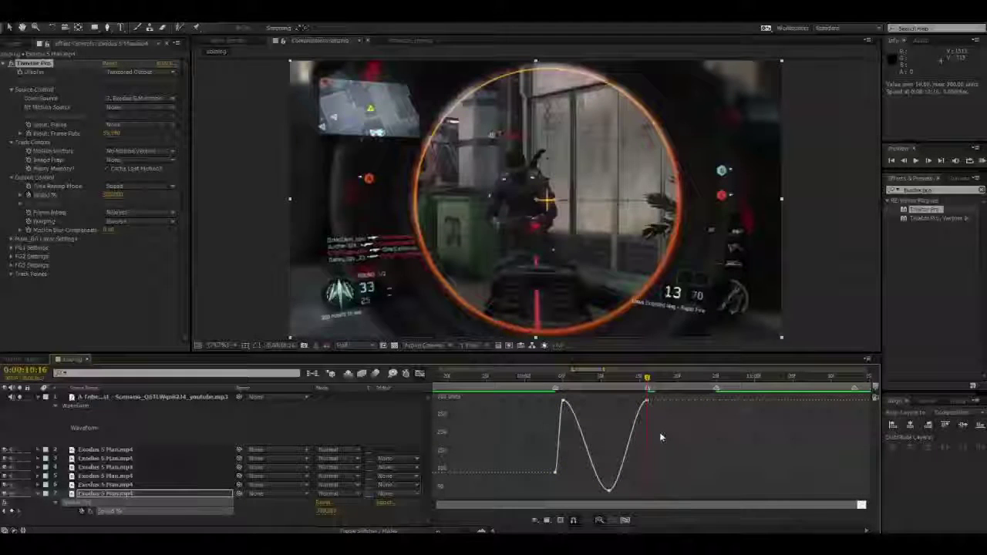
- Reshape the Speed % curve so it stays low and rises steeply into the keyframe at 0:00:10:16
click(158, 514)
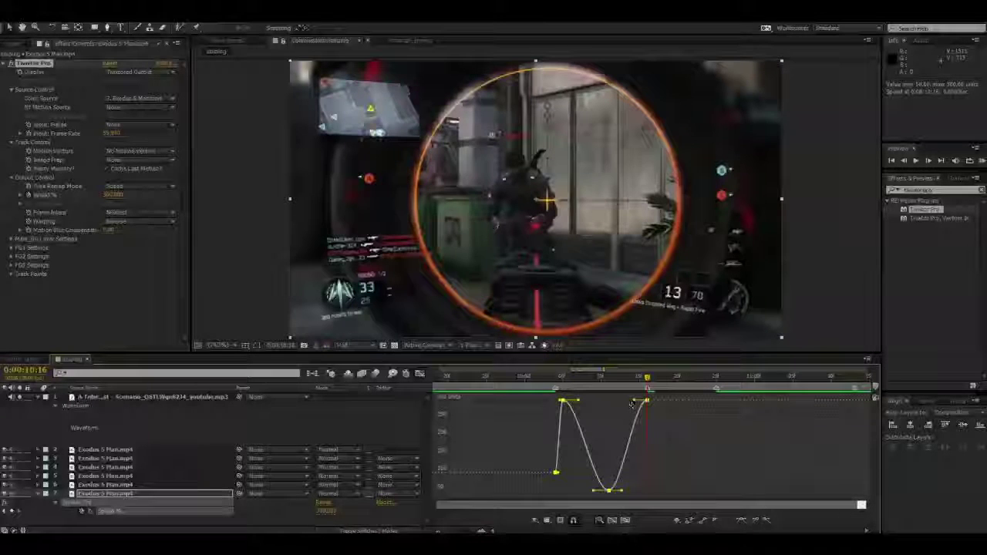
drag(634, 400, 659, 441)
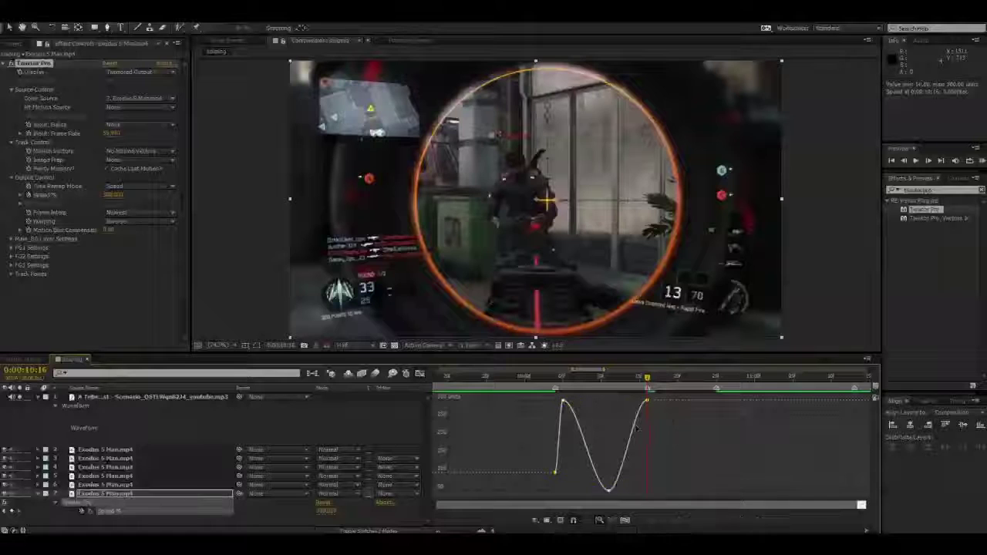
scroll(602, 420, up, 2)
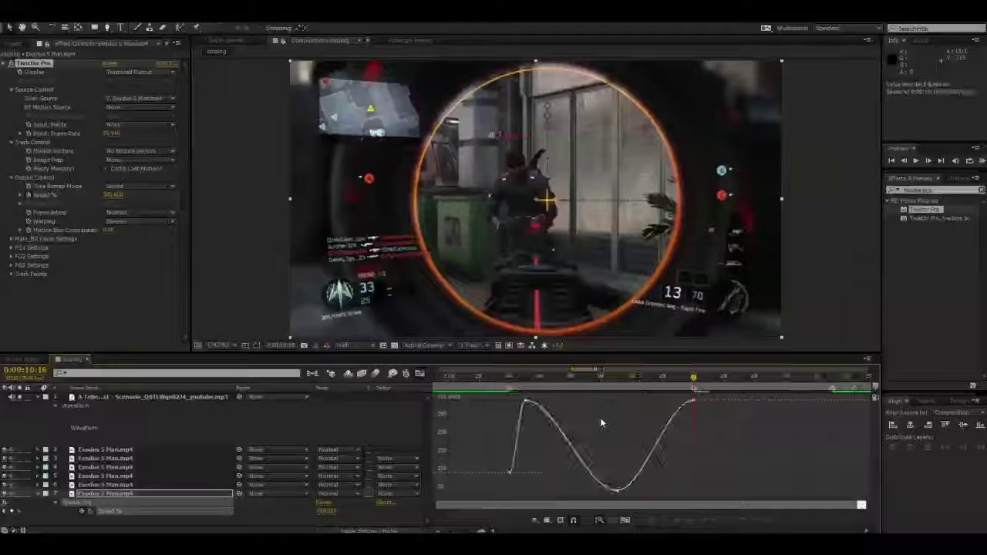
scroll(600, 417, down, 1)
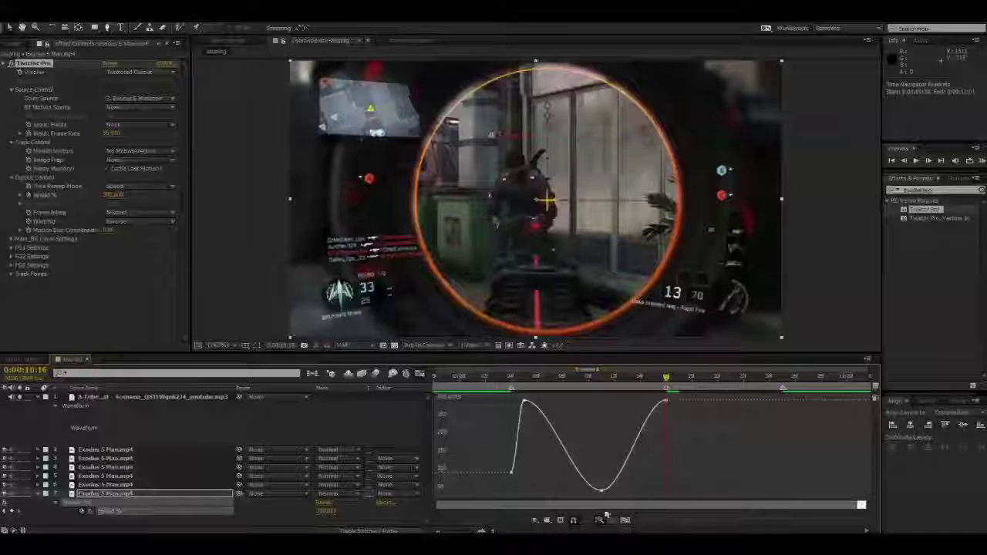
drag(678, 432, 694, 432)
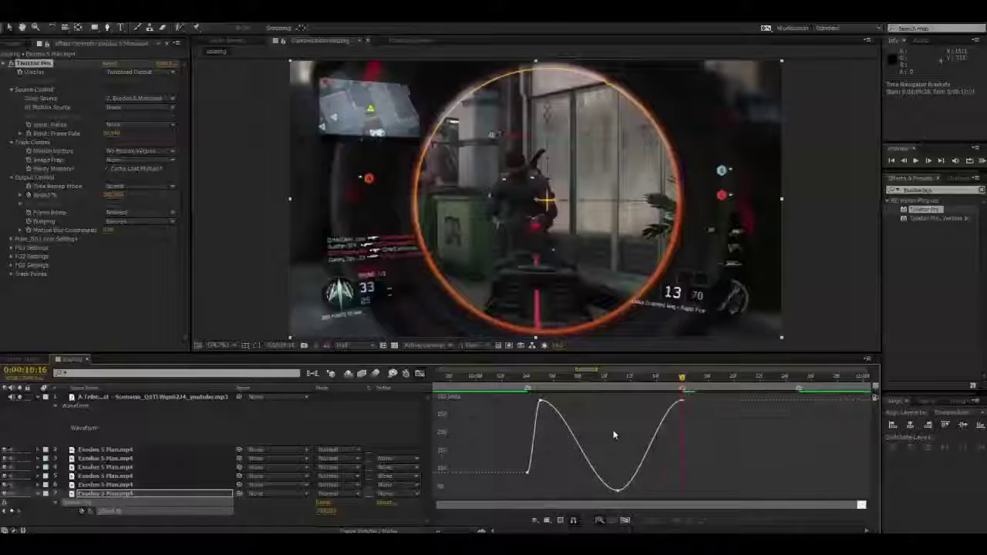
click(683, 402)
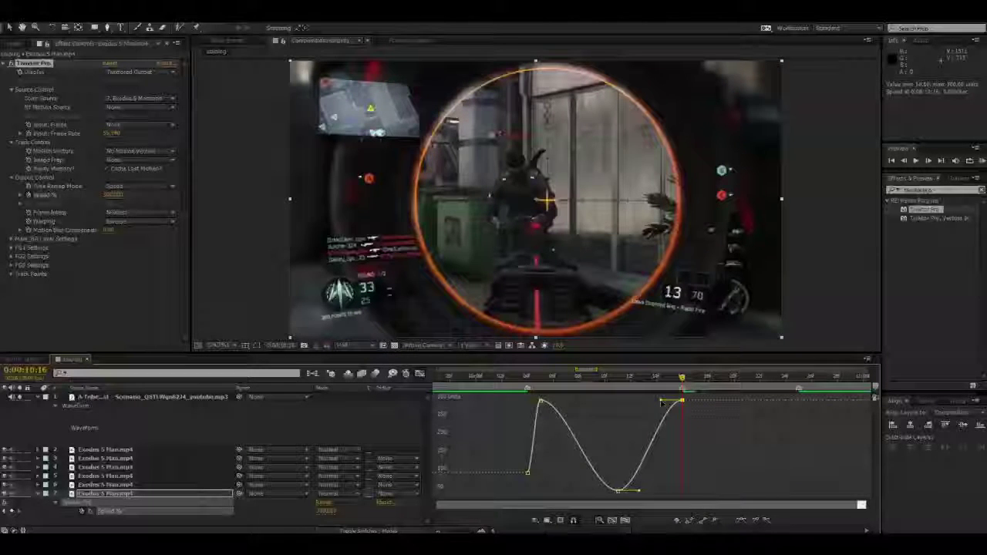
drag(661, 402, 680, 503)
click(664, 459)
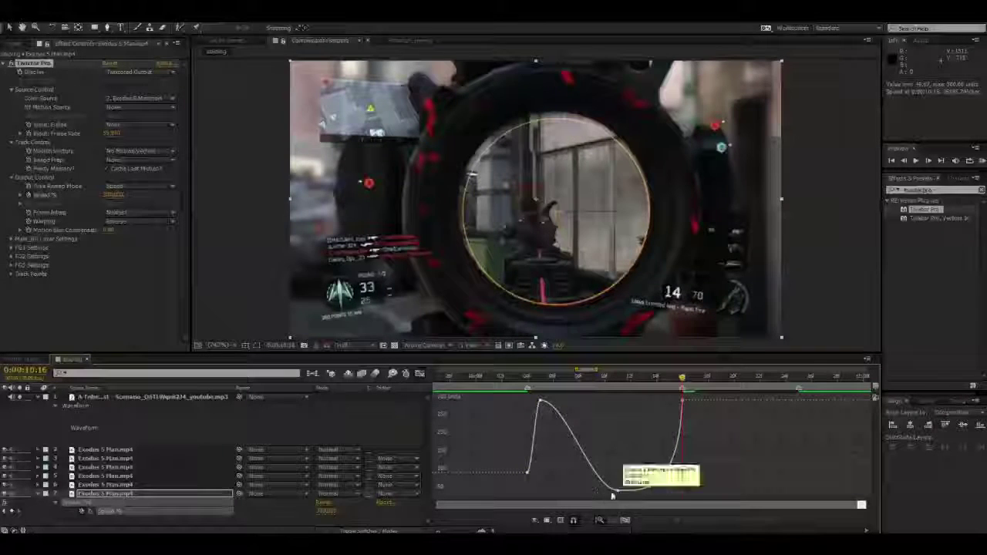
- Reshape the Speed % curve so it drops steeply out of the peak keyframe at 0:00:10:05
click(580, 412)
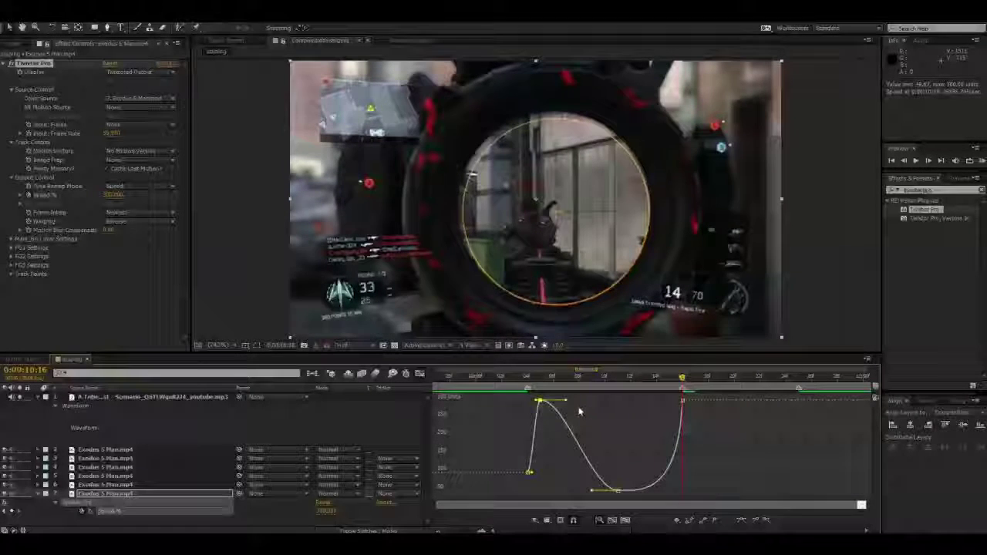
drag(569, 401, 544, 402)
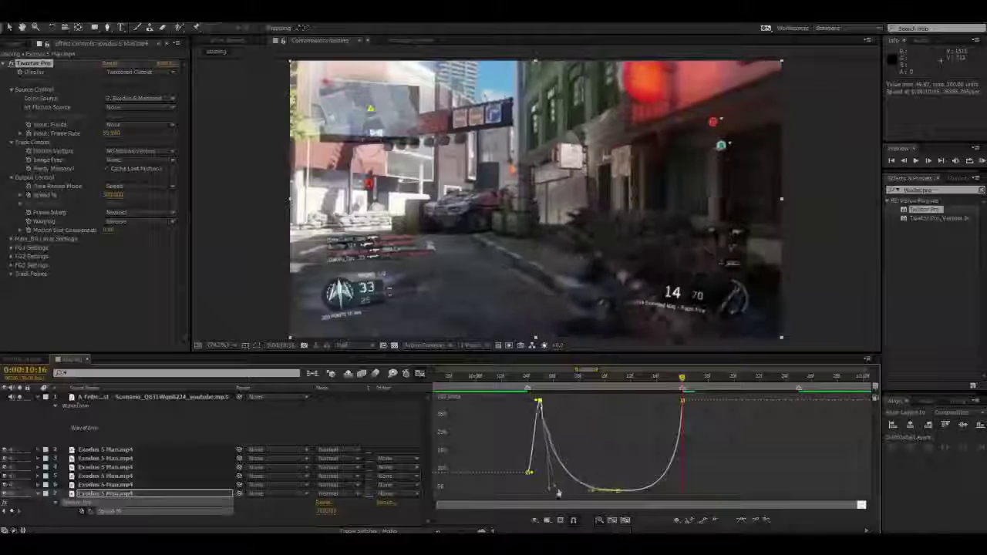
click(513, 495)
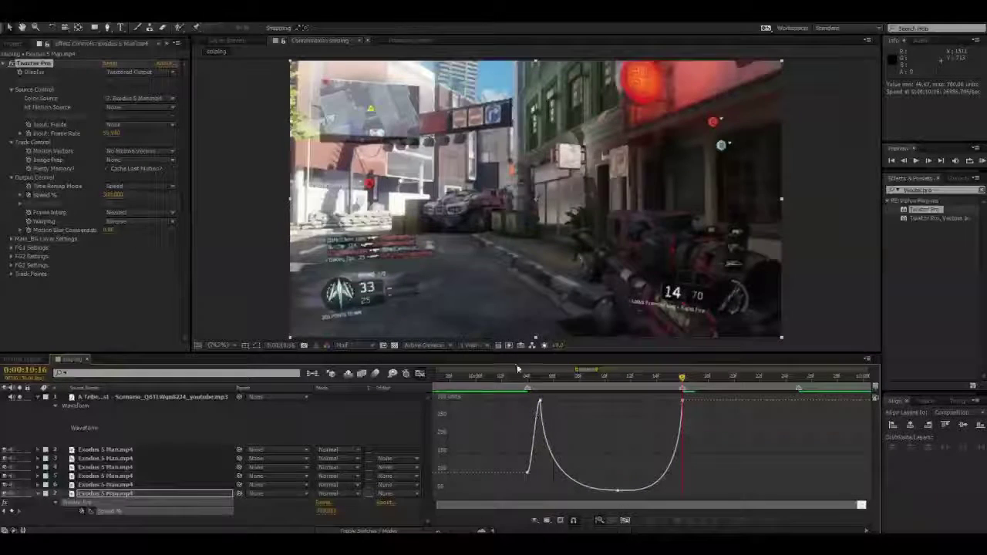
- Duplicate the last three Speed % keyframes so the copied dip starts at 0:00:10:17, and check it in the Graph Editor
click(616, 376)
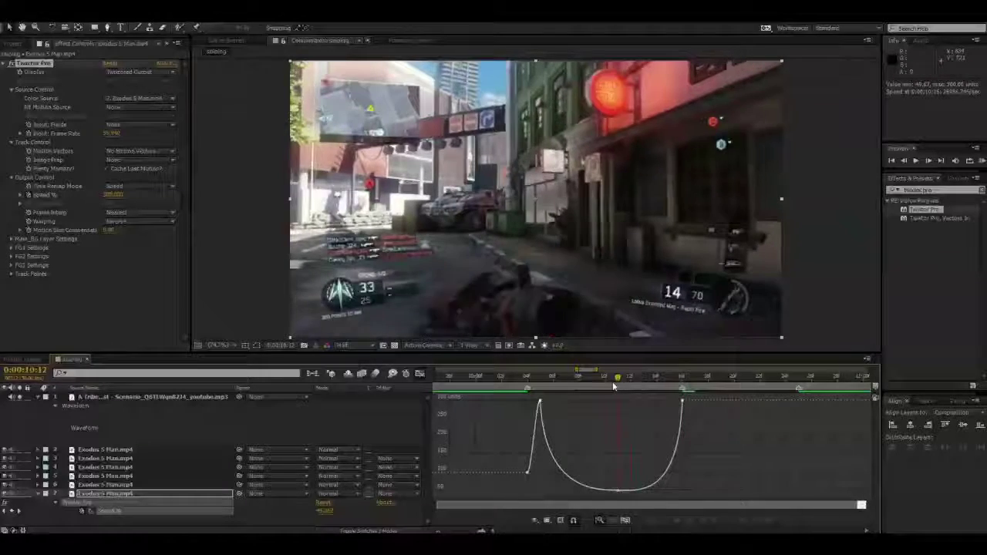
drag(614, 385, 694, 374)
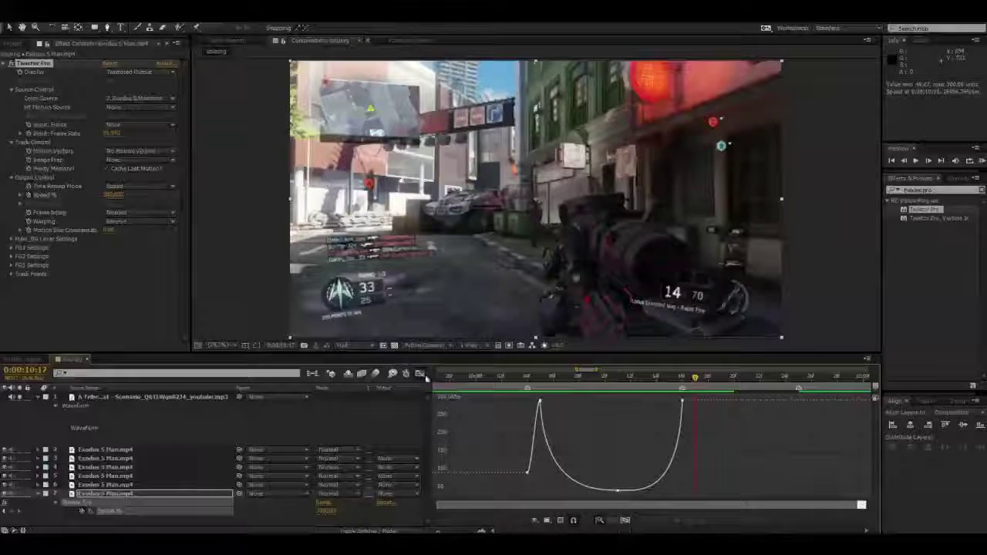
click(420, 373)
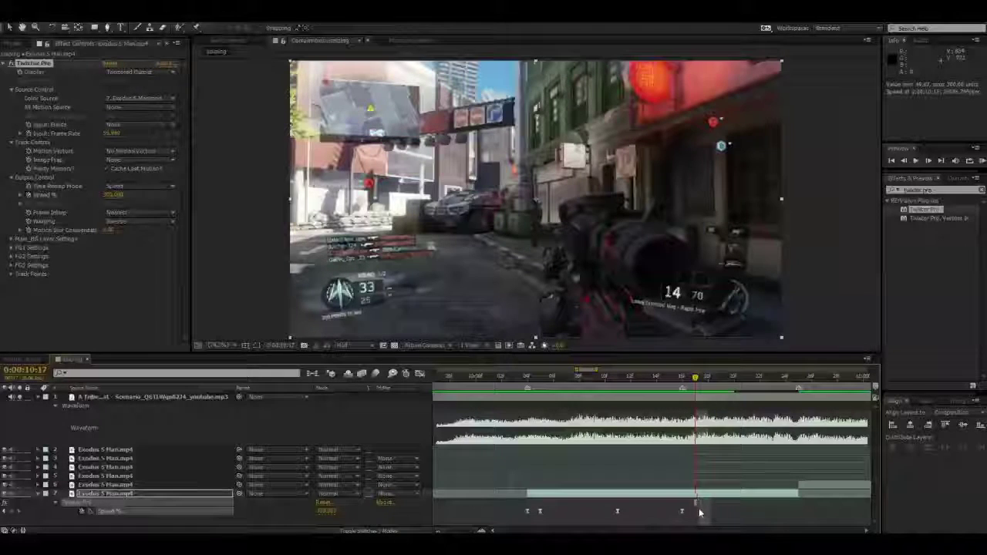
drag(716, 505, 537, 521)
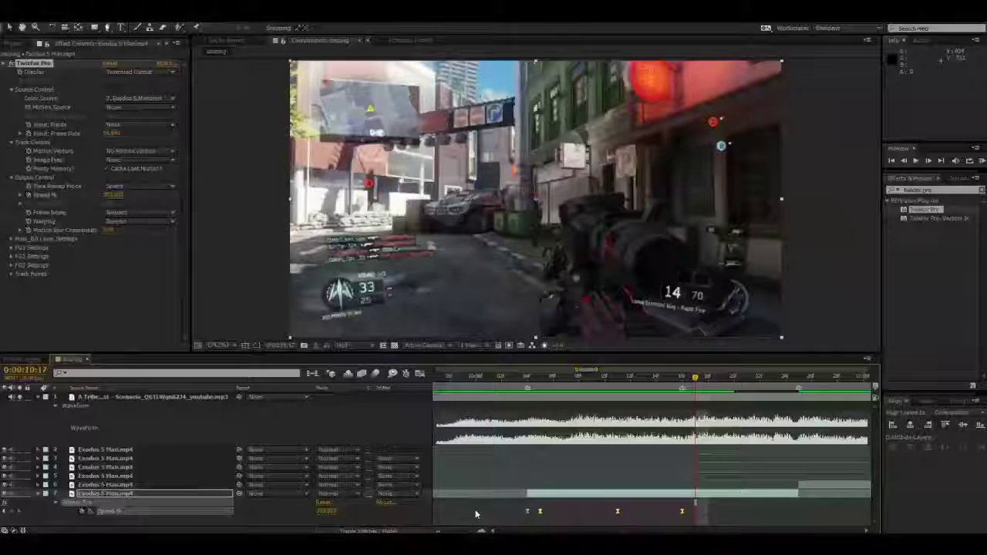
key(ctrl+v)
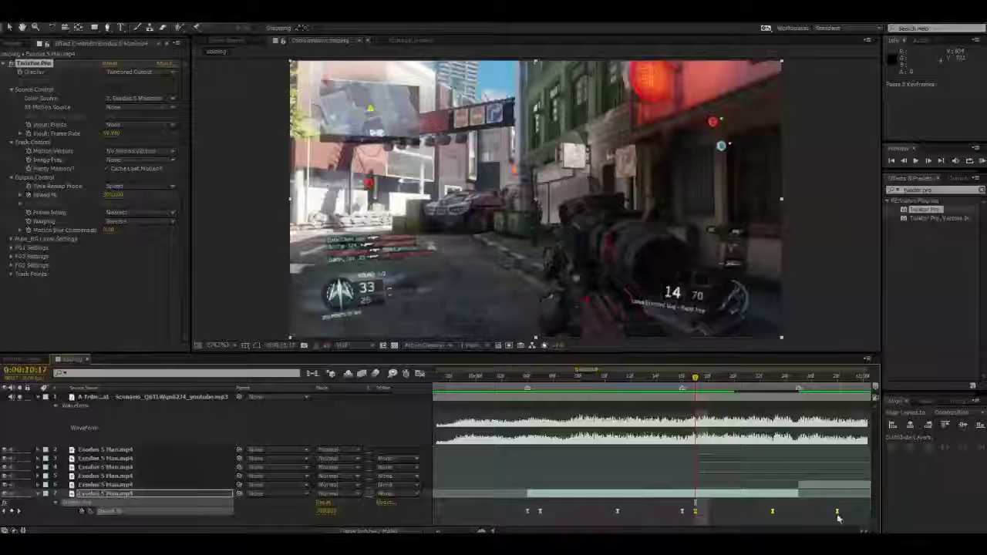
click(421, 374)
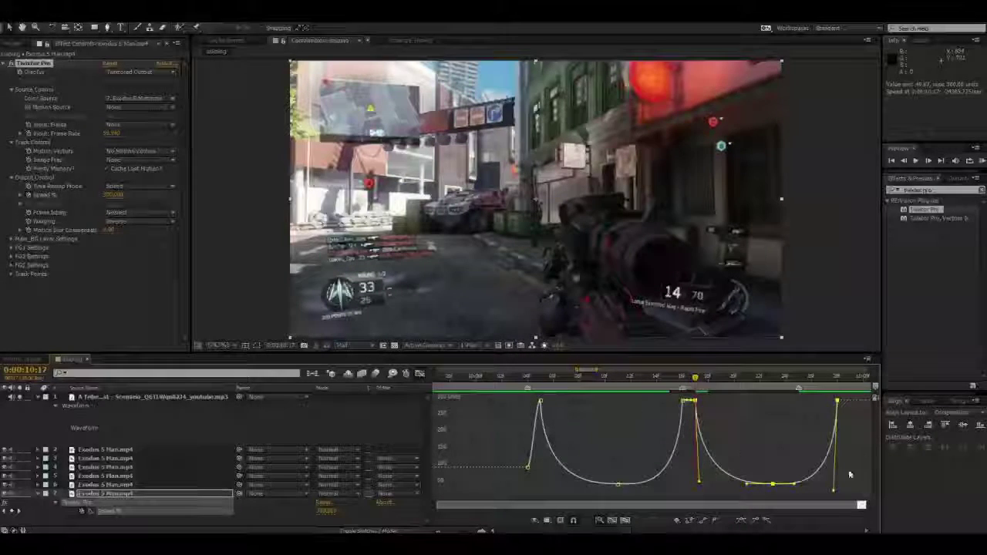
mouse_move(689, 400)
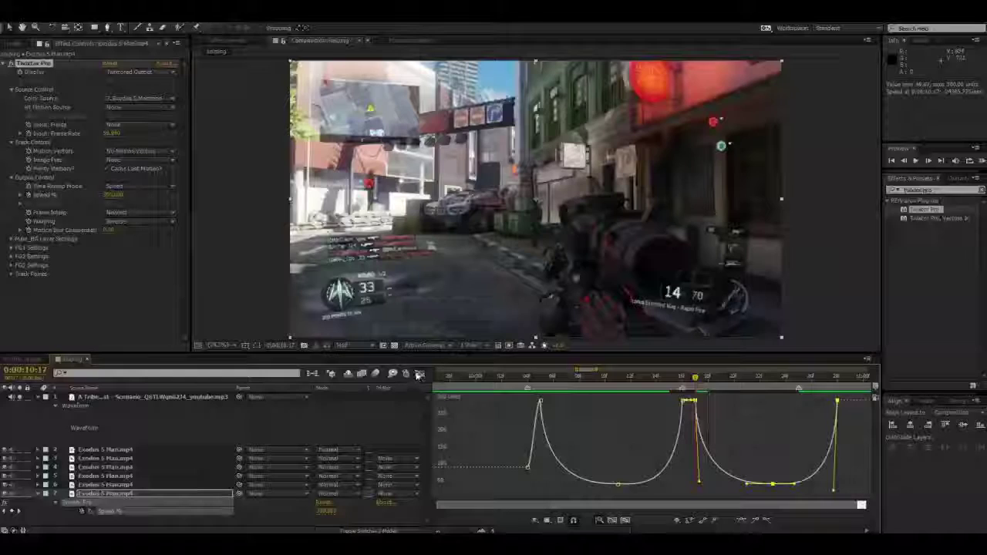
click(419, 375)
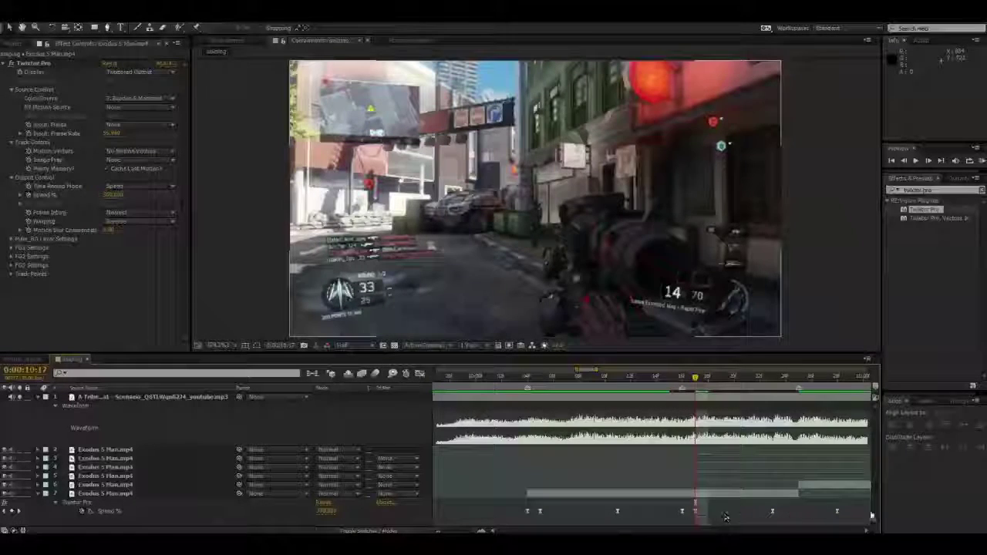
- Compress the three copied Speed % keyframes in time so the last one falls at 0:00:10:24
mouse_move(782, 379)
mouse_down()
mouse_move(570, 391)
mouse_move(814, 391)
mouse_move(772, 405)
mouse_move(808, 394)
mouse_move(756, 370)
mouse_move(772, 376)
mouse_move(753, 382)
mouse_move(786, 378)
mouse_up()
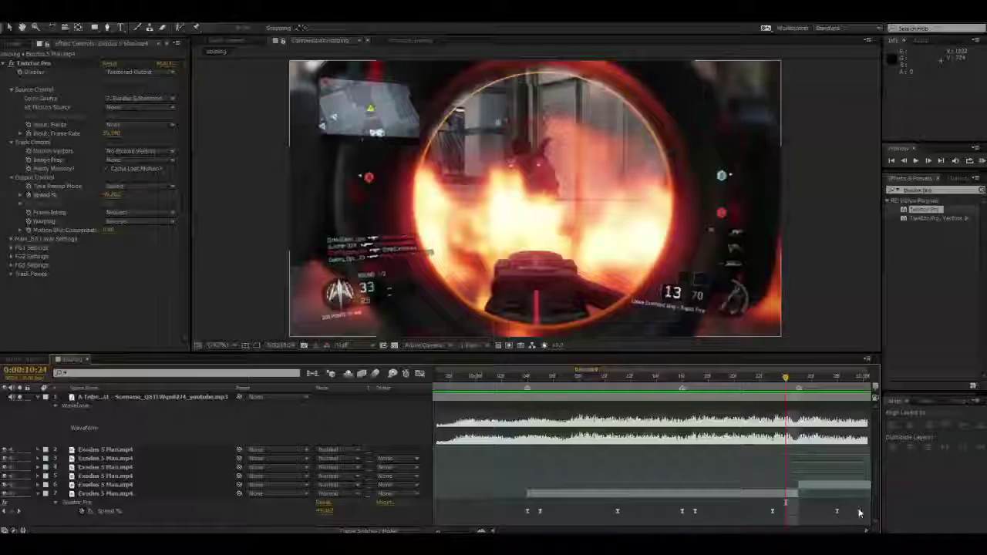
drag(860, 513, 693, 524)
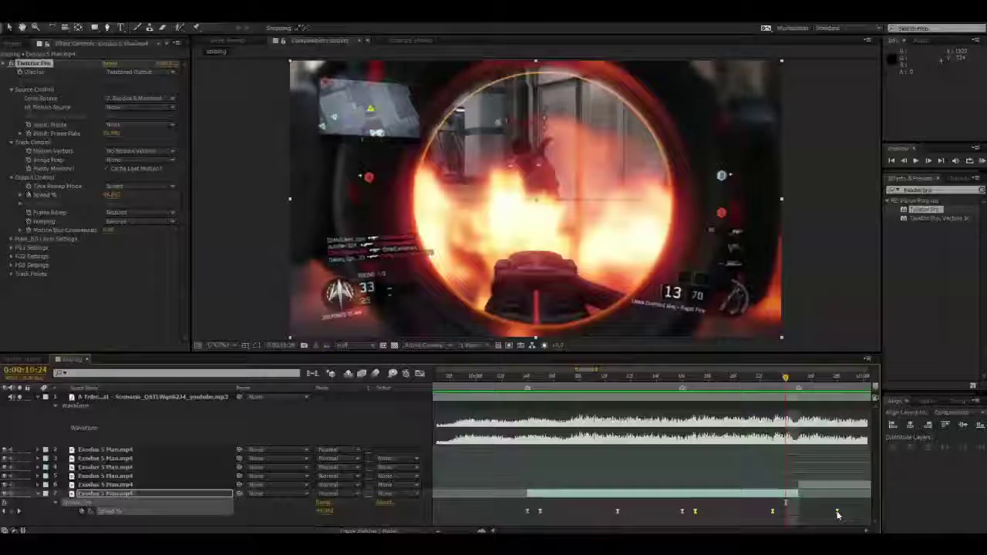
mouse_move(838, 514)
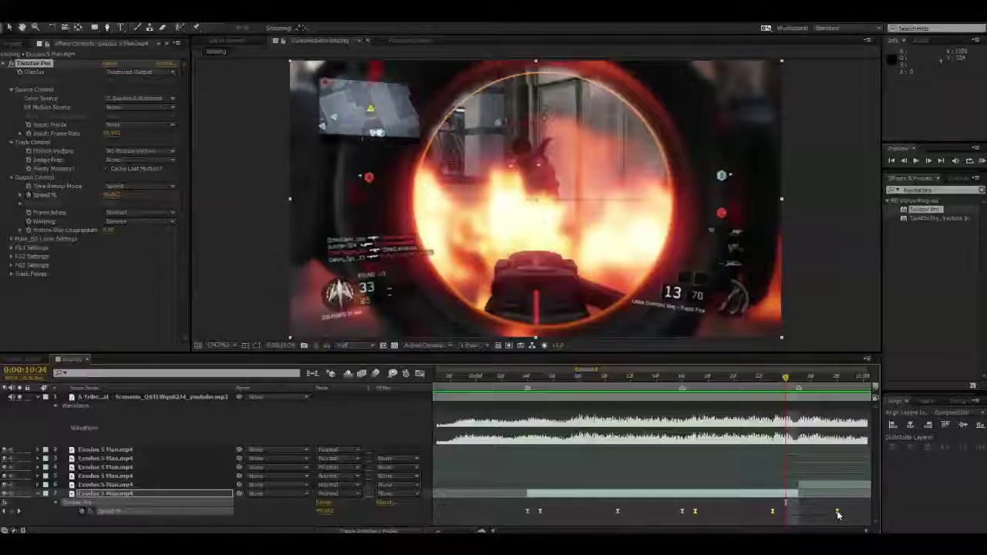
drag(839, 514, 788, 515)
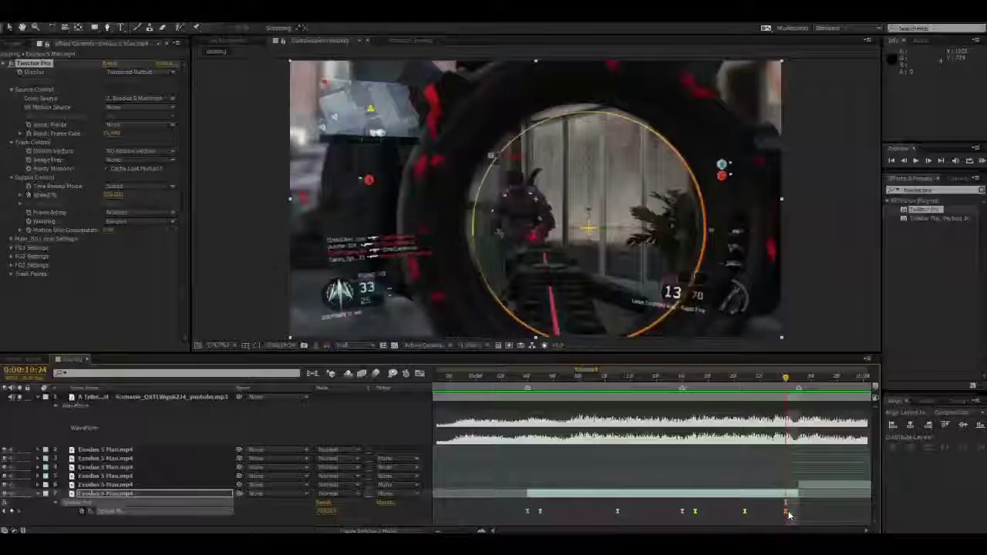
click(774, 520)
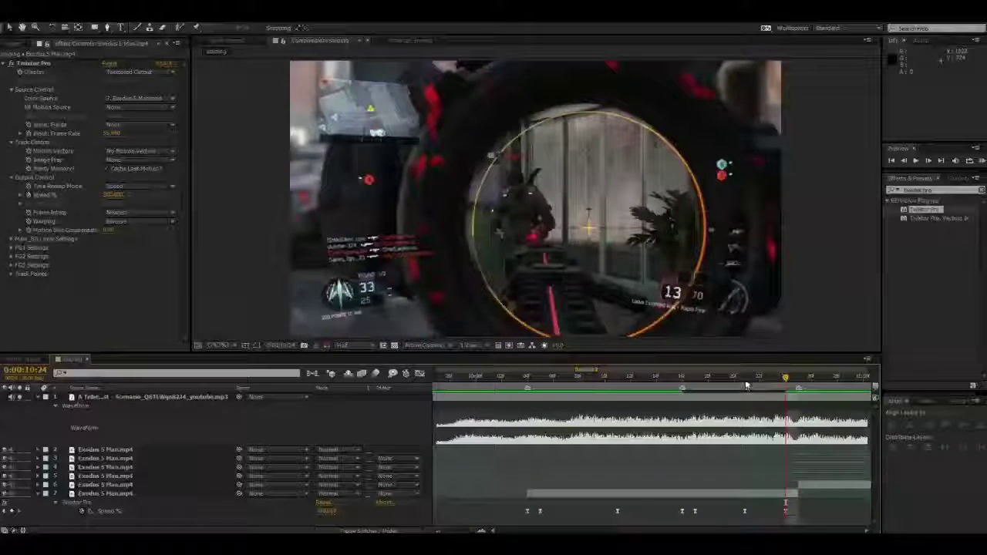
- Review the full Speed % curve in the Graph Editor and play the clip from 0:00:10:04
drag(746, 385, 527, 389)
click(419, 373)
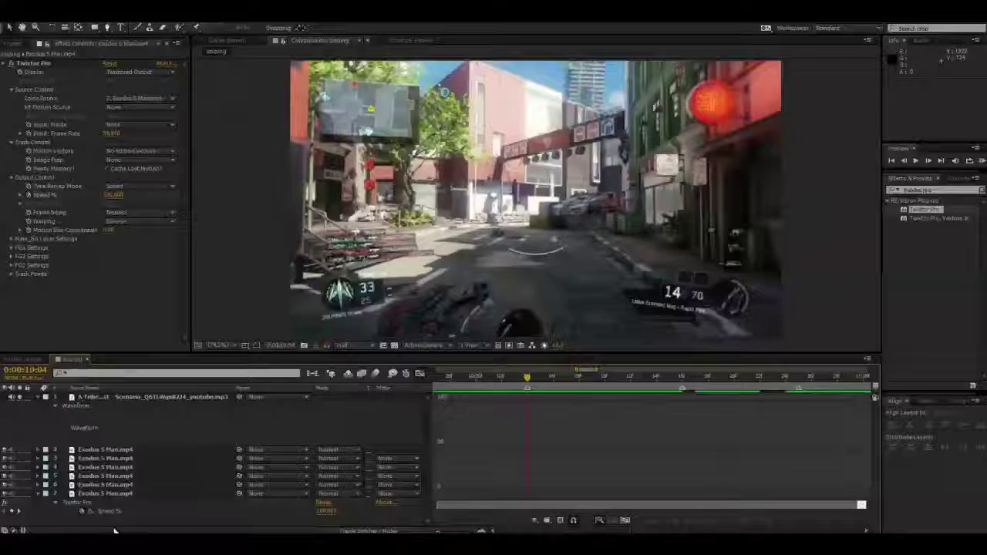
click(108, 511)
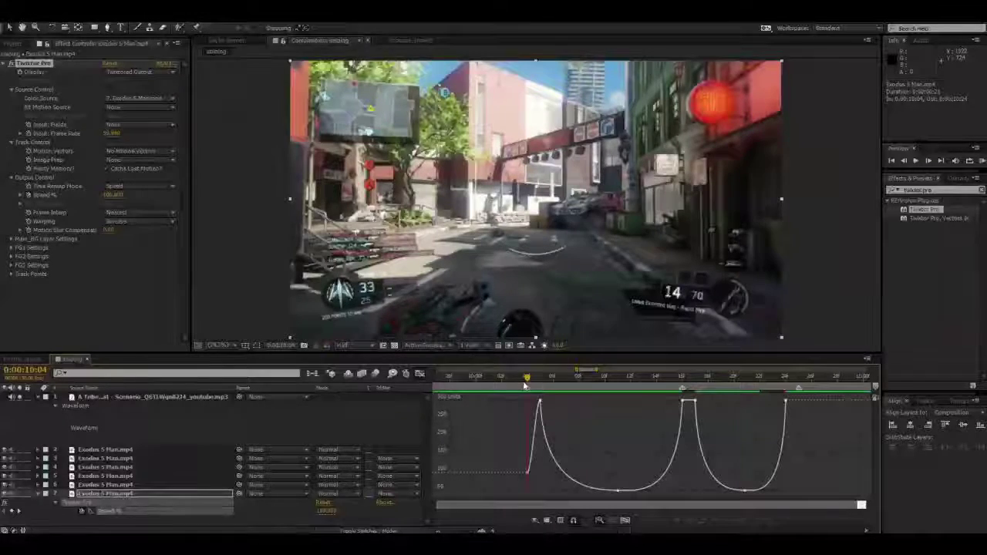
key(space)
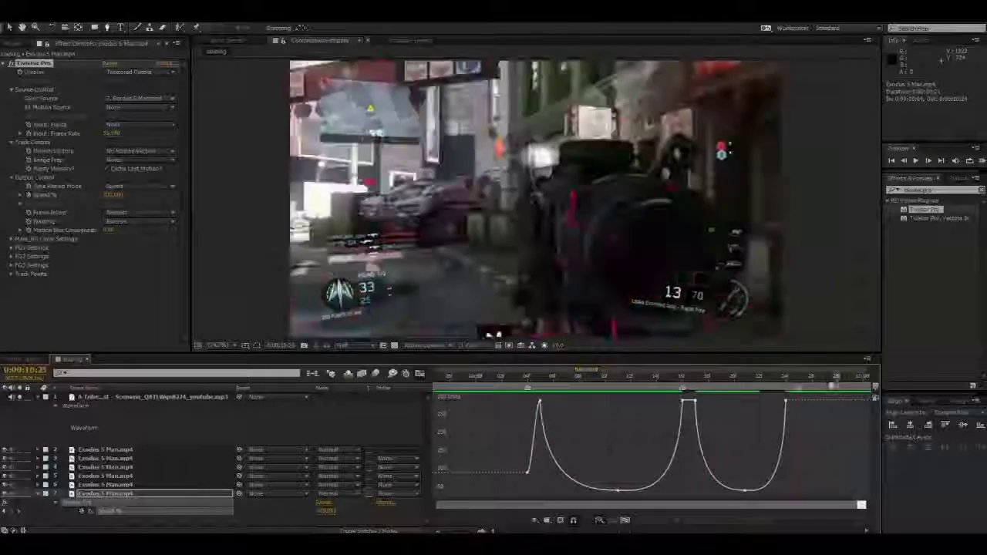
- Set the work area from 0:00:09:28 to 0:00:11:05 and preview the speed-ramped clip with the music
click(420, 373)
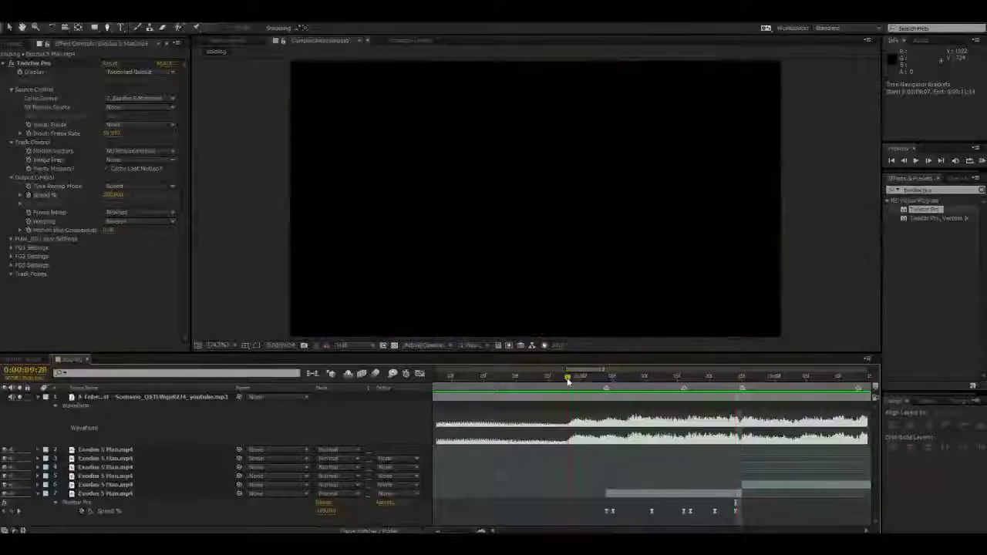
click(808, 381)
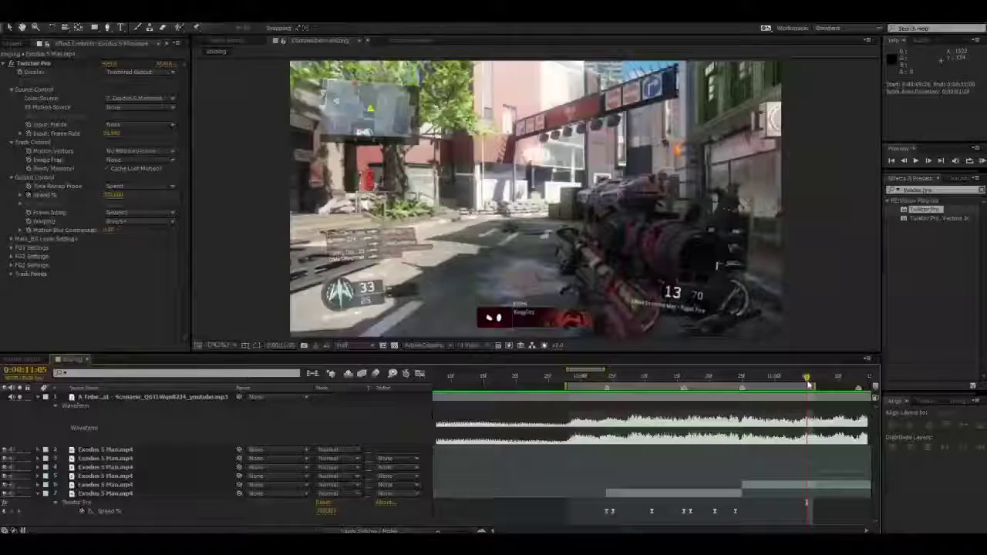
key(KP_0)
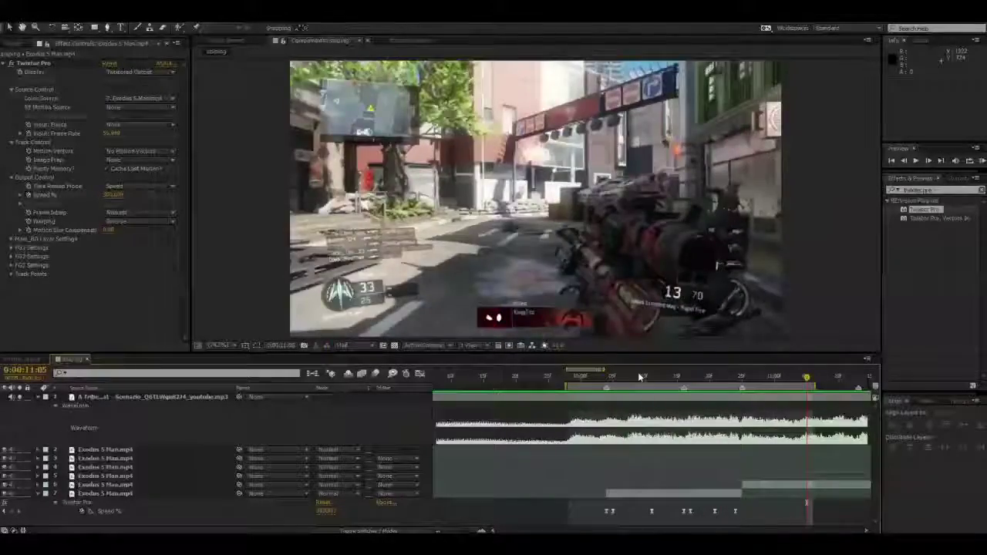
drag(639, 377, 737, 374)
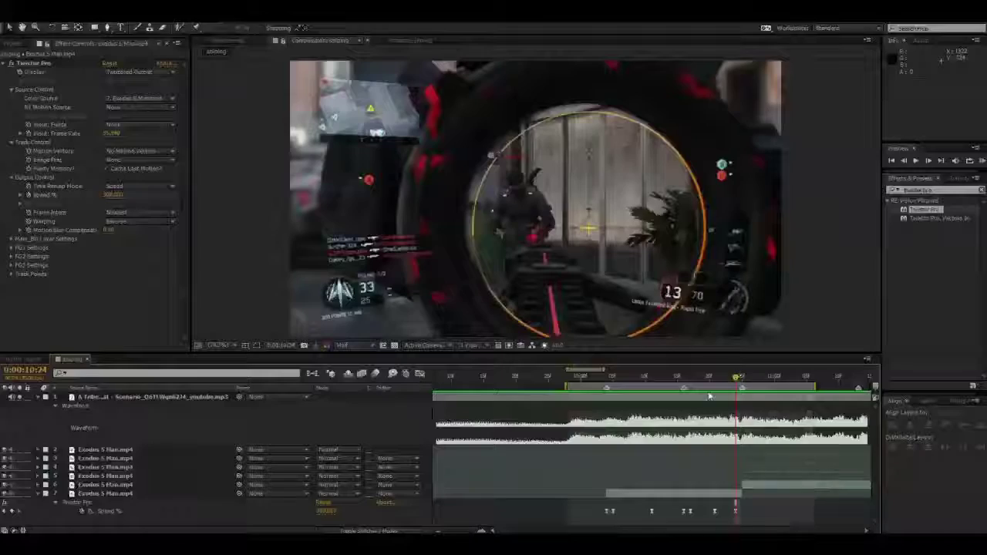
click(670, 378)
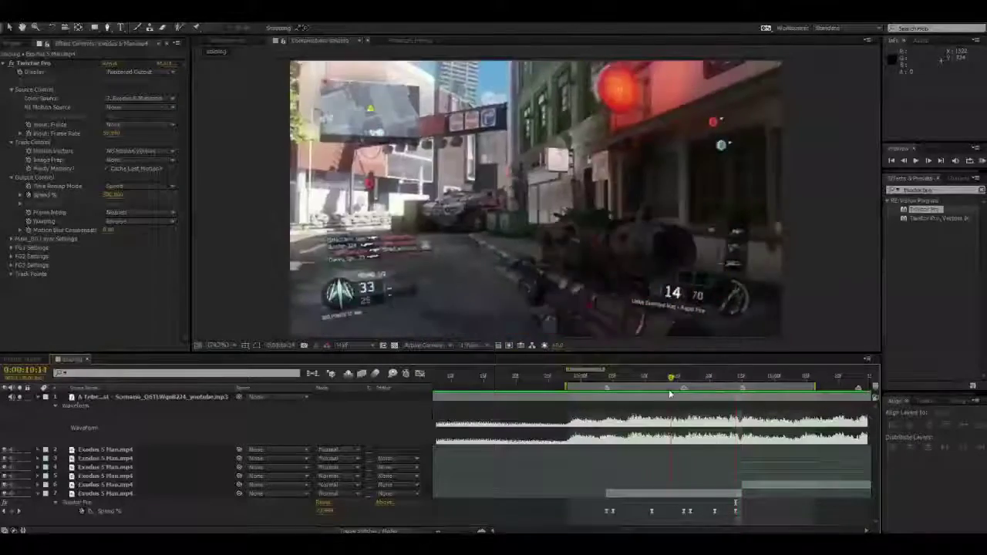
click(776, 394)
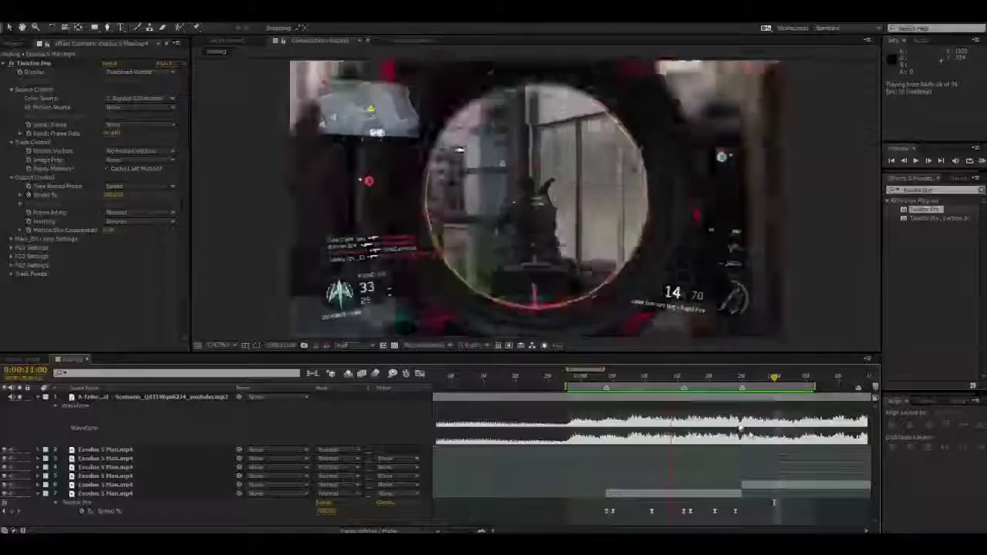
key(space)
- Slip the footage inside the first clip with the Pan Behind tool to line up its gunshot at 0:00:10:24, and preview the timing
drag(693, 377, 737, 379)
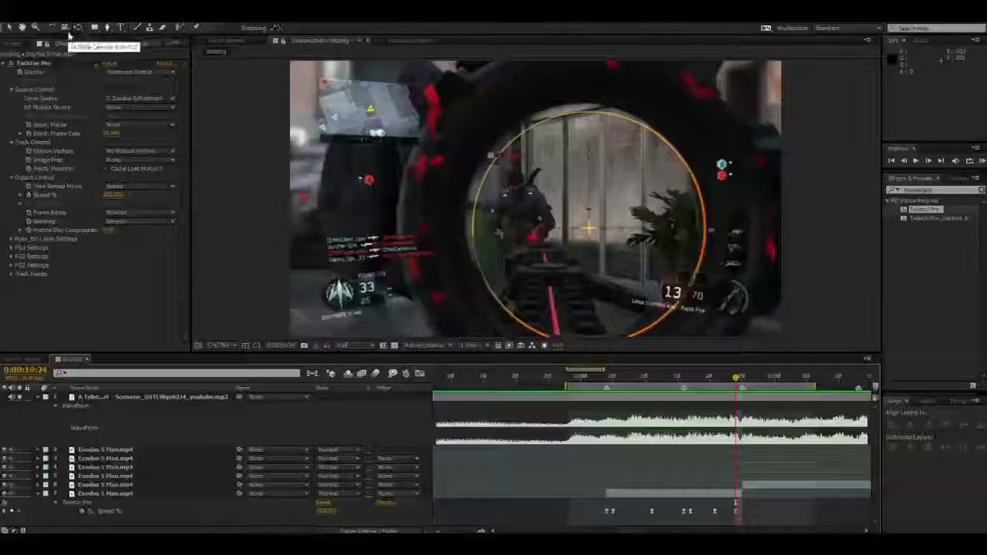
click(664, 494)
drag(663, 493, 682, 492)
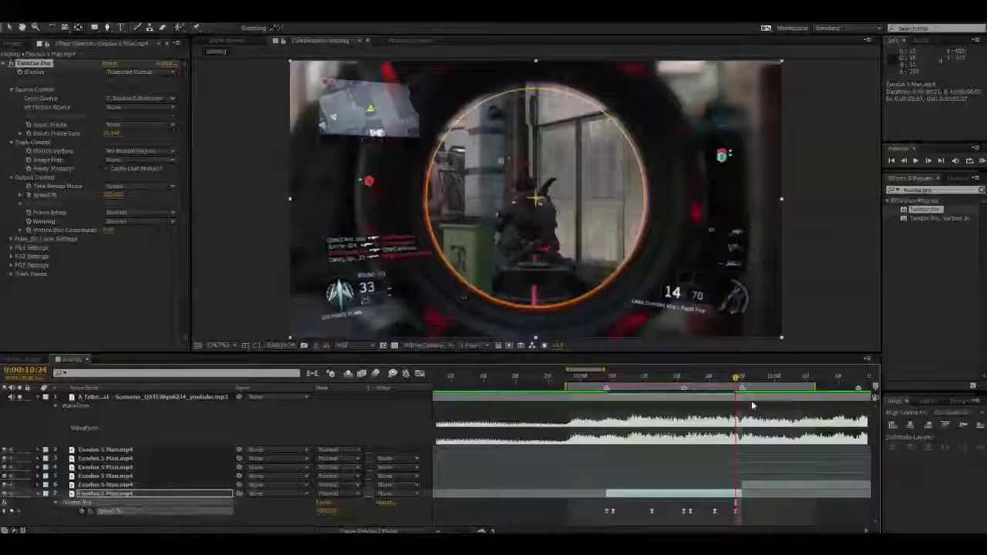
click(687, 379)
drag(686, 380, 736, 378)
drag(682, 494, 697, 495)
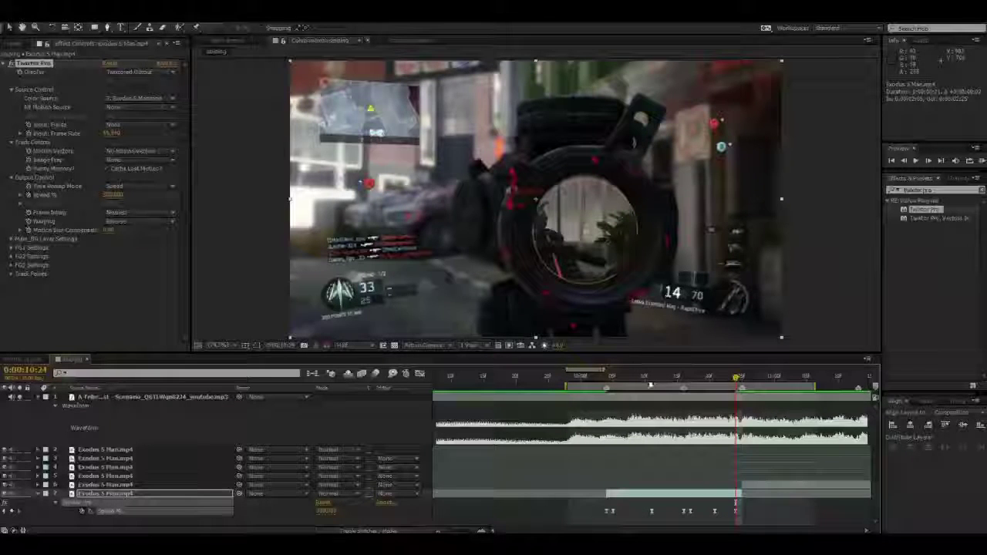
click(647, 429)
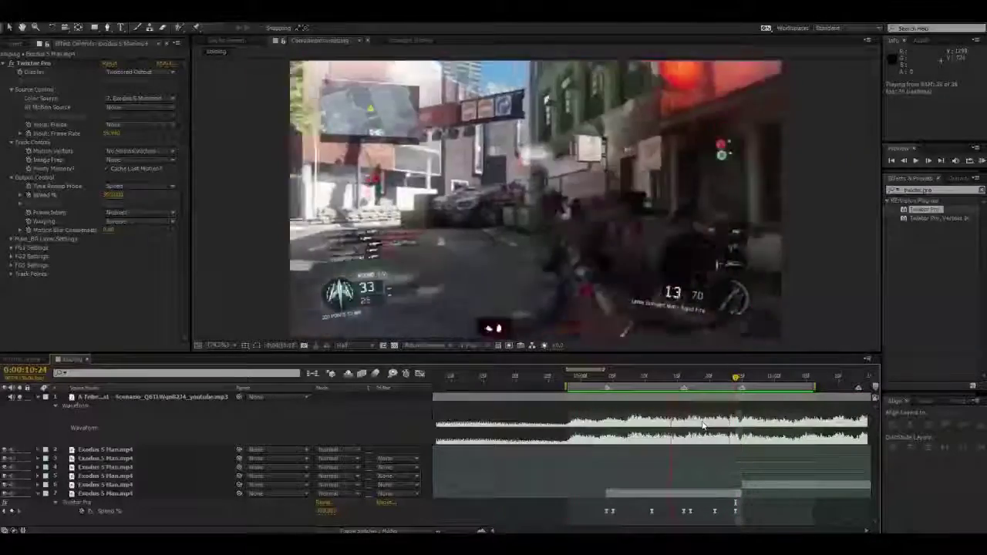
- Collapse the first clip's keyframed properties and apply Twixtor Pro to the clip starting at 0:00:10:25
mouse_move(738, 378)
mouse_down()
mouse_move(685, 378)
mouse_move(803, 376)
mouse_move(749, 377)
mouse_up()
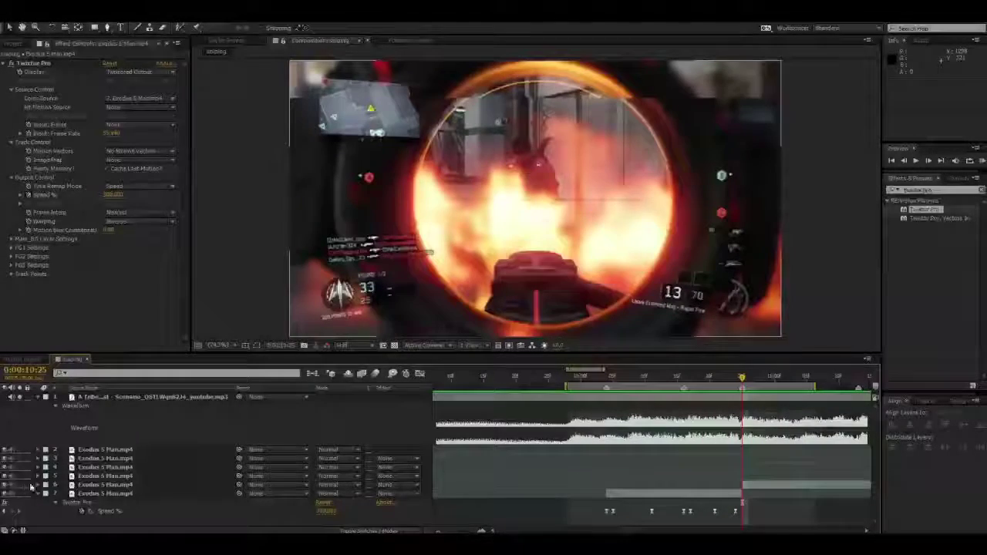
key(u)
click(127, 485)
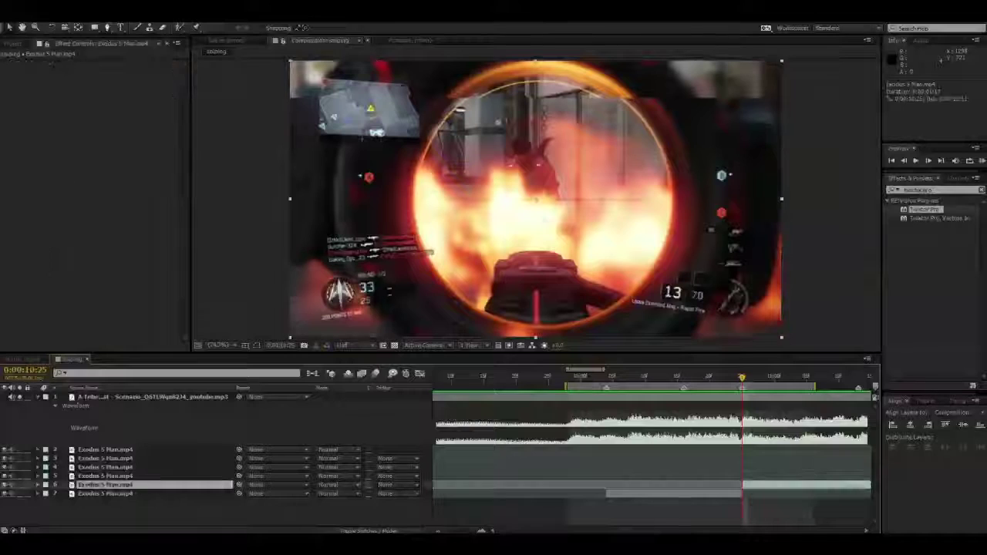
drag(620, 530, 639, 532)
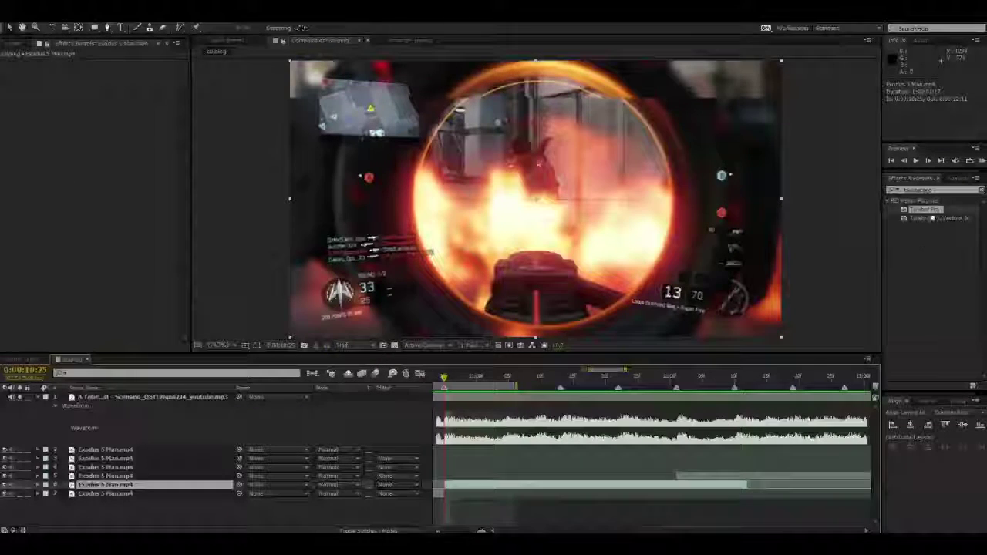
double_click(926, 209)
- Configure the second clip's Twixtor Pro with input frame rate 59.94, No Motion Vectors and Nearest frame interpolation
click(113, 134)
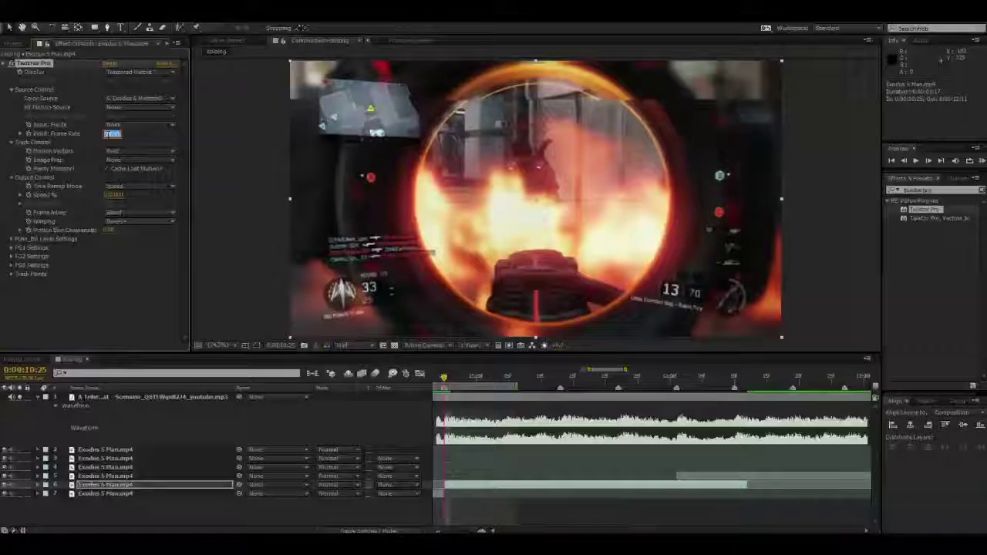
text(59.94)
key(Return)
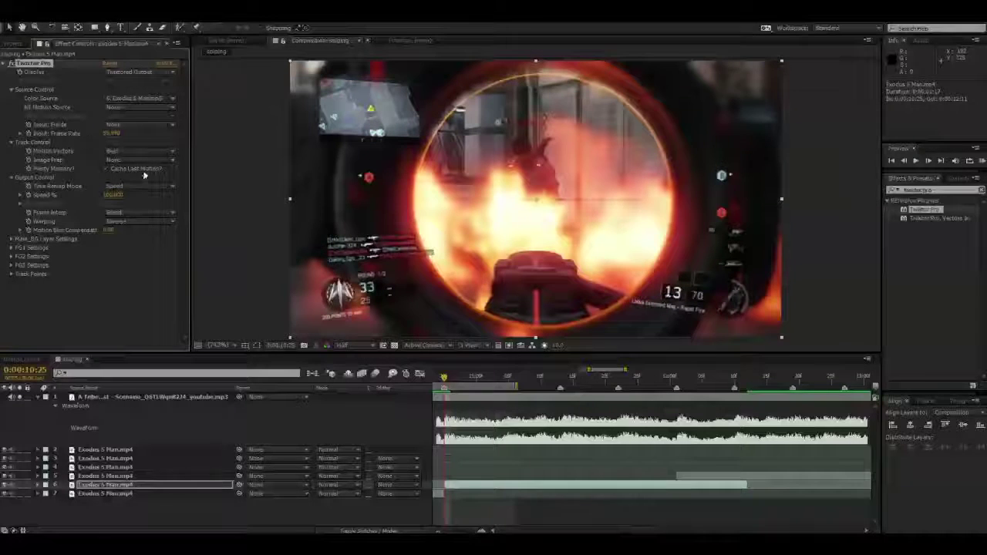
click(155, 152)
click(146, 161)
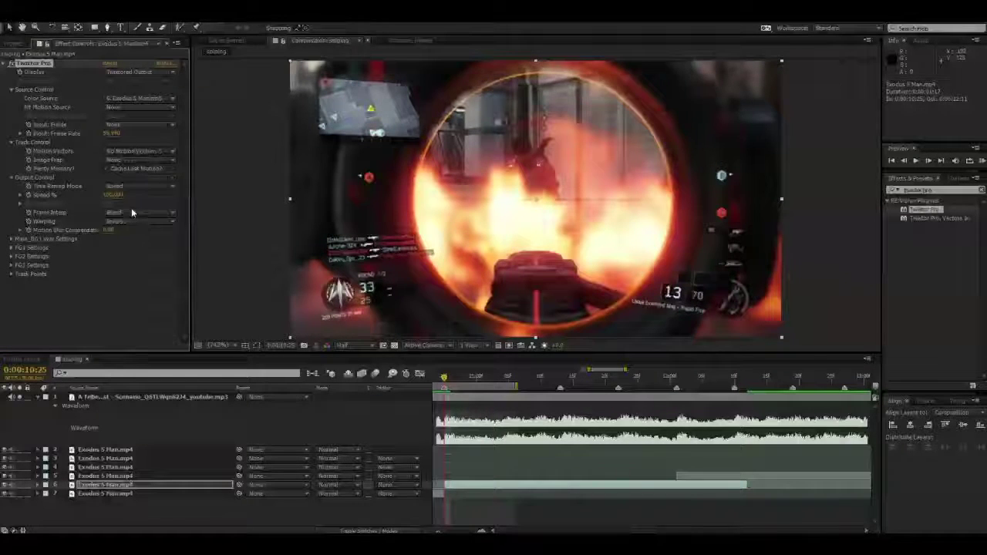
click(132, 212)
click(132, 224)
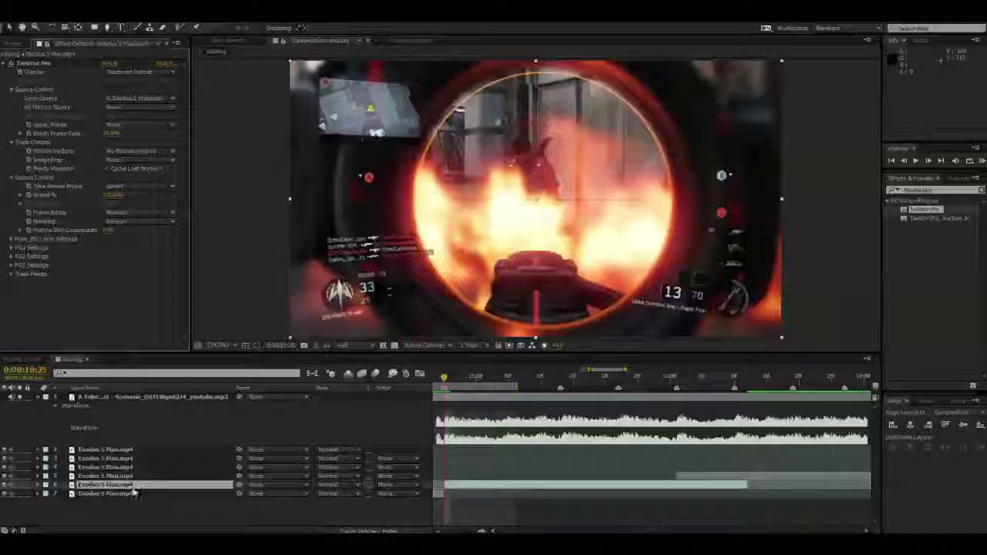
scroll(490, 432, down, 2)
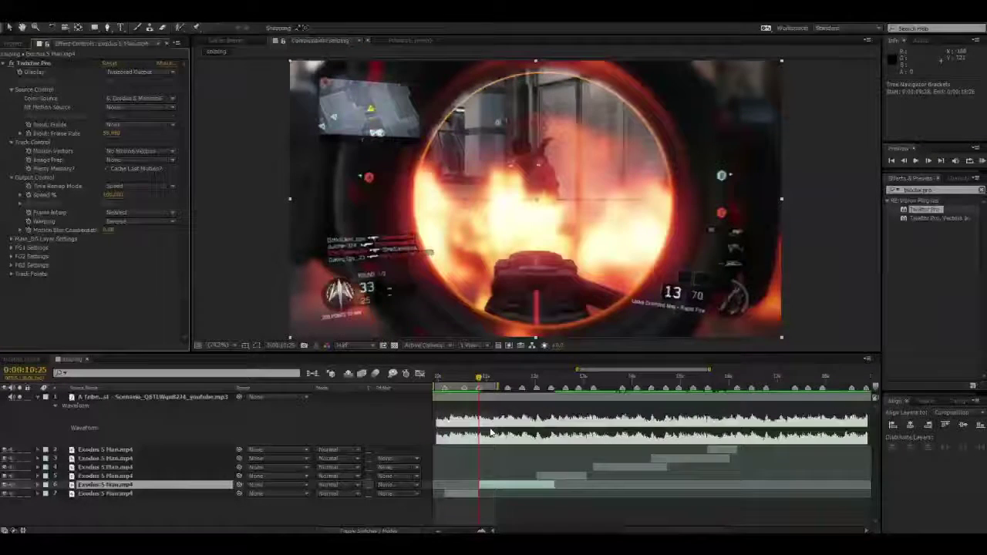
scroll(490, 431, up, 2)
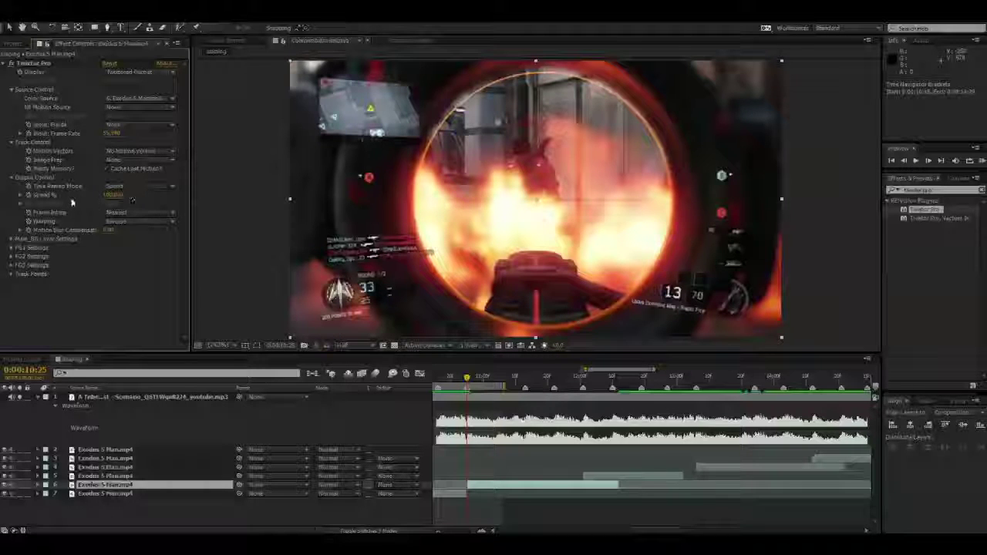
- Start keyframing the second clip's Speed % at 0:00:10:25 and paste the copied speed-ramp keyframes at 0:00:10:26
click(29, 195)
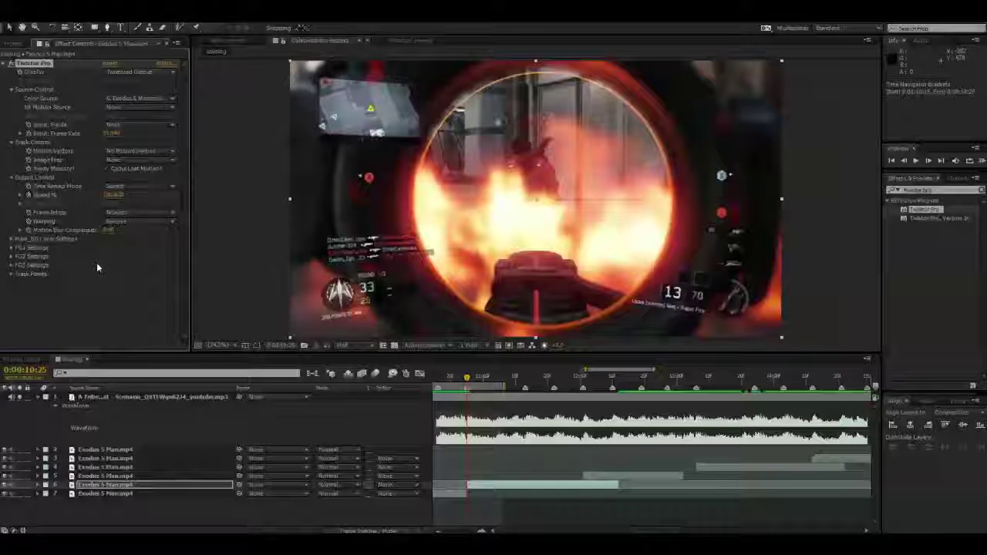
key(Page_Down)
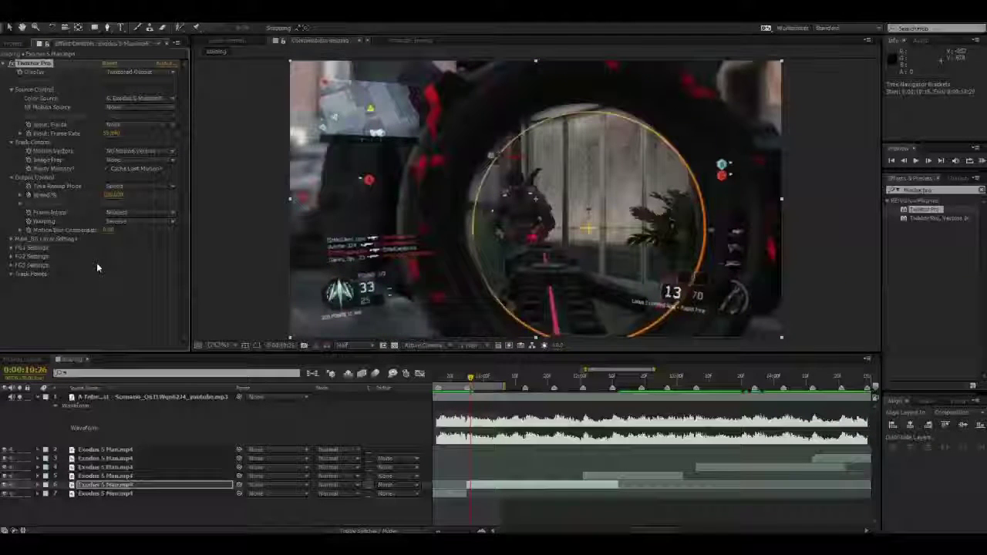
key(ctrl+v)
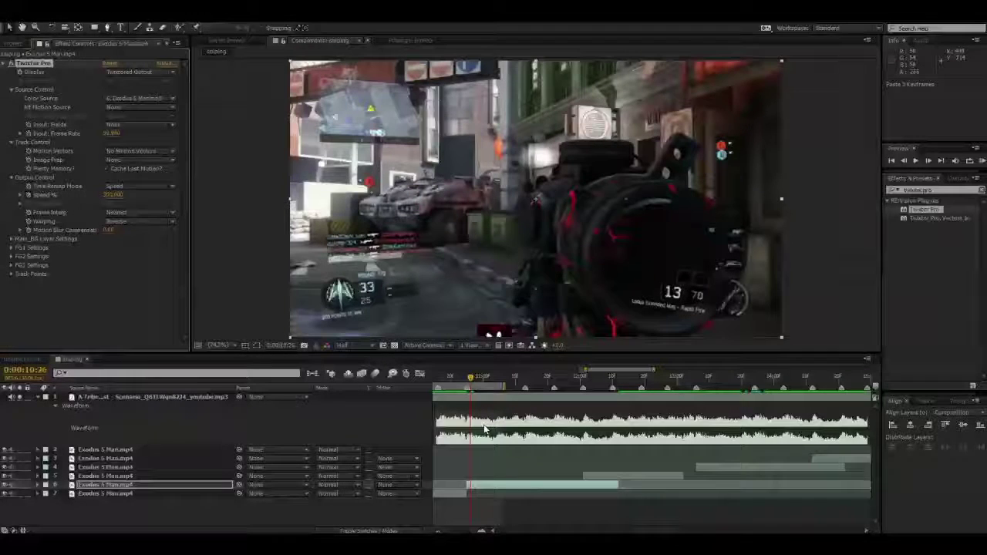
key(u)
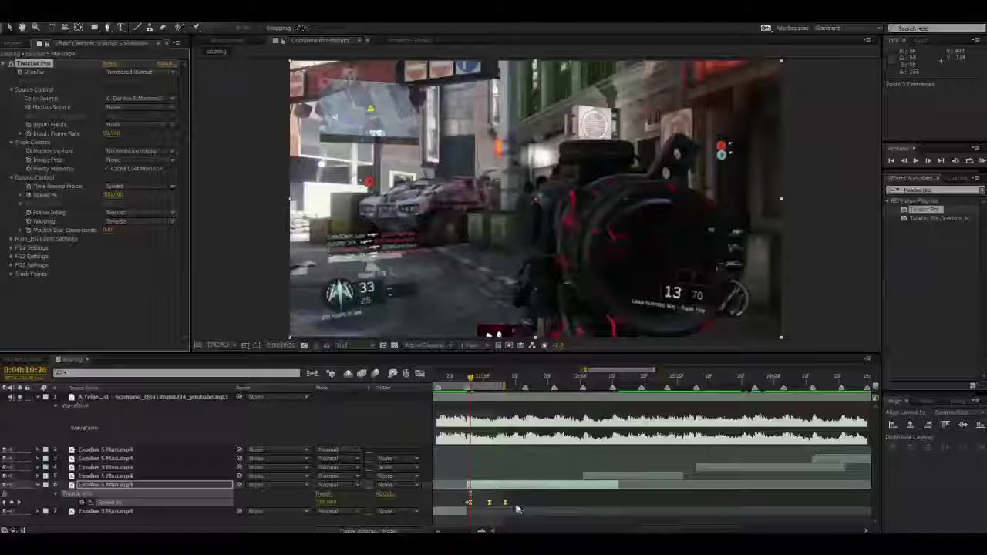
- Stretch the pasted Speed % ramp to end at the 0:00:11:13 beat and paste another ramp there
click(525, 378)
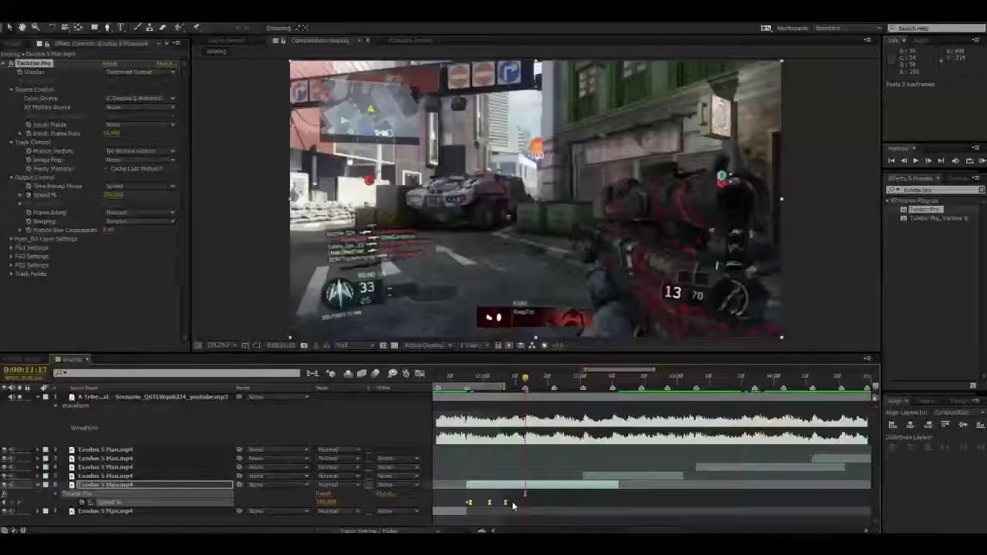
drag(506, 502, 523, 505)
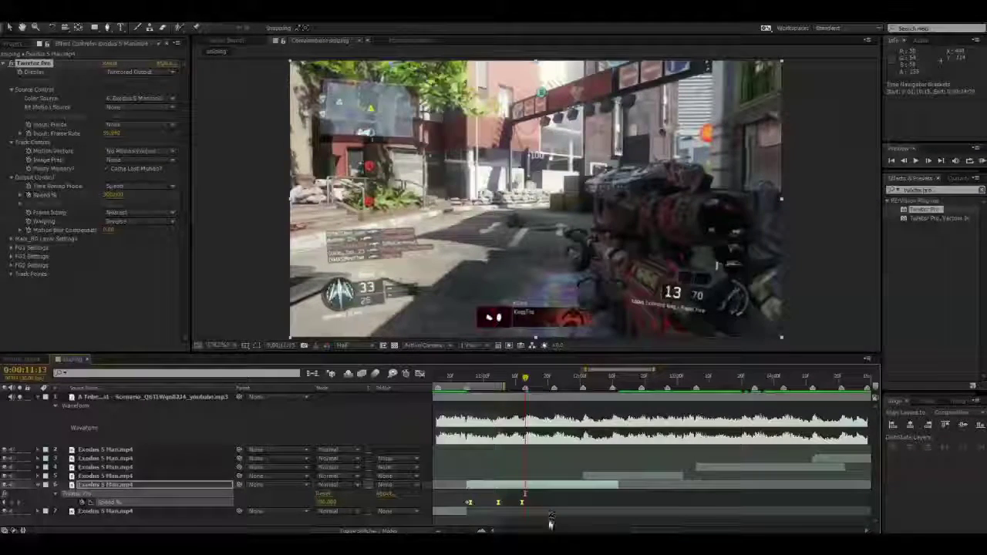
key(ctrl+v)
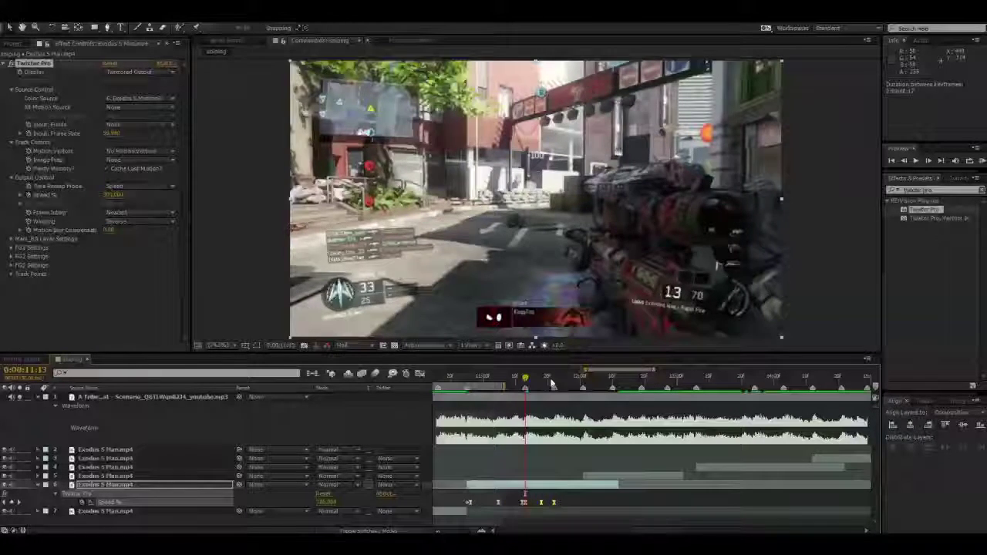
- Paste a third Speed % ramp at 0:00:11:23 and compress its keyframes to end at 0:00:12:00
drag(551, 383, 556, 382)
key(ctrl+v)
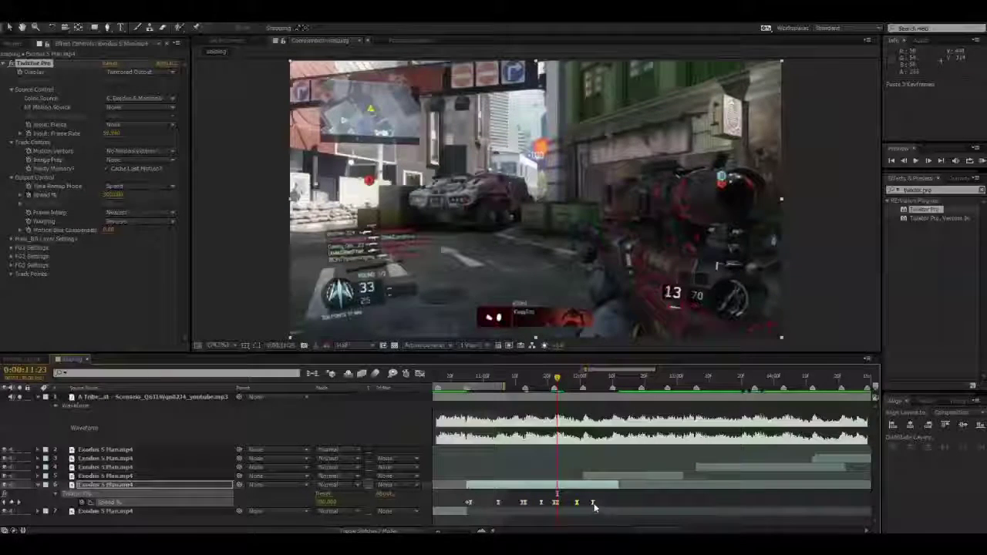
drag(594, 503, 577, 455)
click(572, 455)
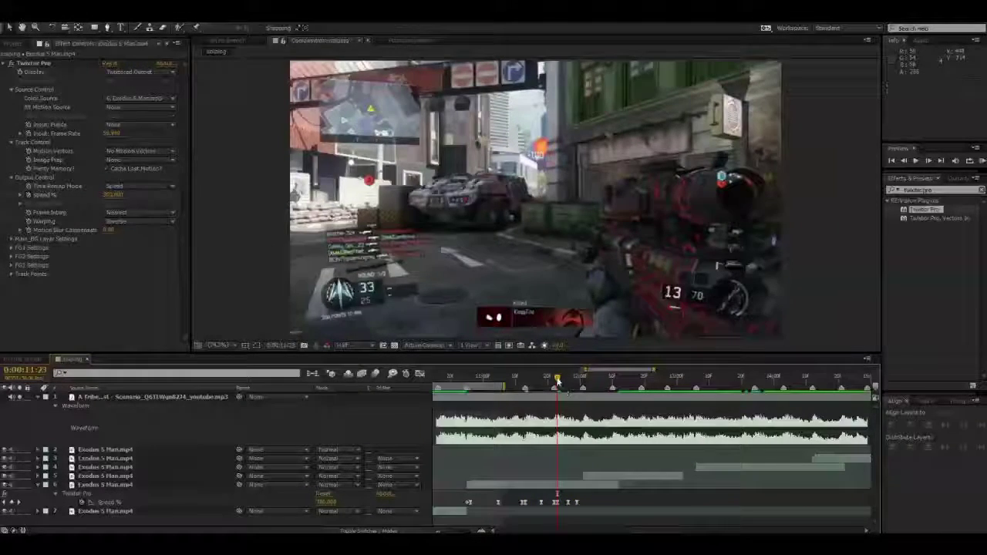
mouse_move(558, 382)
mouse_down()
mouse_move(493, 386)
mouse_move(580, 403)
mouse_up()
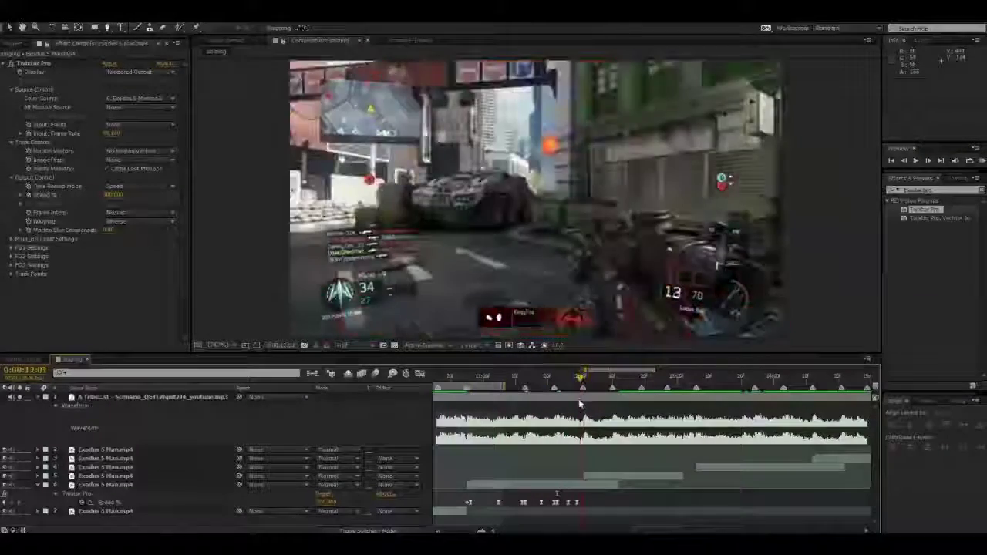
mouse_move(587, 497)
mouse_down()
mouse_move(546, 527)
mouse_move(581, 507)
mouse_up()
click(602, 505)
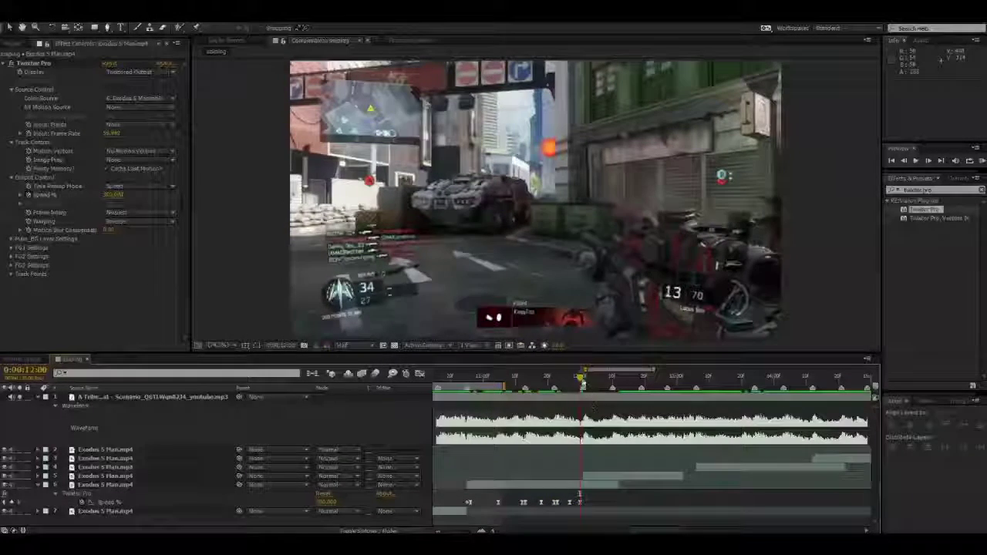
click(586, 377)
mouse_move(588, 381)
mouse_down()
mouse_move(615, 383)
mouse_move(580, 383)
mouse_up()
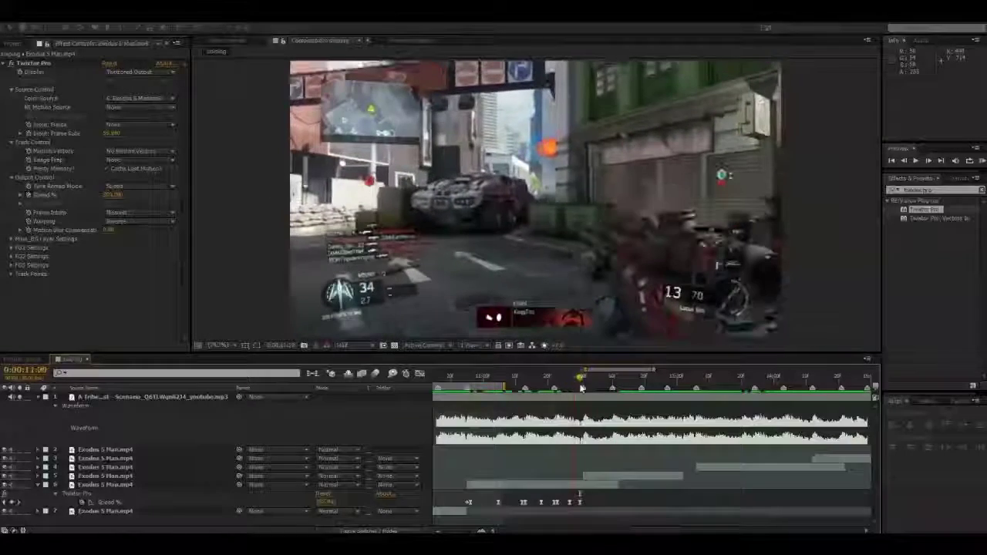
- Open the second clip's Speed % curve in the Graph Editor and raise all its peak keyframes together above 300
click(147, 503)
click(420, 374)
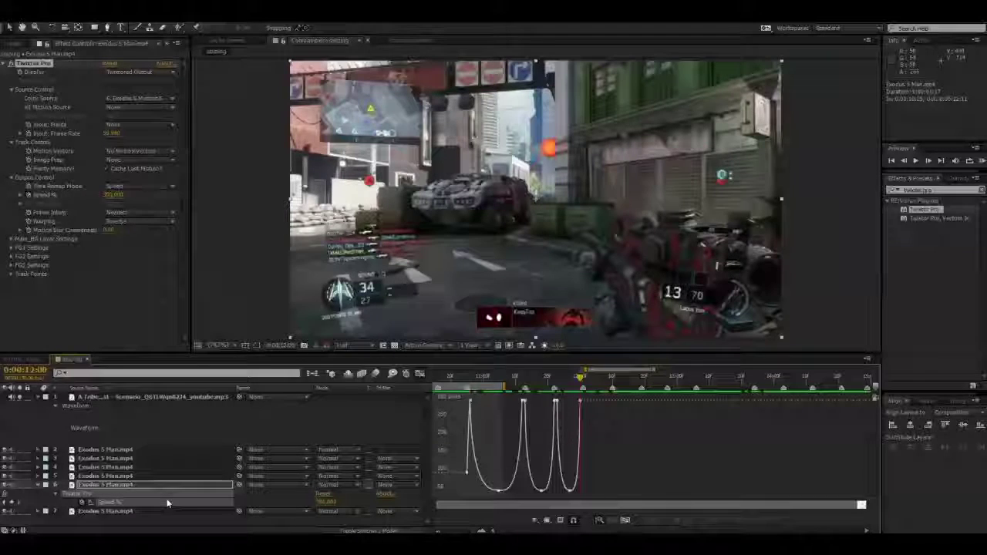
click(420, 374)
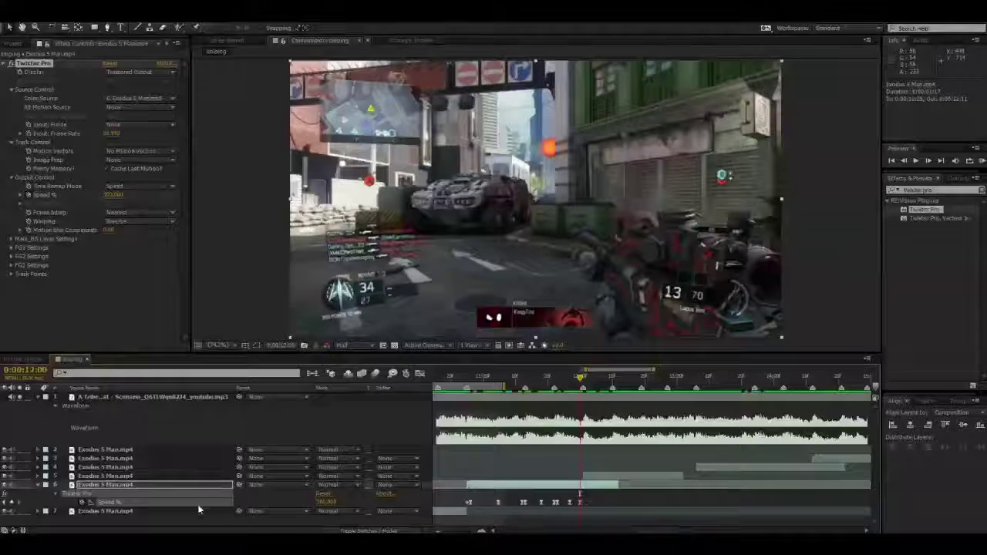
click(421, 377)
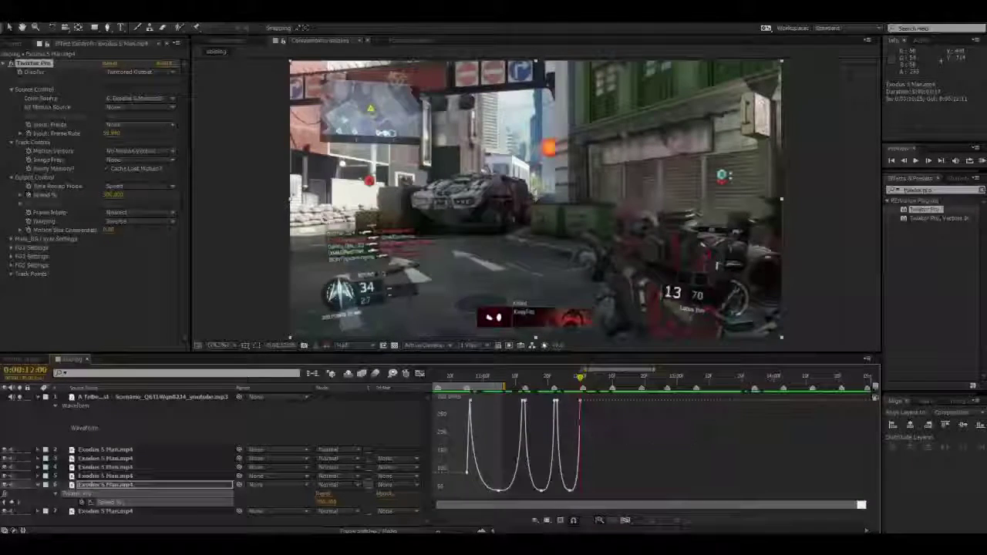
drag(617, 419, 441, 396)
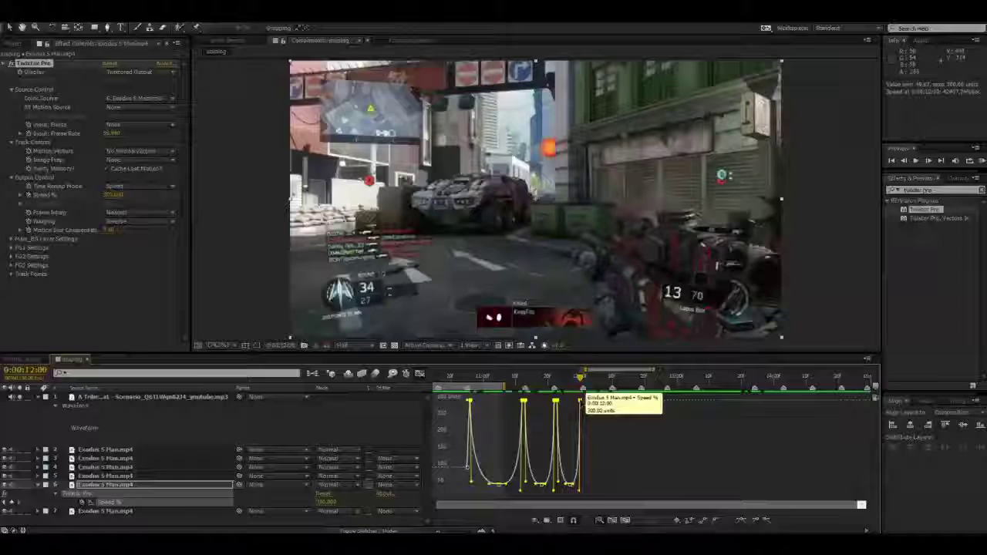
mouse_move(580, 400)
mouse_down()
mouse_move(582, 414)
mouse_move(581, 397)
mouse_move(587, 406)
mouse_up()
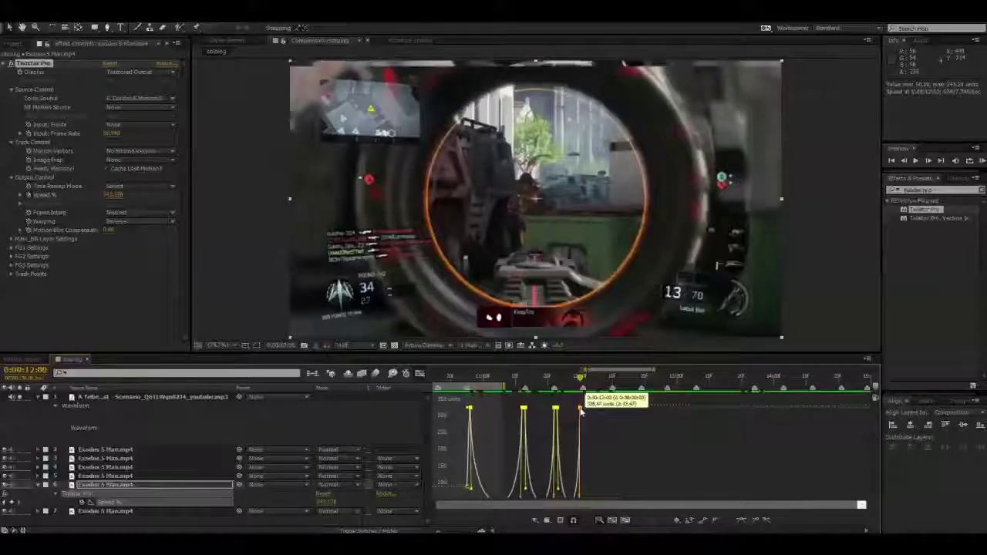
drag(581, 416, 581, 412)
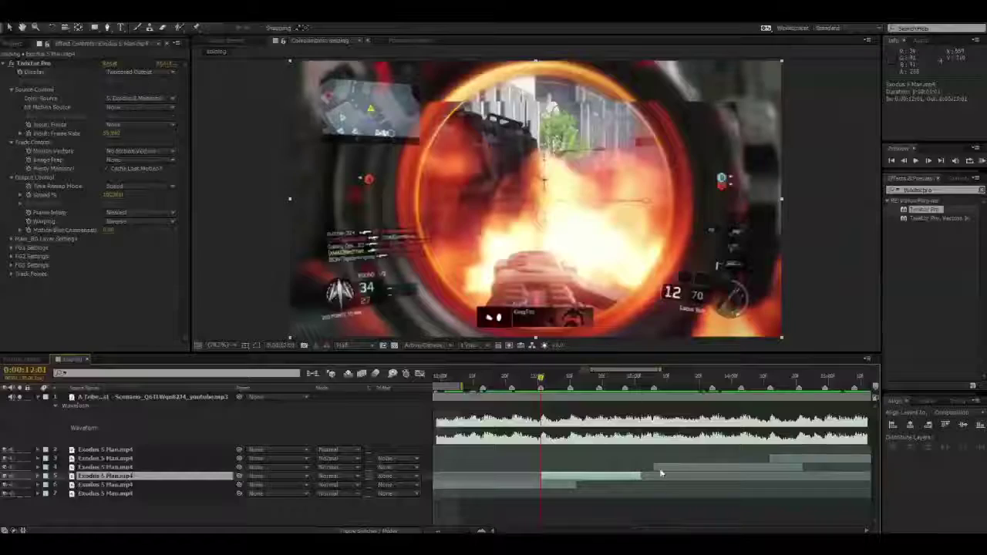
- Set the work area to run from just before the third clip's start to just past the next clip's start
mouse_move(542, 378)
mouse_down()
mouse_move(671, 376)
mouse_move(545, 398)
mouse_move(528, 379)
mouse_up()
key(b)
click(666, 378)
key(n)
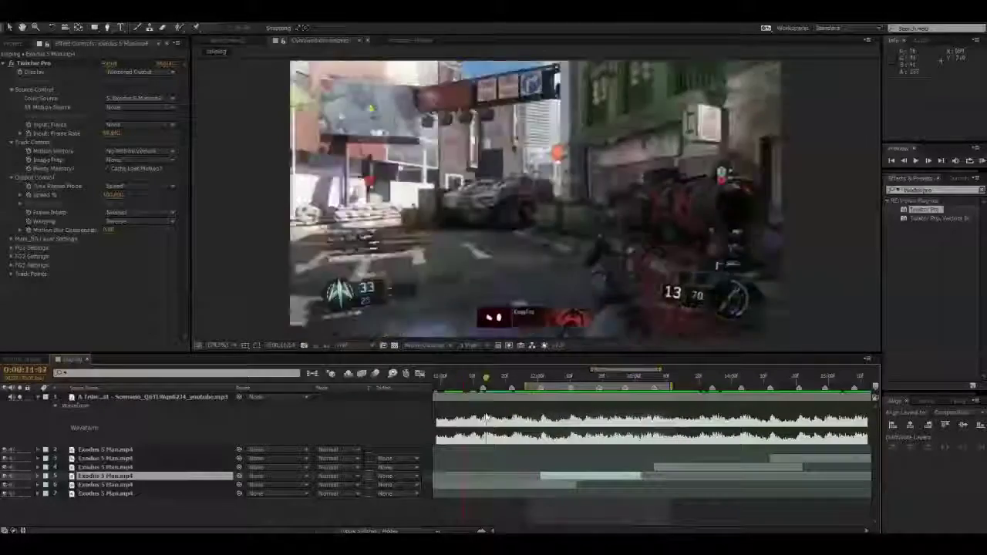
- Extend the third clip's out point to 0:00:13:09 and return to its start at 0:00:12:01
drag(533, 403, 541, 406)
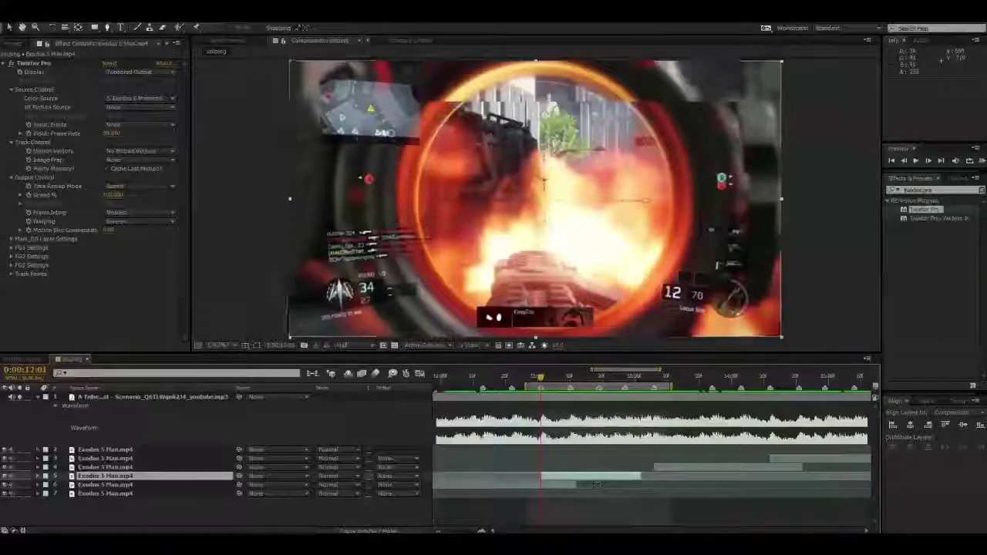
drag(644, 480, 667, 480)
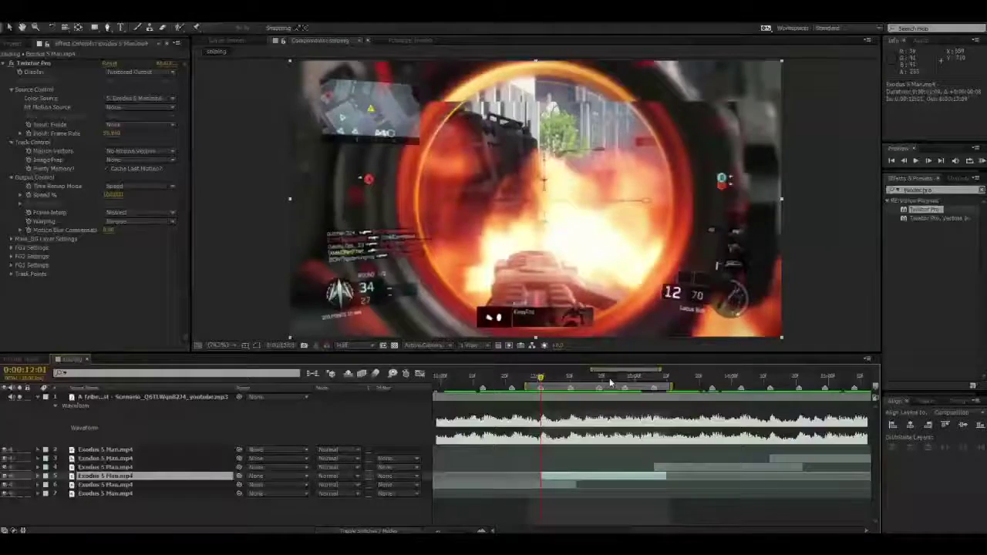
drag(609, 381, 628, 377)
click(541, 377)
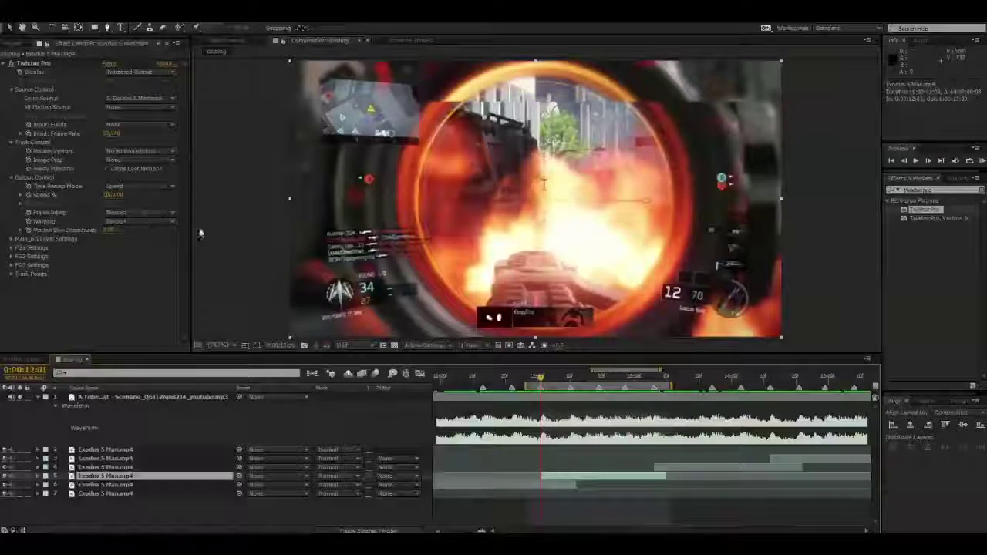
- Start keyframing the third clip's Speed % and fit a pasted ramp from 0:00:12:02 to the beat near 0:00:12:10
click(28, 195)
key(ctrl+v)
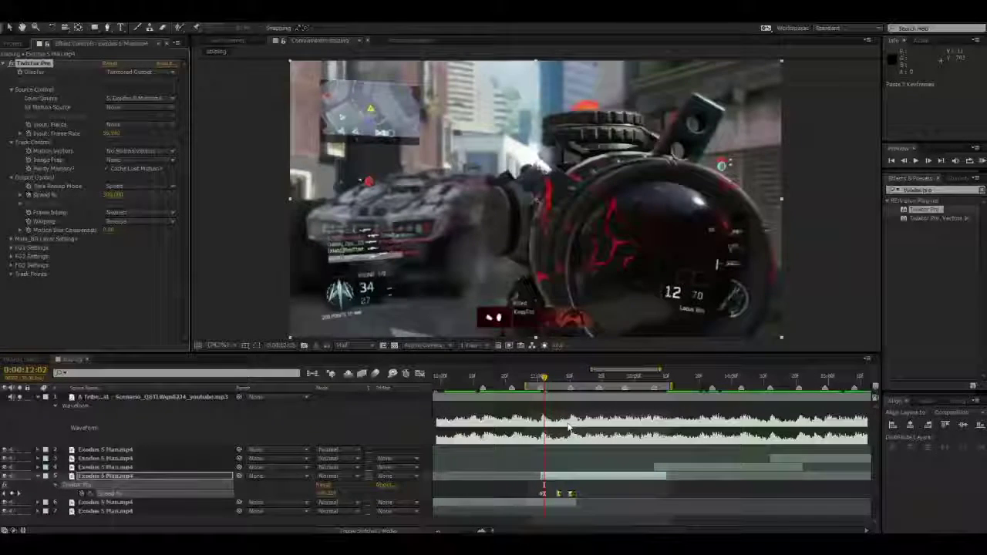
drag(579, 494, 569, 494)
drag(568, 381, 573, 381)
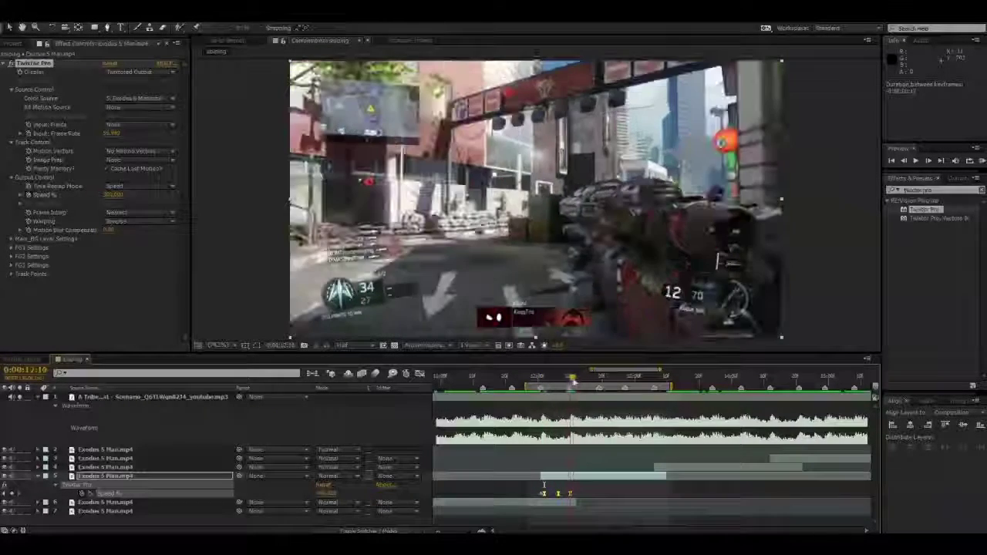
- Paste further Speed % ramps at 0:00:12:10, 0:00:12:19 and 0:00:12:27, compressing them to fit the beats up to 0:00:13:05
key(ctrl+v)
click(599, 378)
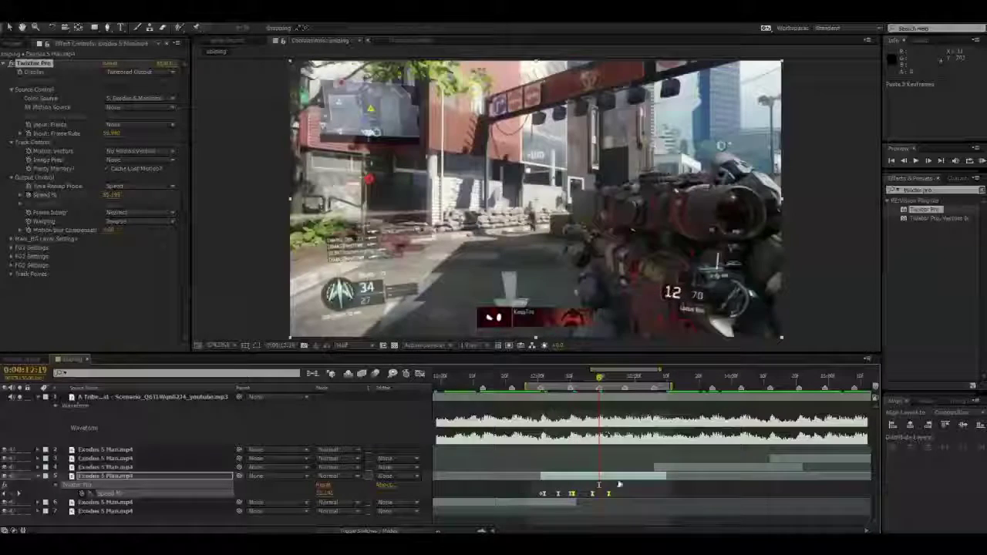
drag(614, 496, 597, 496)
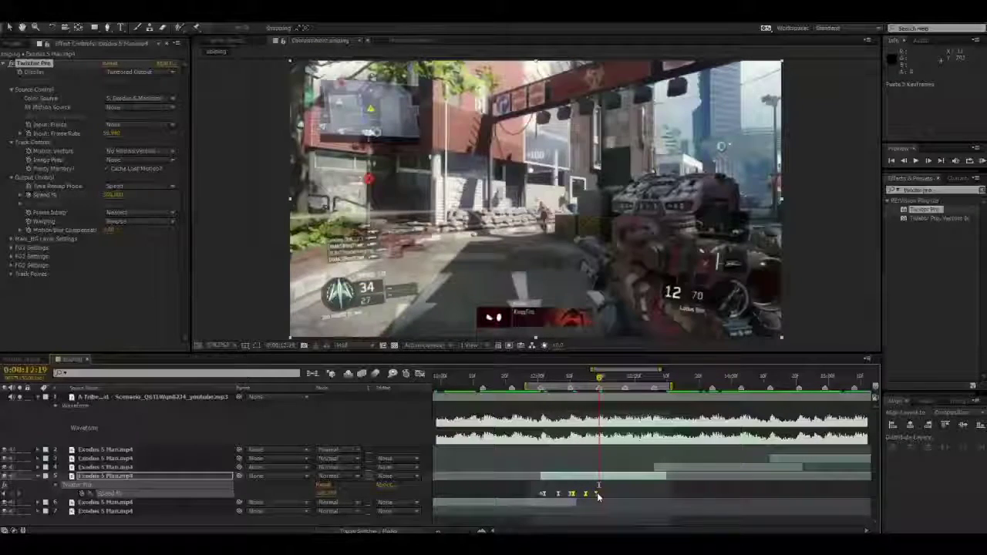
key(ctrl+v)
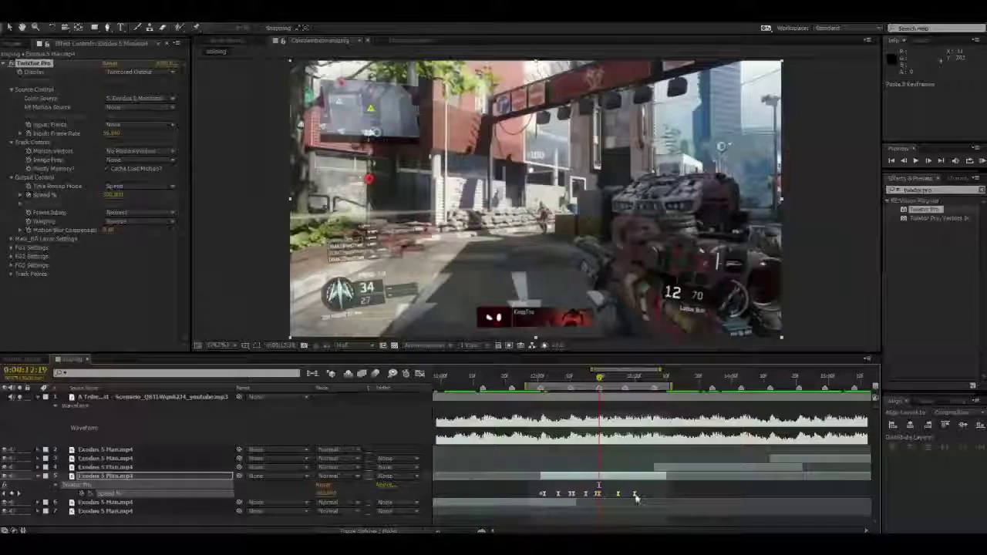
drag(632, 495, 622, 496)
click(625, 378)
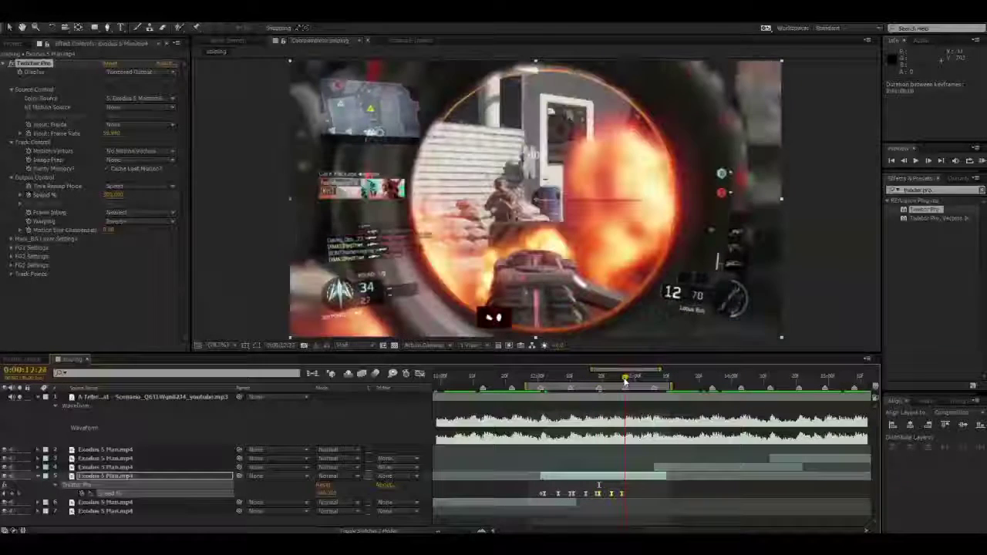
key(ctrl+v)
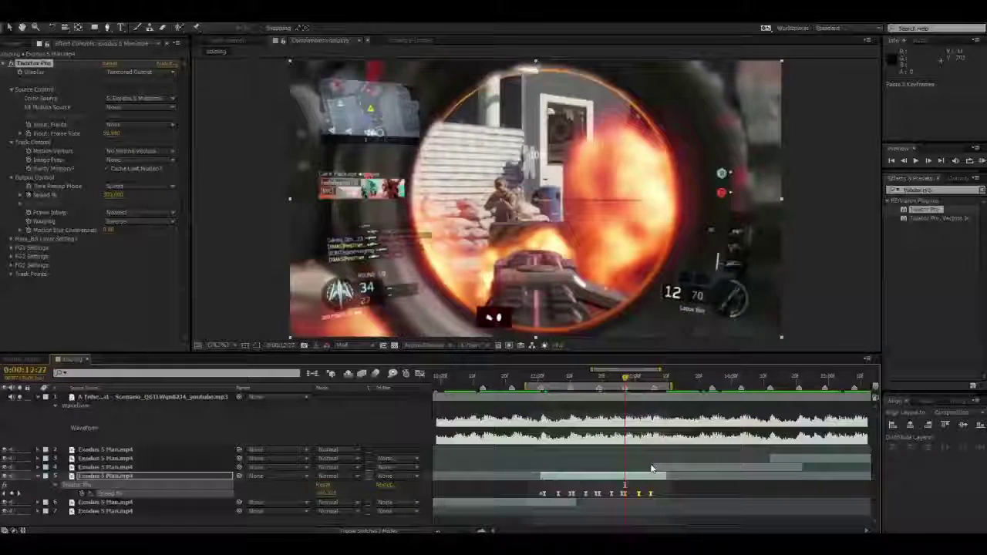
drag(625, 379, 651, 382)
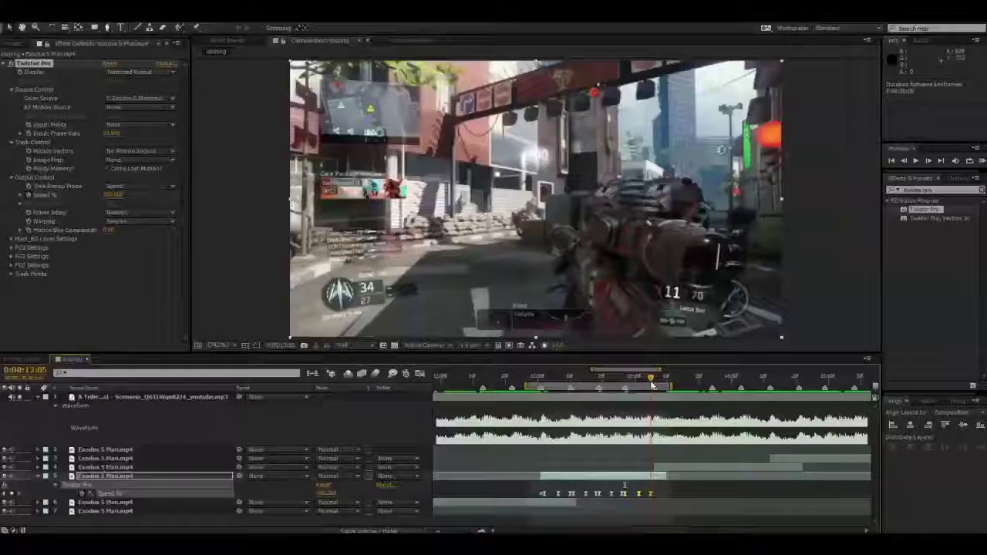
- Open the third clip's Speed % curve in the Graph Editor and lower all peak keyframes together to about 227
click(419, 375)
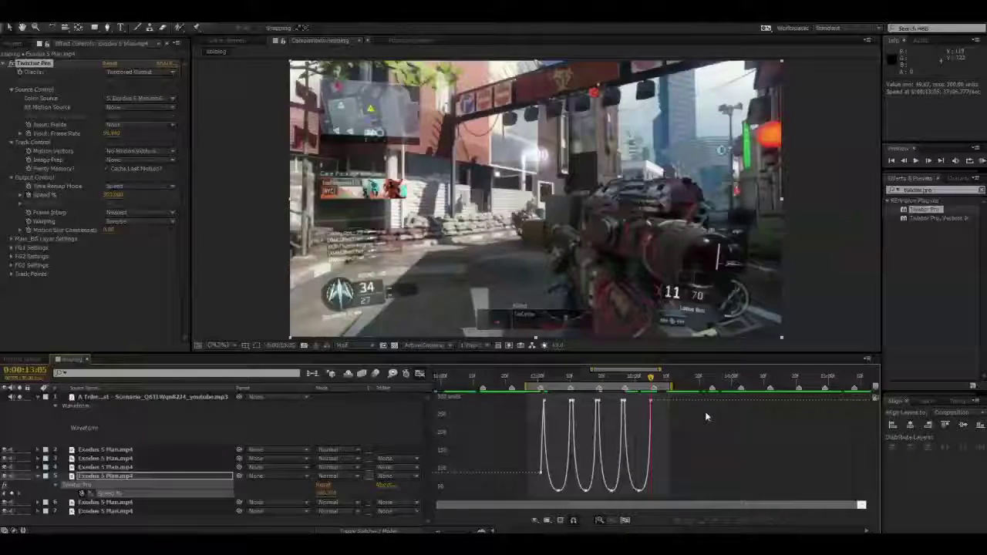
drag(710, 388, 436, 498)
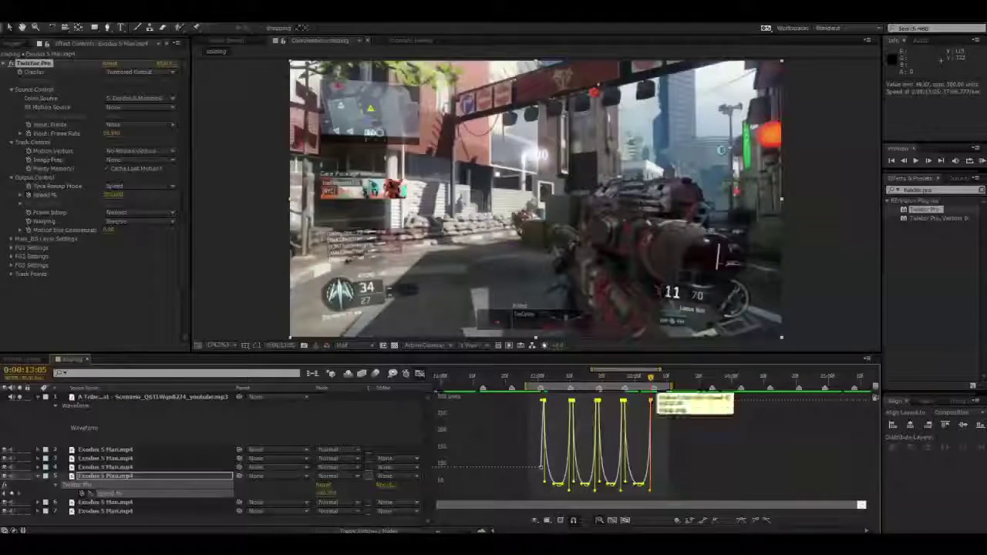
drag(650, 402, 653, 422)
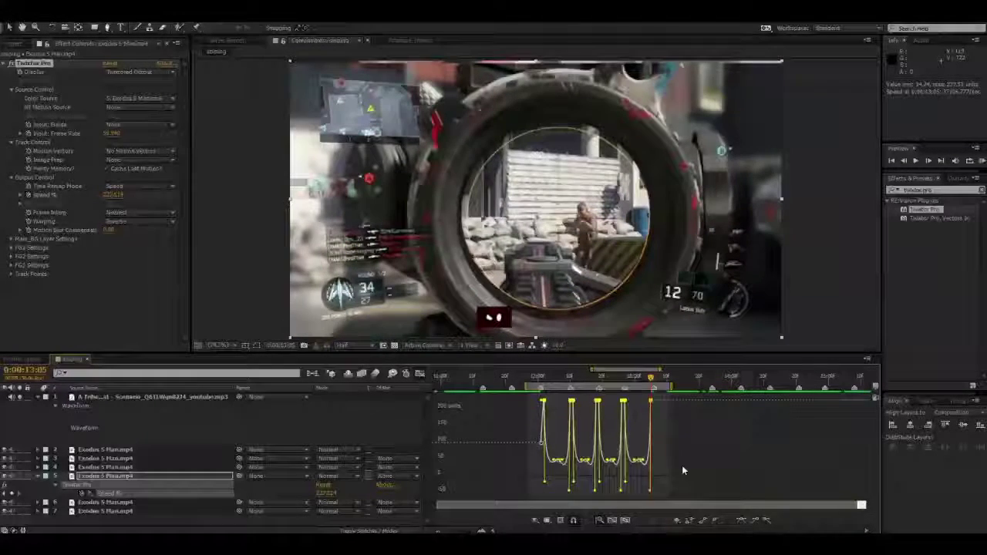
click(682, 465)
- Examine the low point of the third clip's Speed % curve around 0:00:13:03, just before its last peak
scroll(637, 472, up, 3)
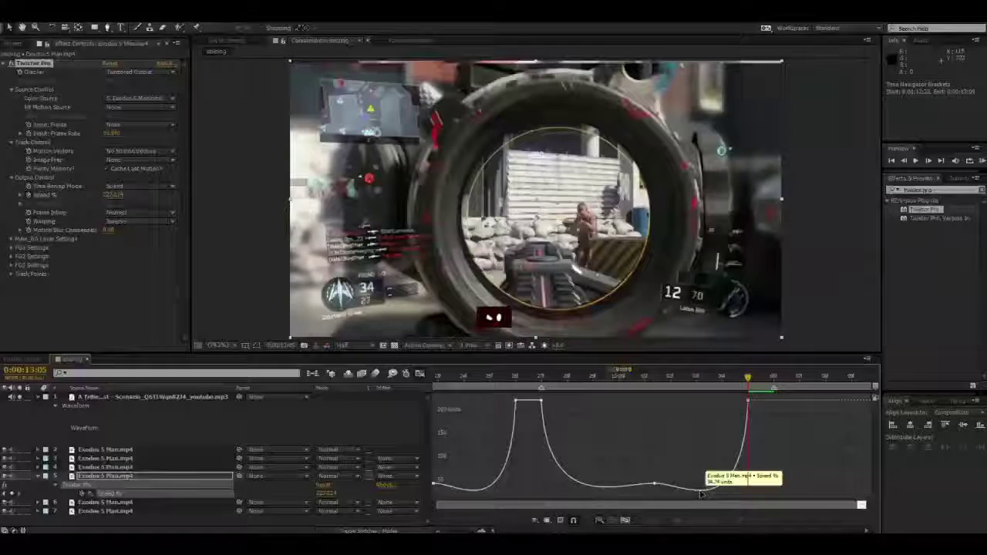
scroll(676, 406, down, 2)
mouse_move(684, 383)
mouse_down()
mouse_move(700, 383)
mouse_move(573, 387)
mouse_move(688, 386)
mouse_up()
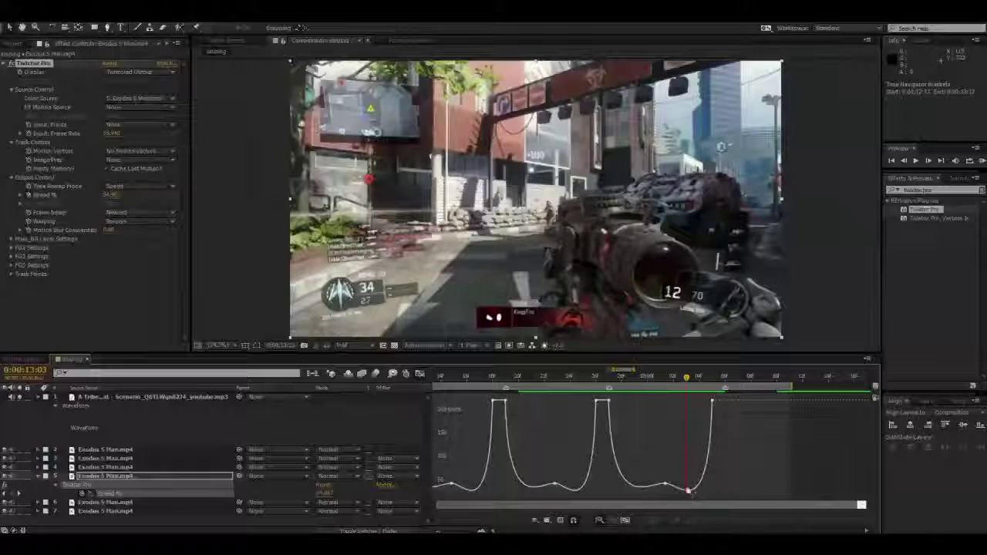
click(697, 486)
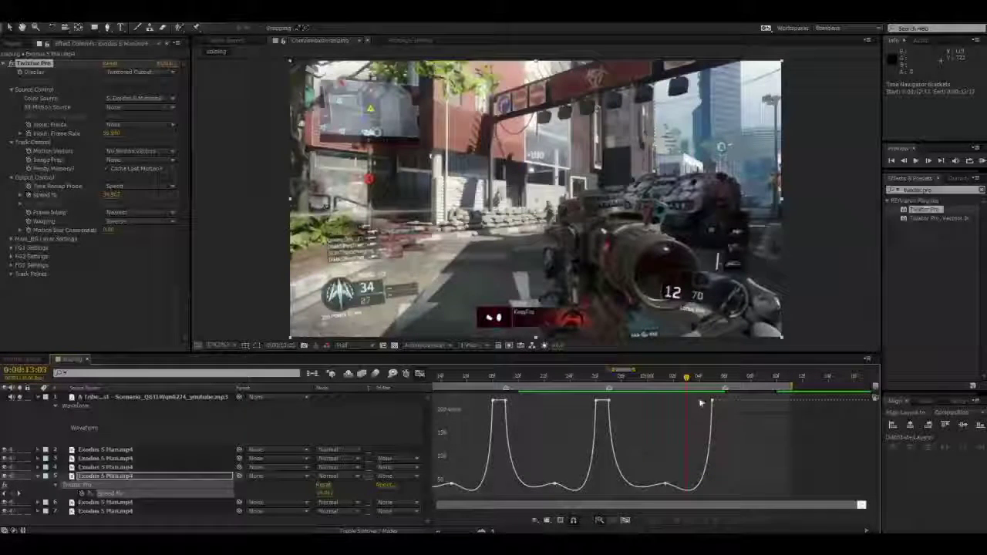
scroll(665, 439, down, 2)
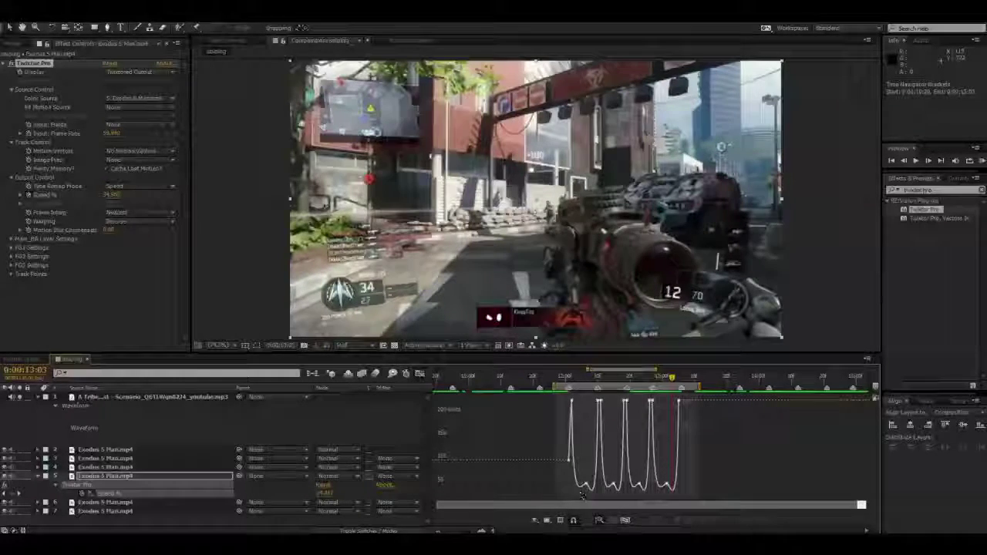
- Return to 0:00:12:04 near the third clip's start and preview its speed ramps against the music
click(575, 378)
drag(576, 381, 580, 386)
key(KP_0)
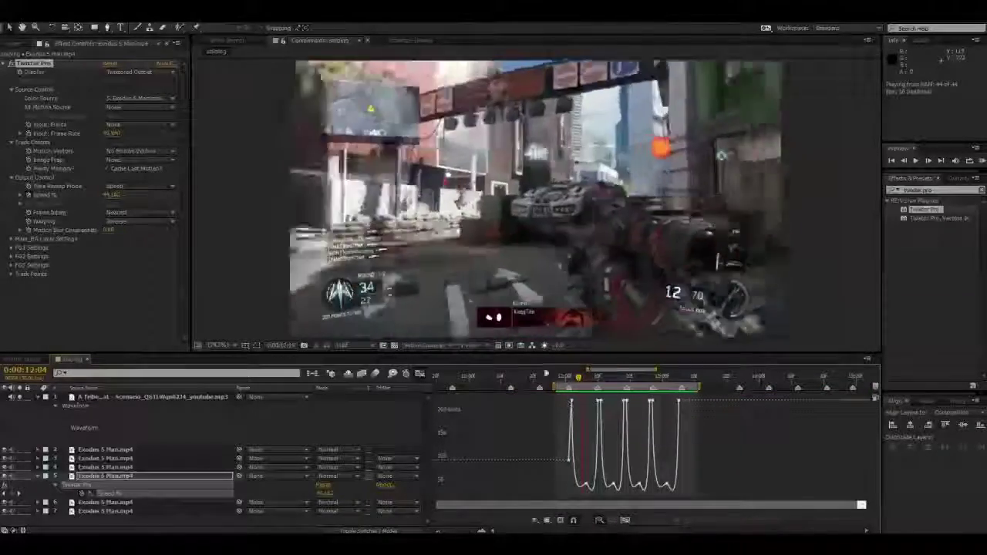
key(space)
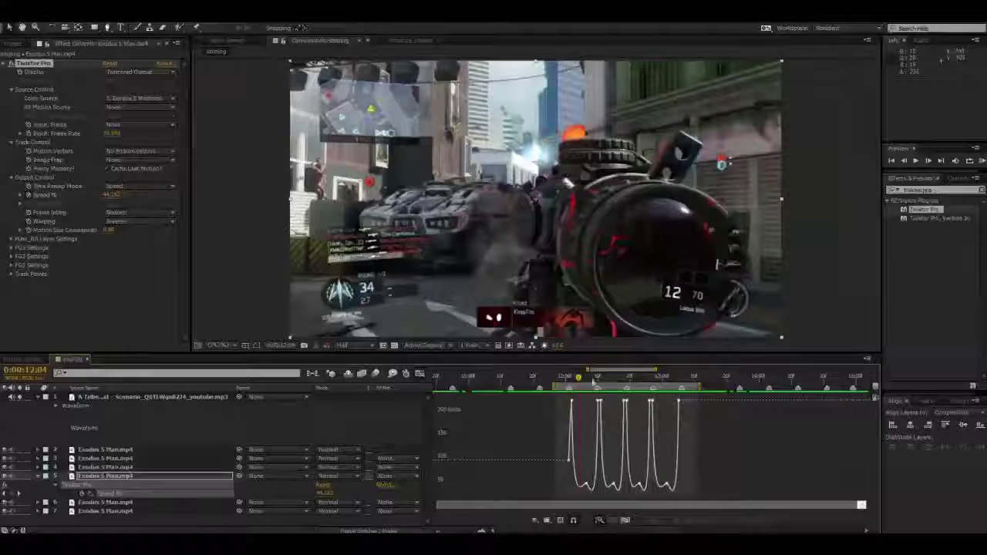
- Lower all of the third clip's Speed % peak keyframes together to about 205 and preview the ramps again
drag(579, 377, 575, 377)
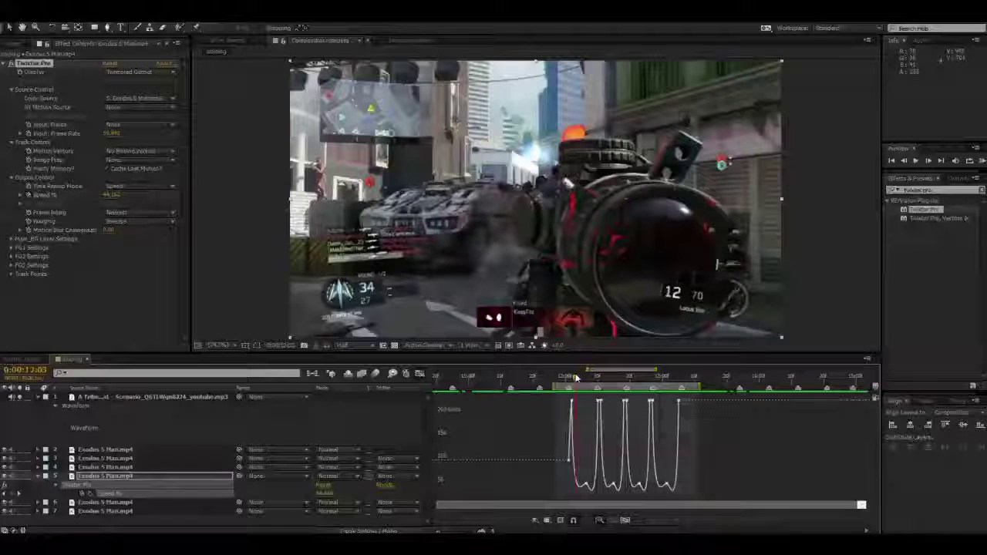
drag(696, 416, 455, 386)
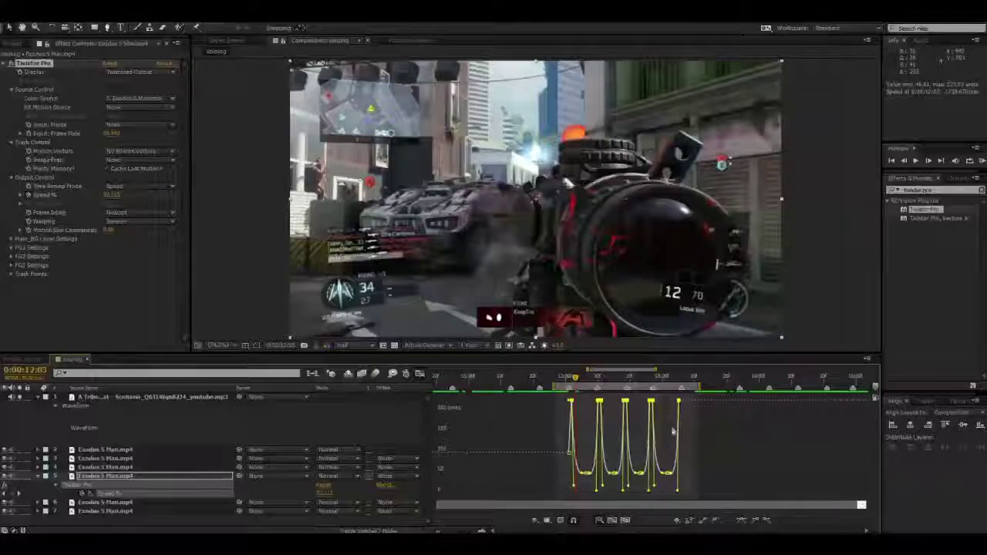
click(656, 482)
drag(584, 376, 564, 396)
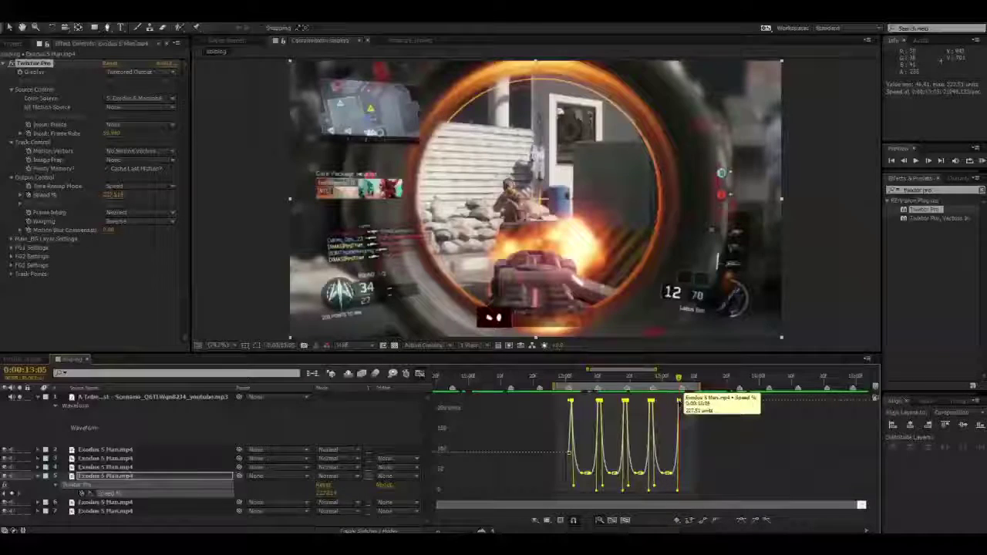
drag(679, 399, 684, 378)
click(685, 417)
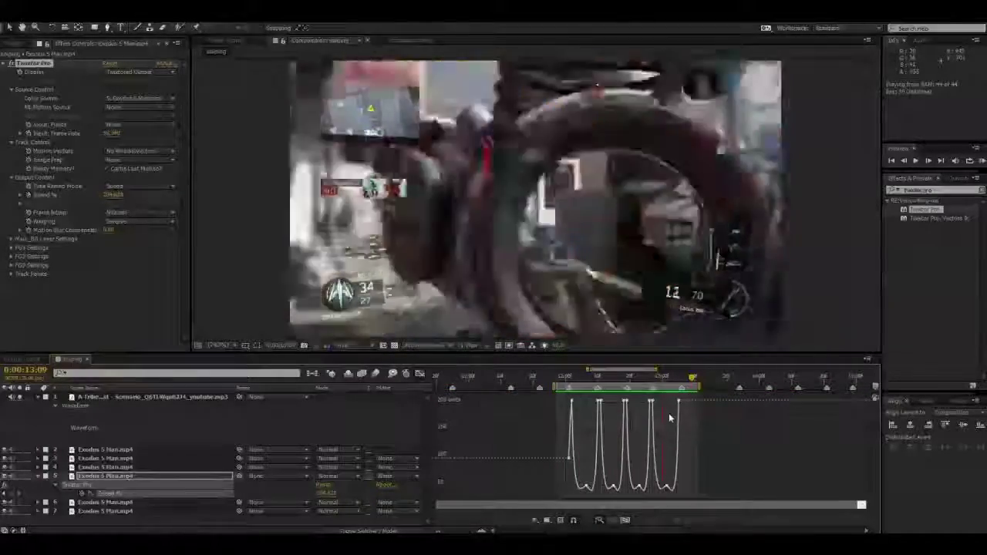
key(space)
- Close the third clip's Speed % curve, collapse its properties, select the fourth clip and go back toward its start
click(418, 372)
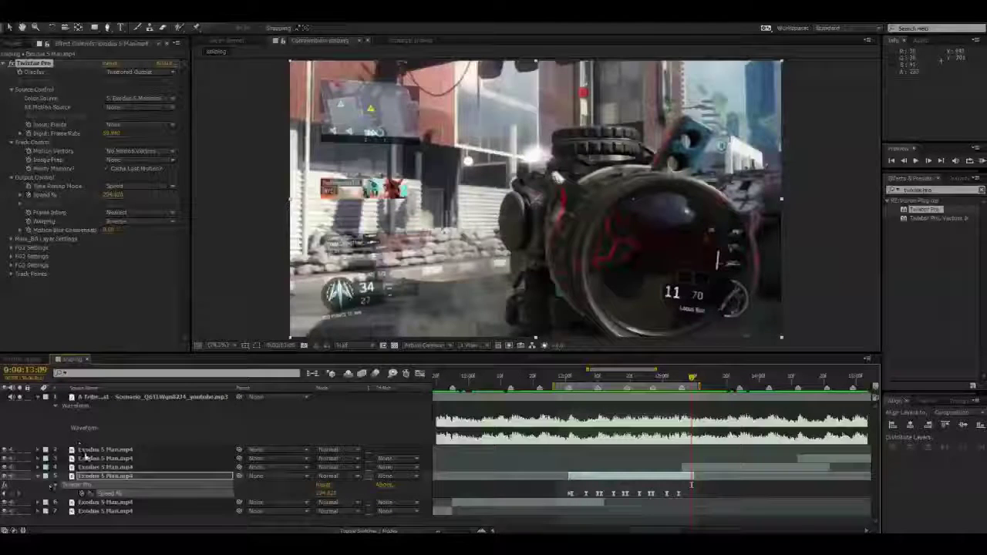
click(38, 476)
click(90, 467)
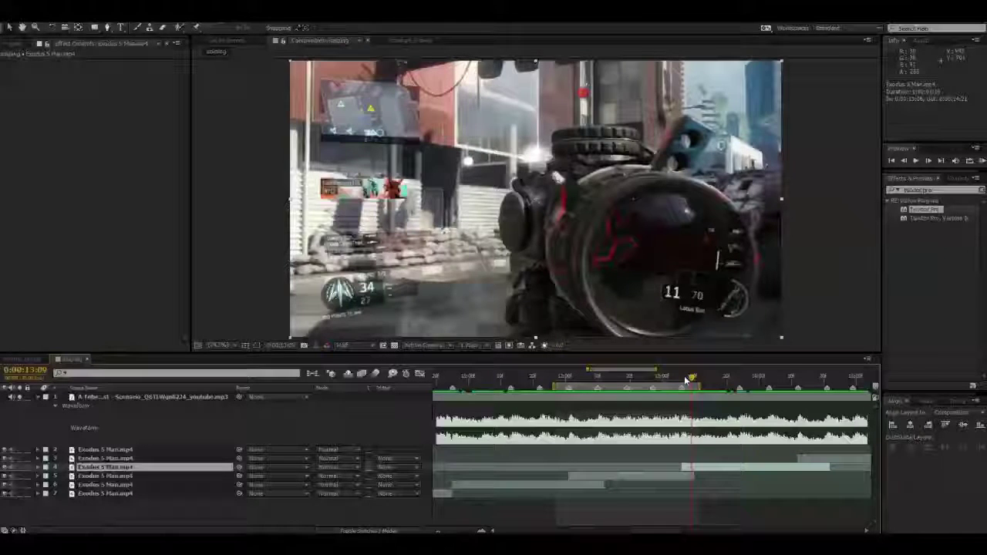
drag(692, 378, 677, 378)
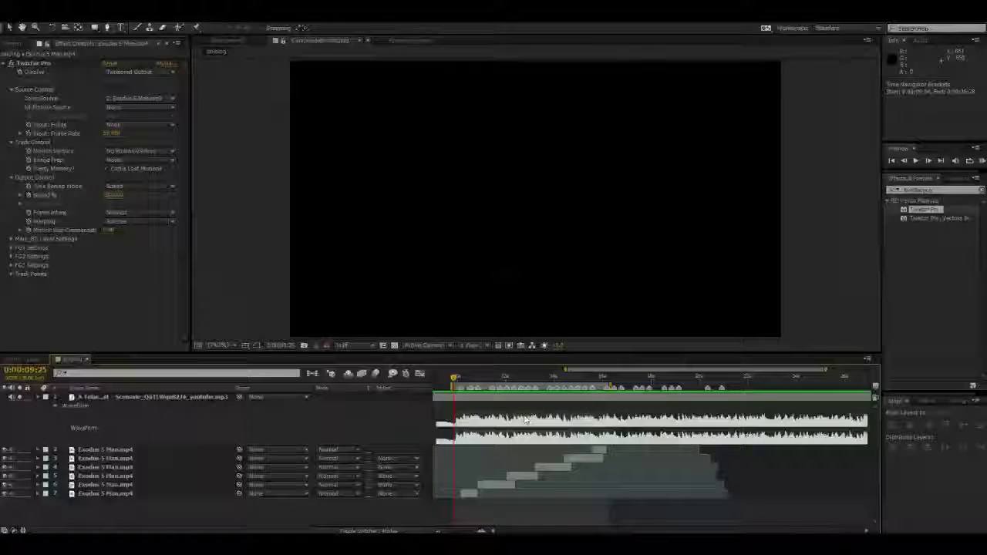
- Reveal the Speed % keyframes of all six gameplay clips and look over their spacing on the timeline
click(594, 452)
shift+click(139, 494)
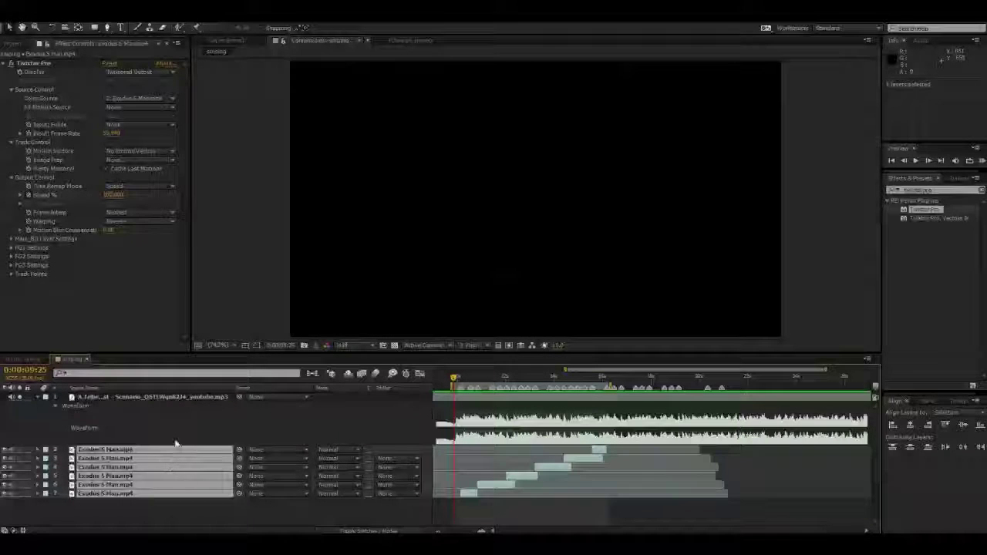
key(u)
click(511, 435)
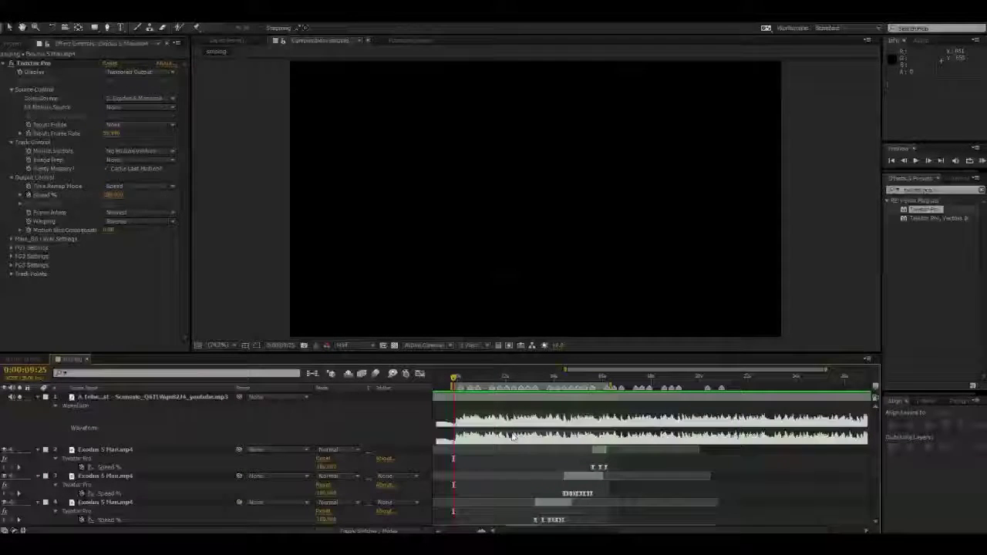
scroll(511, 434, down, 2)
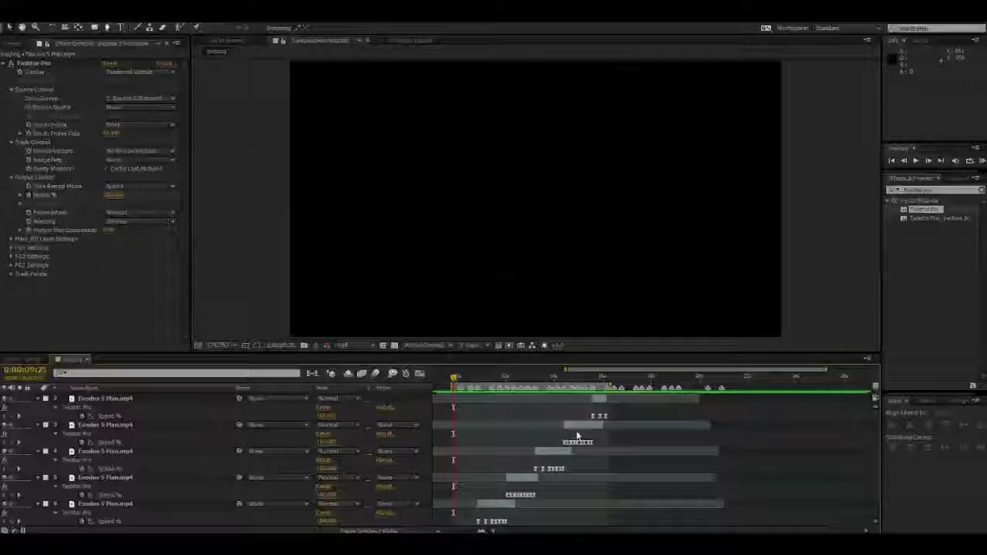
scroll(580, 439, up, 3)
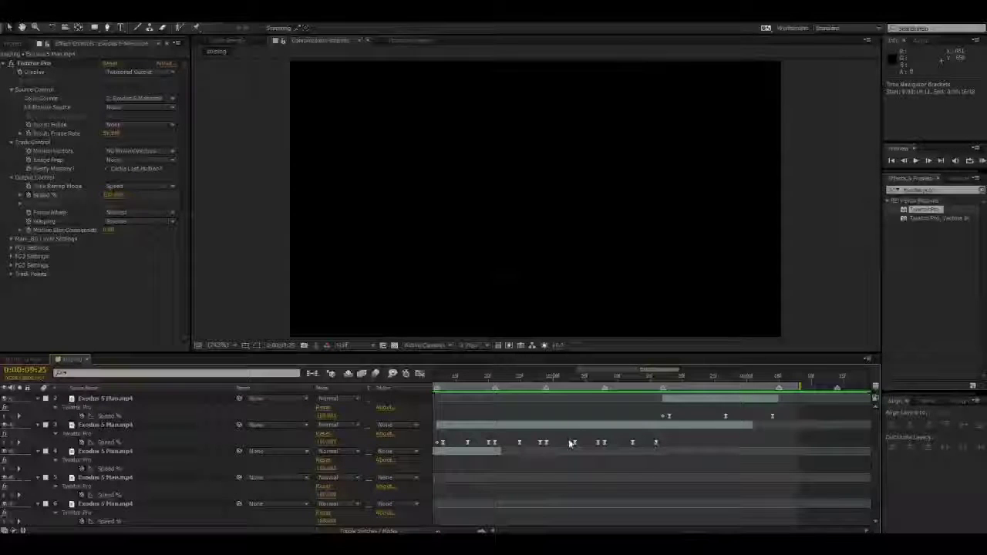
- Select the fifth clip's Speed % keyframes and briefly show their curve in the Graph Editor before returning to the layer view
click(170, 442)
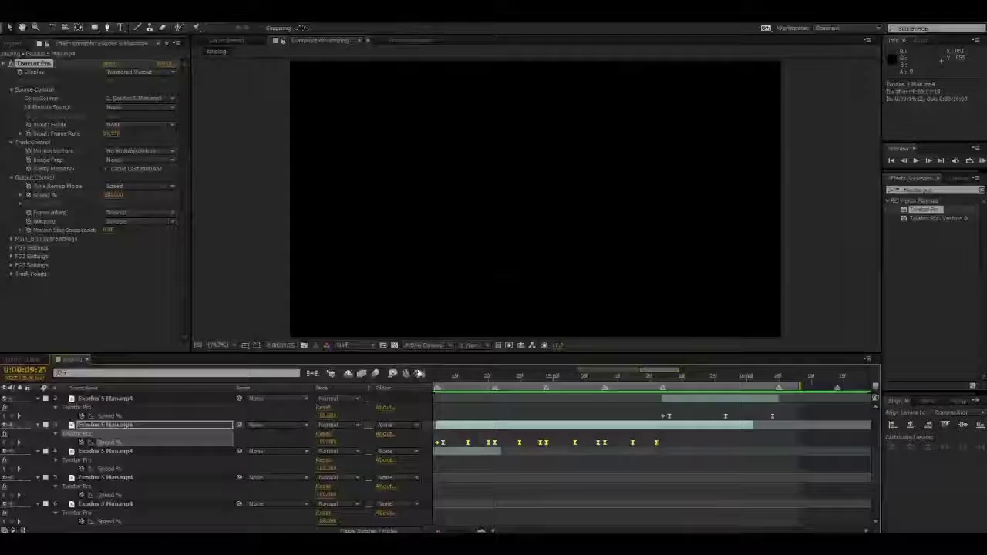
click(420, 374)
click(420, 374)
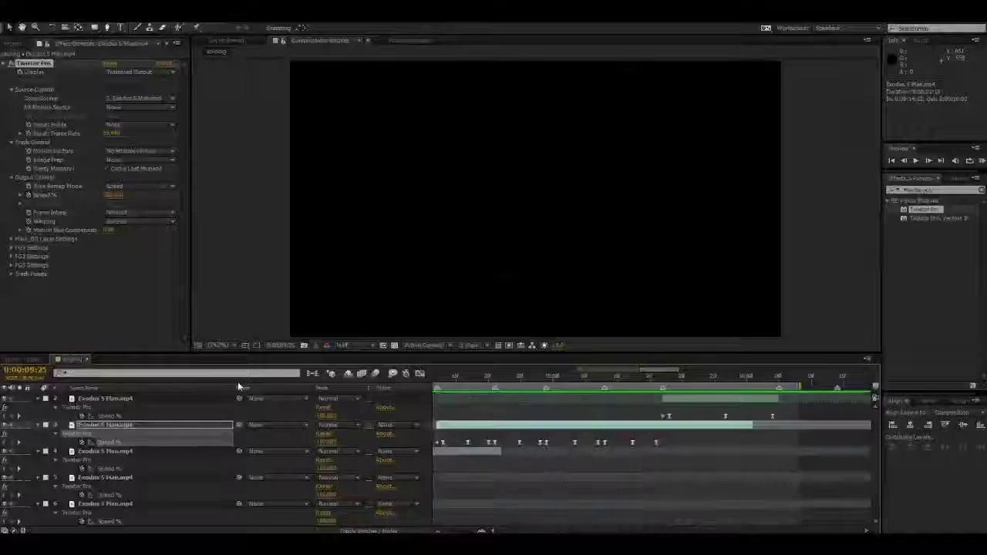
- Collapse the Twixtor Pro speed keyframes on all Exodus S Man.mp4 layers in the sniping composition
click(38, 426)
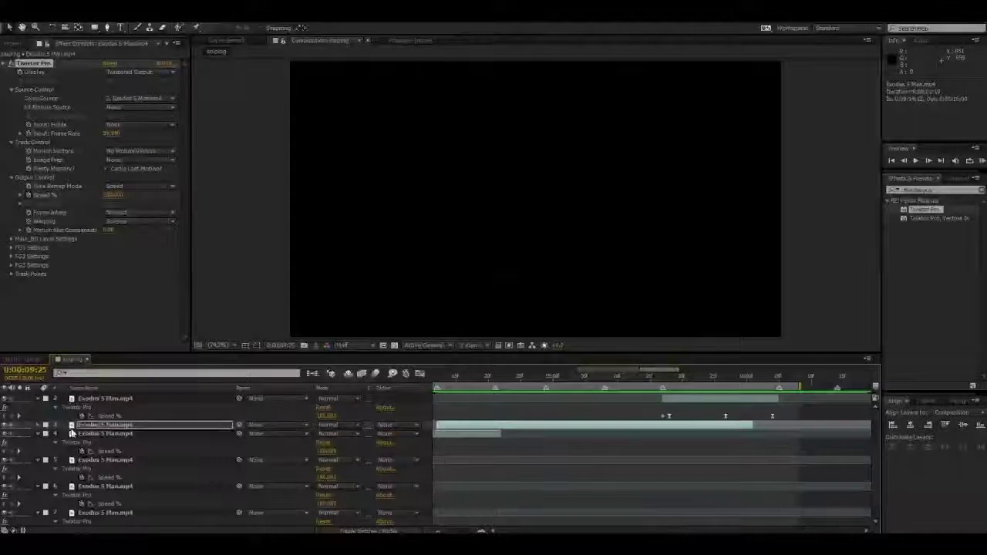
scroll(479, 468, down, 5)
click(680, 461)
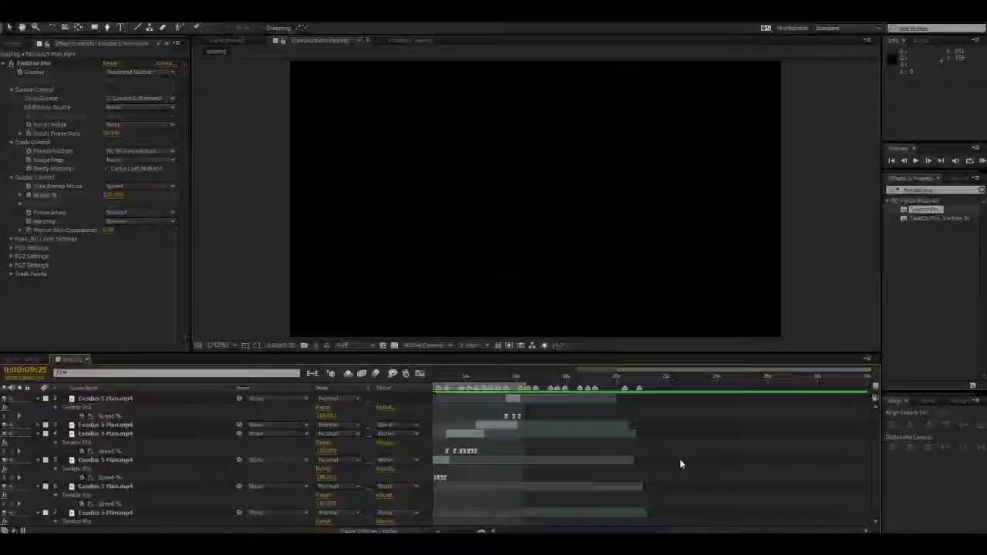
key(u)
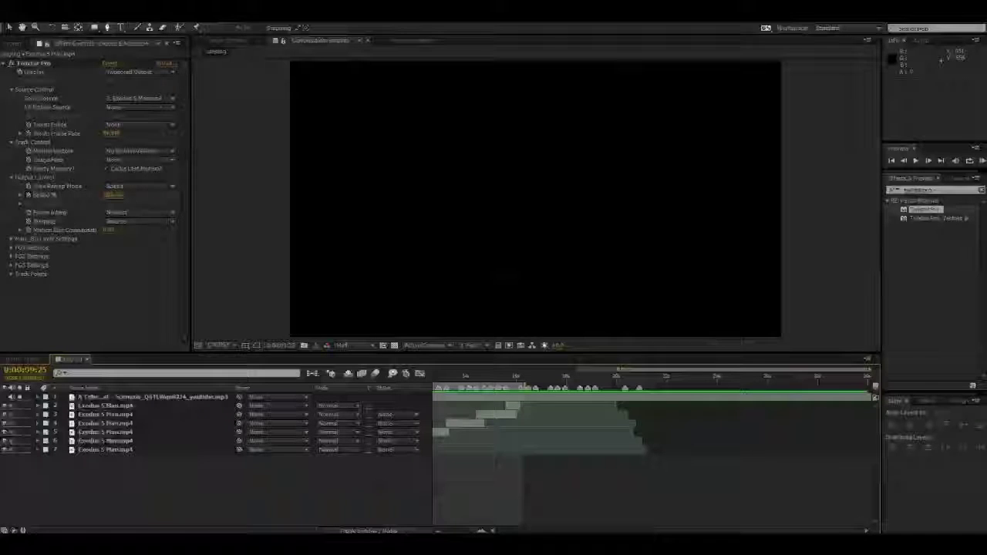
- Play and scrub through the beat-synced sniping clips between about 0:00:09:25 and 0:00:16:07 to review their layout
drag(678, 531, 607, 531)
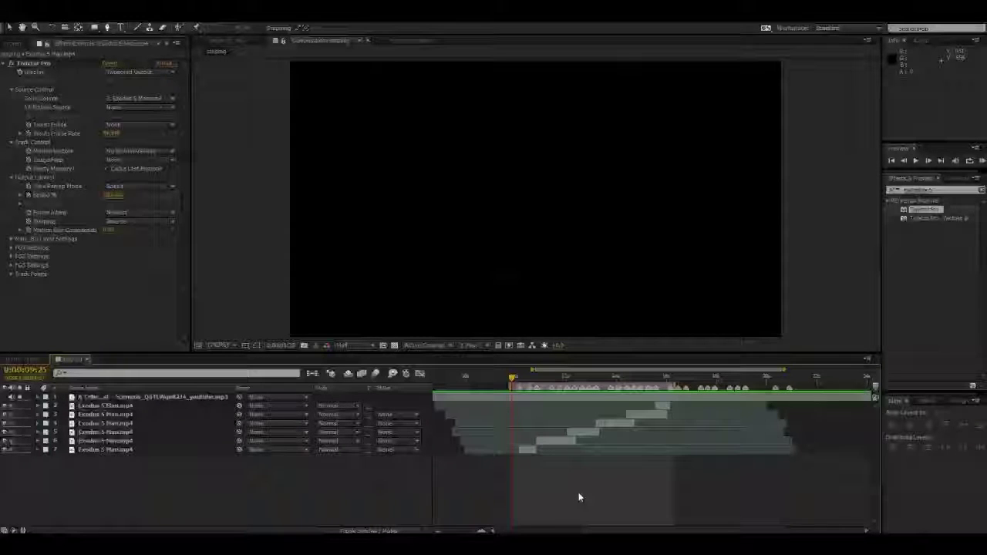
key(space)
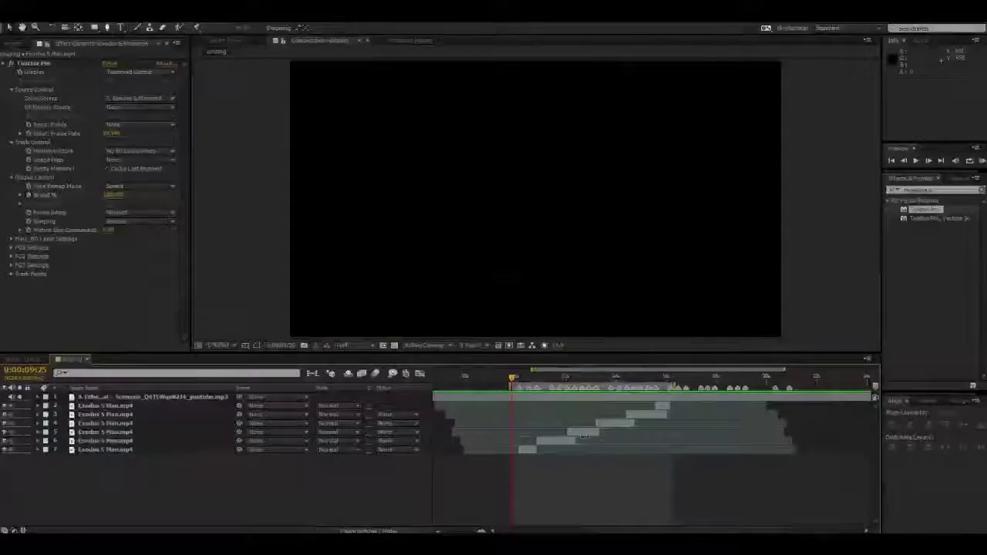
drag(631, 395, 671, 433)
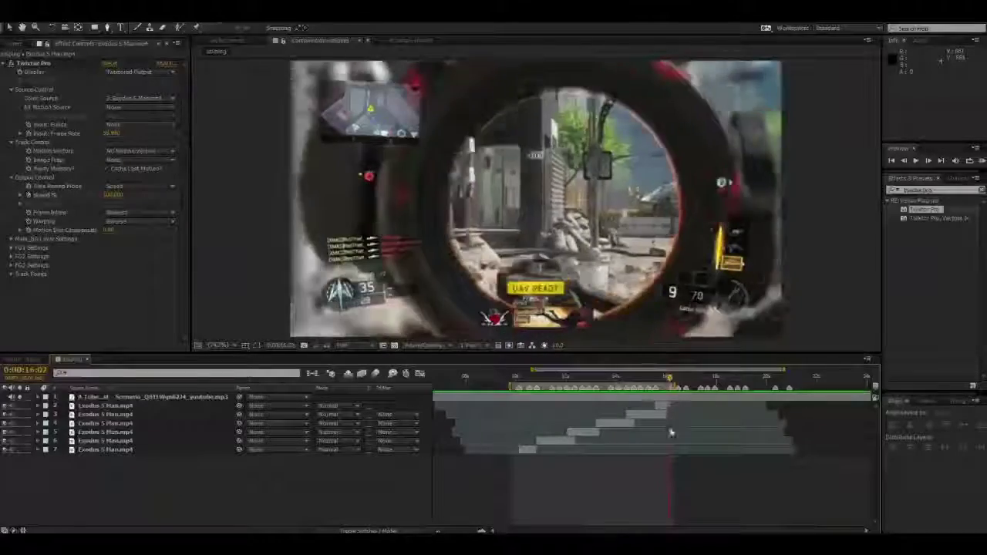
drag(643, 463, 513, 466)
drag(519, 466, 670, 475)
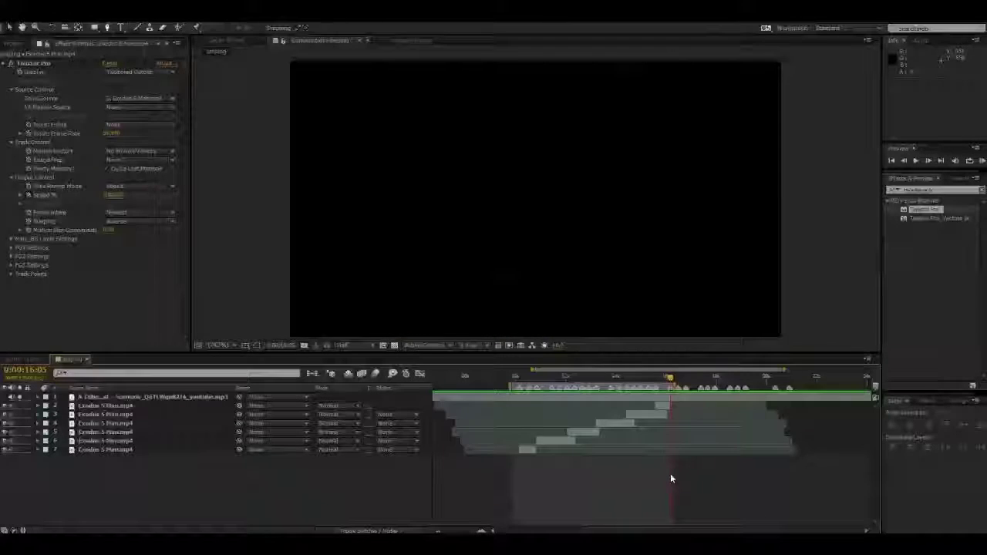
click(547, 378)
drag(537, 384, 523, 384)
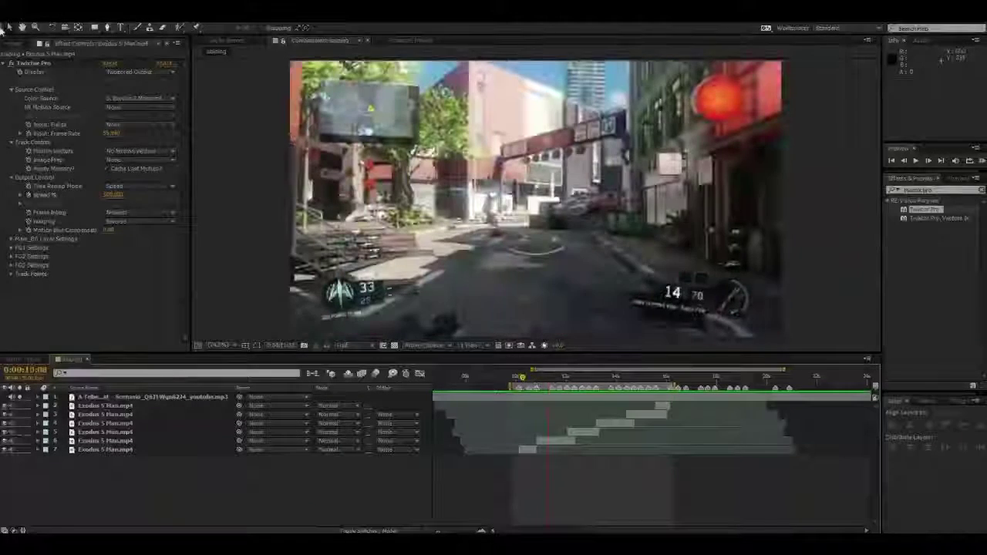
- Open the trickshotting composition and move the current time to the first beat marker at 0:00:10:08
click(23, 44)
click(70, 168)
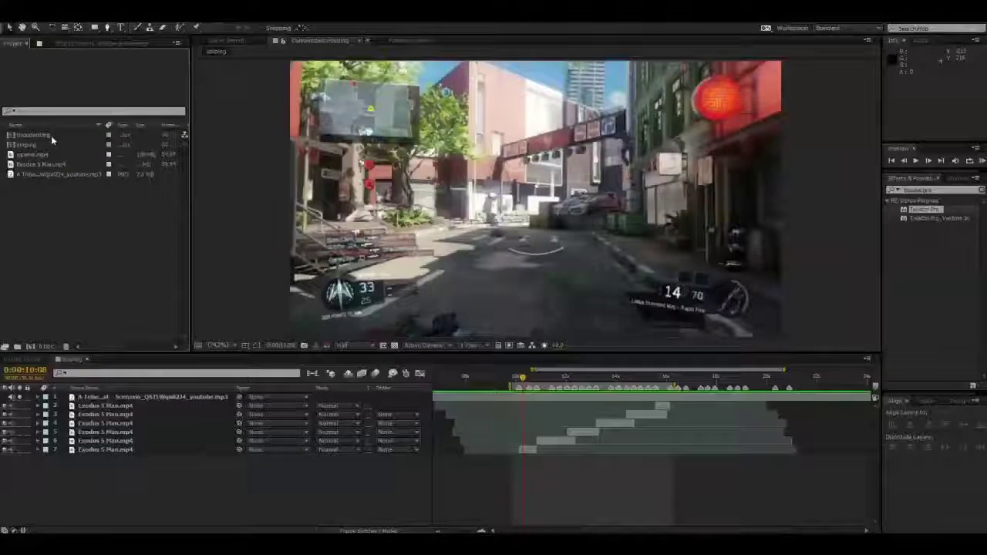
double_click(50, 135)
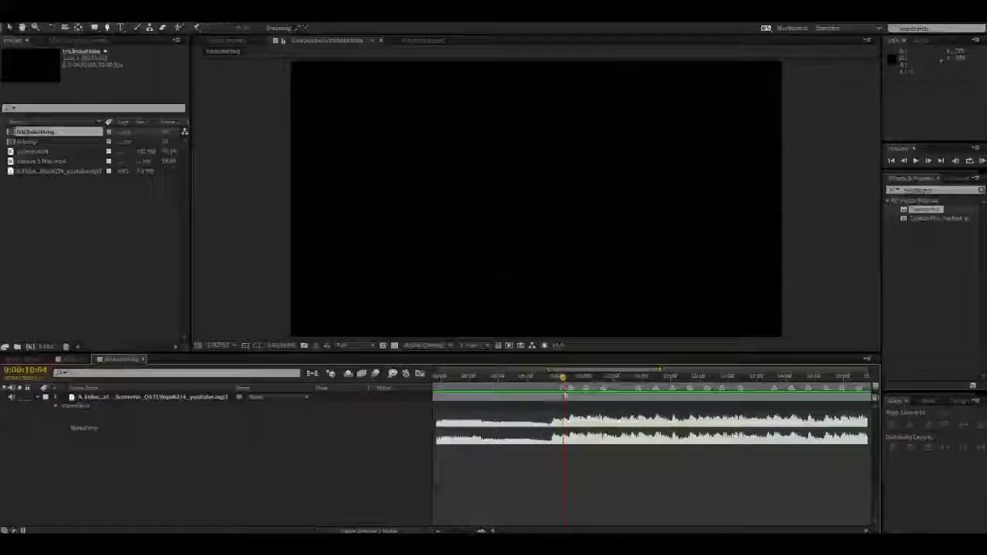
scroll(564, 432, down, 2)
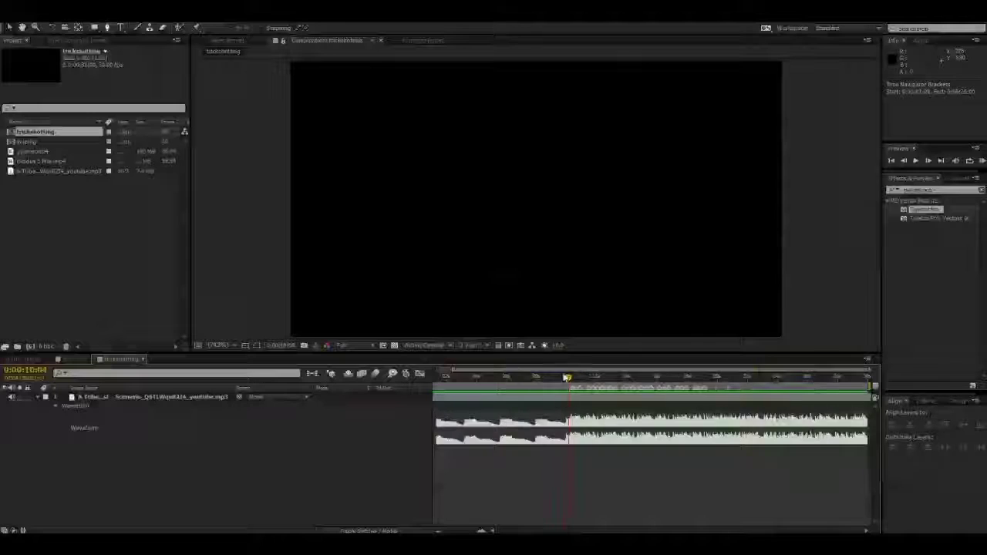
click(571, 378)
drag(572, 377, 572, 377)
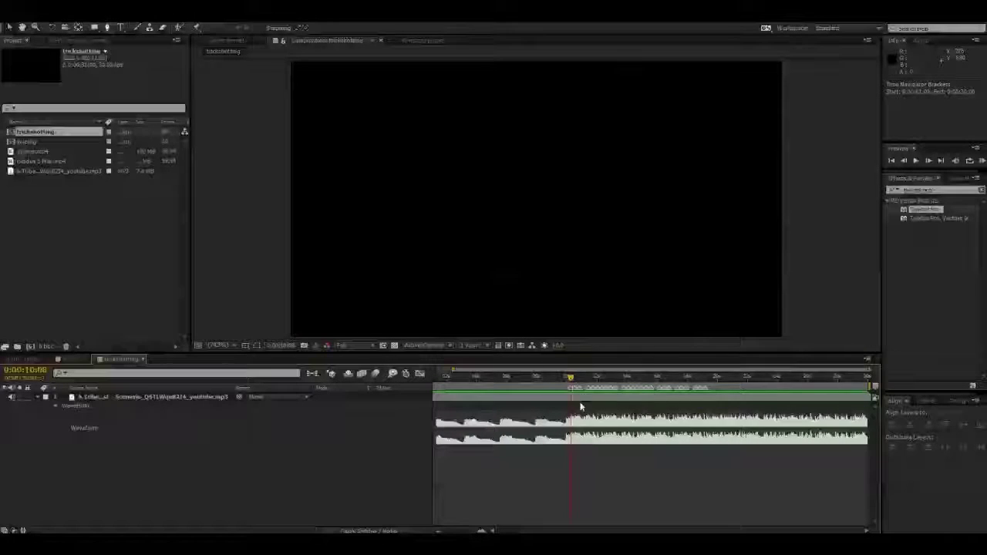
- Add opener.mp4 beneath the music layer and align its start with 0:00:10:08
click(22, 216)
click(35, 152)
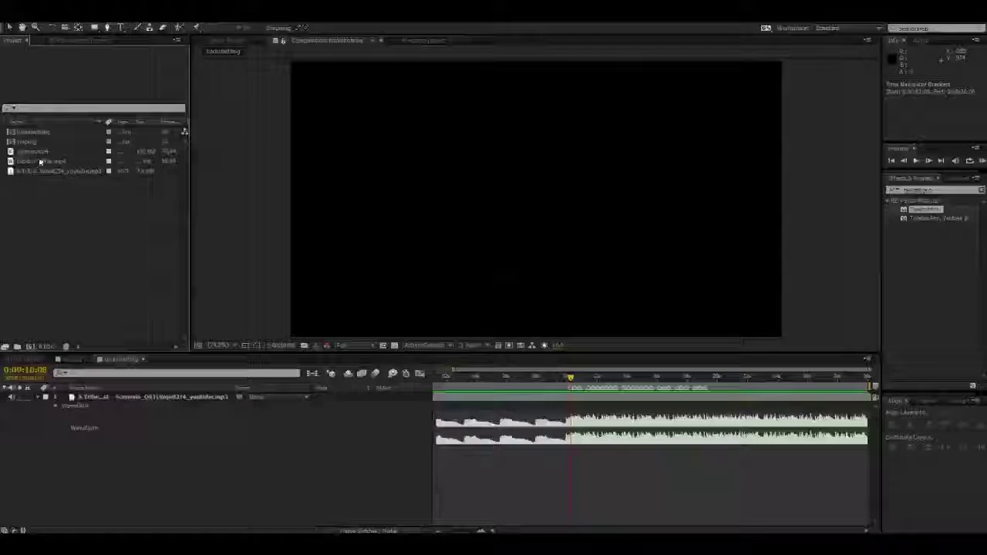
drag(118, 239, 143, 455)
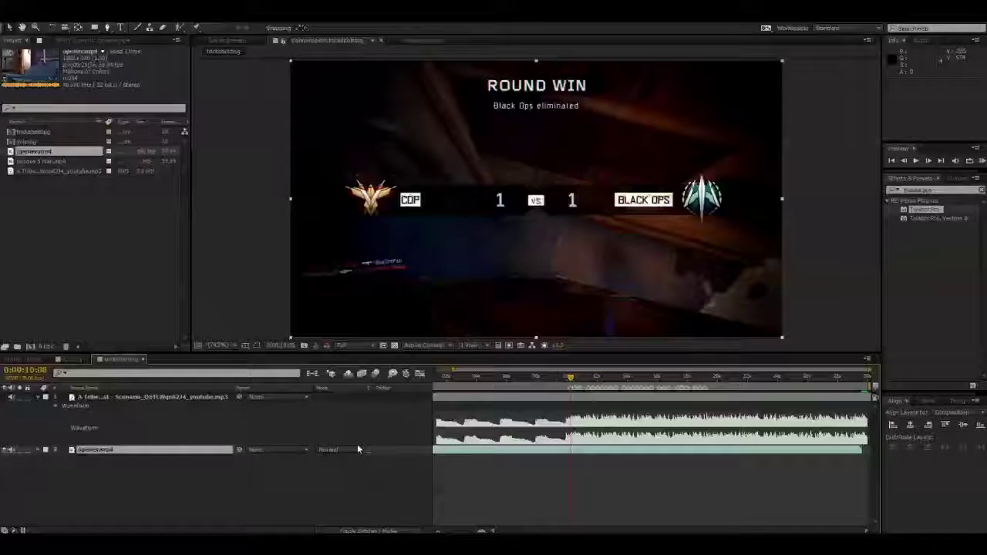
key(bracketleft)
click(599, 465)
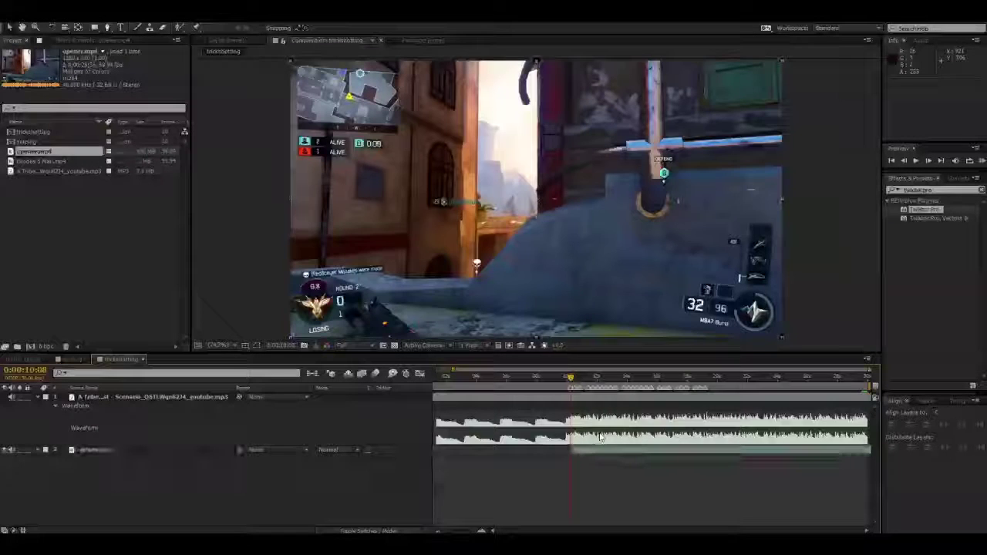
- Scrub the first beat markers and preview the music from 0:00:10:08
scroll(599, 456, up, 2)
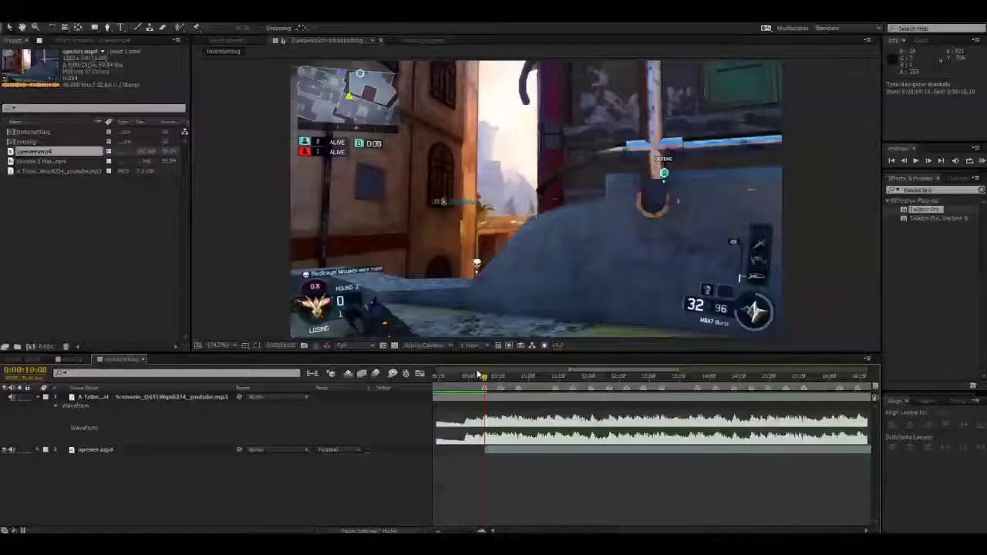
drag(480, 376, 506, 410)
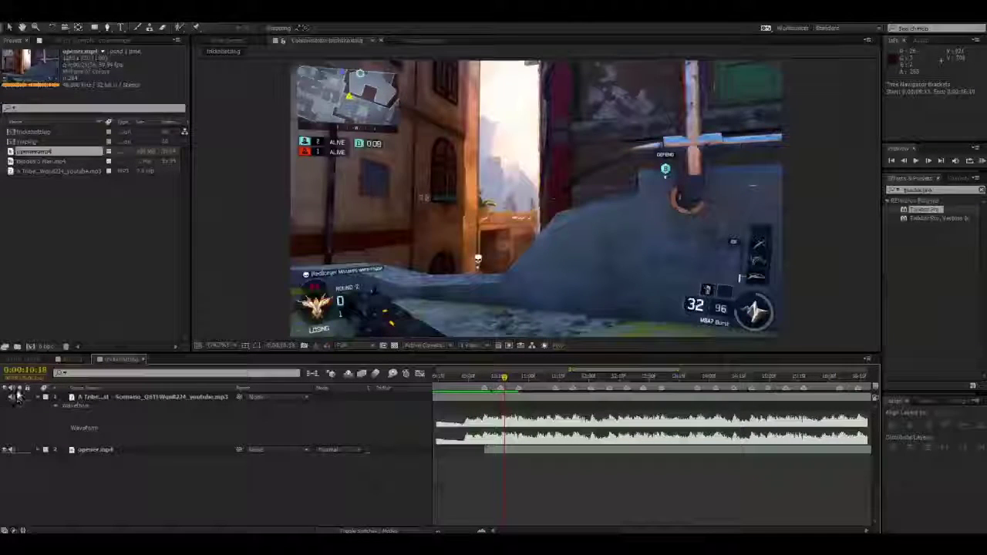
scroll(511, 414, down, 1)
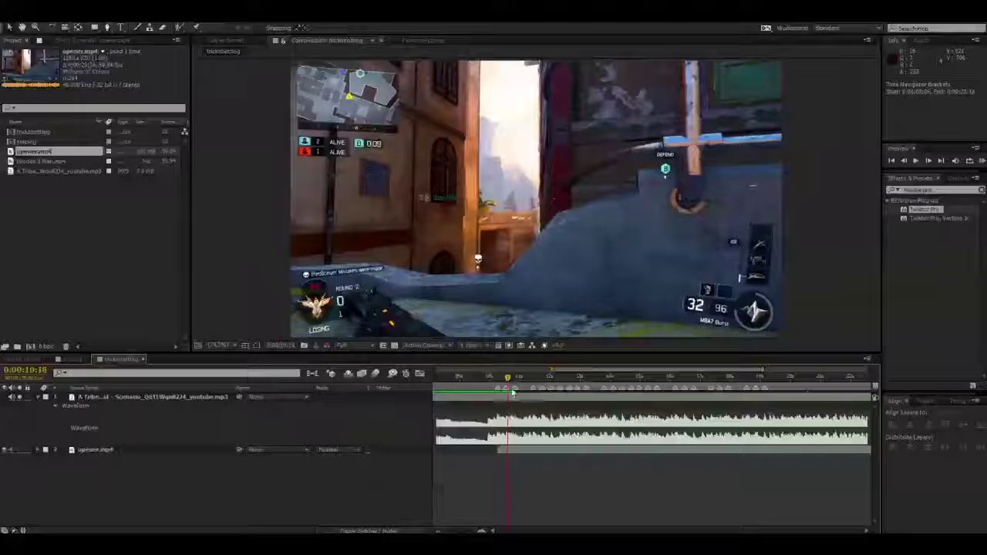
mouse_move(511, 378)
mouse_down()
mouse_move(539, 378)
mouse_move(497, 379)
mouse_up()
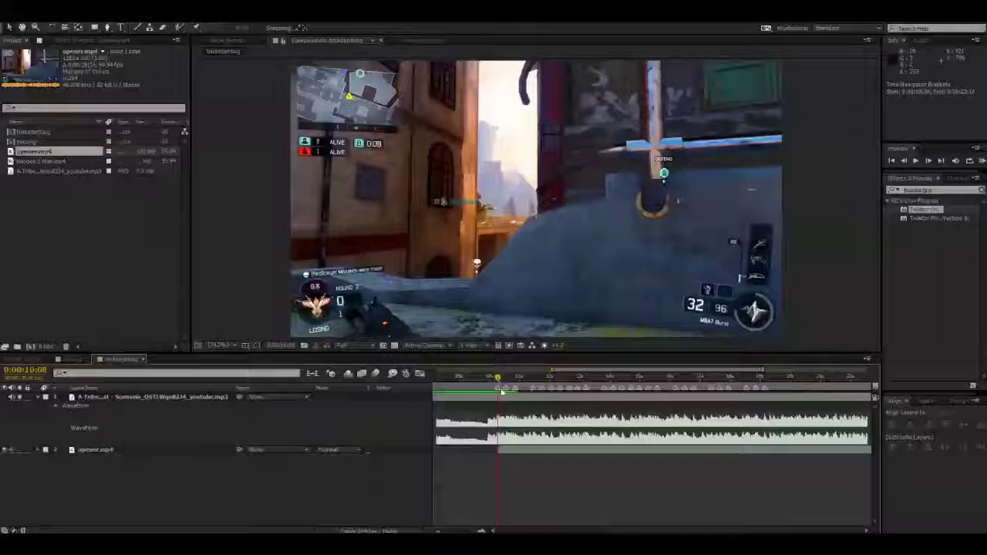
key(KP_Decimal)
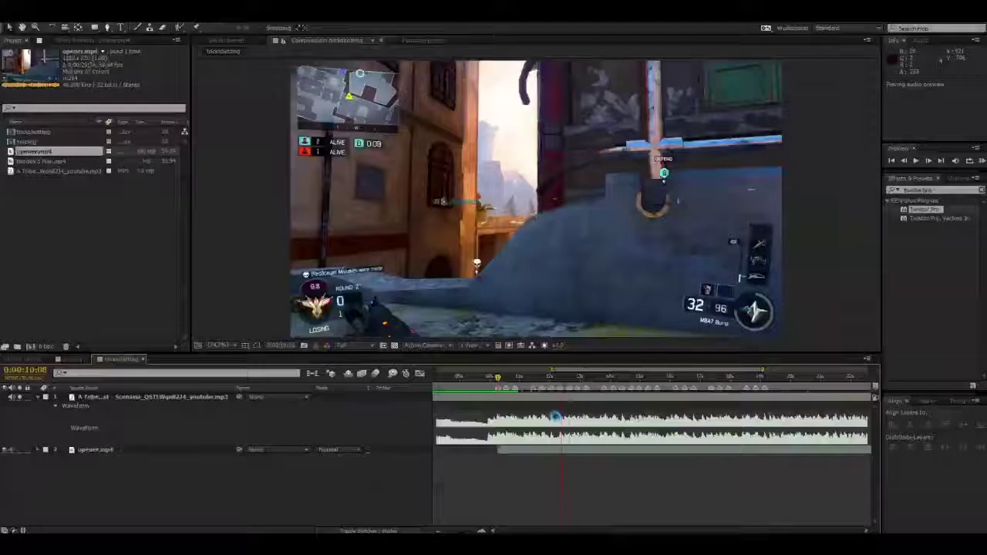
- Slide opener.mp4 earlier so the sniper rifle shot falls on the beat marker at 0:00:13:06, and split the clip there
click(584, 376)
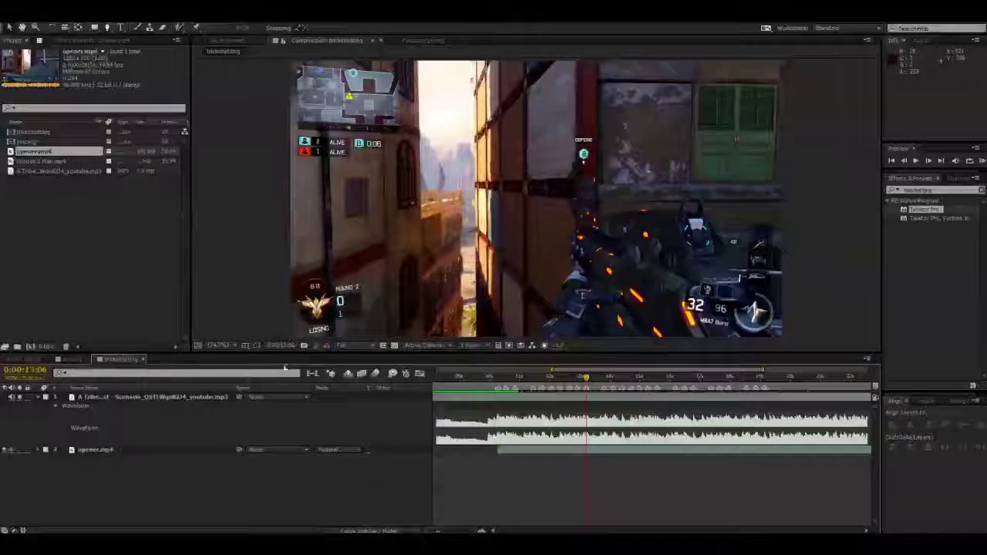
click(72, 359)
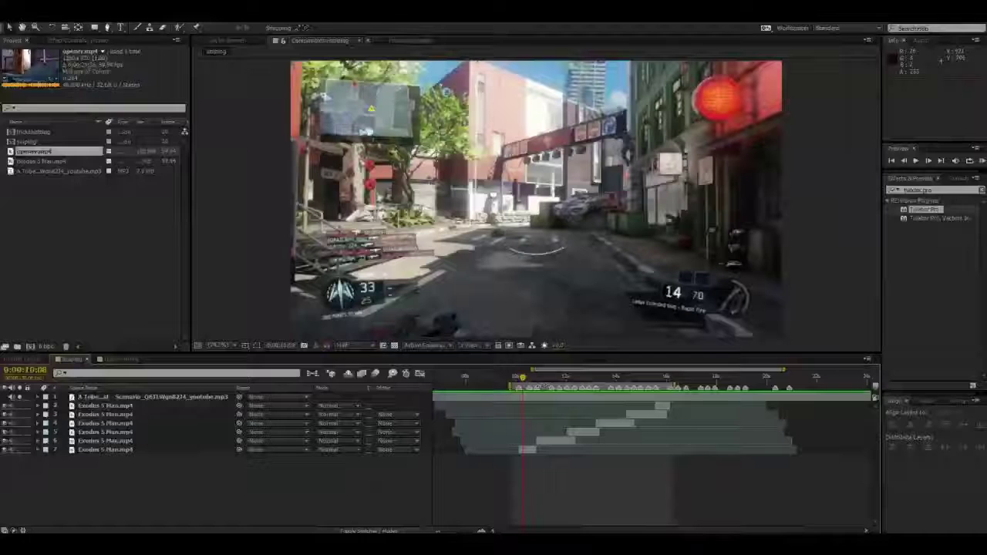
click(115, 360)
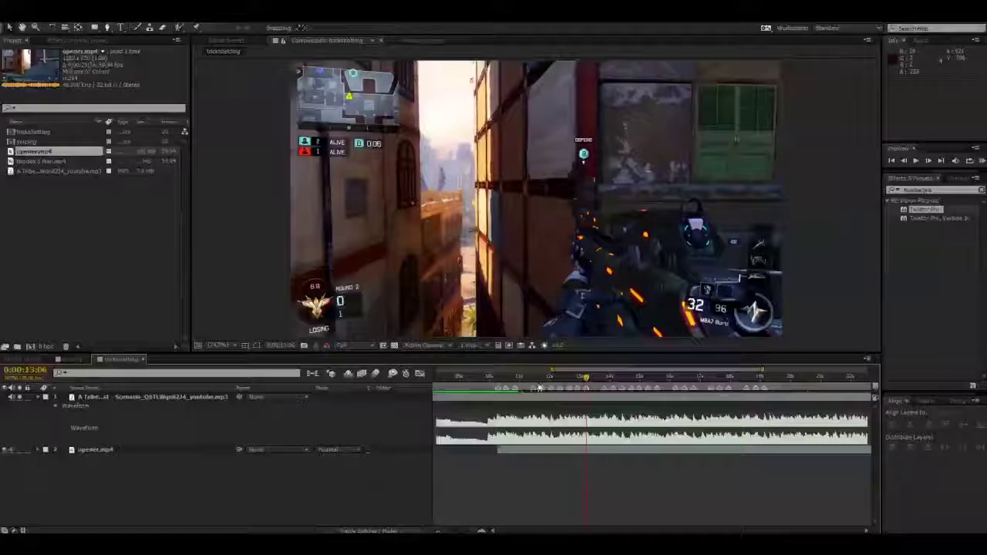
click(747, 452)
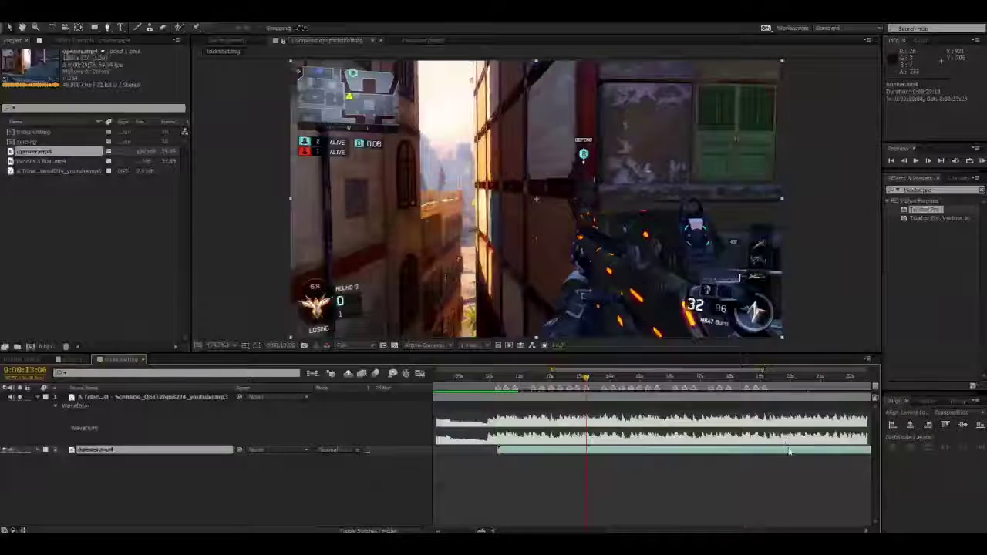
mouse_move(788, 452)
mouse_down()
mouse_move(538, 475)
mouse_move(798, 463)
mouse_up()
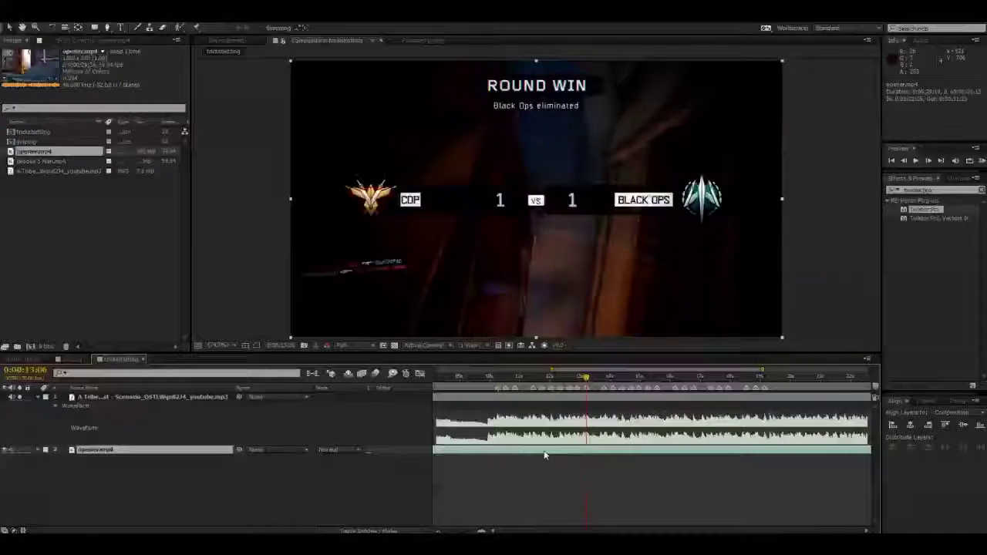
drag(634, 455, 610, 443)
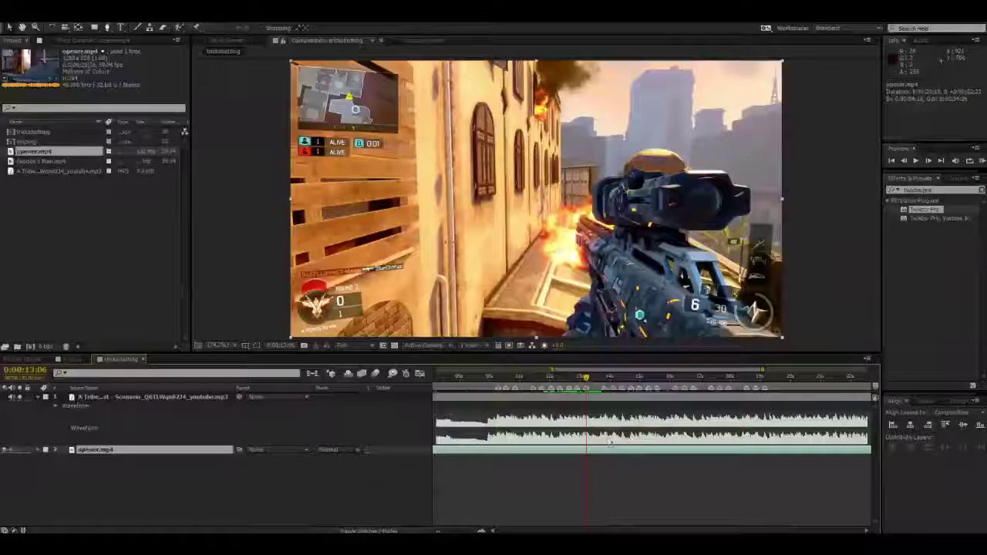
key(ctrl+shift+d)
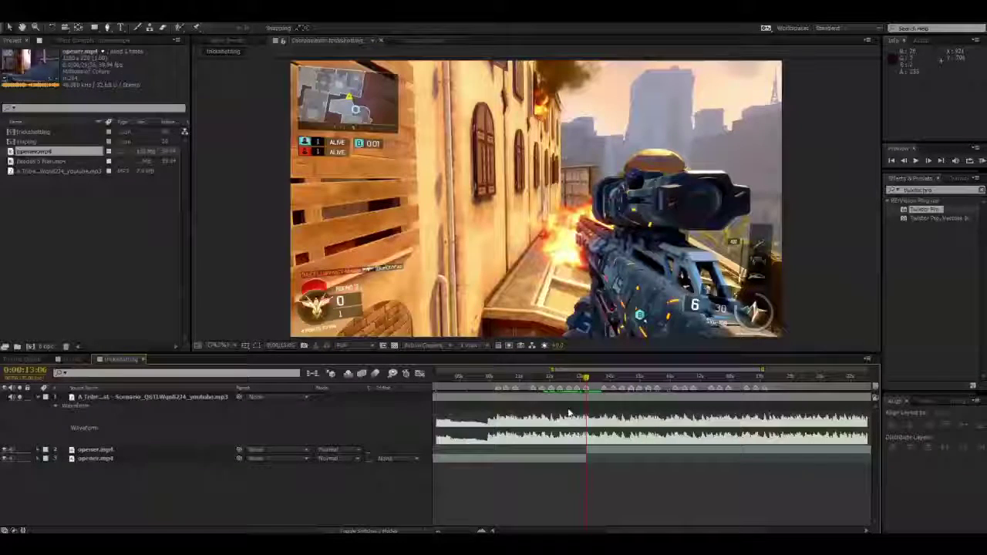
- Trim the start of the first opener.mp4 segment to the beat marker at 0:00:10:08
scroll(568, 411, up, 1)
drag(552, 379, 498, 381)
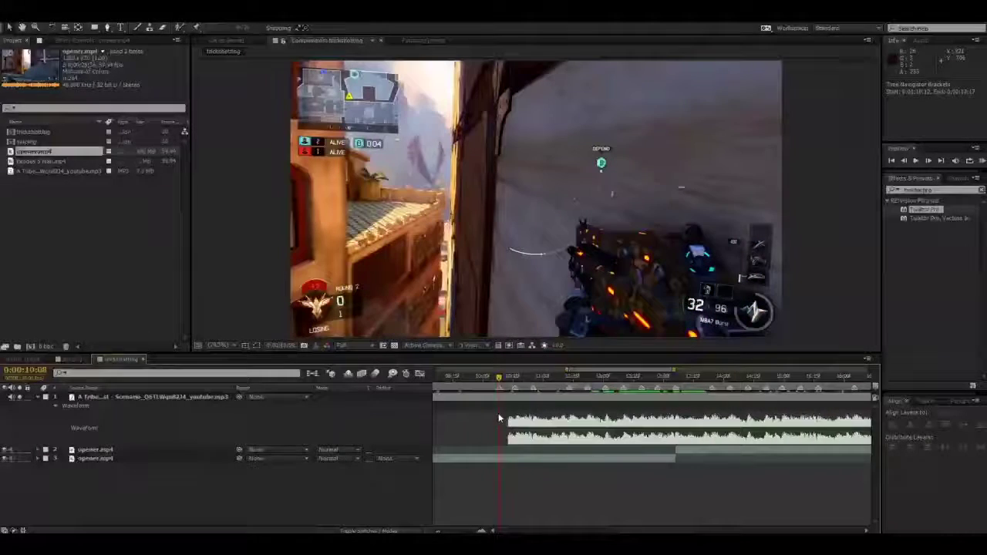
click(502, 458)
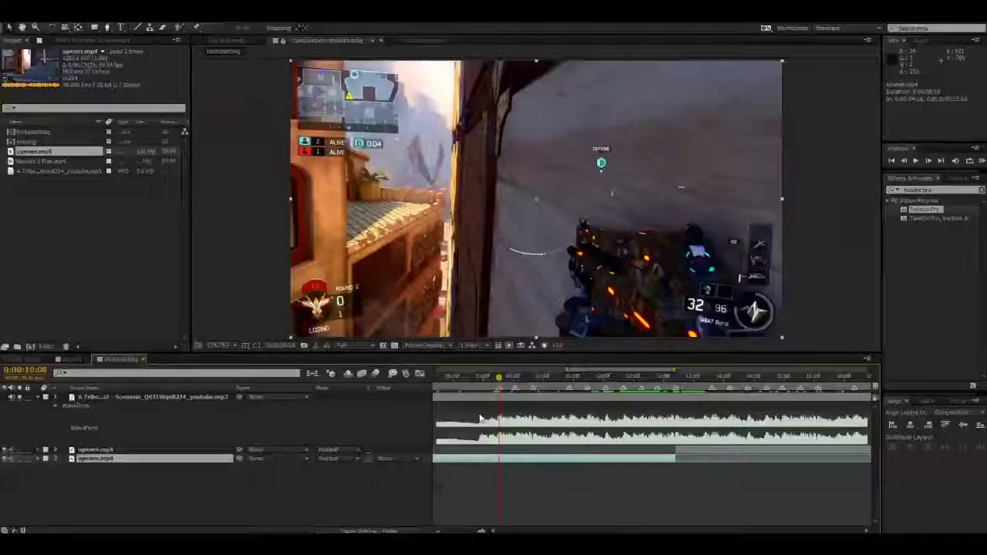
key(alt+bracketleft)
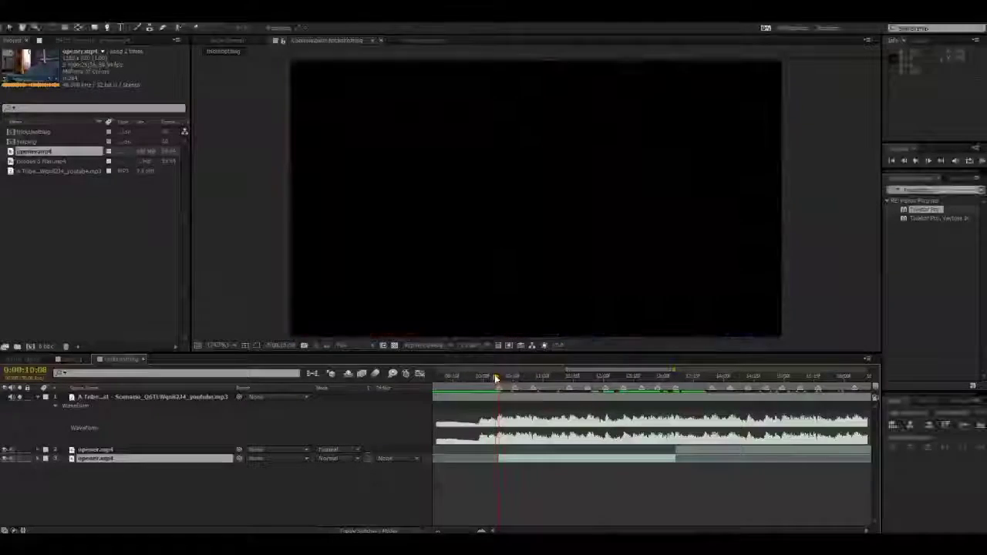
- Examine the footage and music from the split point to the next beat marker, ending with the current time at 0:00:13:24
drag(496, 378, 712, 379)
click(707, 407)
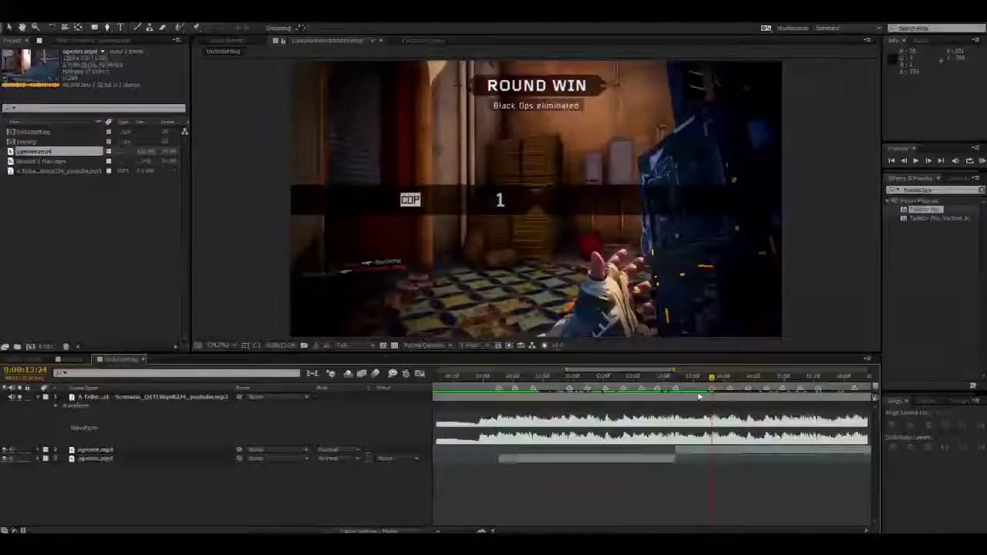
click(675, 378)
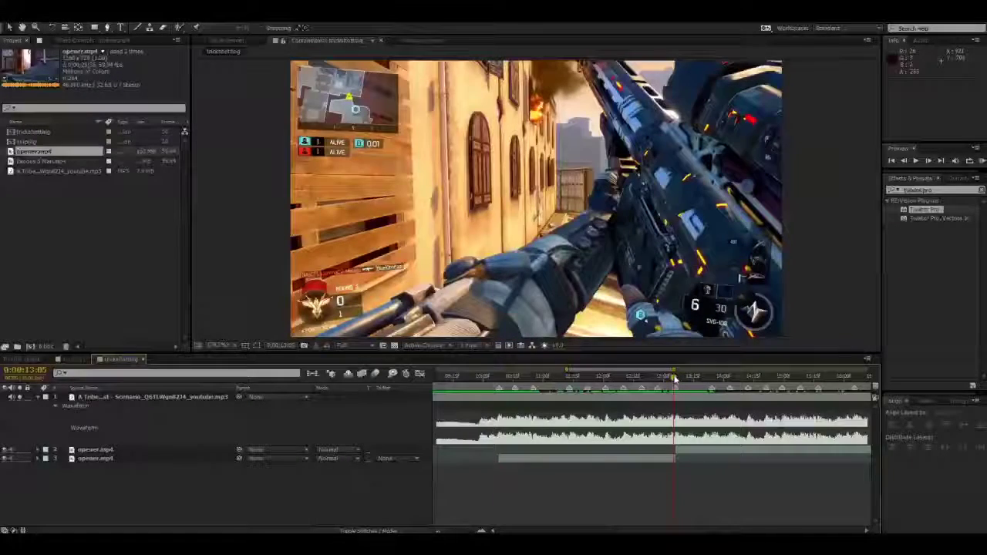
click(697, 449)
drag(689, 378, 672, 411)
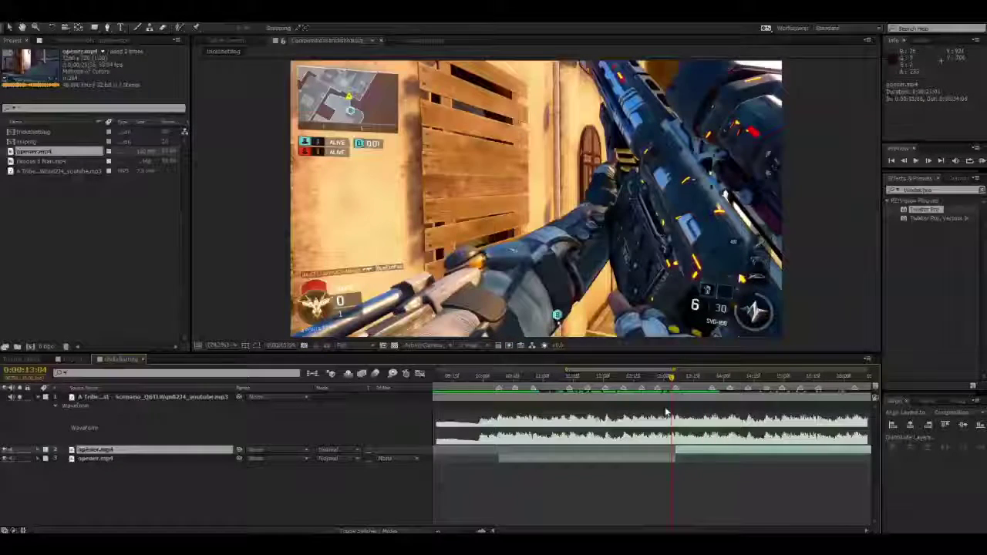
key(space)
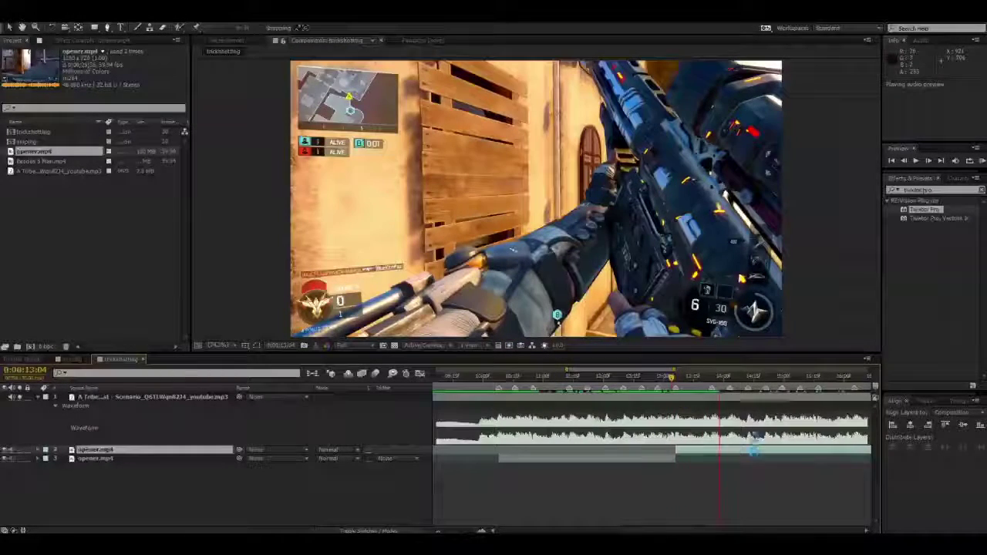
drag(689, 379, 713, 380)
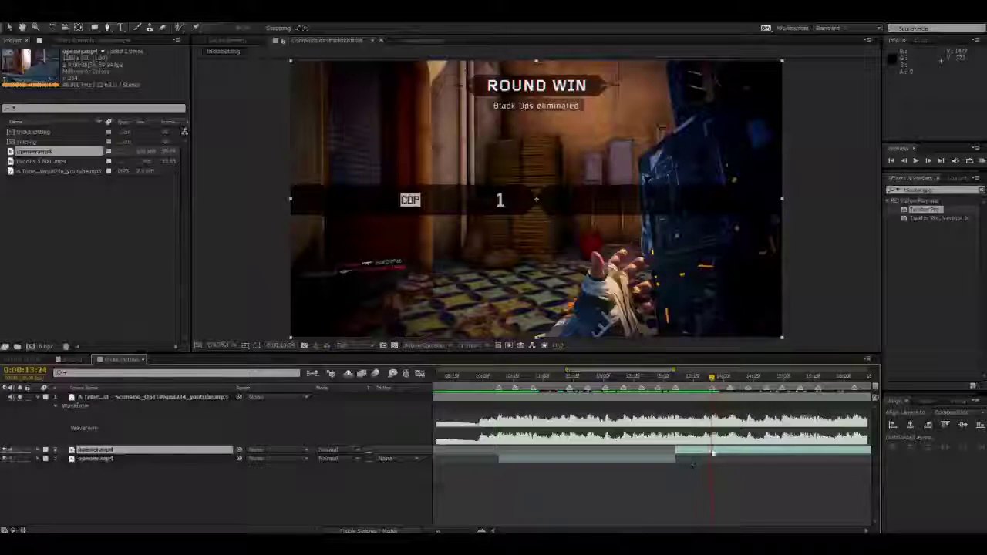
- Split opener.mp4 at 0:00:13:24 and slide the new segment earlier so the round-ending killcam plays at that beat marker
key(ctrl+shift+d)
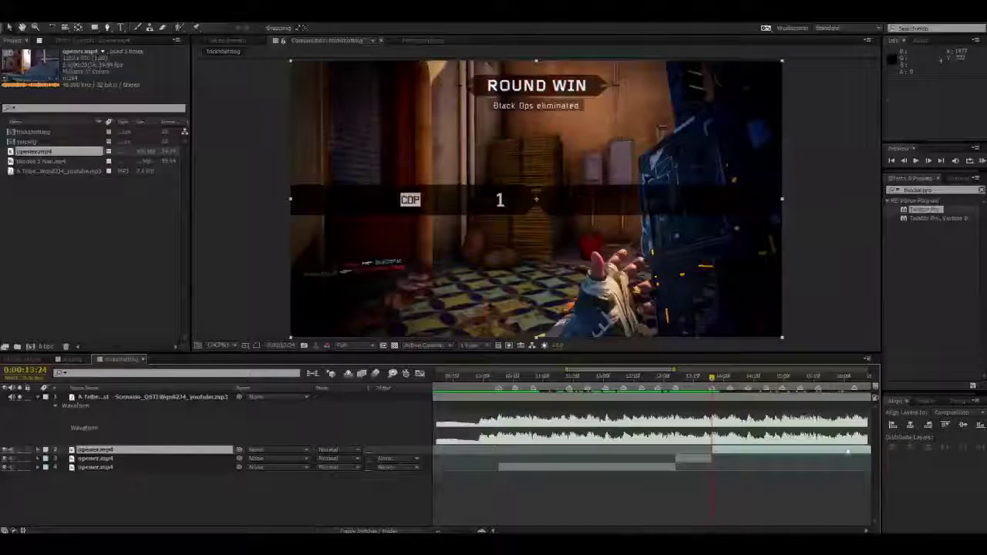
drag(848, 452, 568, 464)
drag(846, 454, 515, 465)
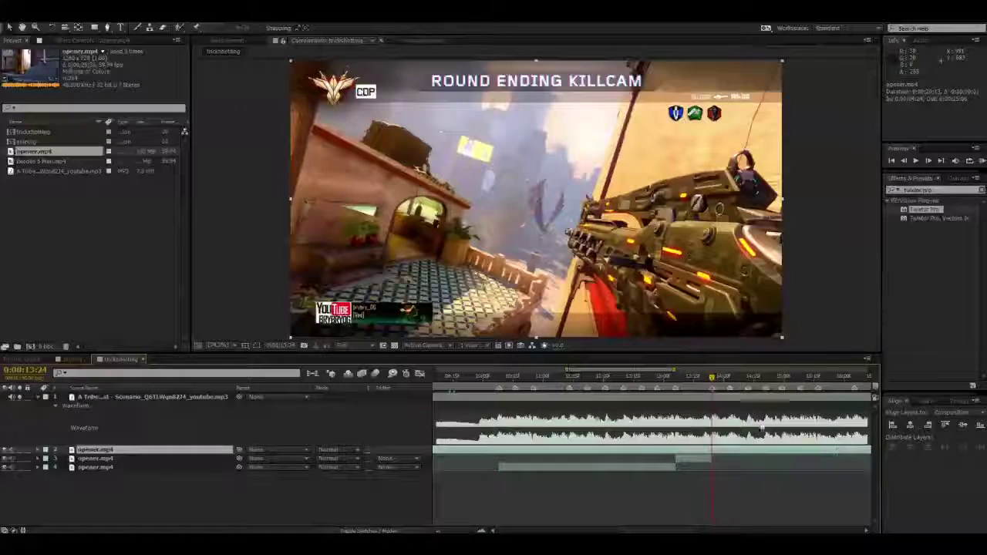
- Set the composition preview resolution to Half and trim the killcam segment's start to 0:00:13:24
click(340, 345)
click(359, 381)
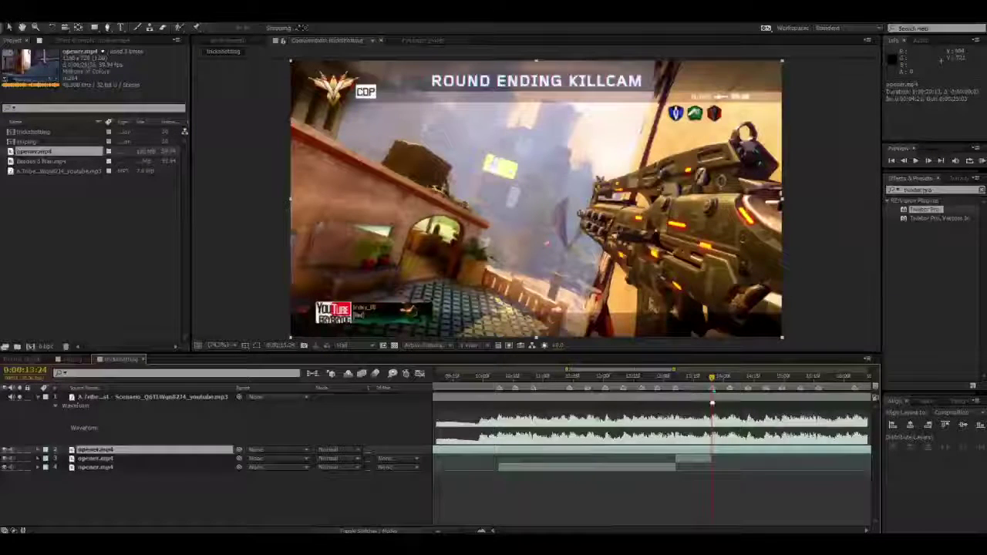
drag(698, 381, 867, 379)
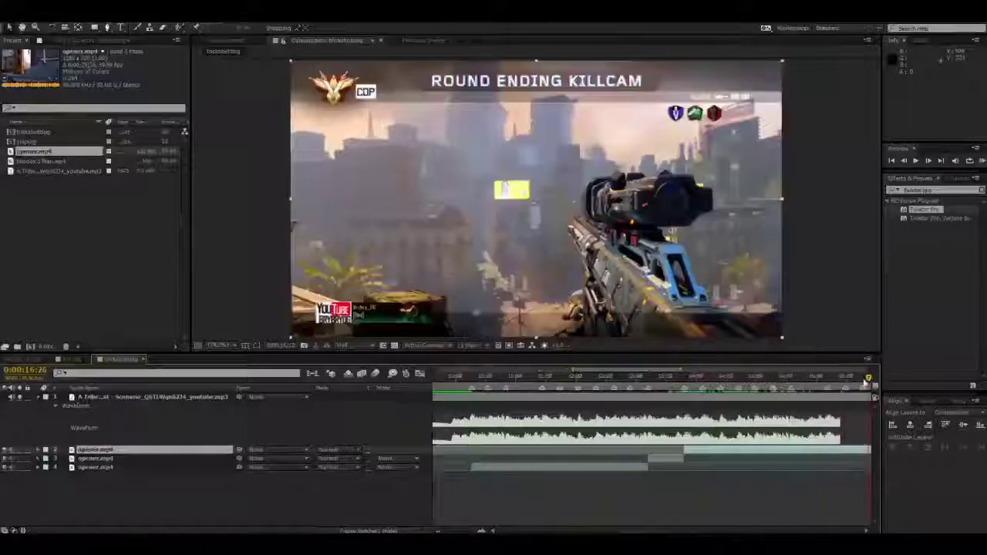
- Find the sniper shot's muzzle flash in the killcam and split the segment there at 0:00:17:25
drag(668, 531, 702, 531)
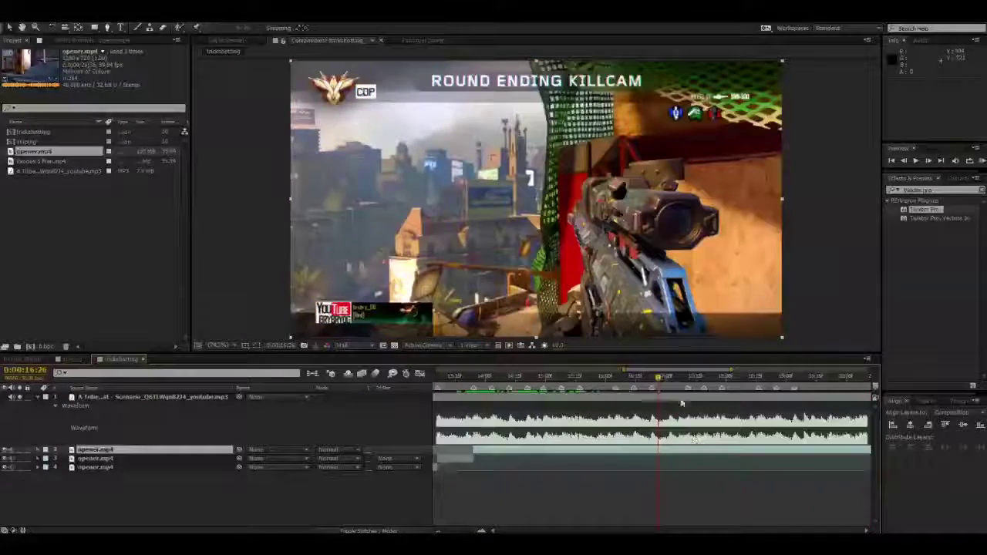
drag(661, 378, 719, 381)
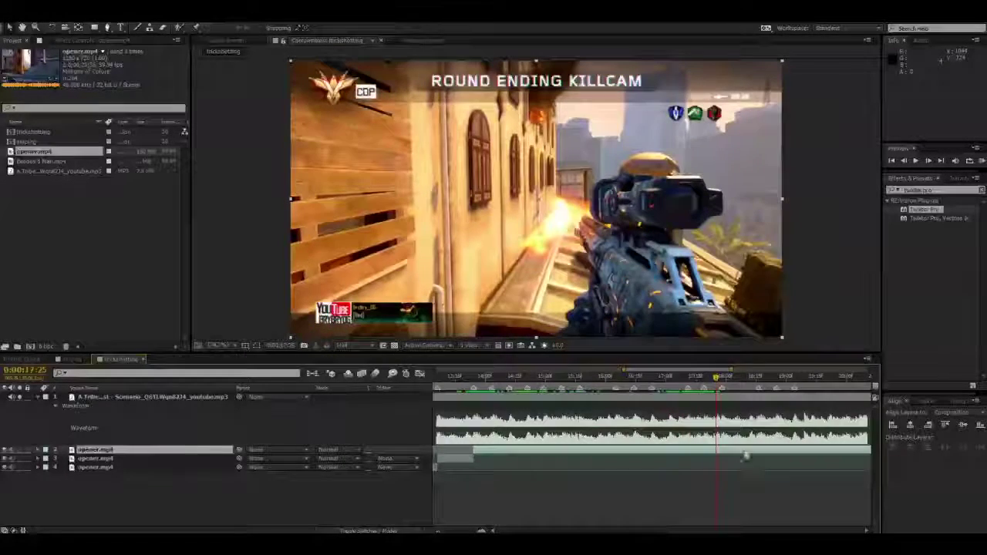
key(ctrl+shift+d)
- Preview the music from 0:00:13:24 and move the sniper shot segment to start on the beat marker at 0:00:15:17
click(475, 378)
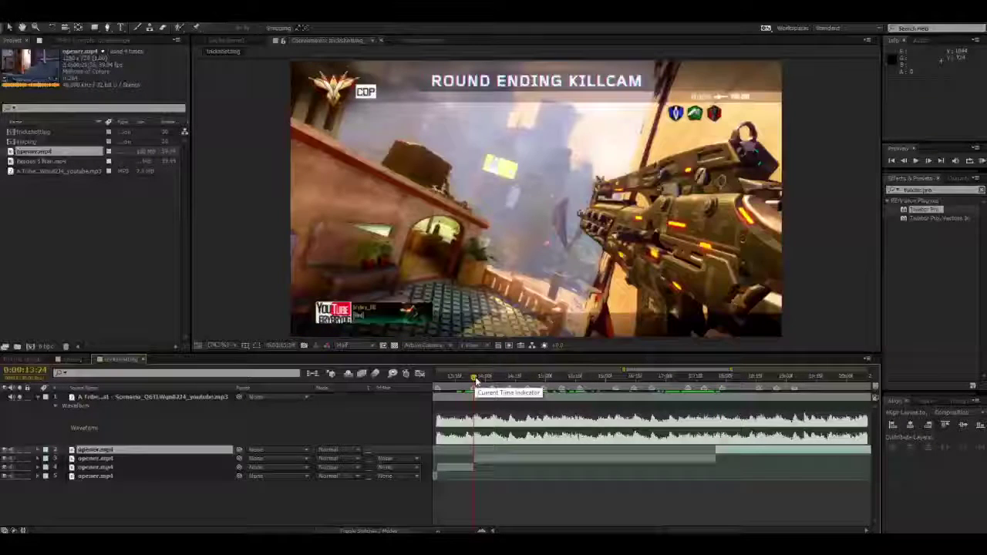
key(KP_Decimal)
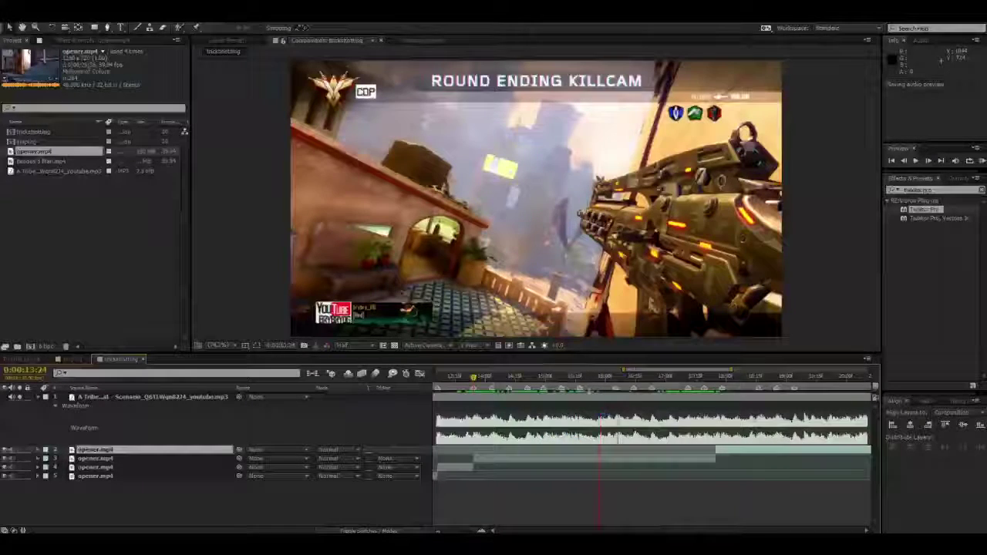
click(649, 376)
drag(610, 377, 580, 375)
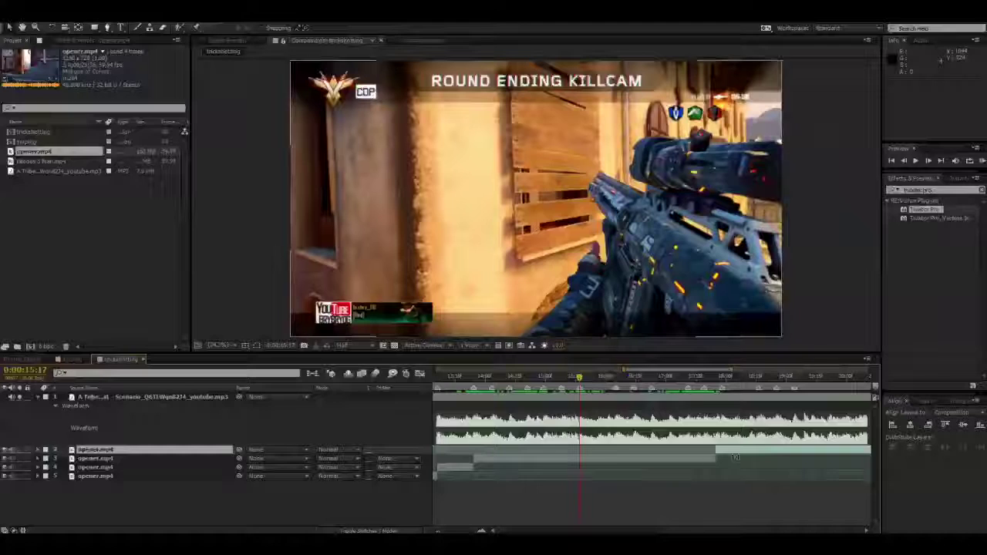
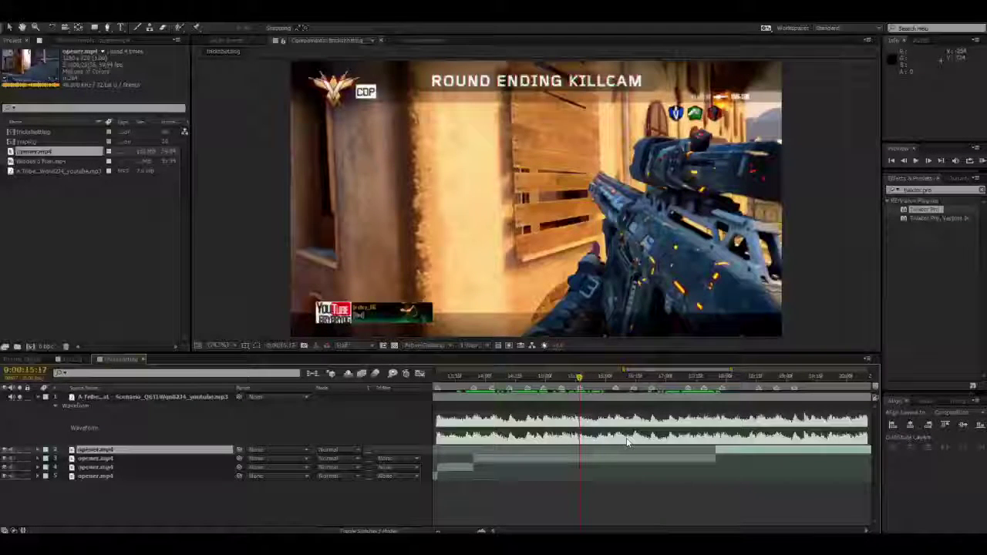
key(bracketleft)
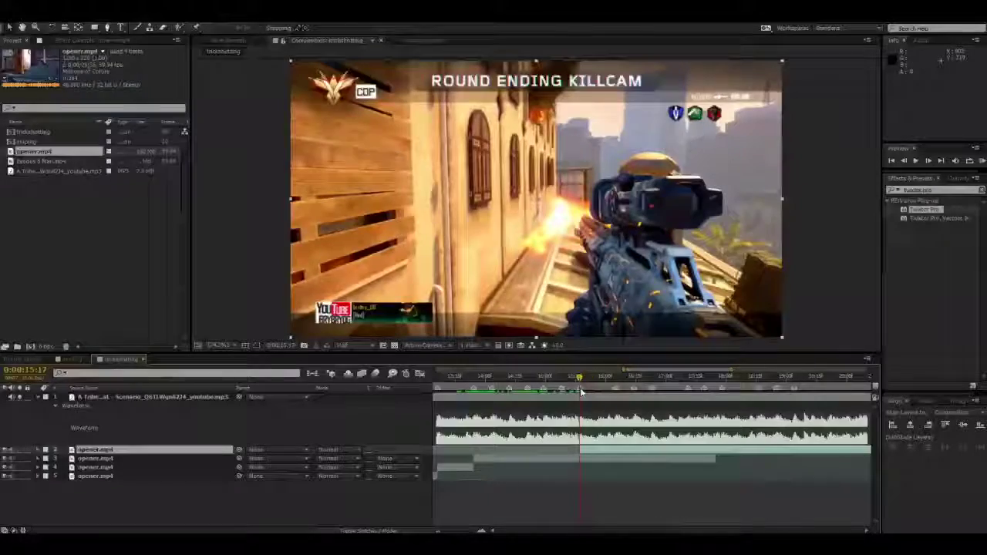
- Trim the shot segment's end to the beat marker at 0:00:16:23 and shorten the end of the killcam segment beneath it
drag(579, 378, 562, 384)
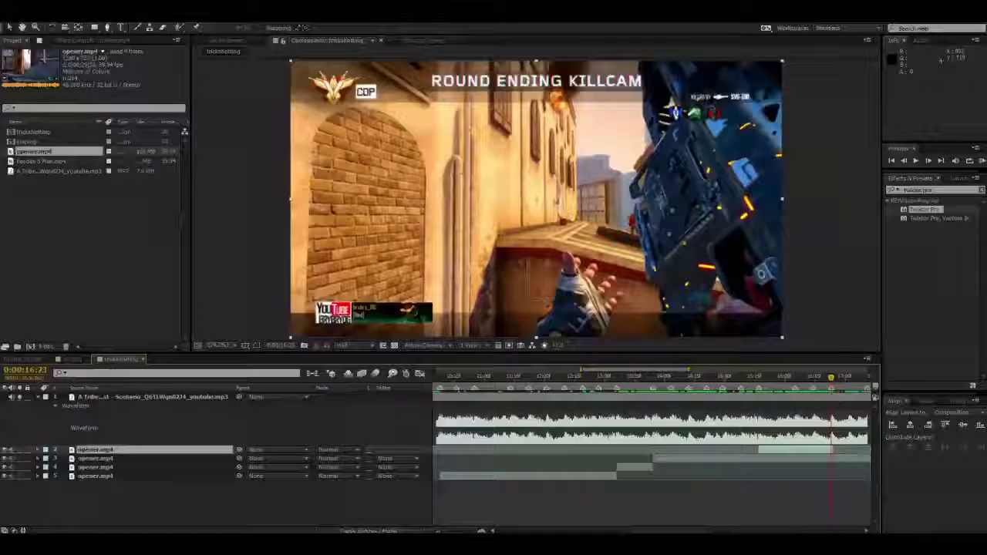
drag(657, 530, 672, 531)
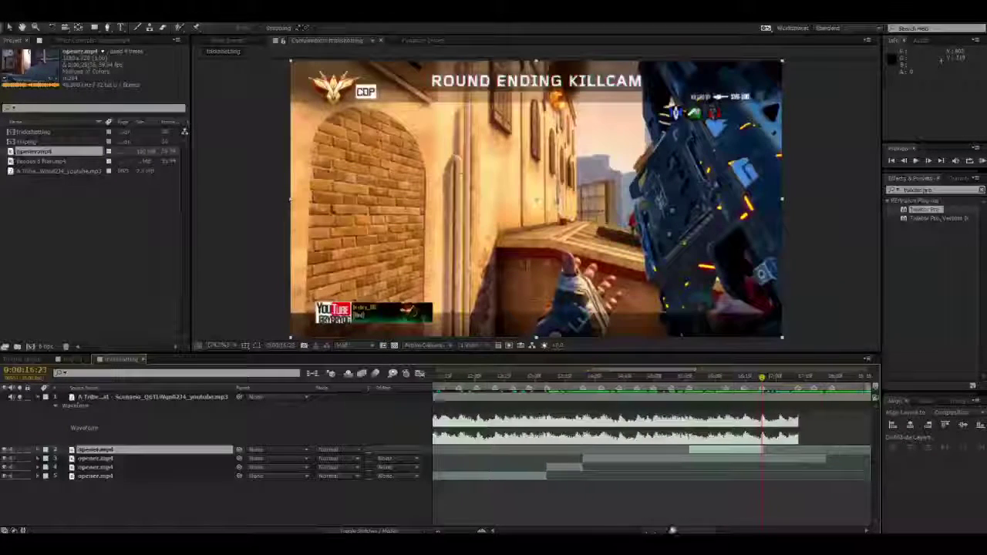
click(729, 458)
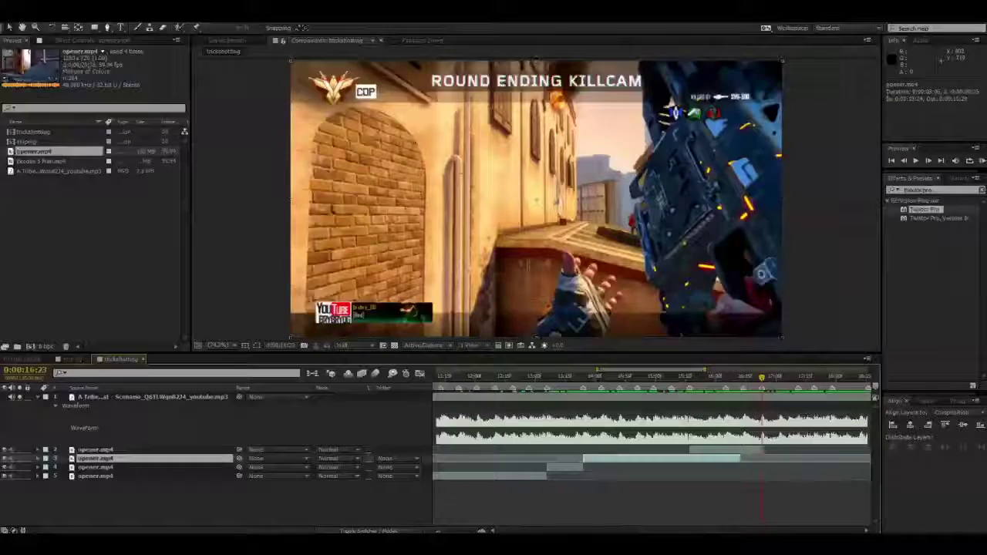
click(726, 422)
- Examine how the sniper shot segment lines up with the music and beat markers after 0:00:15:17
click(713, 381)
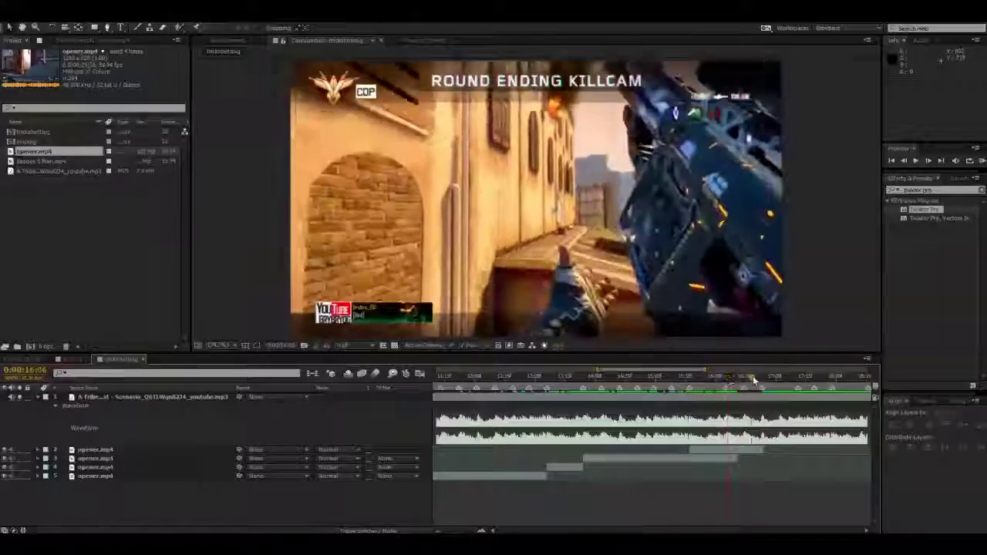
drag(754, 378, 719, 378)
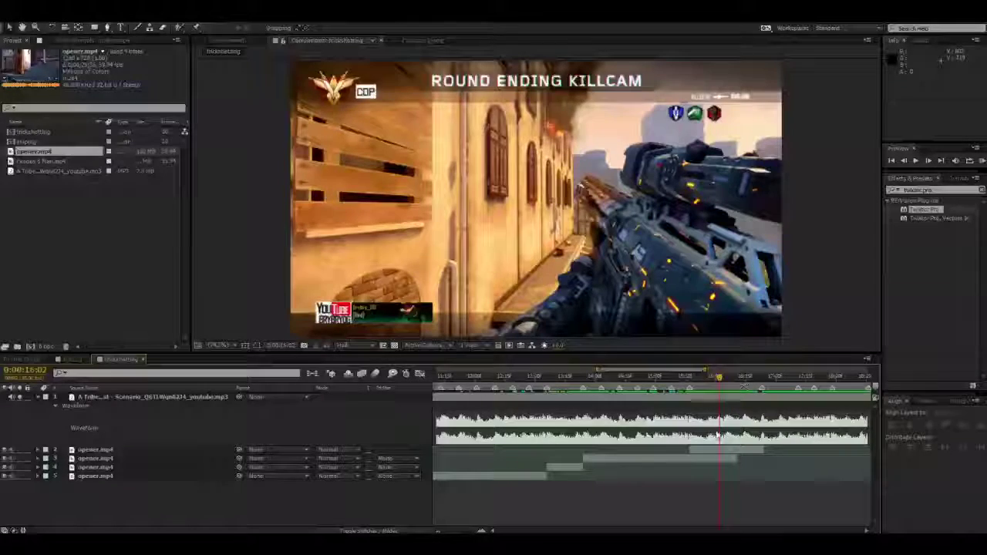
drag(720, 378, 738, 390)
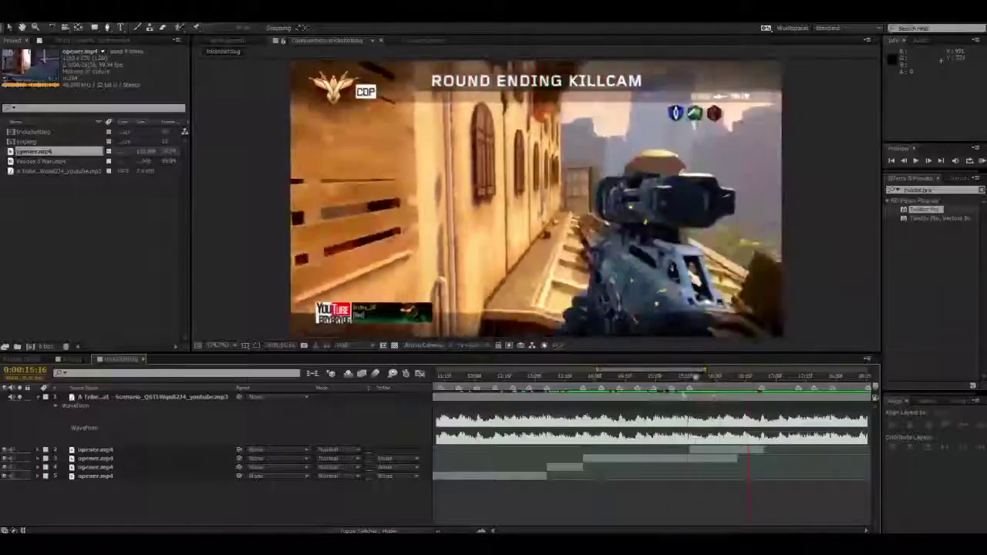
- Apply Twixtor Pro to the first opener.mp4 segment at 0:00:10:08 and set its input frame rate to 59.94
drag(642, 395, 681, 419)
click(89, 476)
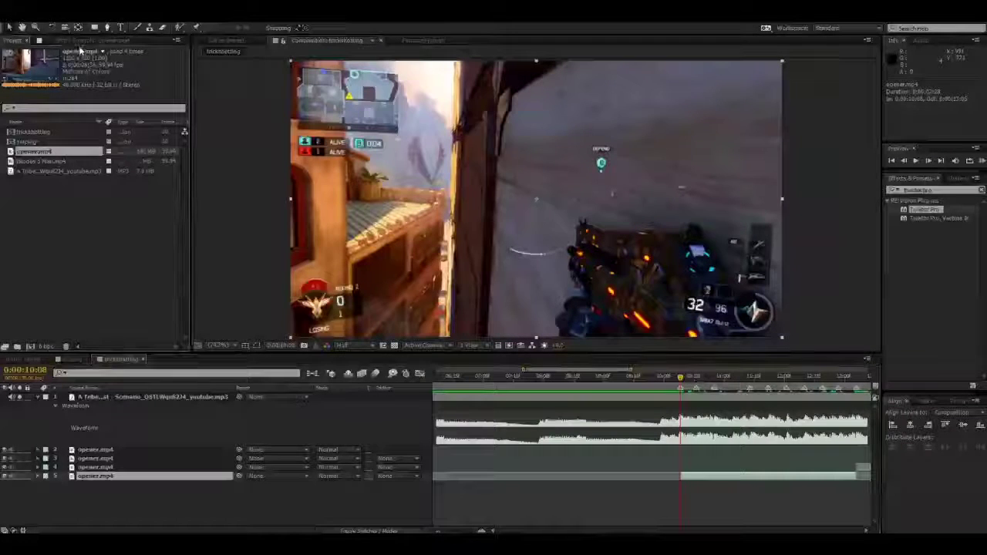
double_click(940, 209)
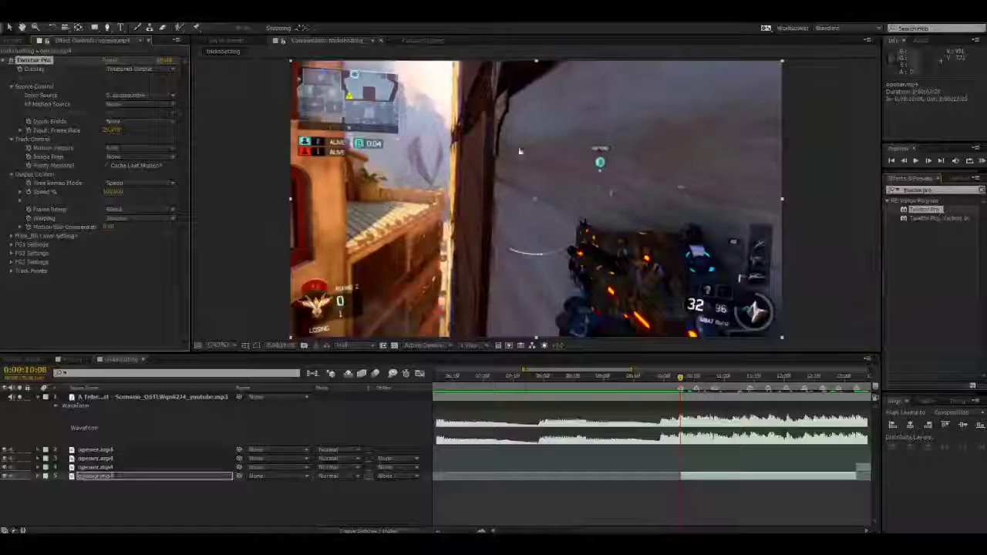
click(112, 130)
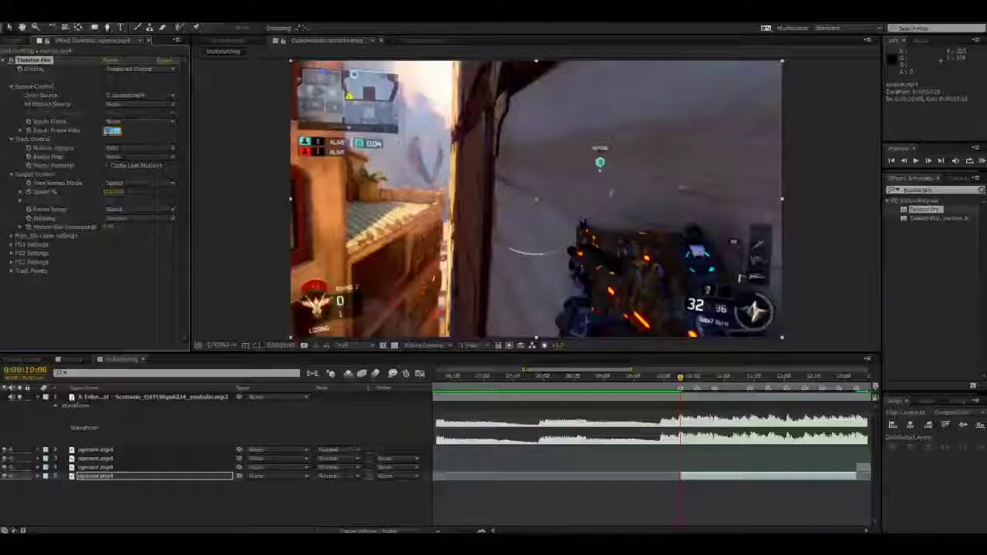
text(59.94)
click(143, 139)
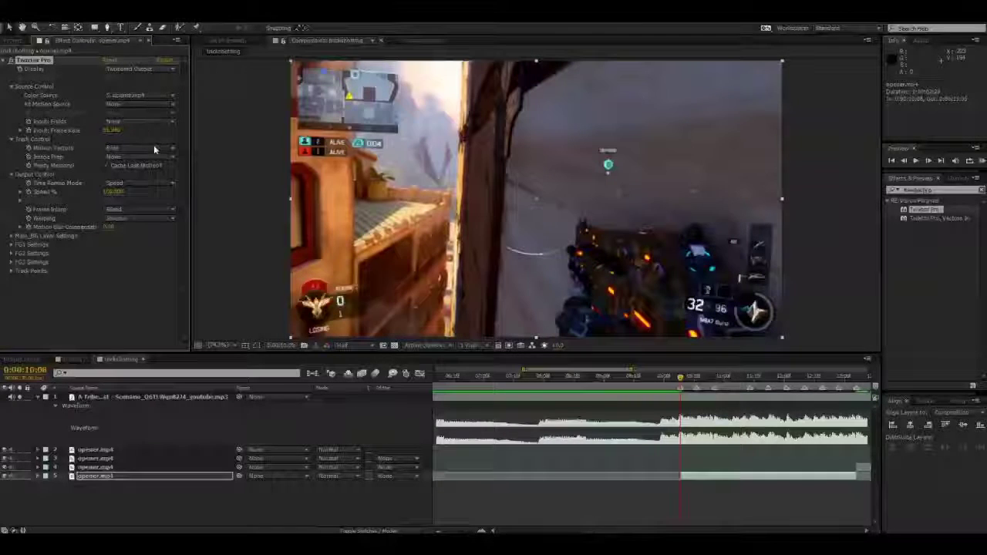
- Set Twixtor's motion vectors to No Motion Vectors and its frame interpolation to Nearest
click(154, 147)
click(135, 157)
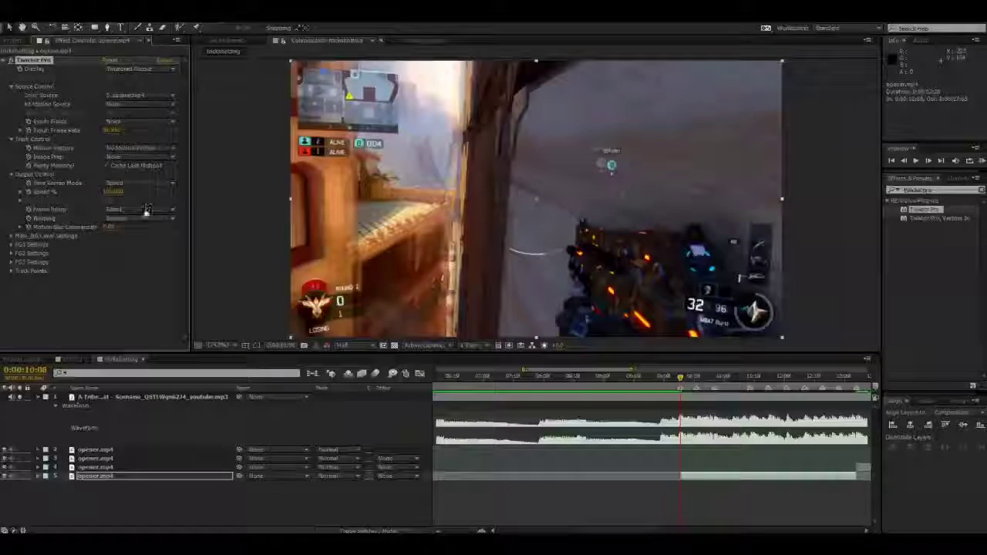
click(147, 210)
click(128, 242)
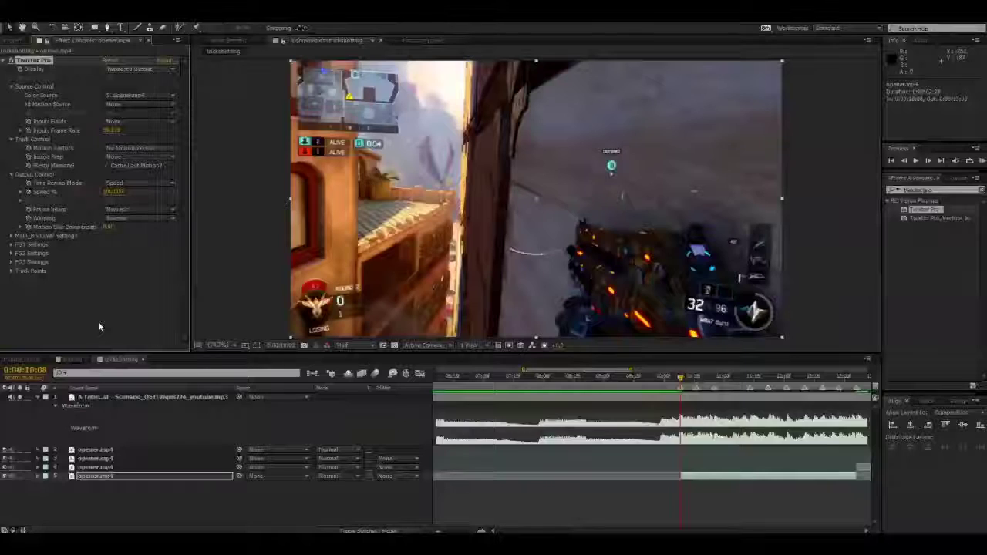
- Paste the copied Speed % keyframes at 0:00:10:09 and compress them to end on the beat marker at 0:00:10:16
key(Page_Down)
key(ctrl+v)
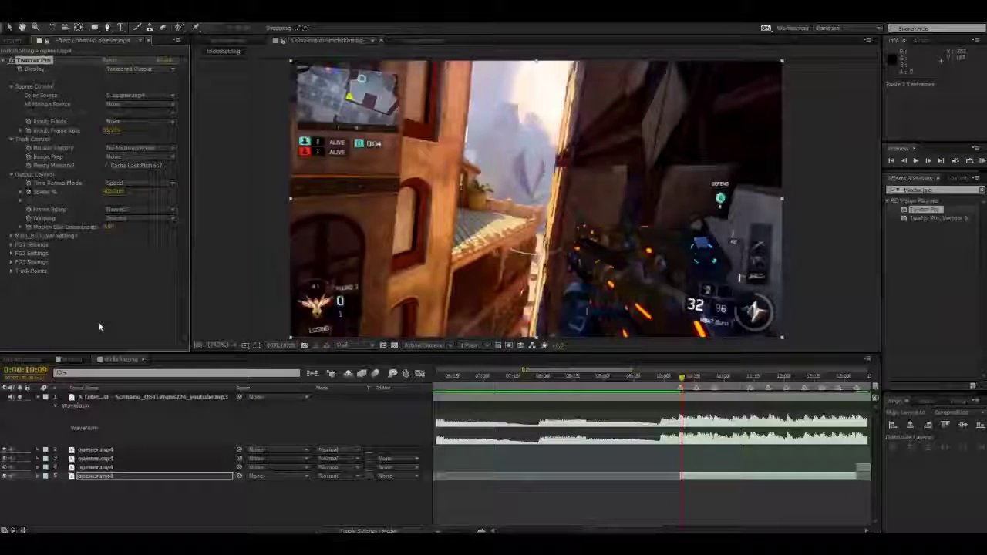
key(u)
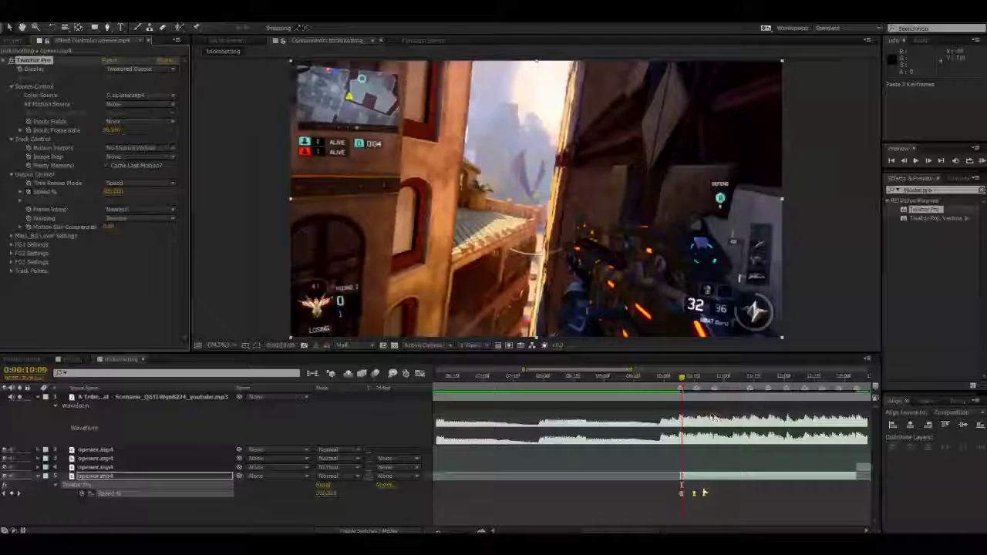
scroll(716, 498, up, 2)
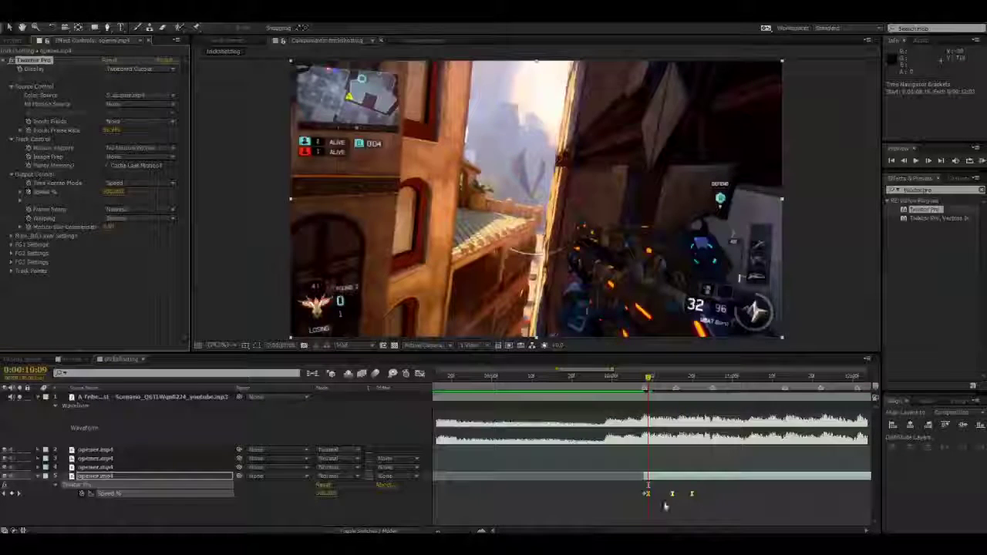
scroll(698, 497, up, 2)
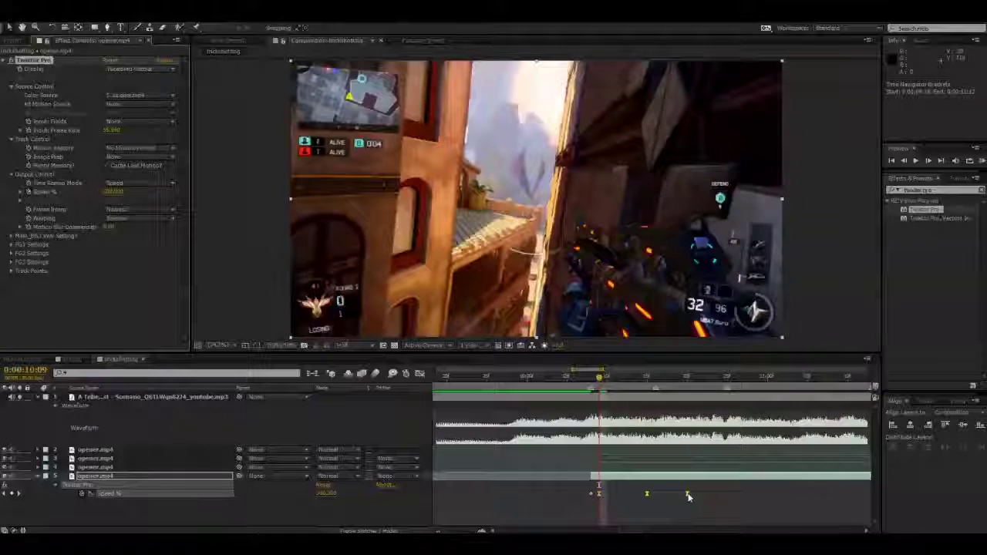
drag(688, 497, 655, 497)
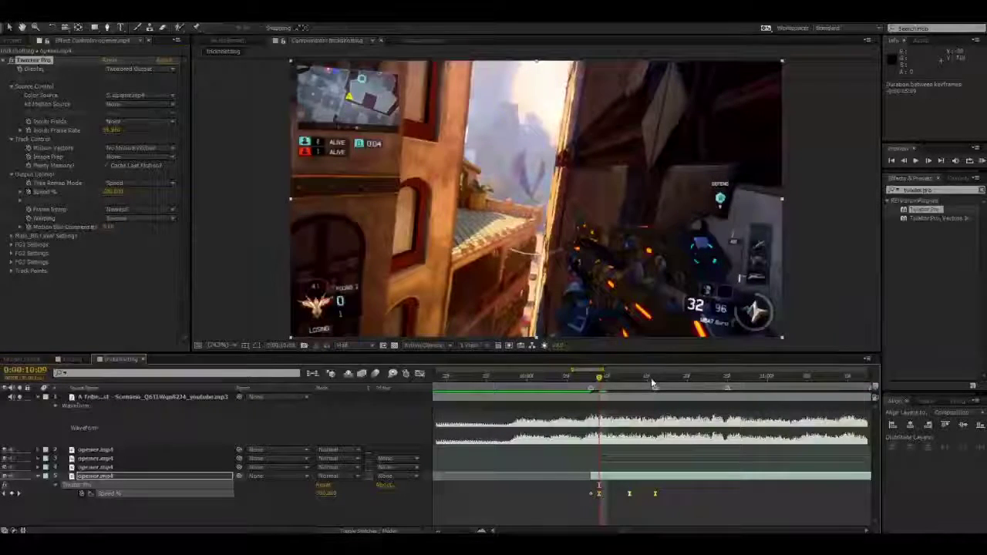
- Paste the Speed % keyframes again at 0:00:10:17 and compress them to end at 0:00:10:24
drag(652, 380, 664, 379)
key(ctrl+v)
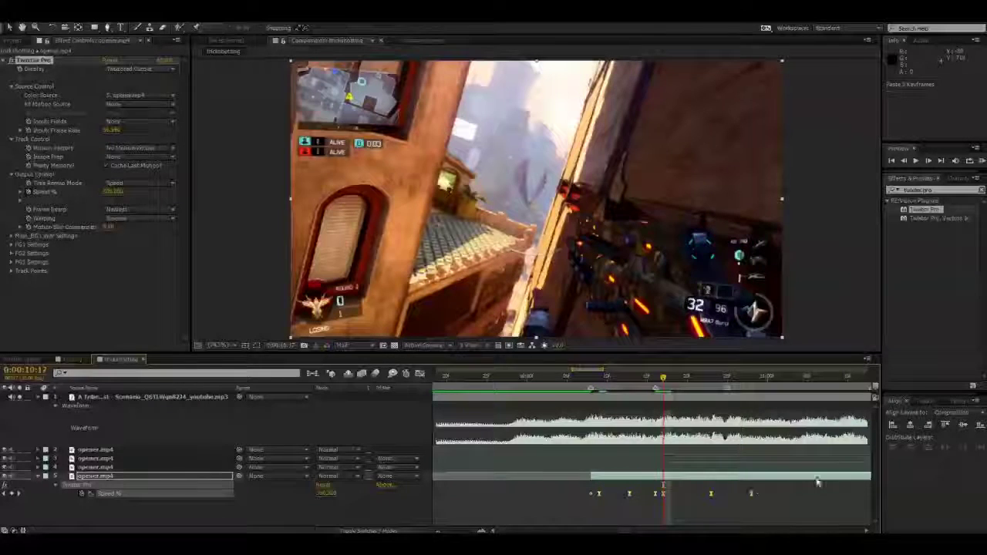
drag(751, 494, 719, 493)
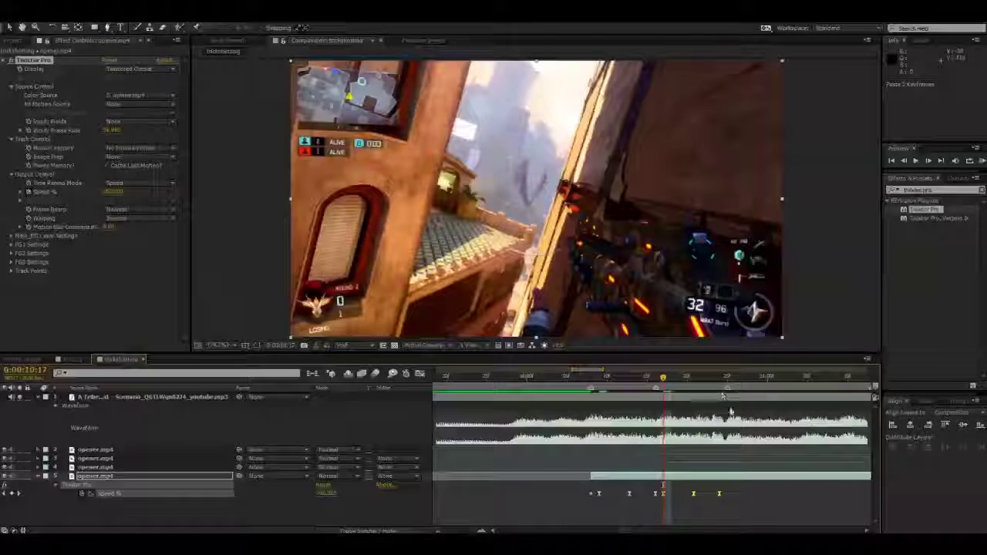
- Paste another set of Speed % keyframes at 0:00:10:25 and scale them to end one frame before the marker at 0:00:11:13
scroll(730, 410, down, 1)
click(728, 382)
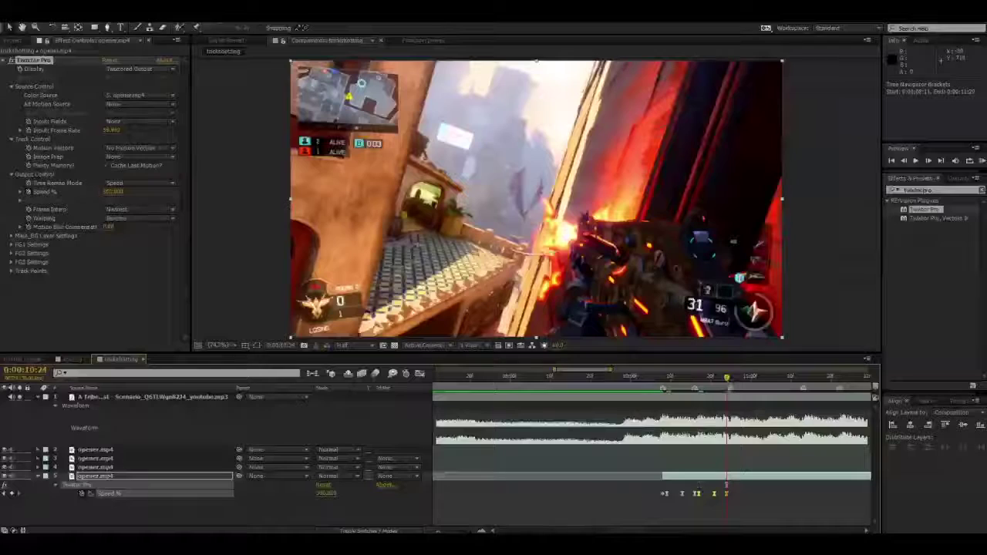
drag(607, 532, 628, 531)
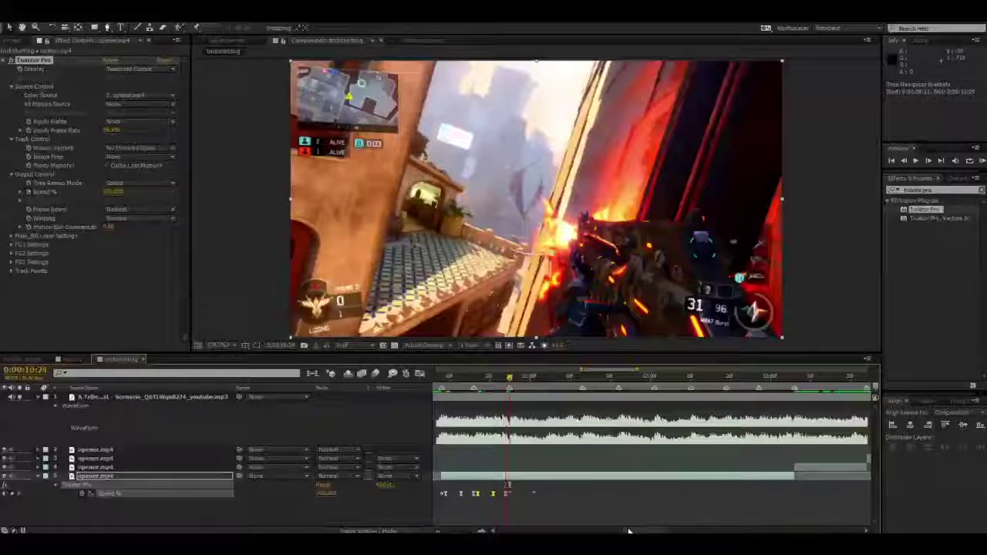
key(Page_Down)
key(ctrl+v)
drag(554, 493, 578, 493)
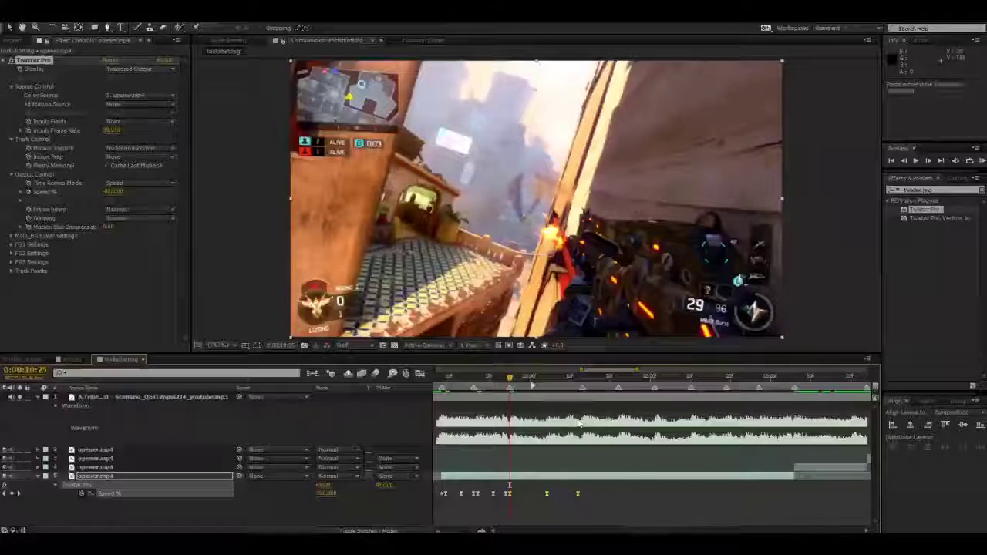
- Paste the Speed % keyframes at 0:00:11:13 and compress them to end one frame before 0:00:11:22
drag(518, 377, 582, 383)
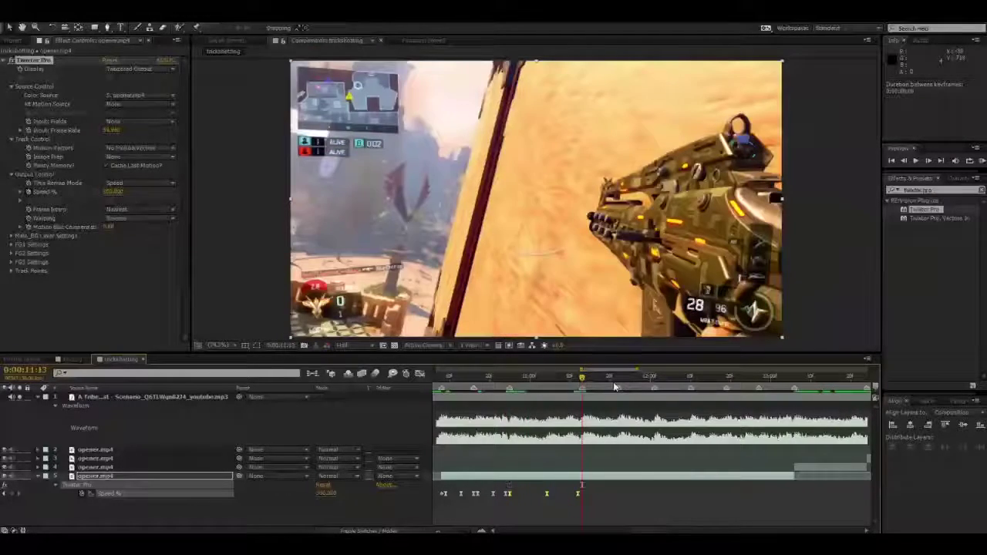
click(615, 383)
key(ctrl+v)
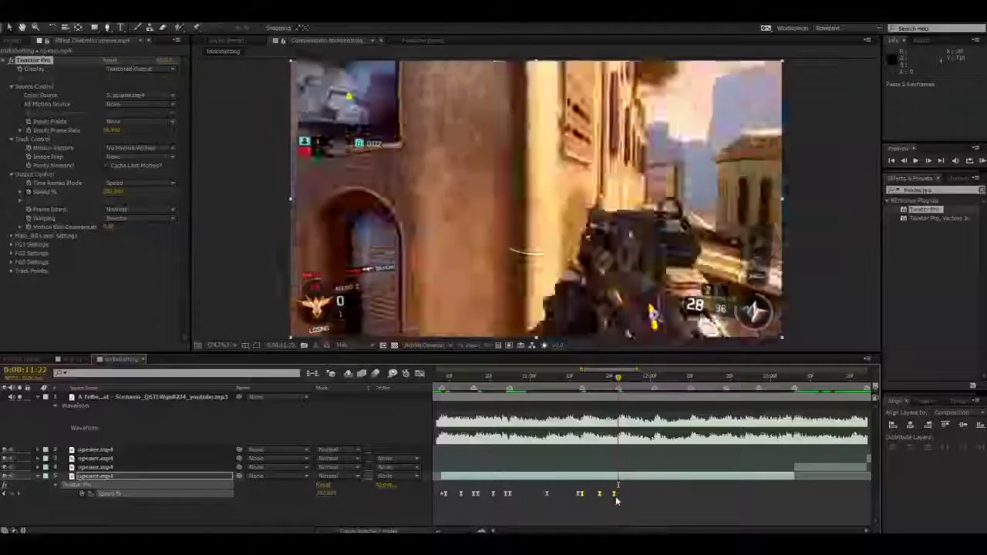
- Paste the copied Speed % keyframes at 0:00:11:22 and compress them to end on the beat marker at 0:00:12:01
key(ctrl+v)
click(654, 383)
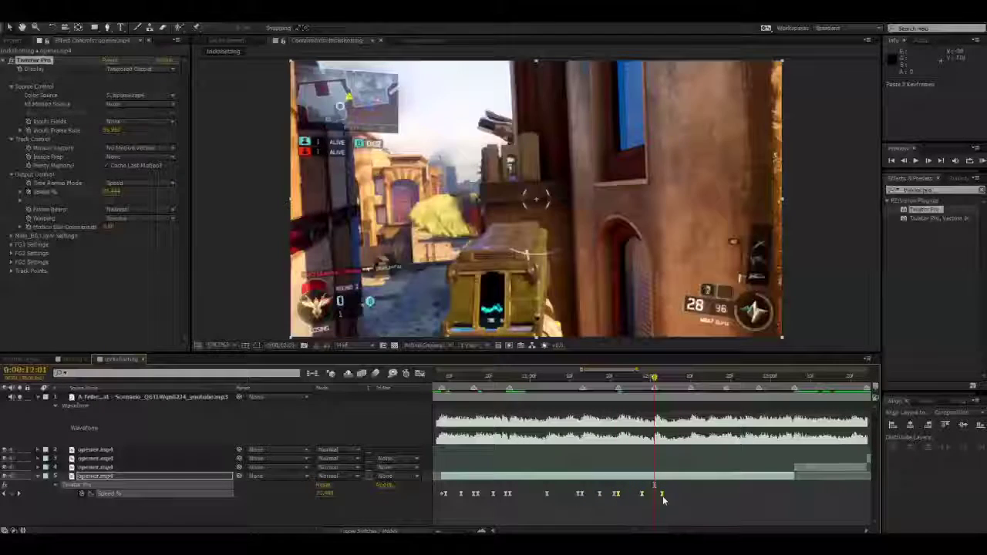
drag(662, 494, 655, 496)
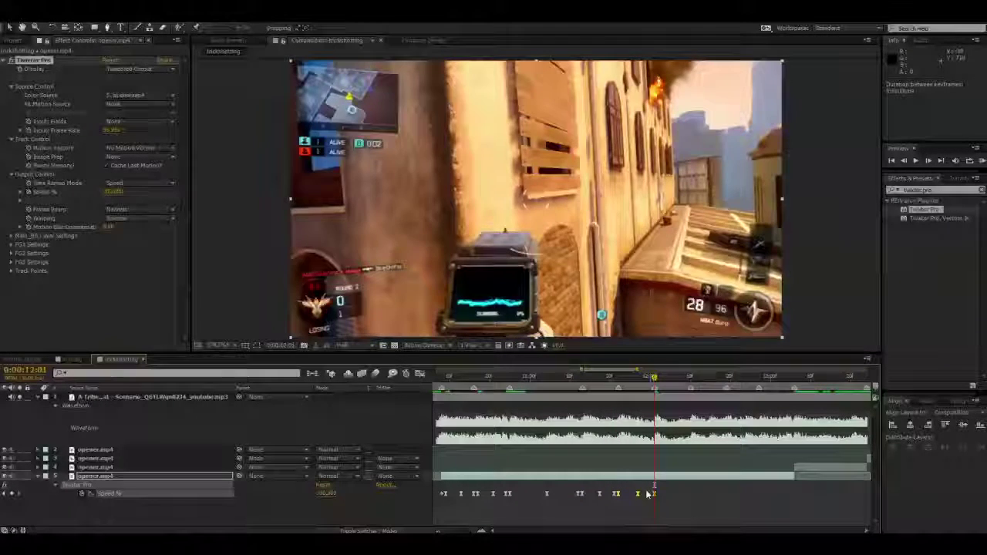
- Paste the Speed % keyframes at 0:00:12:02 and compress them to end one frame before the marker at 0:00:12:10
key(ctrl+v)
click(691, 377)
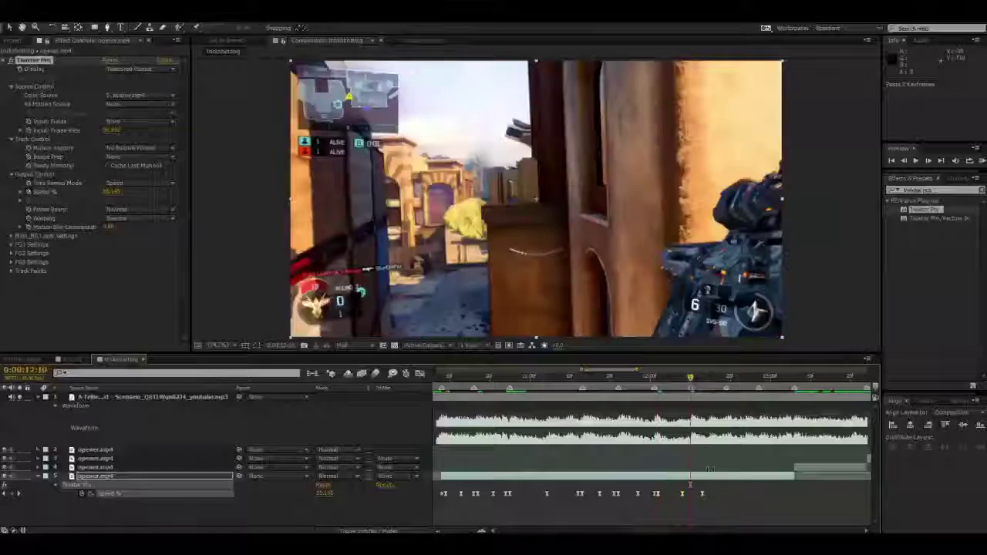
drag(703, 494, 688, 495)
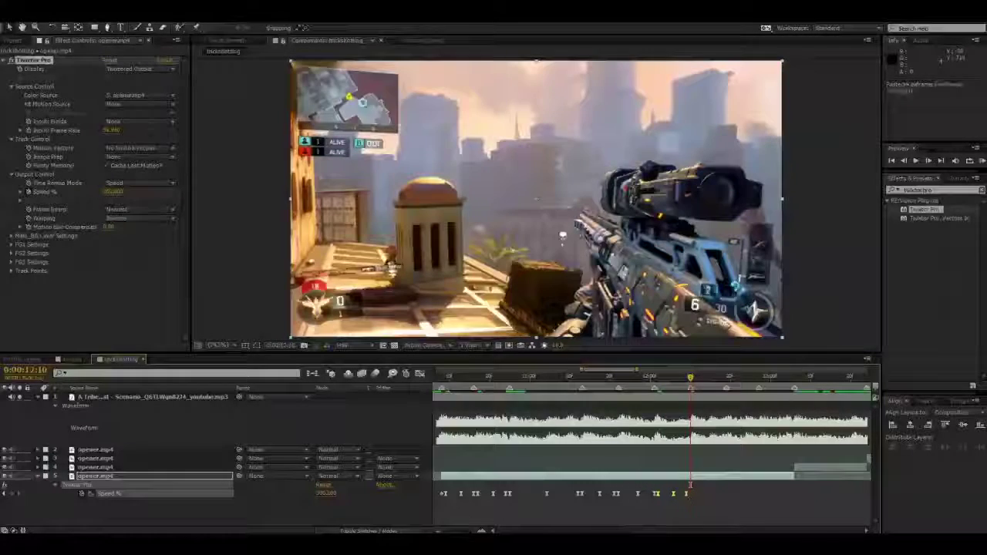
- Paste another set of Speed % keyframes at 0:00:12:10 and compress them to end one frame before 0:00:12:19
key(ctrl+v)
click(728, 377)
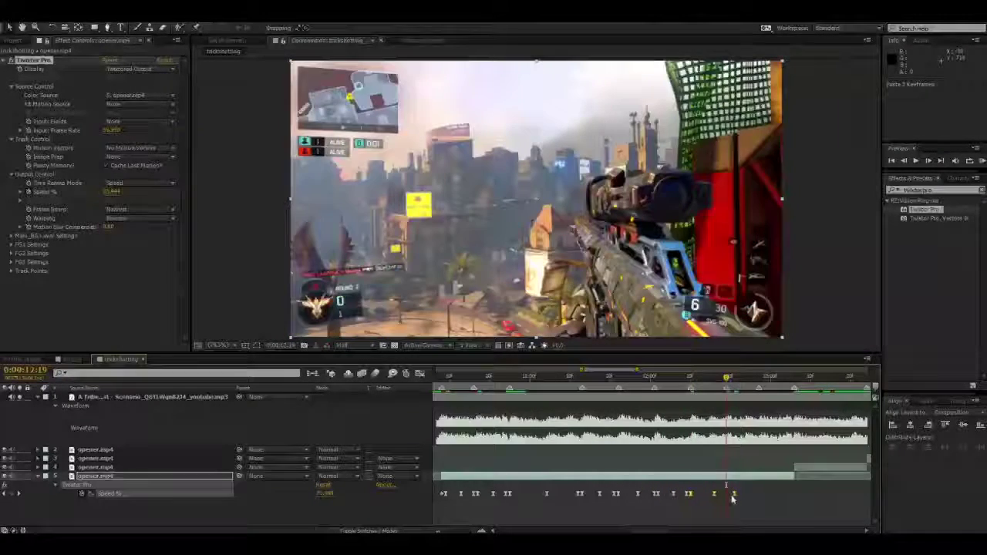
drag(734, 495, 722, 498)
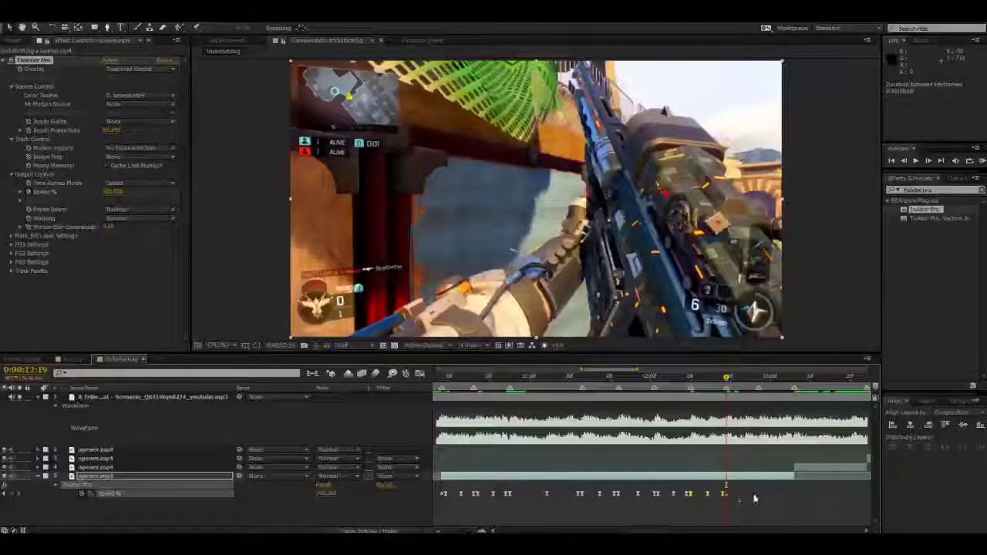
- Paste the Speed % keyframes again at 0:00:12:19 and compress them to end one frame before the marker at 0:00:12:27
key(ctrl+v)
click(764, 377)
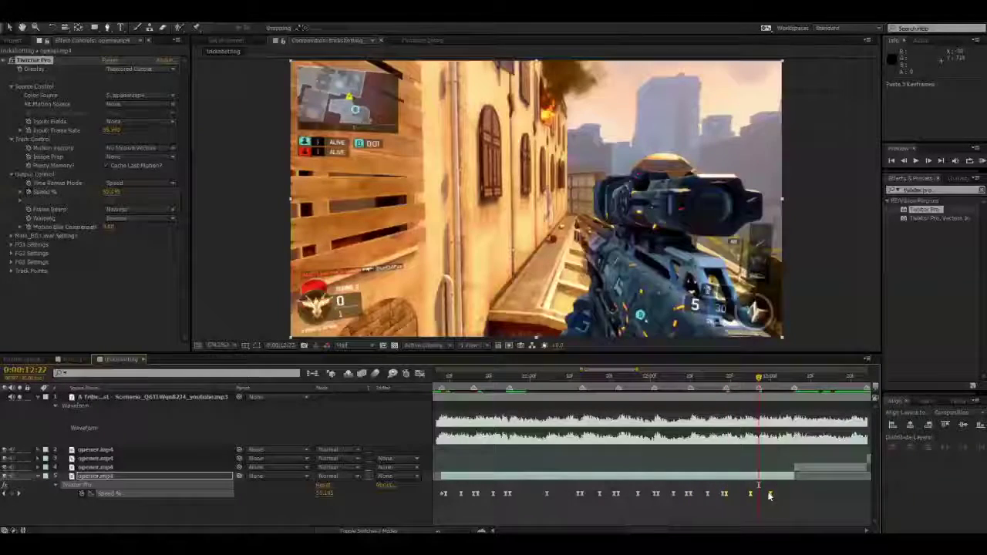
drag(769, 496, 755, 498)
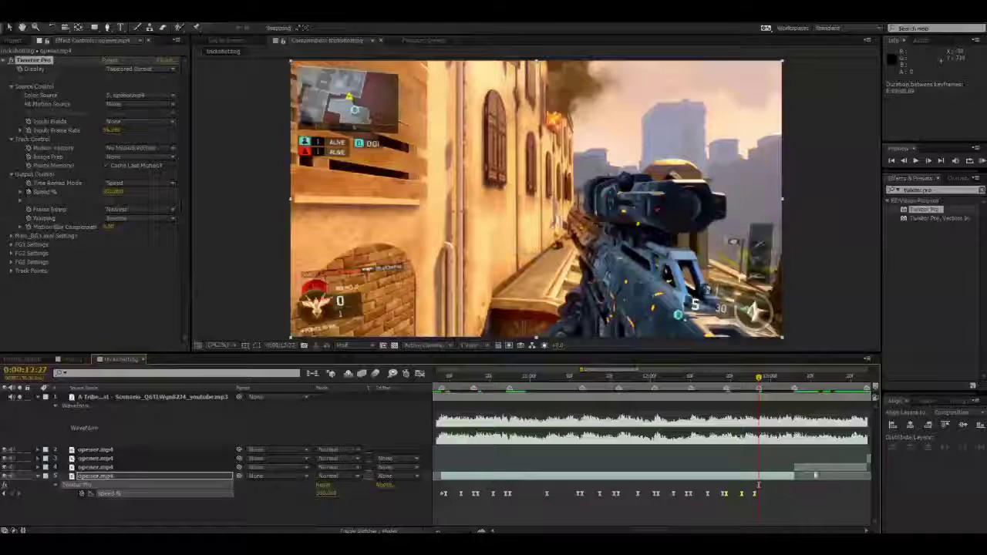
- Paste the Speed % keyframes at 0:00:12:27 and compress them to end at 0:00:13:05, just before the layer's cut
key(ctrl+v)
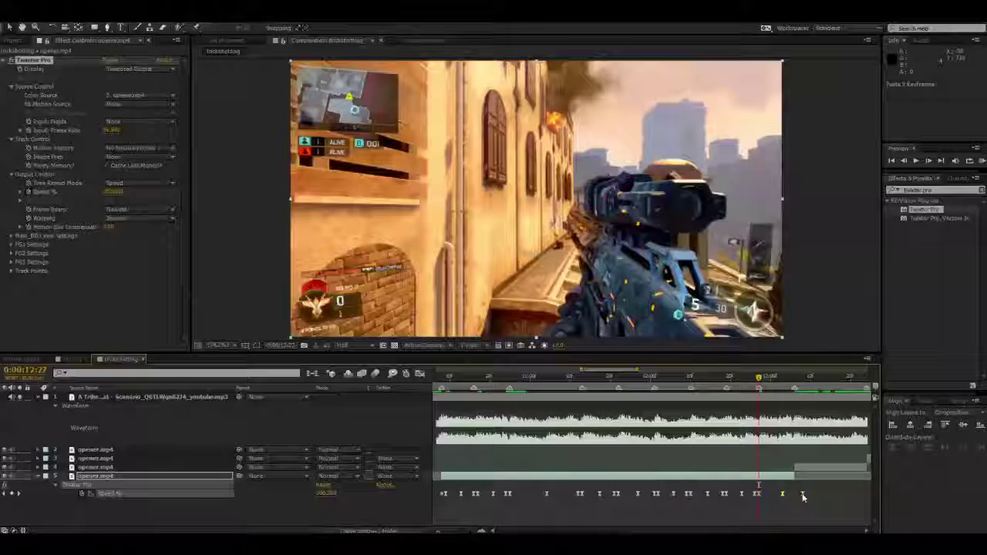
drag(803, 495, 792, 480)
click(779, 427)
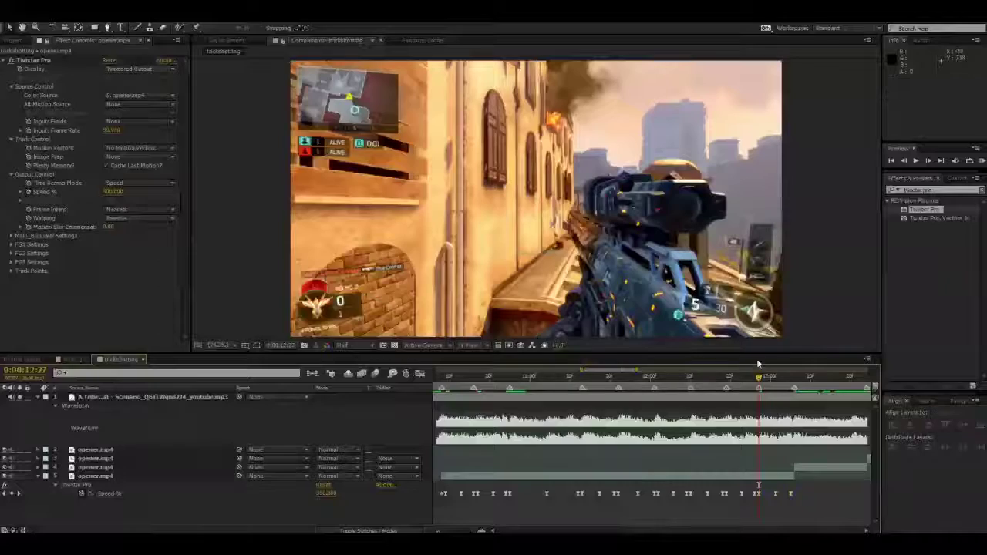
- Slip the fifth layer's footage to earlier content without moving its edges, and preview the retimed section through the cut at 0:00:13:06
drag(759, 376, 791, 380)
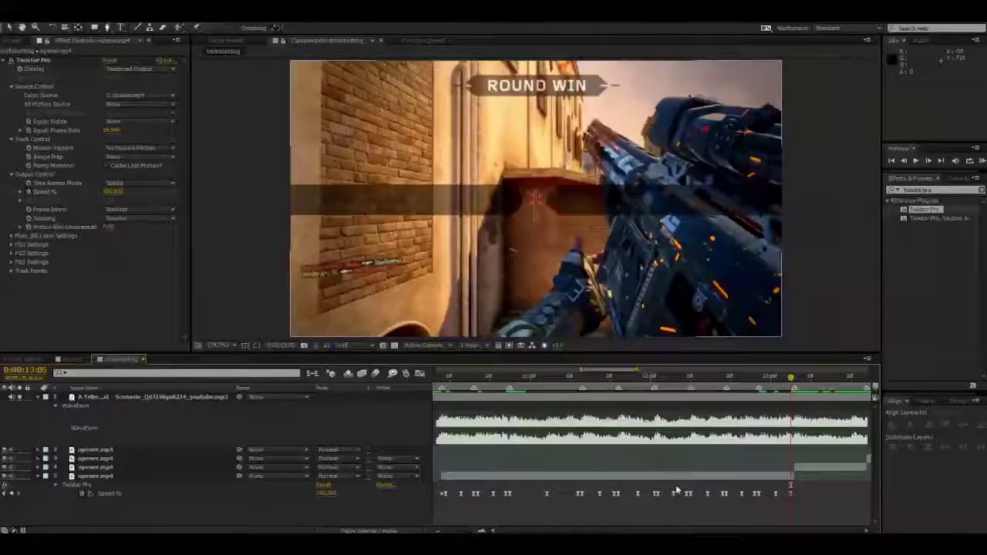
click(640, 476)
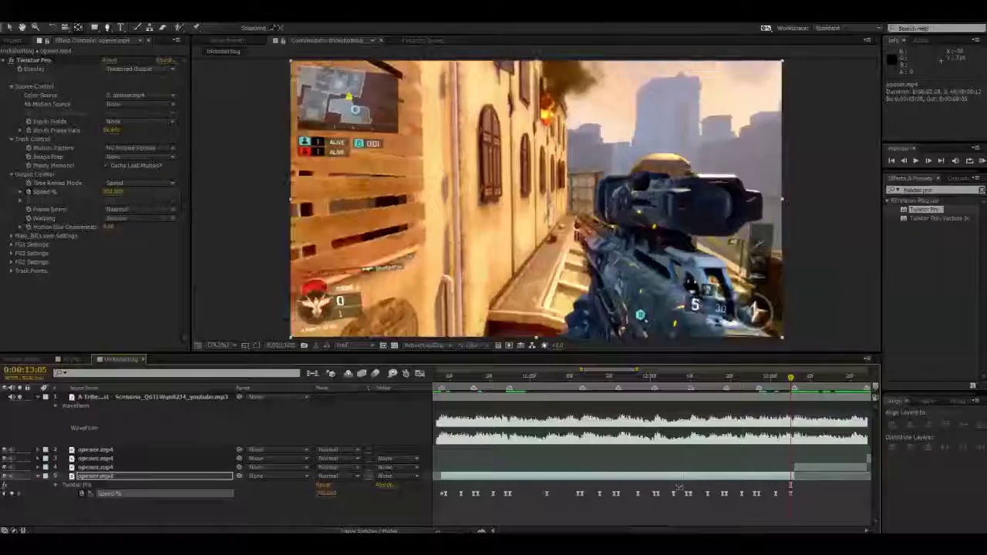
drag(683, 487, 686, 487)
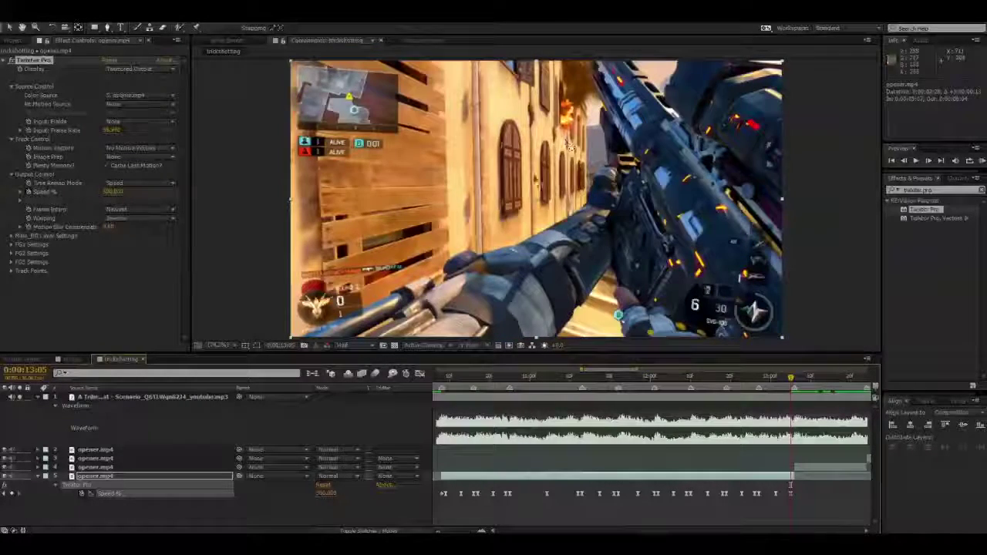
click(754, 429)
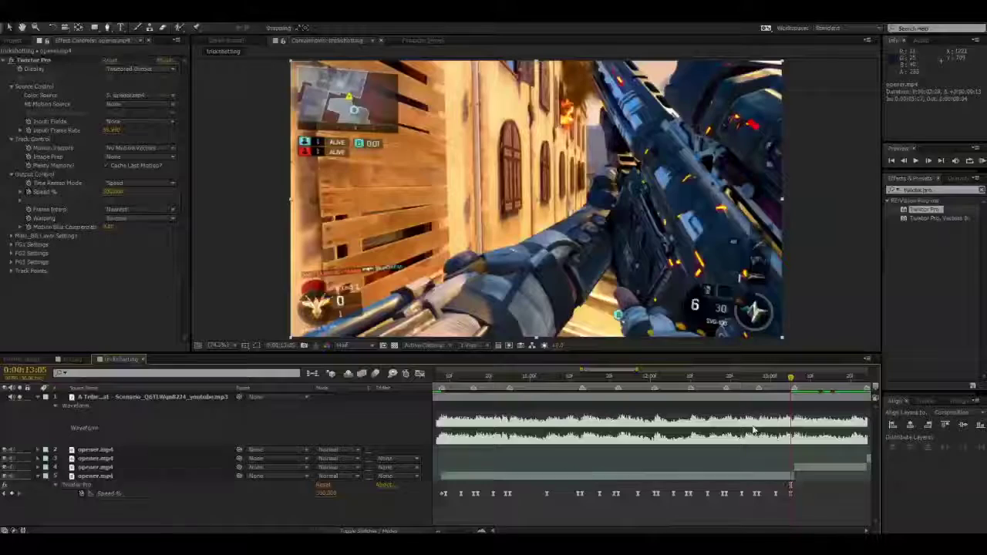
drag(790, 379, 790, 378)
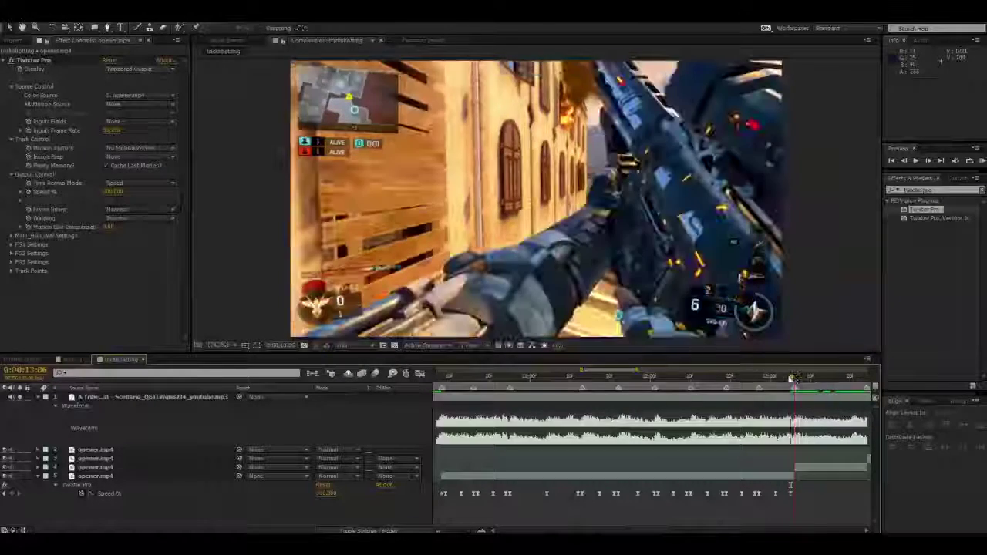
scroll(764, 424, down, 2)
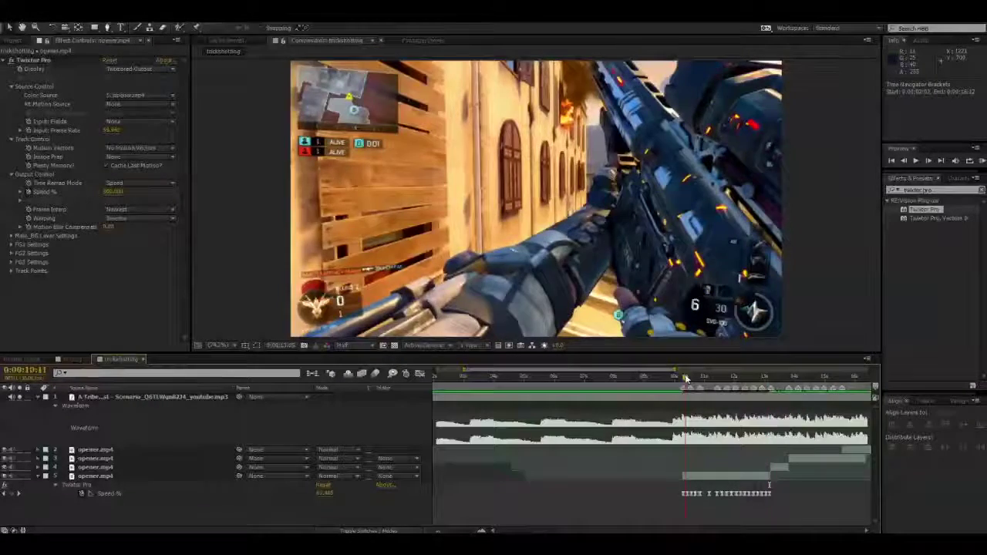
click(685, 377)
drag(688, 378, 783, 381)
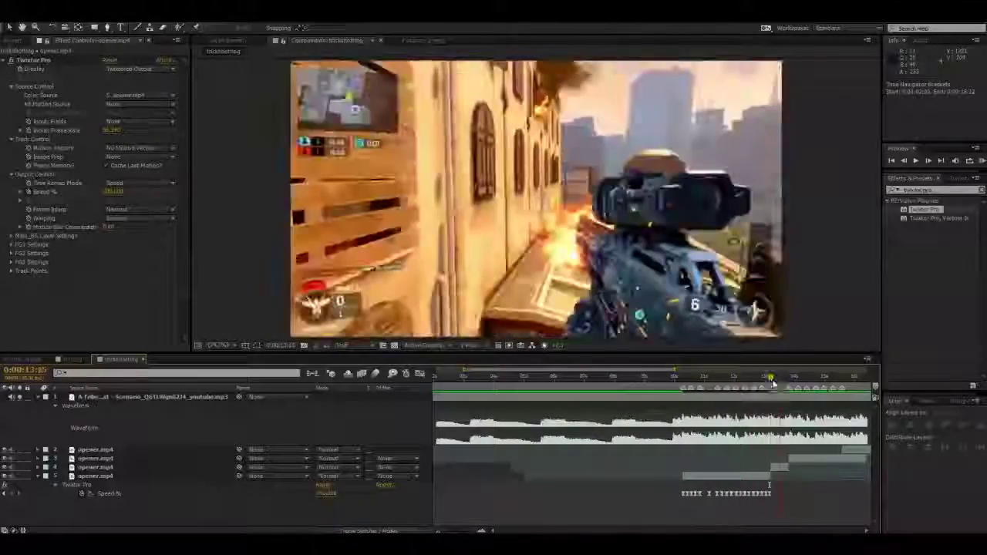
- Apply Twixtor Pro to the fourth layer with a 59.94 input frame rate, No Motion Vectors and Nearest frame interpolation
click(39, 479)
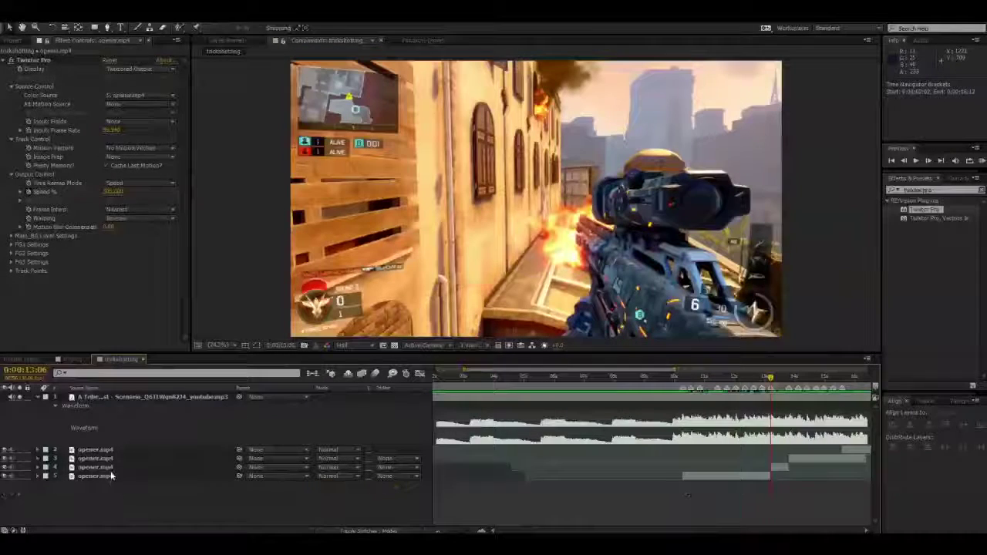
click(113, 467)
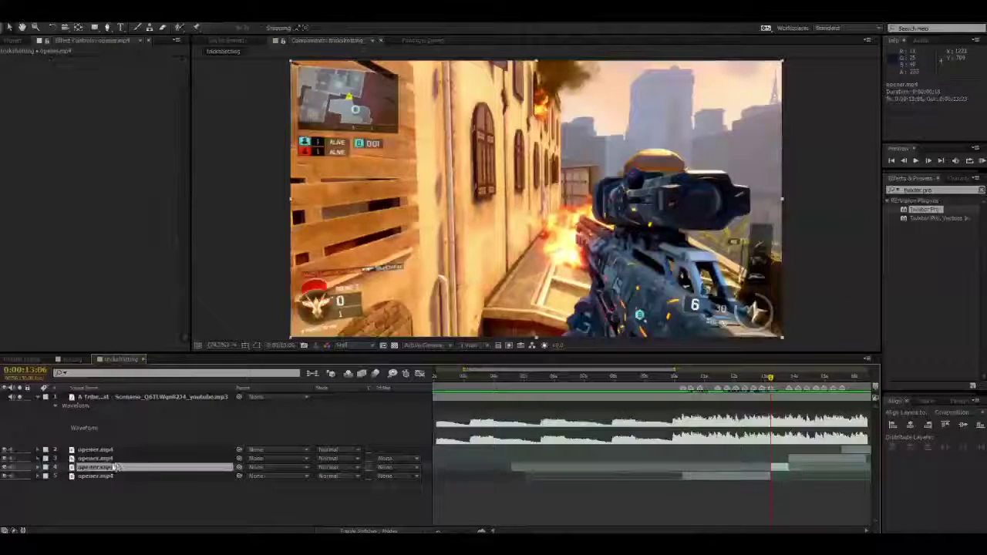
double_click(935, 210)
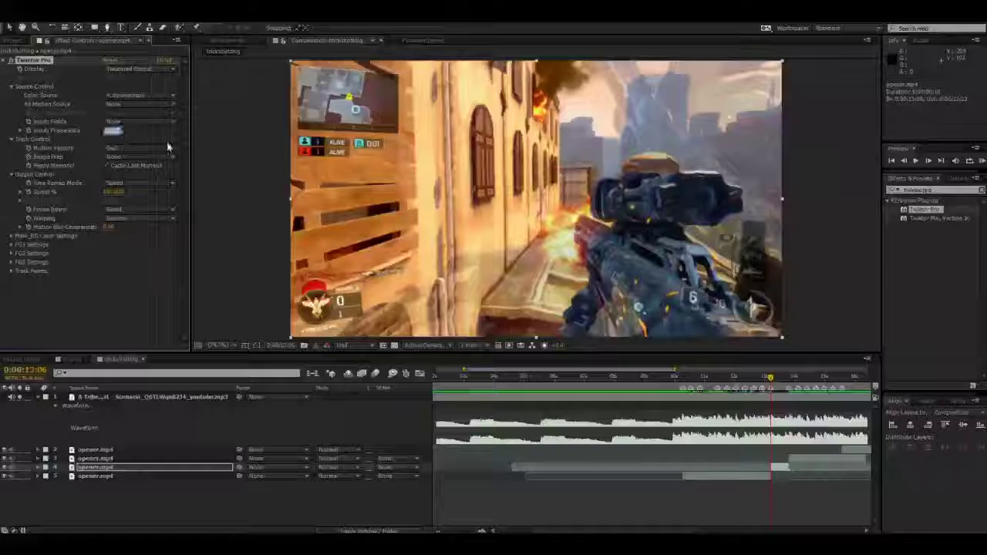
text(59.94)
key(Return)
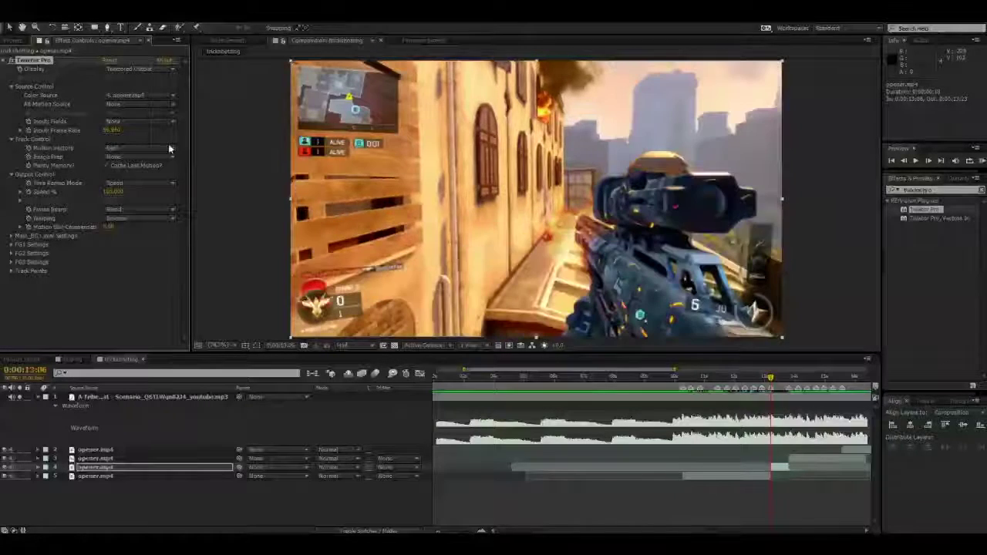
click(146, 151)
click(143, 159)
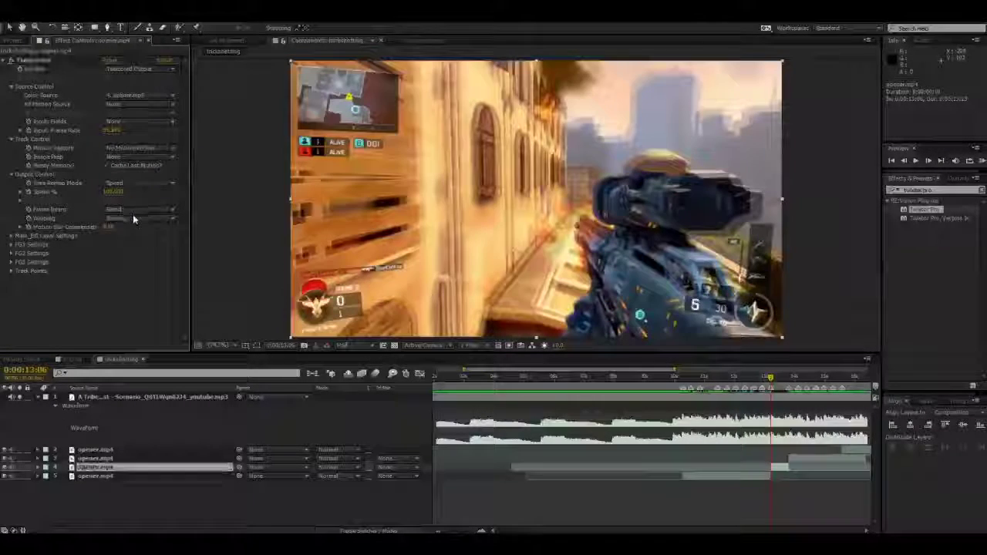
click(133, 214)
click(132, 220)
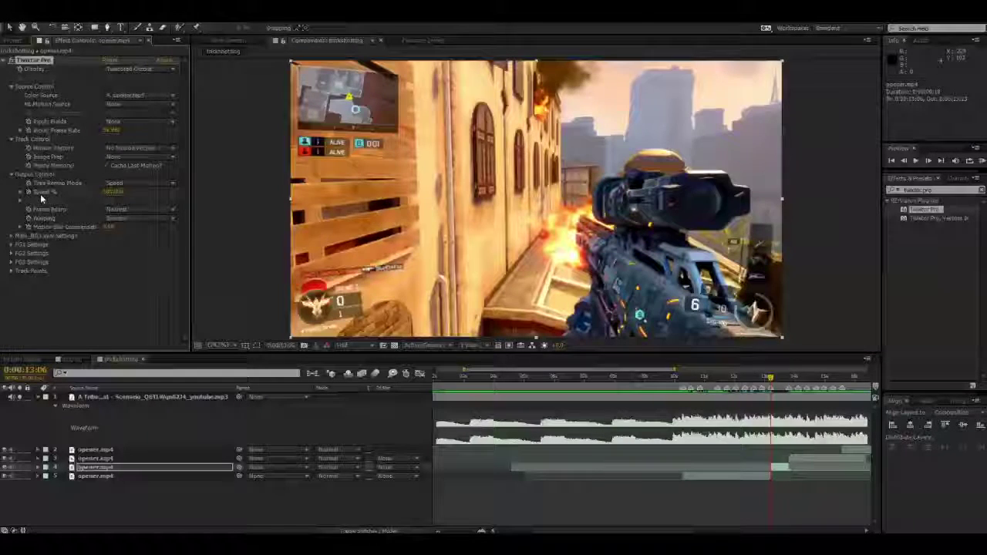
- Keyframe Speed % on the fourth layer, paste the speed keyframes at 0:00:13:07, and stretch them to end one frame before 0:00:13:24
key(Page_Down)
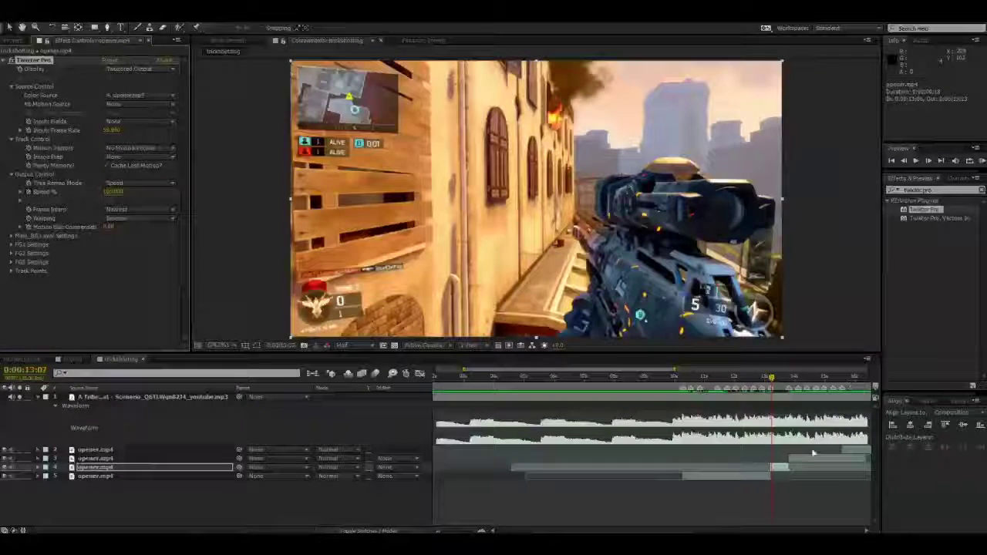
key(u)
scroll(791, 477, up, 5)
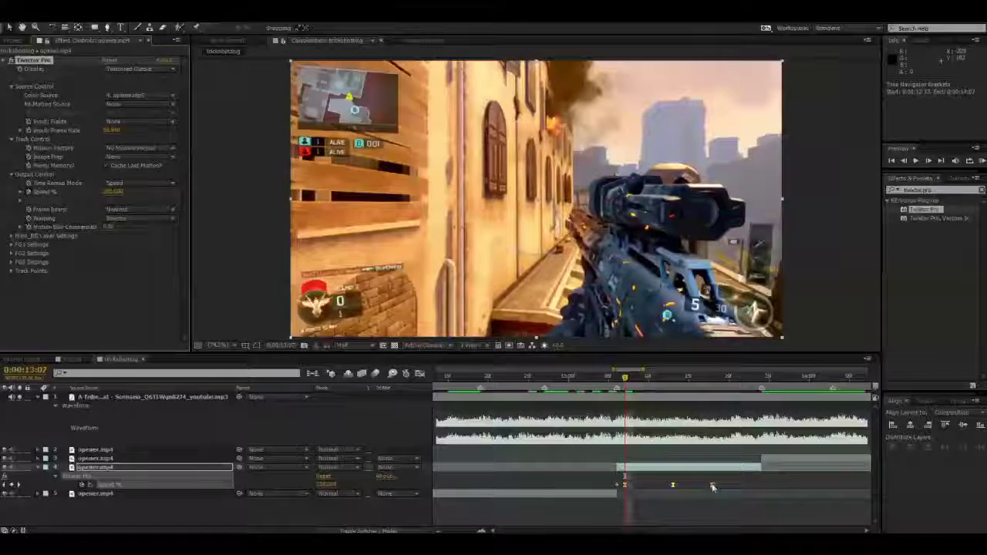
drag(713, 484, 755, 486)
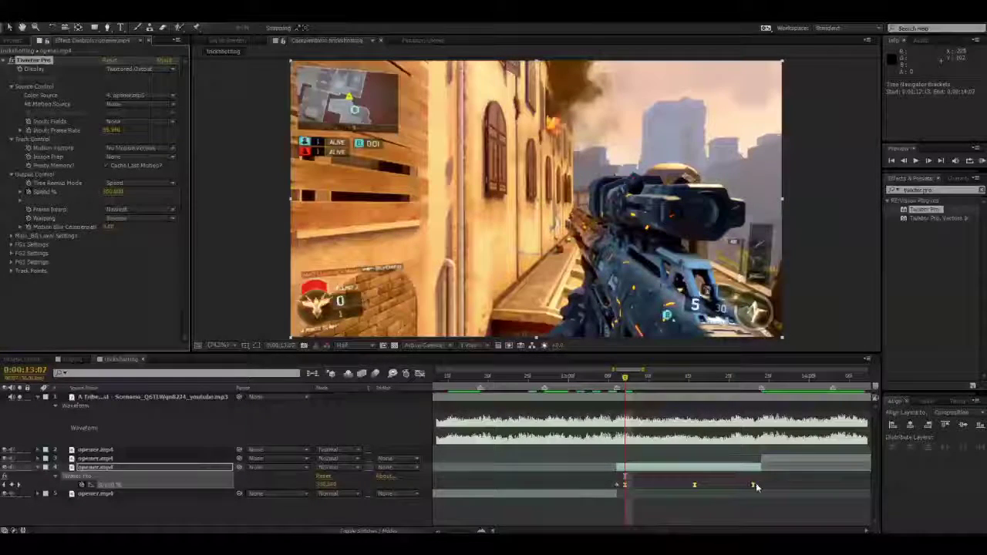
scroll(675, 401, down, 2)
drag(646, 379, 682, 384)
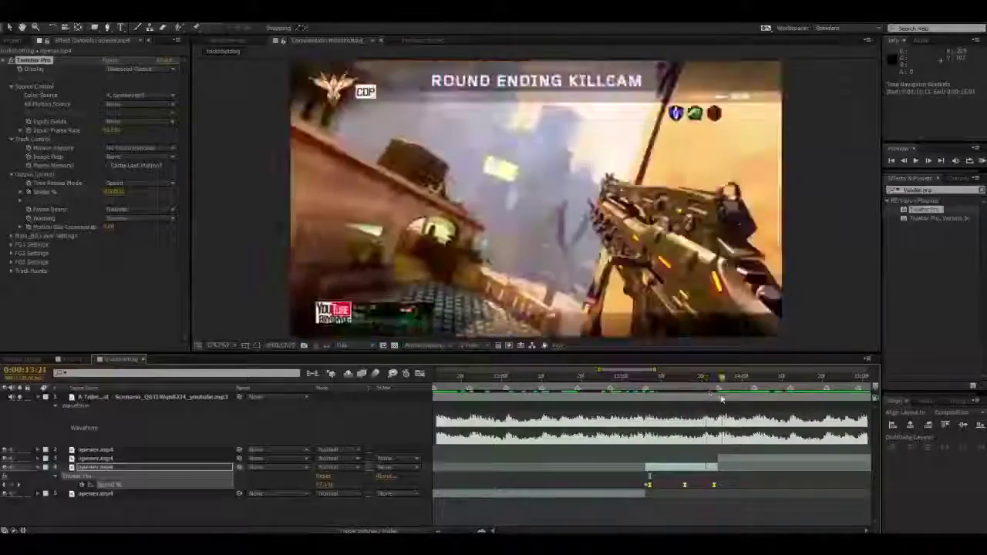
drag(585, 412, 683, 415)
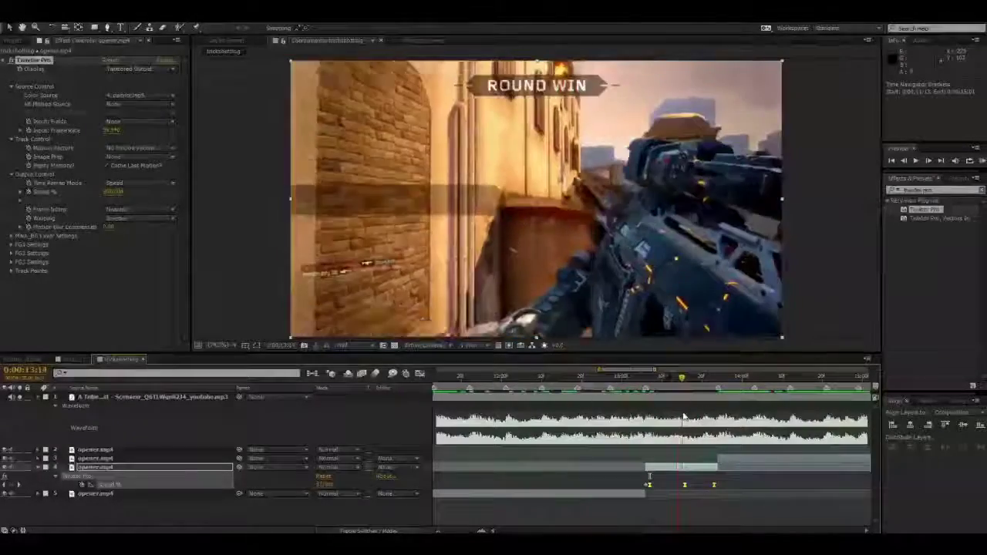
click(419, 375)
click(419, 374)
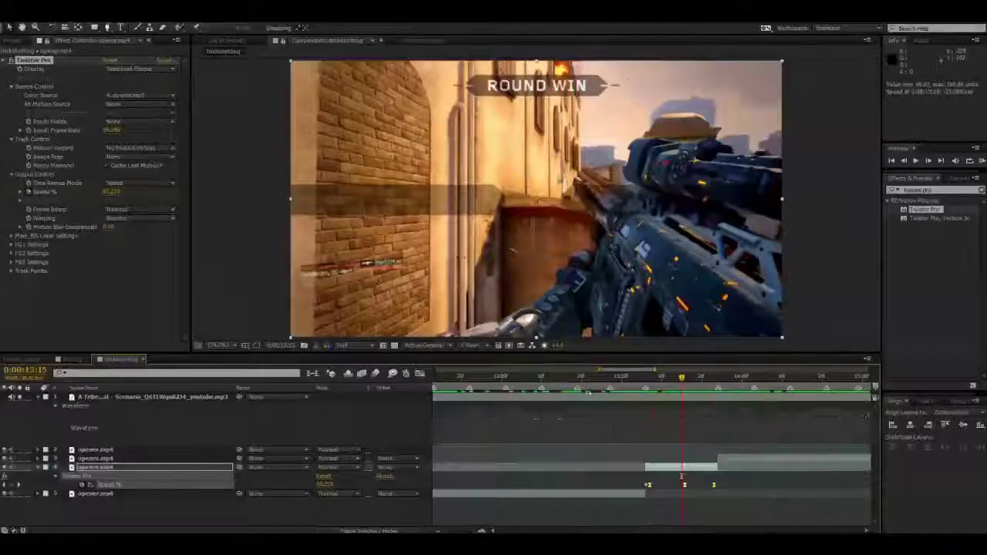
- At 0:00:13:24, apply Twixtor Pro to the third layer with a 59.94 input frame rate, No Motion Vectors and Nearest frame interpolation
drag(622, 379, 718, 380)
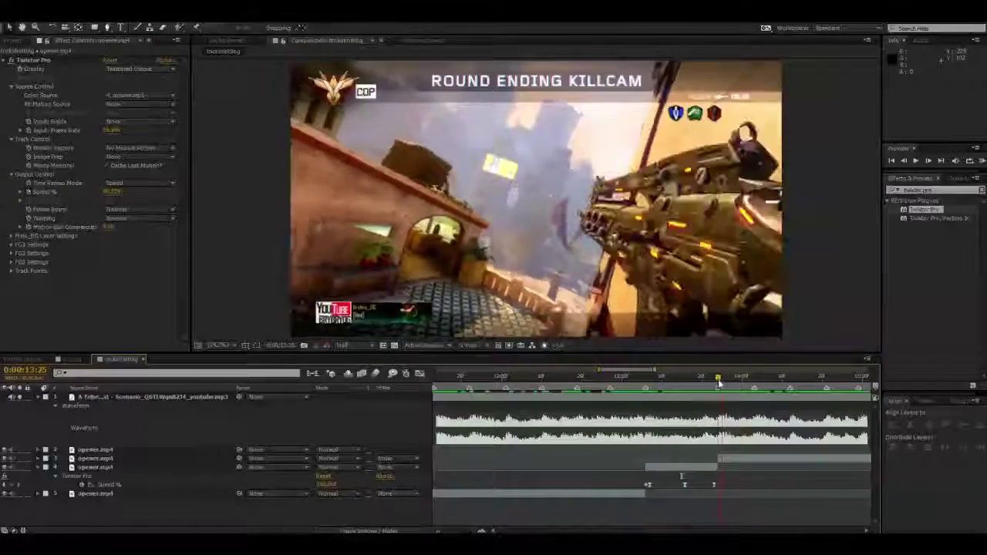
click(40, 467)
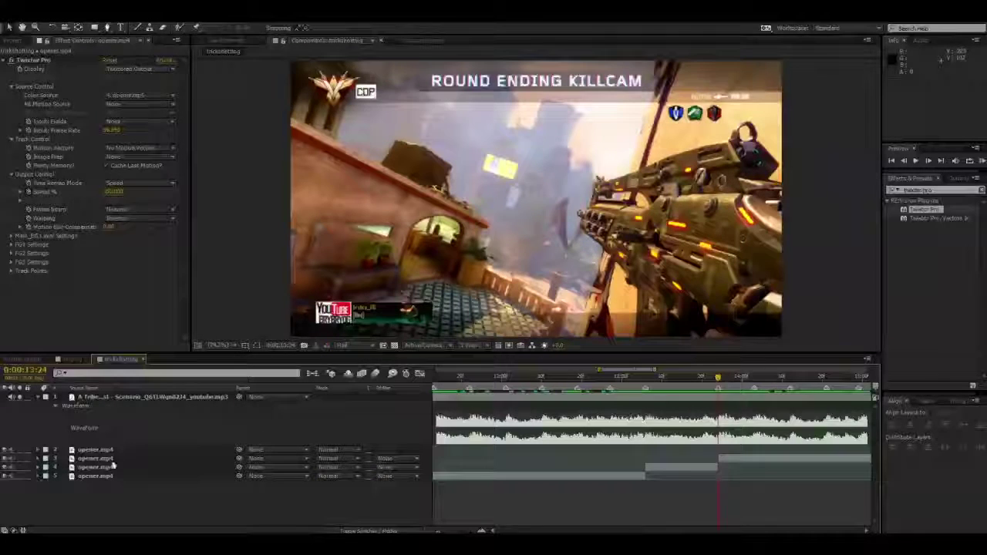
click(116, 459)
double_click(926, 209)
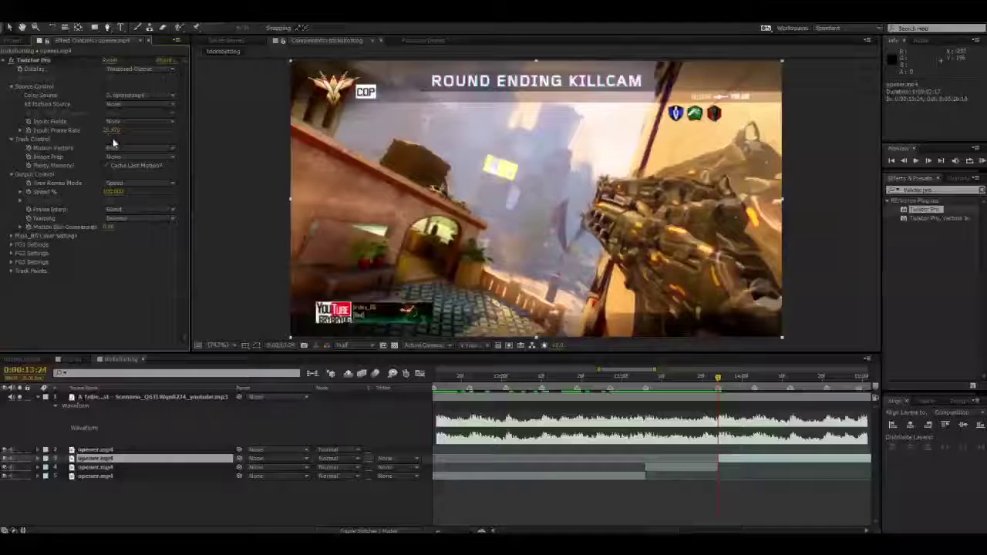
click(112, 131)
text(59.94)
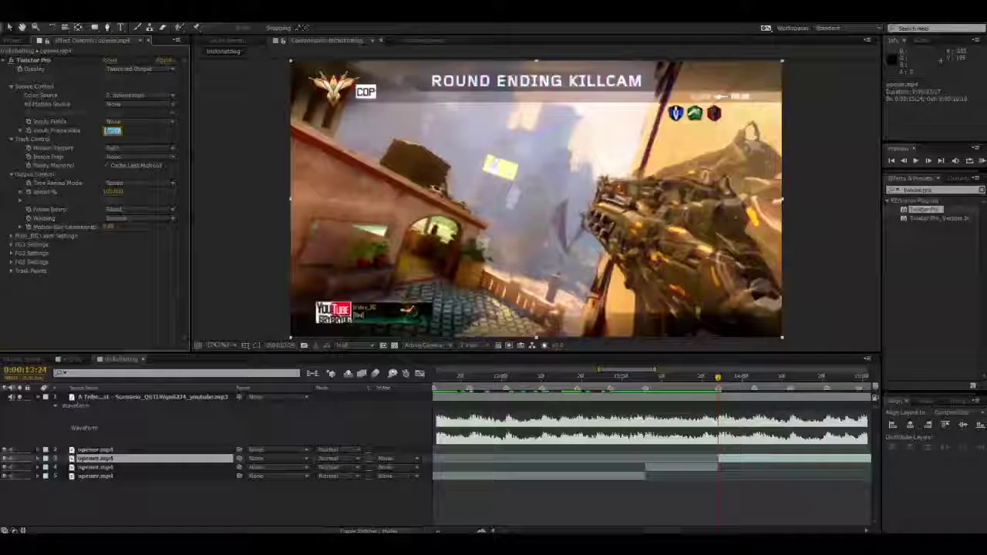
key(Return)
click(139, 148)
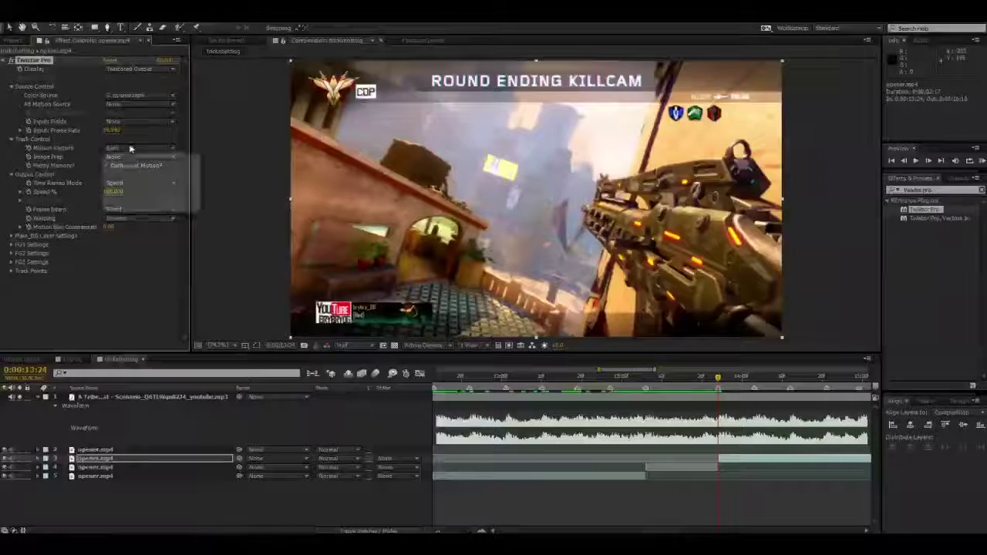
click(131, 158)
click(128, 209)
click(133, 221)
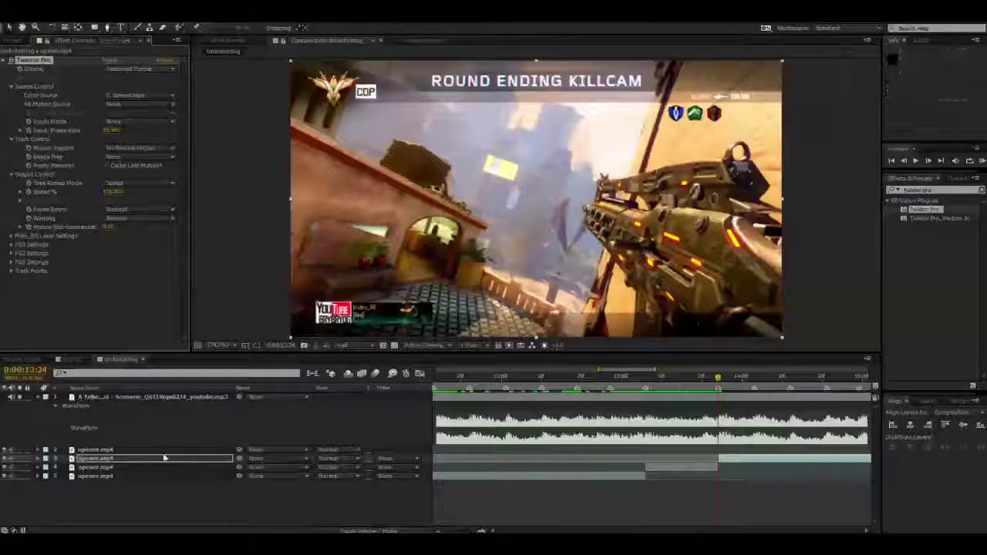
- Keyframe Speed % on the third layer, paste the speed keyframes at 0:00:13:25, and compress them to end one frame before 0:00:14:03
drag(647, 530, 668, 530)
scroll(607, 426, down, 1)
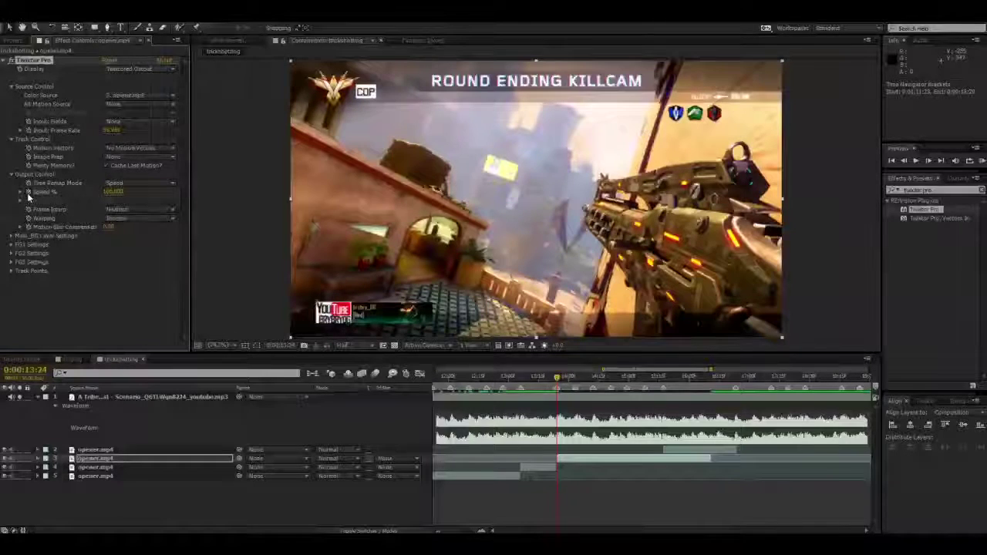
key(ctrl+v)
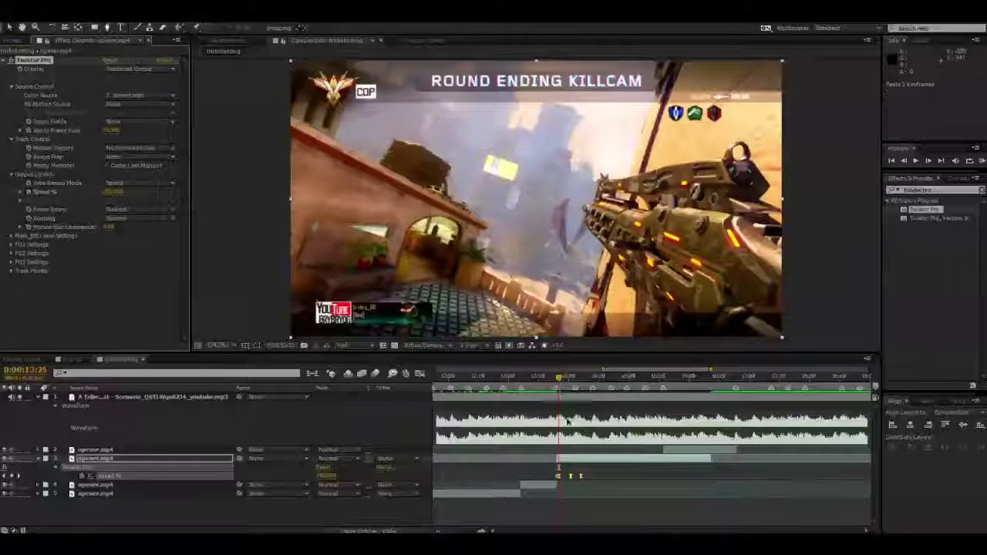
scroll(583, 452, down, 2)
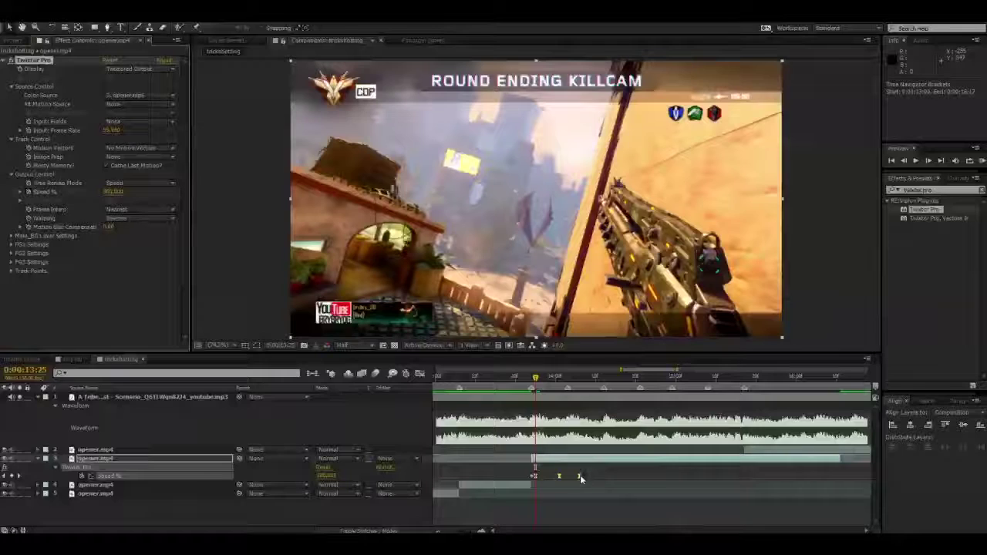
drag(581, 478, 563, 477)
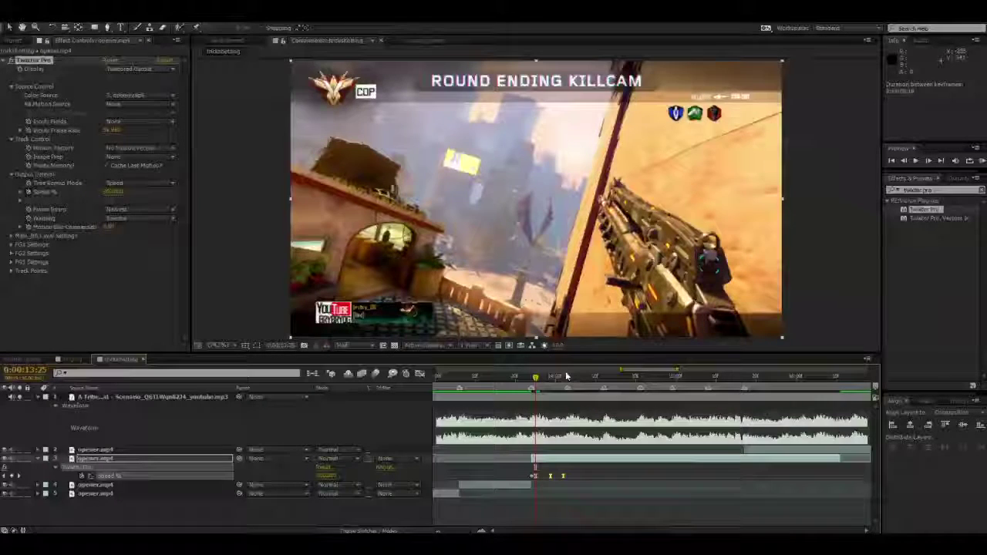
- Paste the speed keyframes at 0:00:14:03 and 0:00:14:12, compressing each set to end one frame before the next beat marker
click(567, 375)
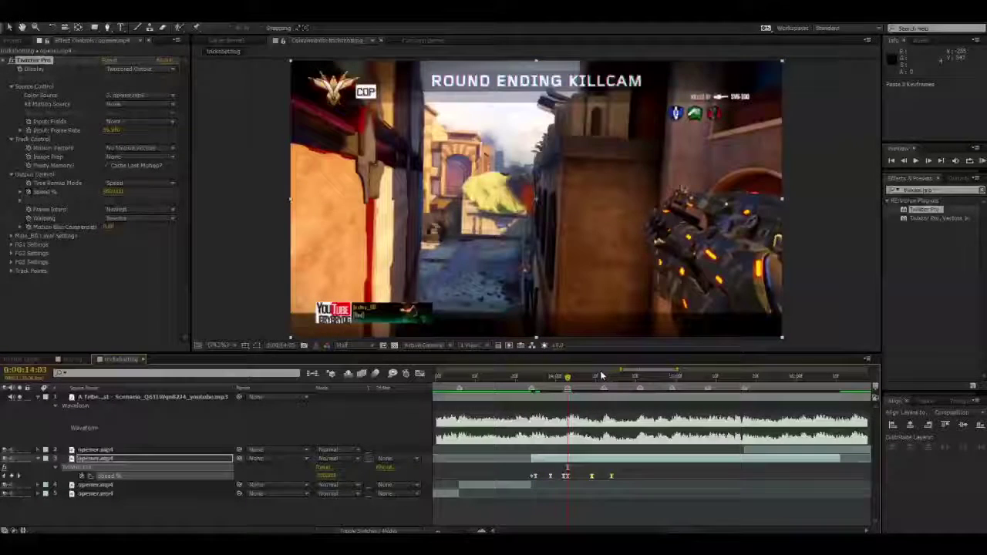
click(604, 376)
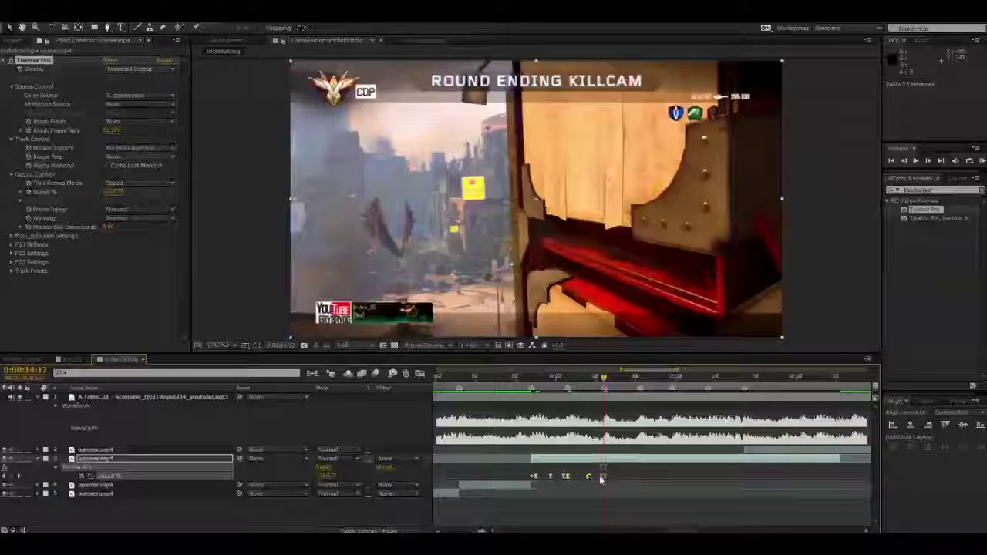
drag(610, 477, 600, 478)
key(ctrl+v)
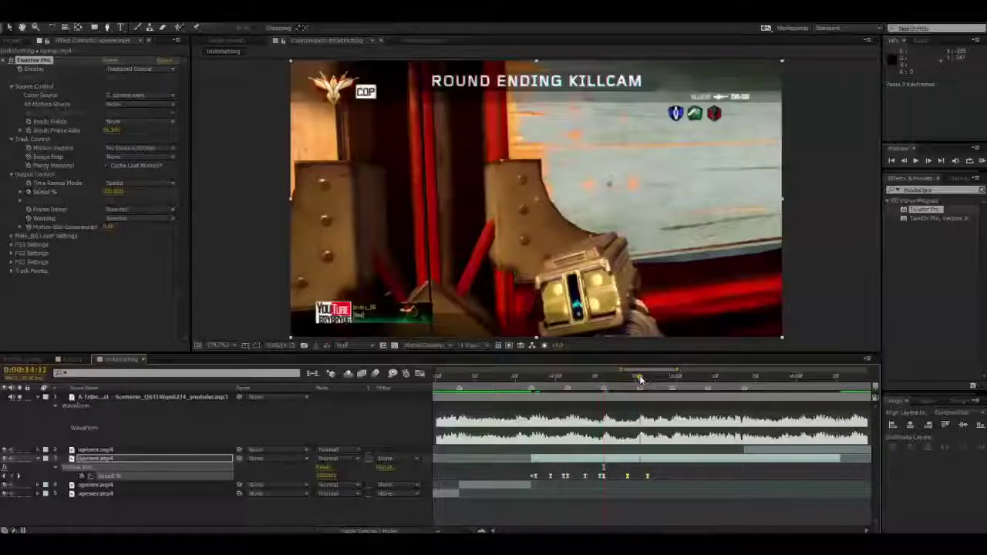
click(640, 377)
drag(648, 476, 636, 479)
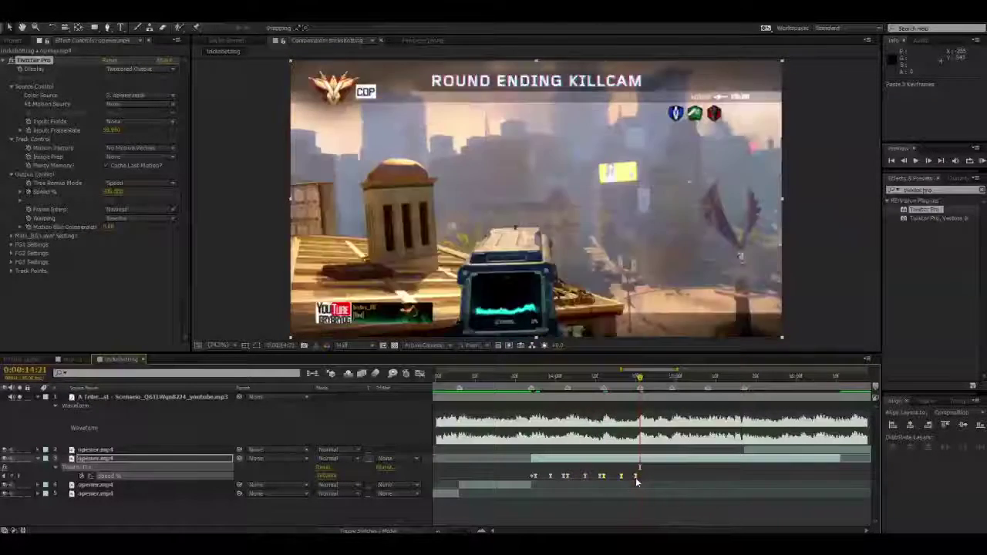
- Paste the speed keyframes at 0:00:14:21, compress them to end one frame before 0:00:15:00, and paste another set there
key(ctrl+v)
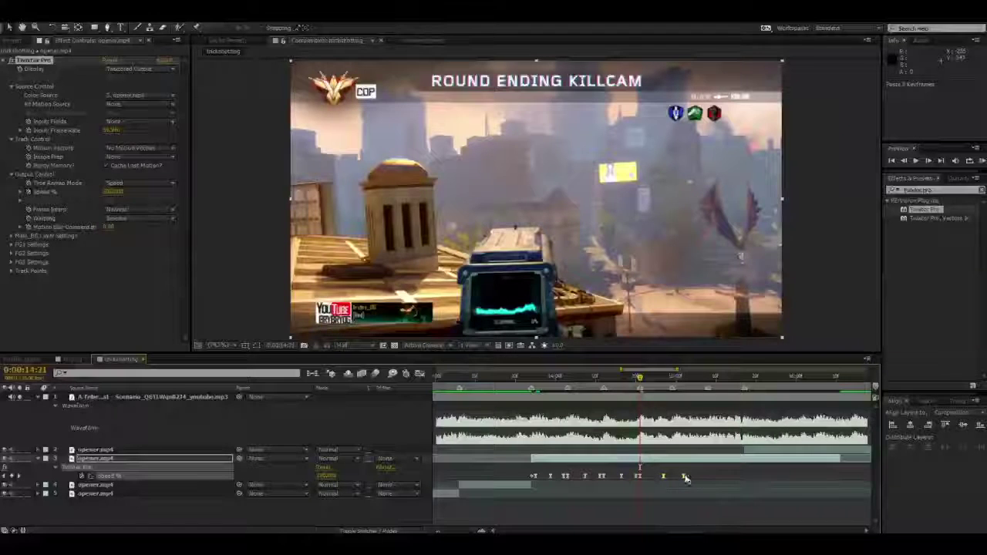
click(685, 478)
drag(695, 473, 639, 481)
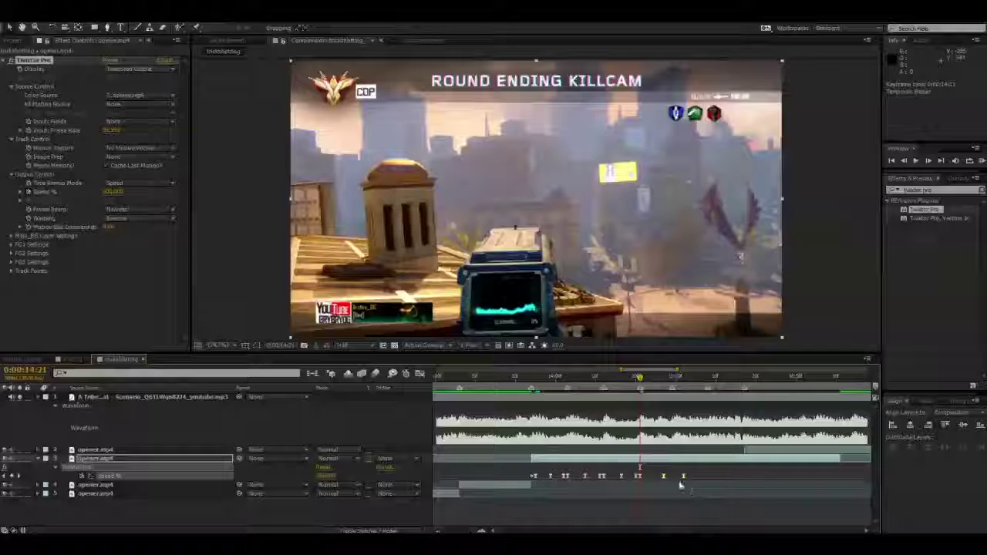
drag(683, 476, 678, 381)
click(672, 380)
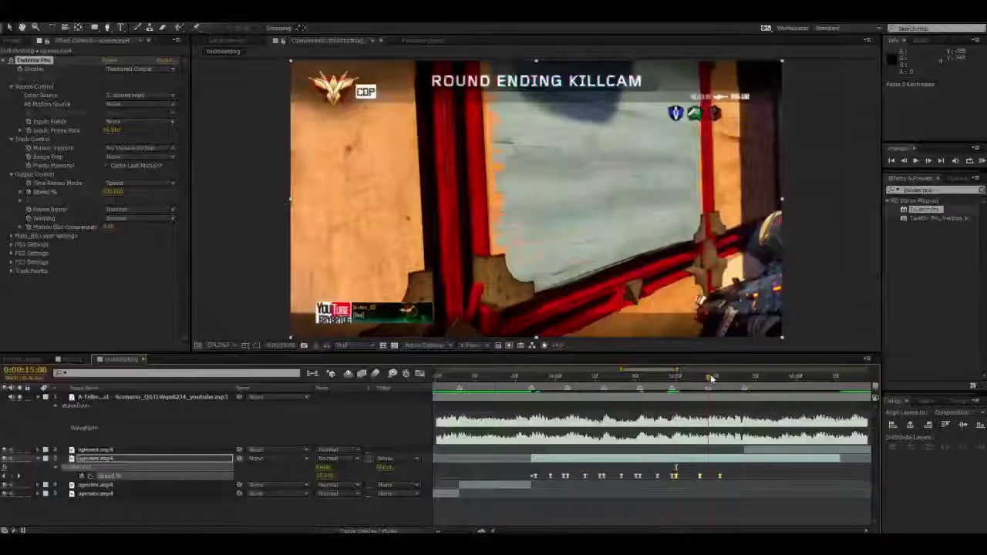
- Fit the keyframes pasted at 0:00:15:00 to the next beat marker, and add another set there ending at 0:00:15:16
click(710, 378)
drag(722, 476, 739, 465)
key(ctrl+v)
click(733, 468)
drag(711, 379, 741, 409)
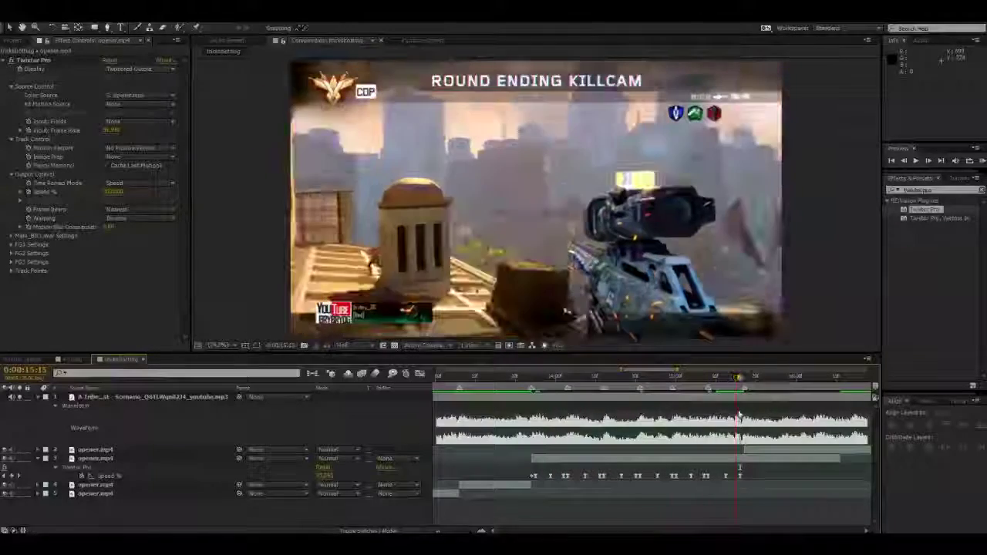
- In the speed graph, raise the third layer's last three speed peaks to 550, and return to the layer bars
click(176, 460)
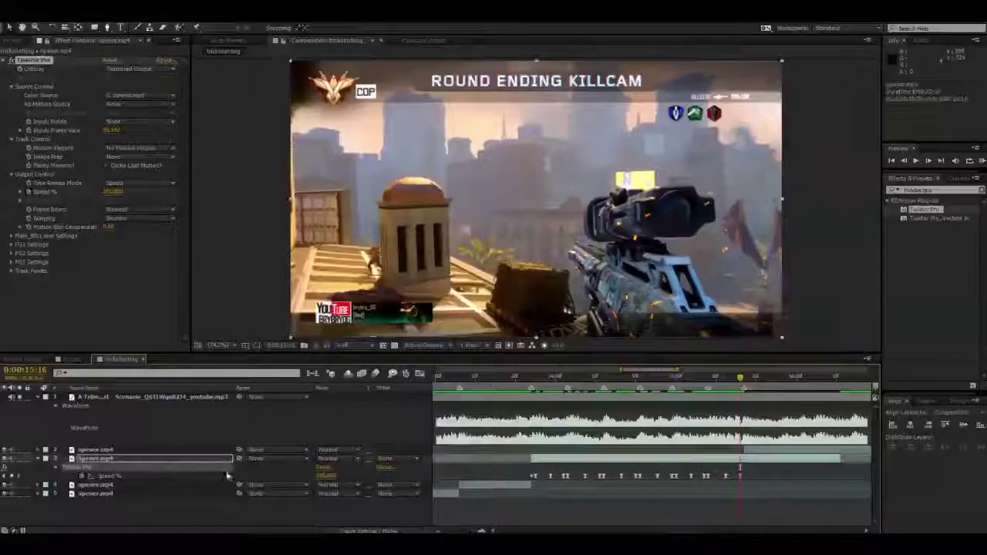
click(419, 374)
drag(760, 417, 674, 399)
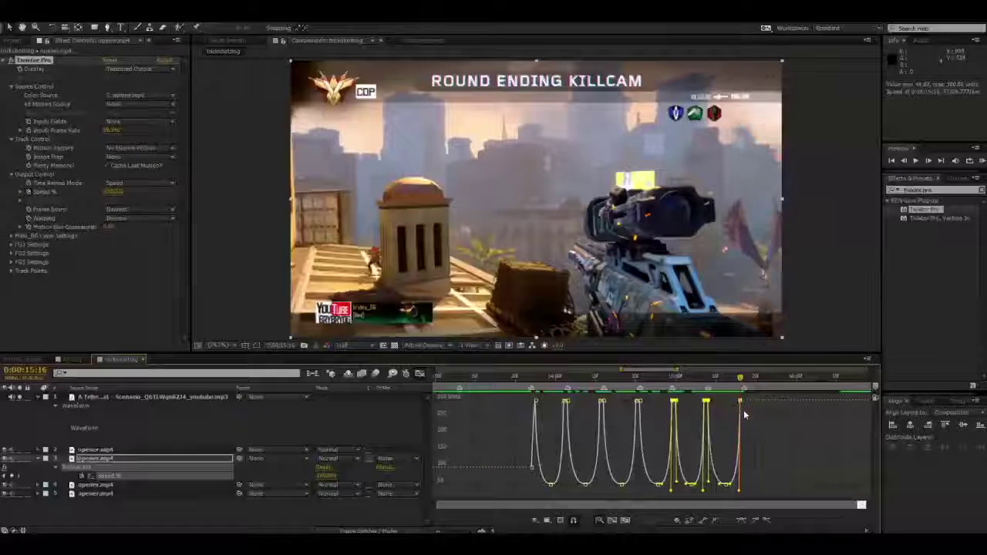
mouse_move(740, 400)
mouse_down()
mouse_move(741, 389)
mouse_move(738, 401)
mouse_up()
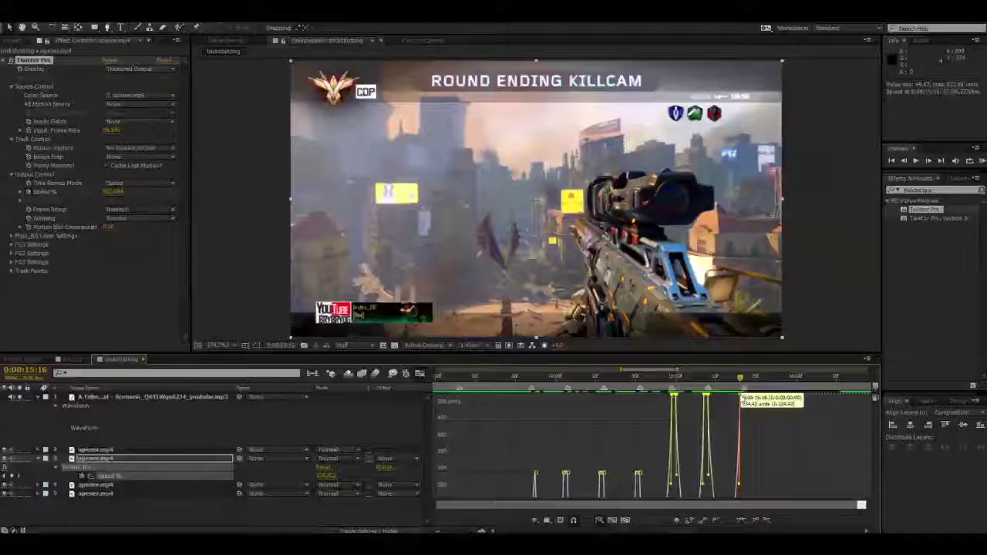
drag(740, 398, 740, 399)
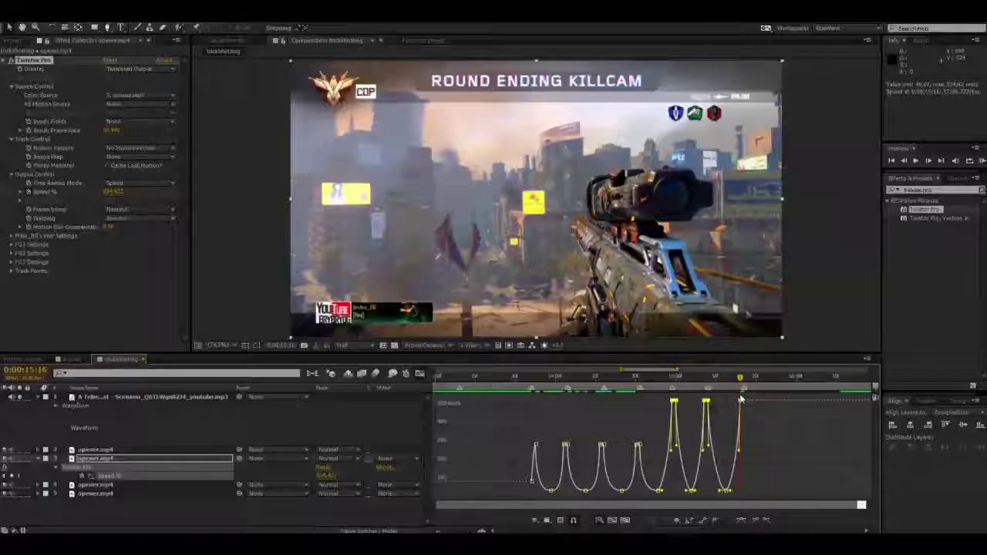
mouse_move(741, 400)
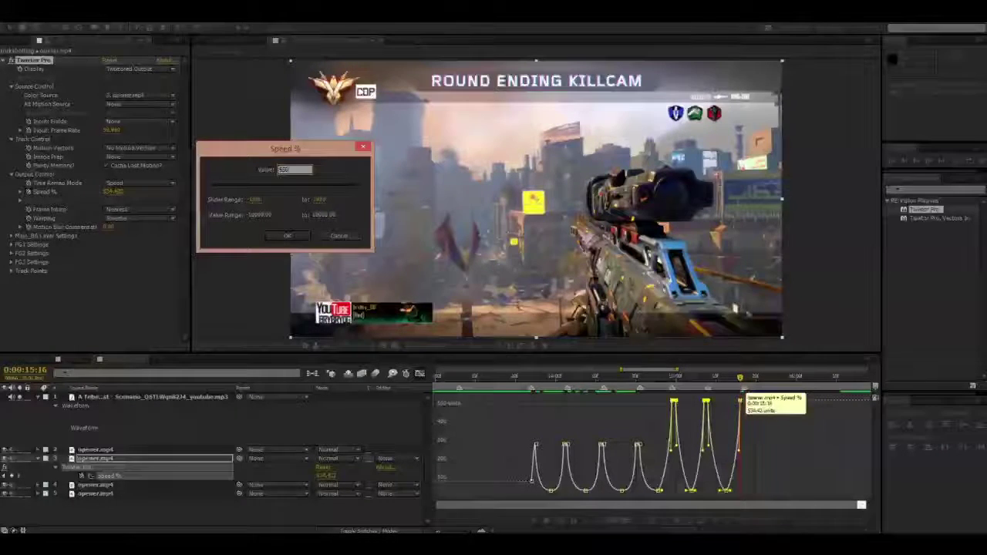
key(Return)
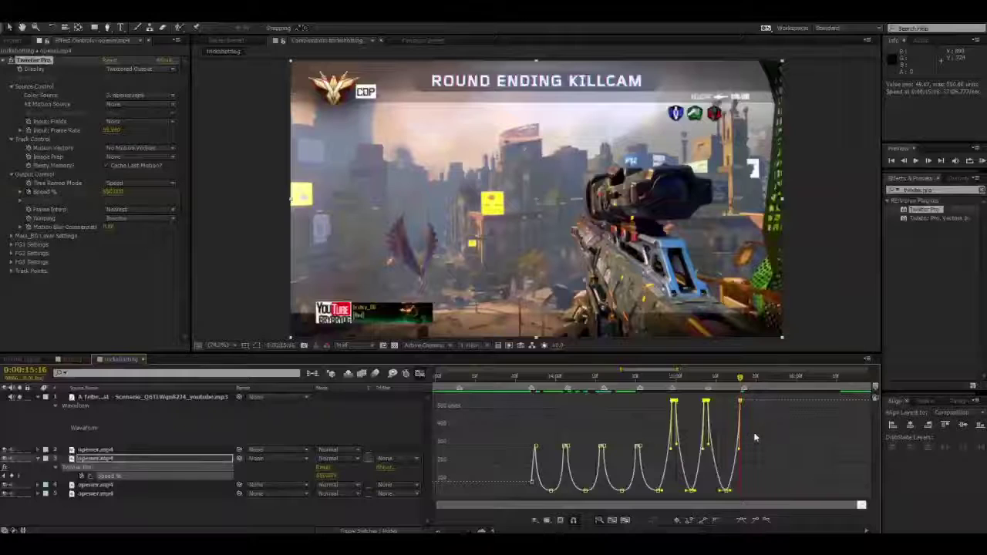
click(718, 420)
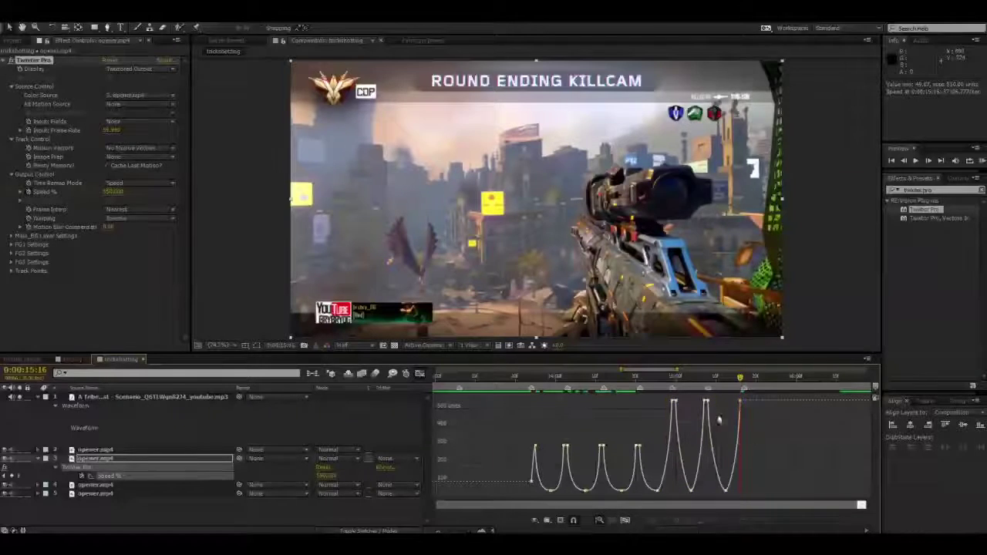
click(420, 373)
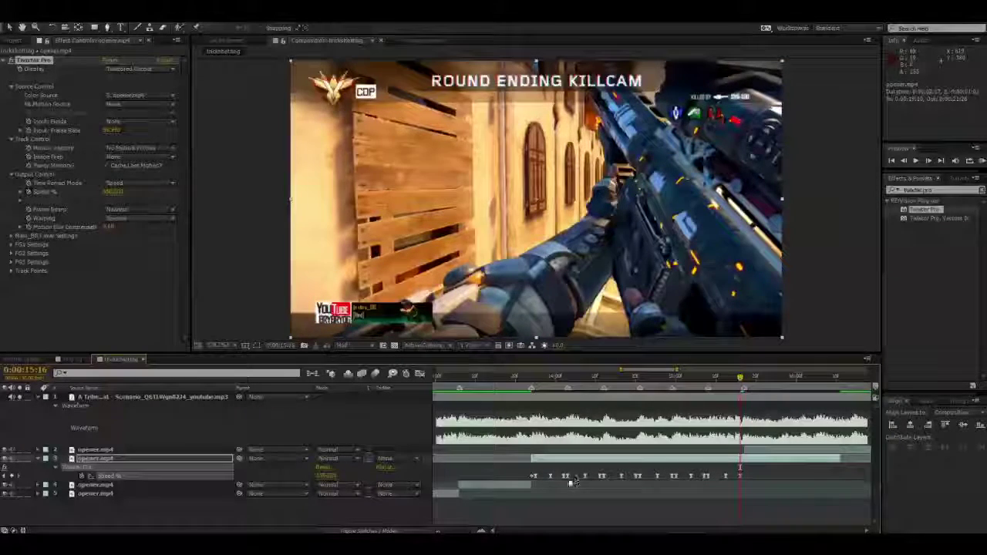
- At 0:00:15:17, apply Twixtor Pro to the second layer with a 59.94 input frame rate, No Motion Vectors and Nearest frame interpolation
click(589, 378)
drag(590, 382, 745, 384)
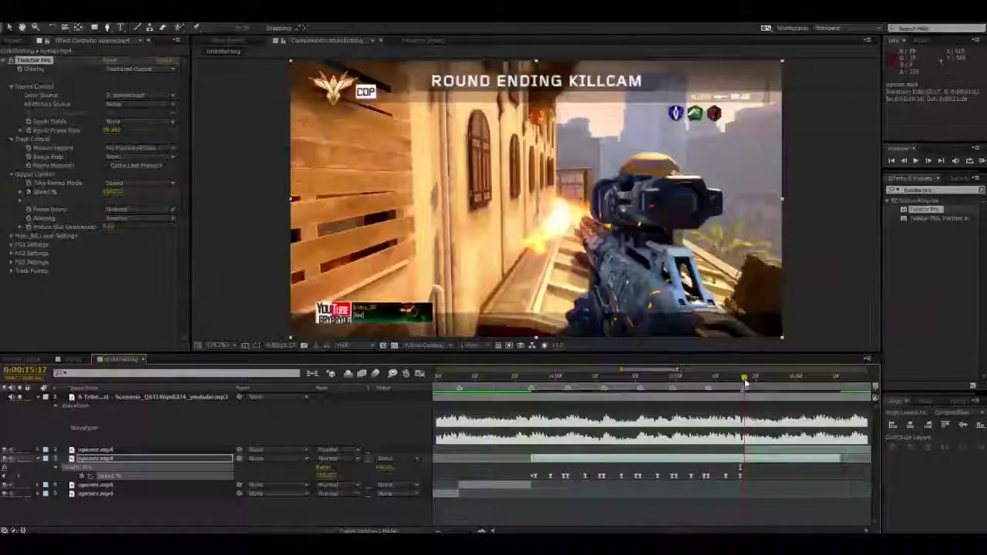
click(38, 458)
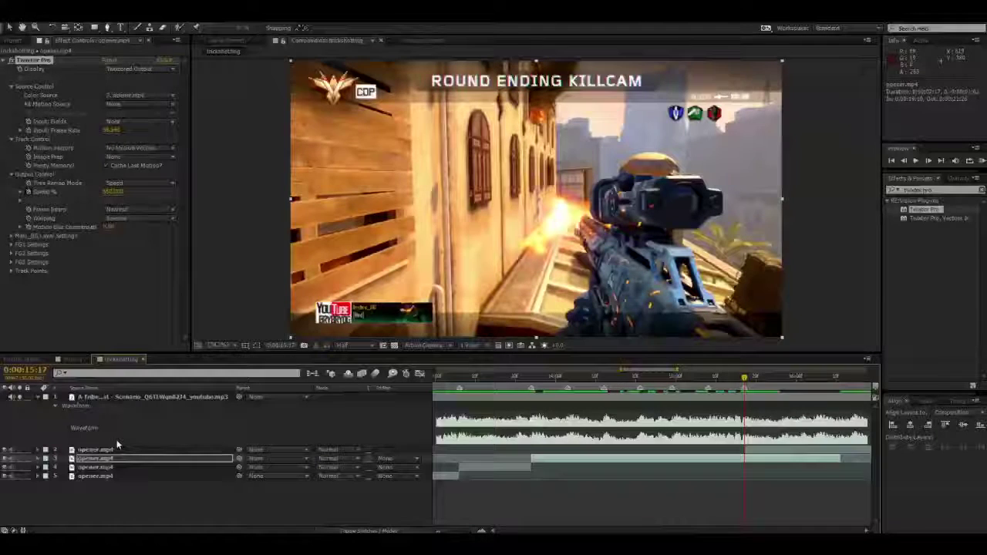
click(126, 450)
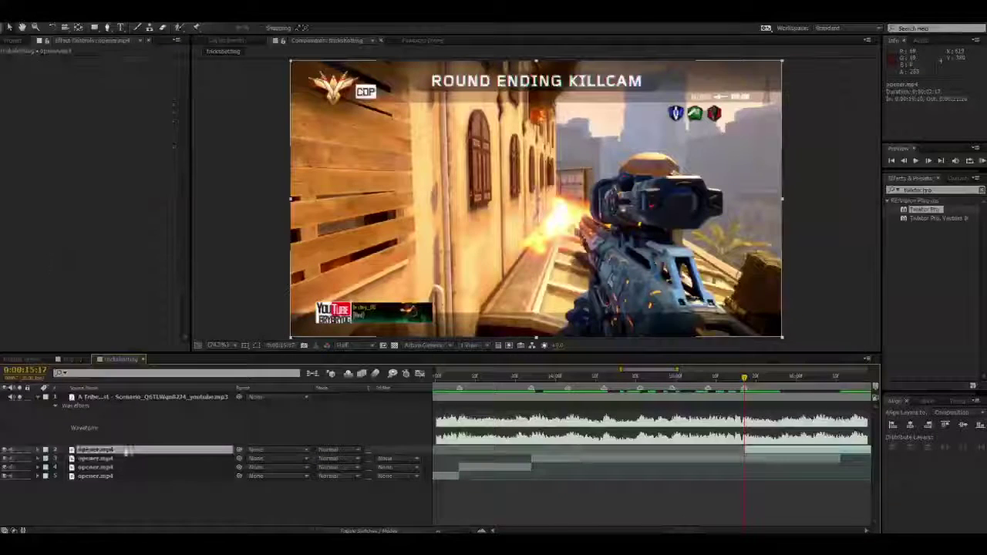
double_click(942, 211)
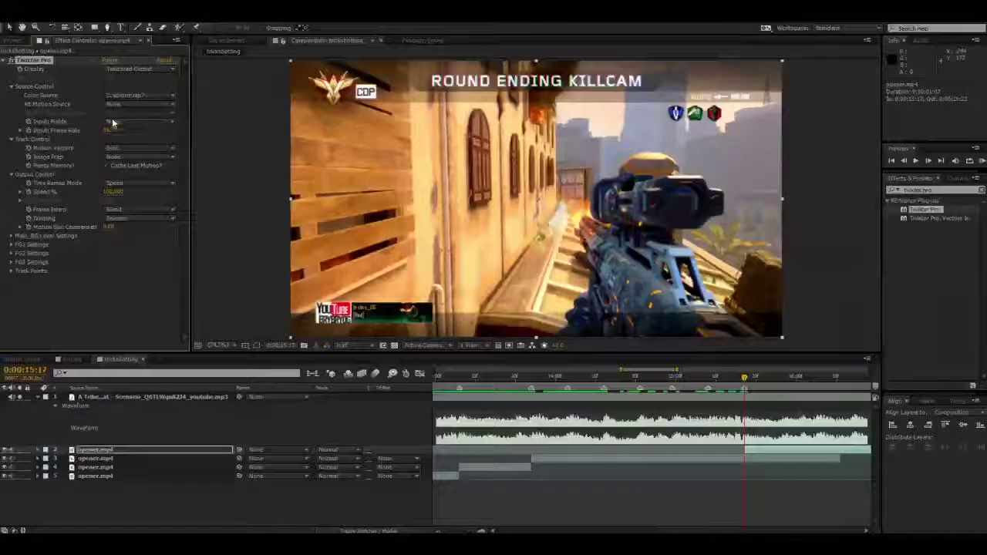
click(154, 147)
click(154, 160)
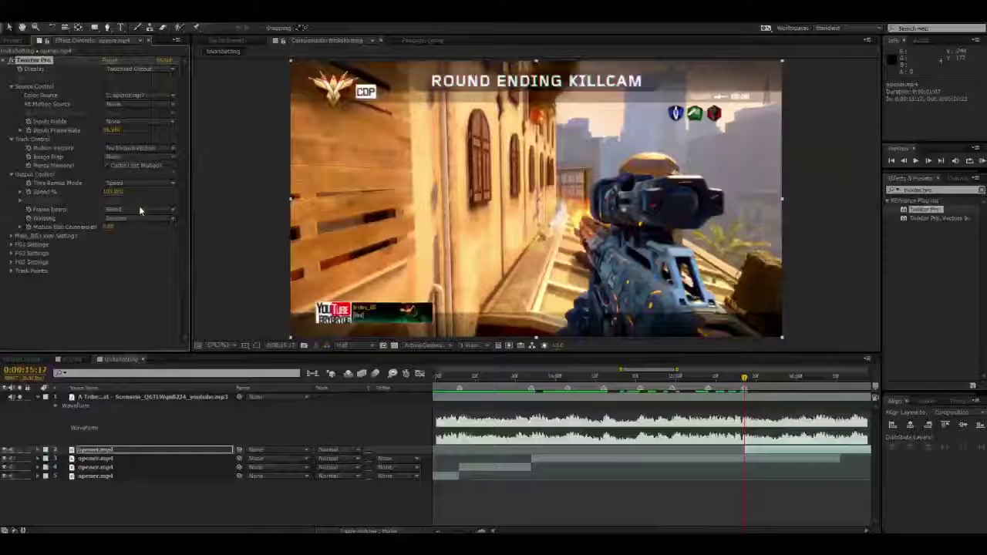
click(139, 209)
click(133, 221)
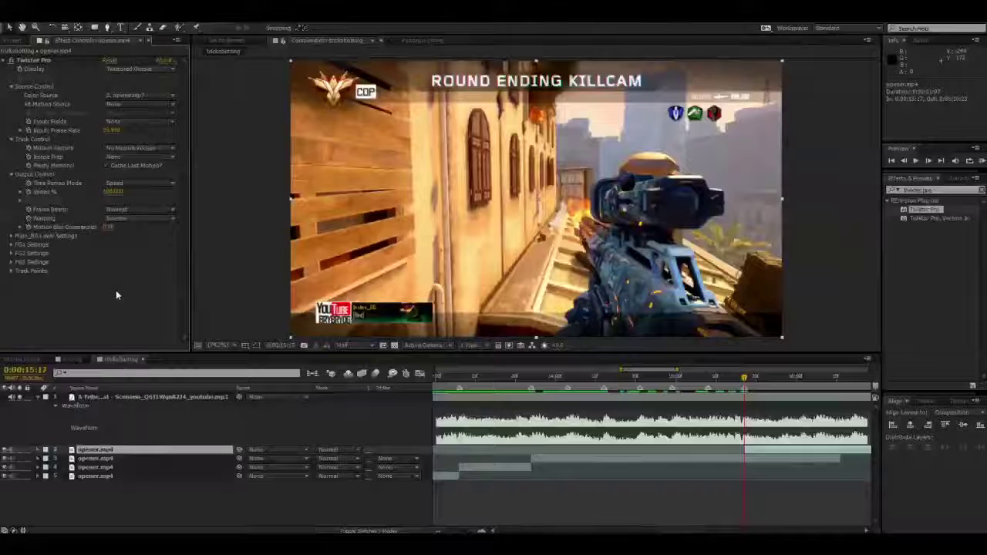
- Keyframe Speed % on the second layer, paste the speed keyframes at 0:00:15:18, and stretch them to end just before the layer's end
click(28, 192)
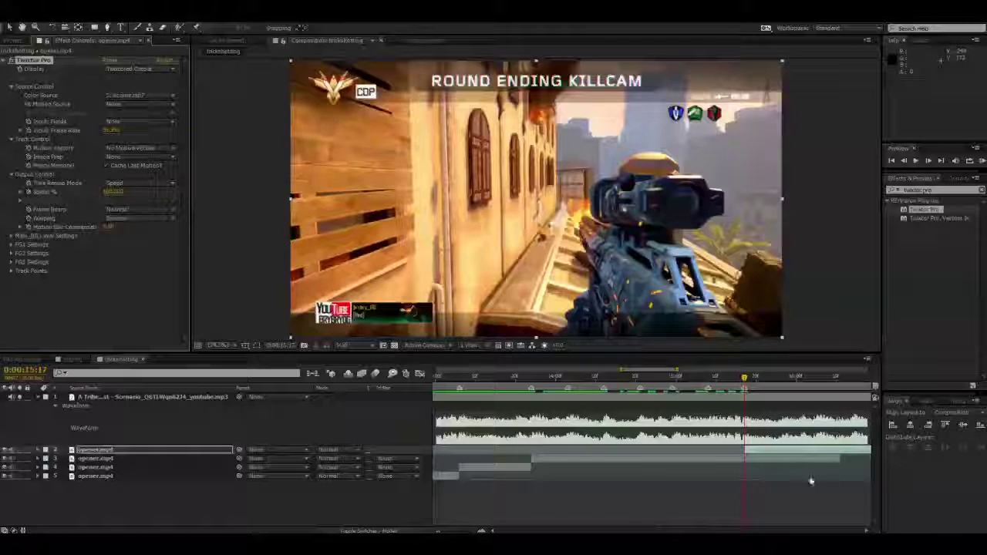
key(ctrl+v)
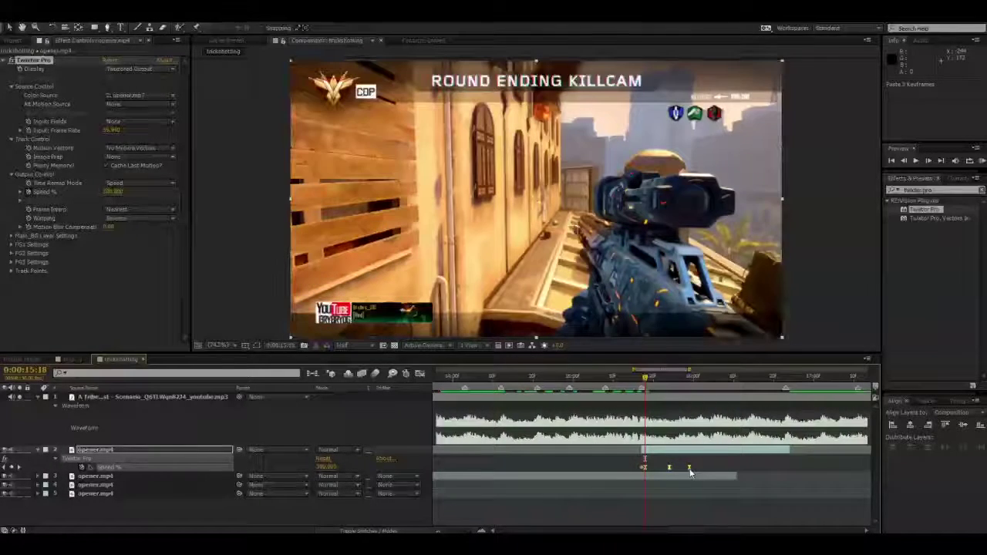
- Preview the retimed footage around and through the second layer, and end the work area at 0:00:16:29
click(670, 379)
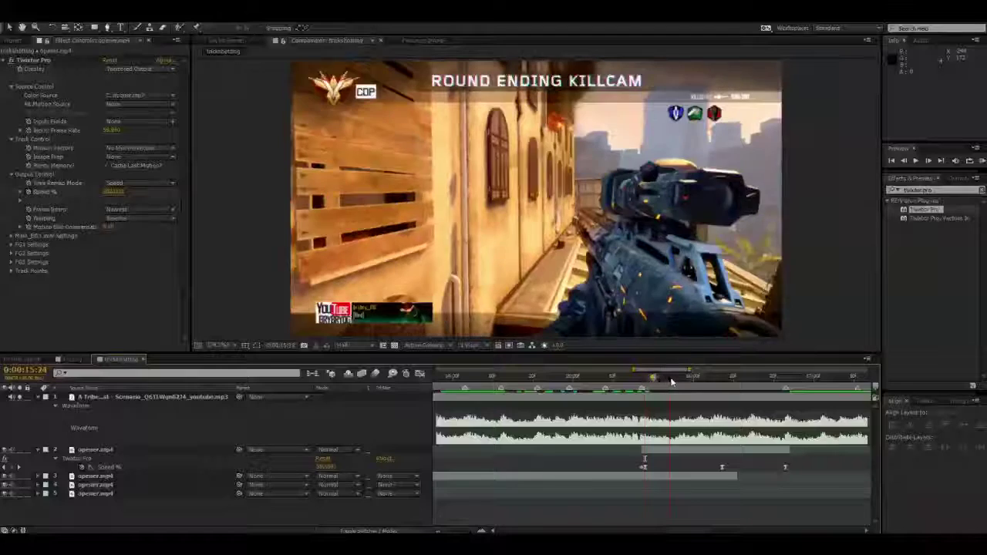
click(713, 378)
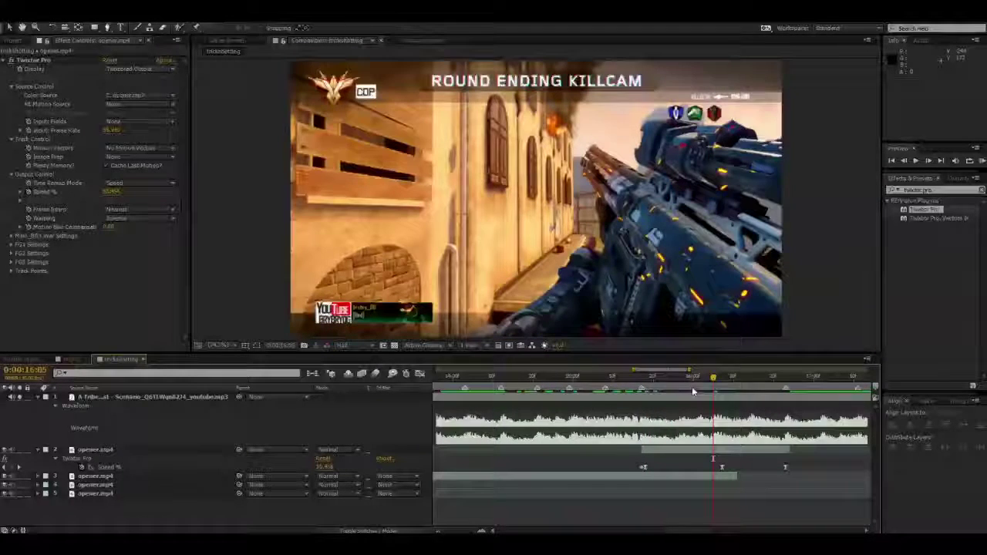
click(782, 378)
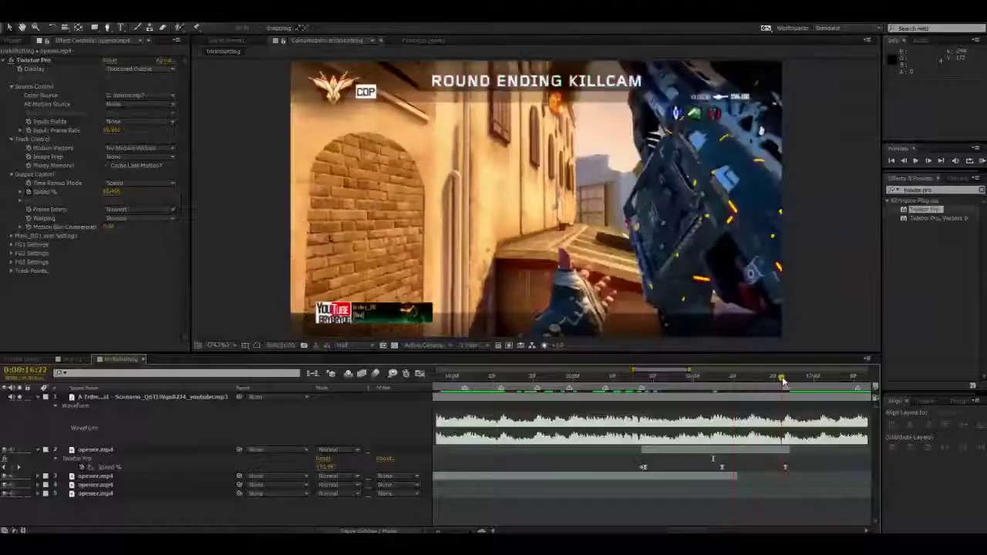
drag(783, 380, 653, 378)
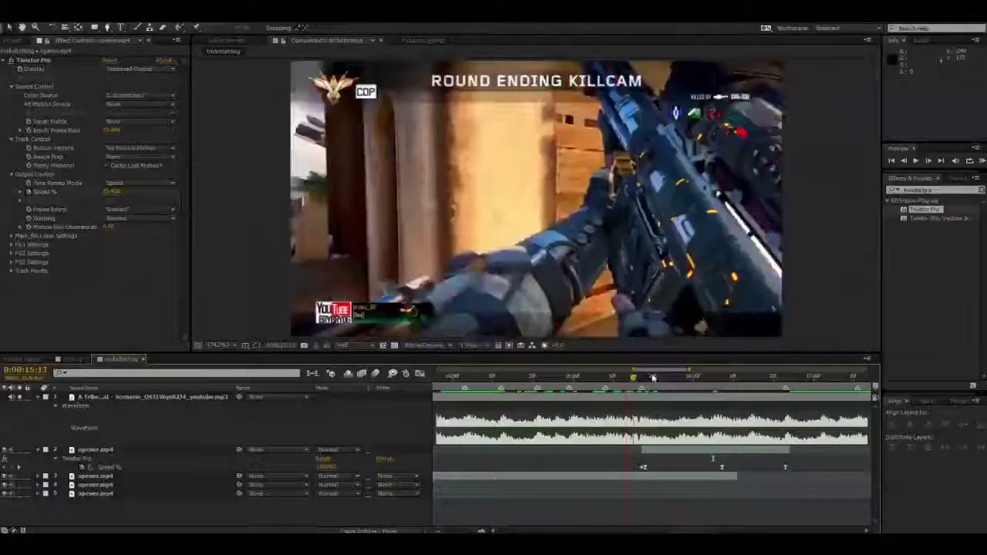
click(686, 378)
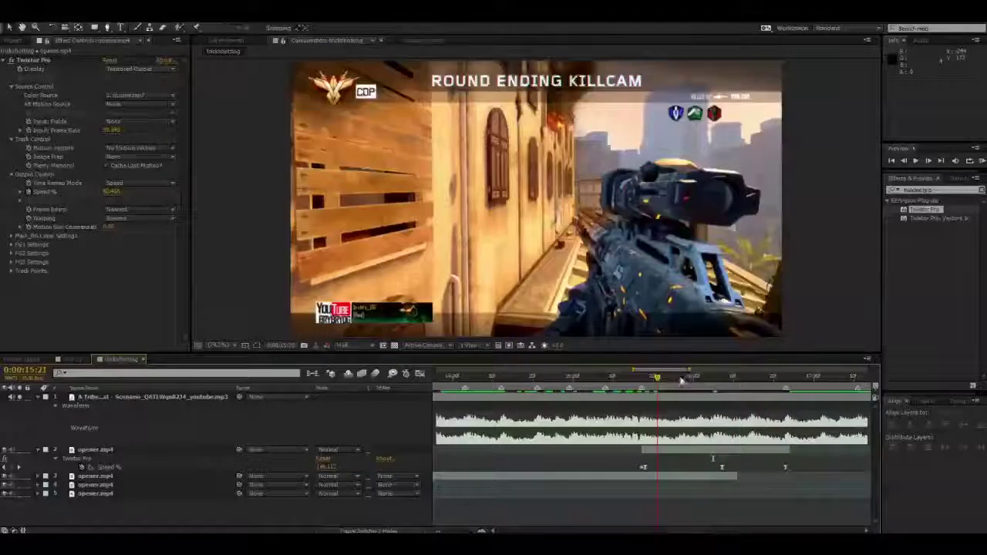
click(722, 378)
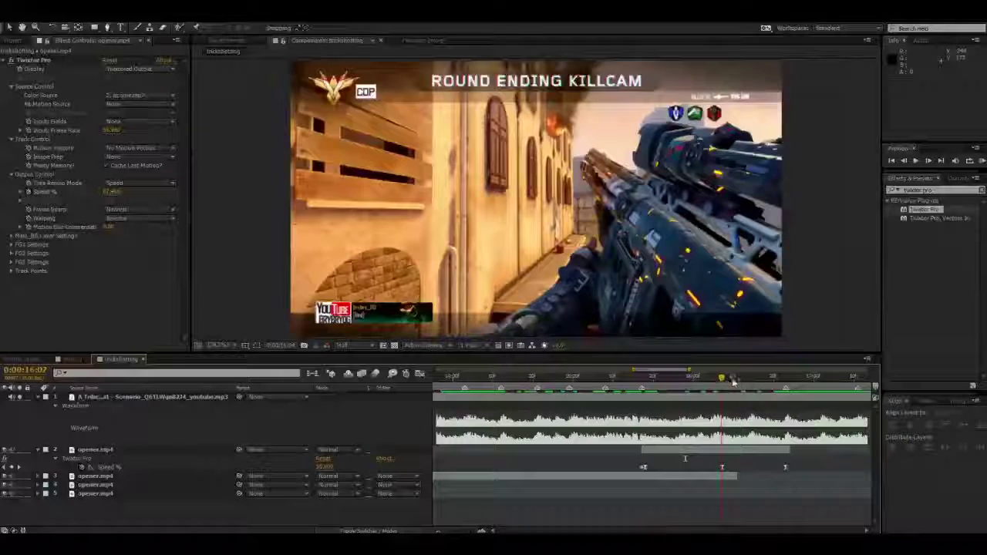
drag(732, 379, 814, 376)
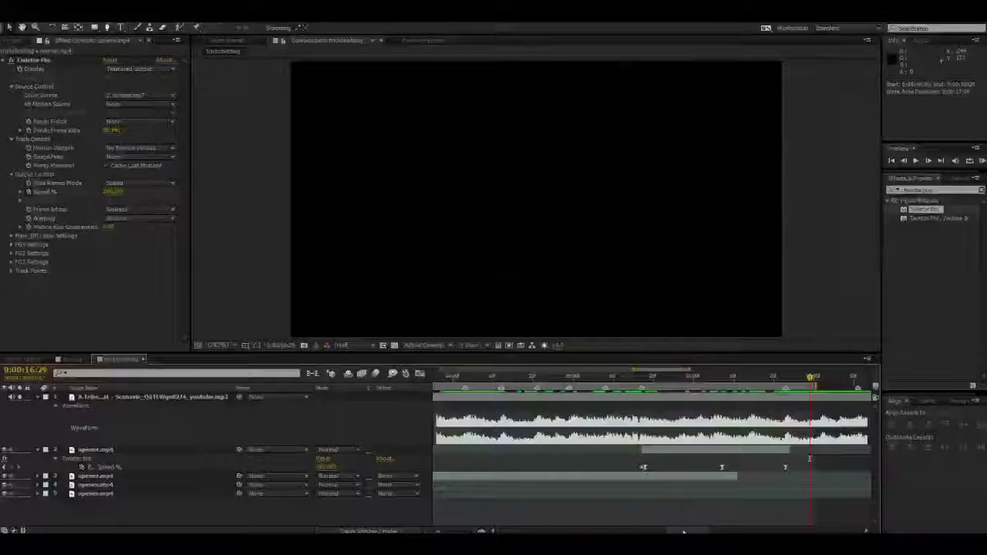
- Start the work area at 0:00:09:24 and play a RAM preview of the synced trickshot footage with the music
drag(696, 531, 623, 531)
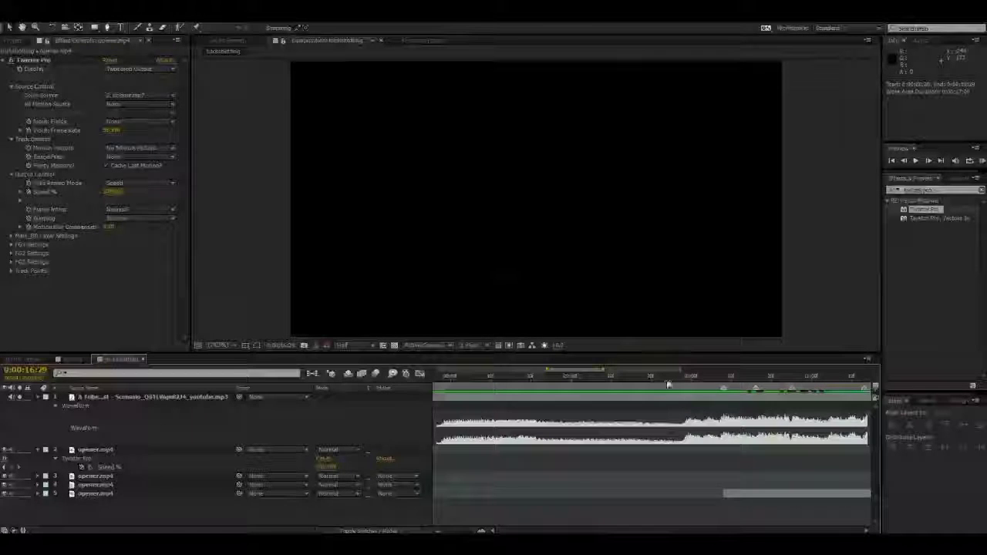
click(667, 378)
key(b)
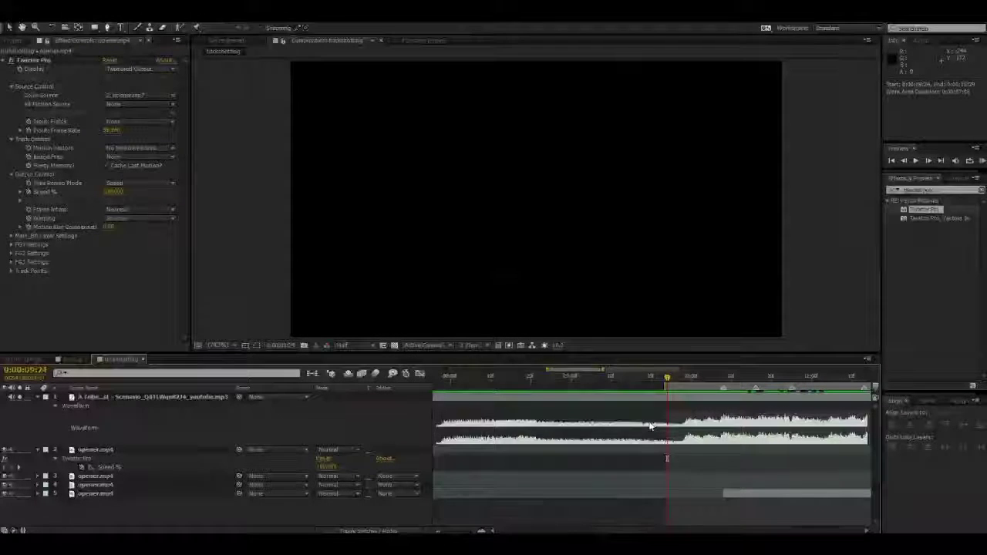
key(KP_0)
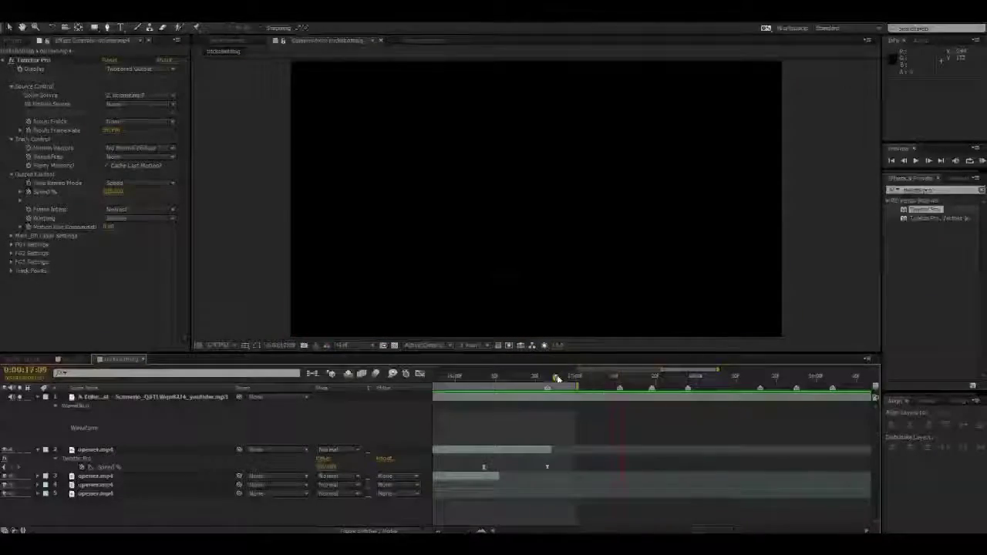
- Trim the end of the second layer, opener.mp4, to the beat marker at 0:00:16:23, collapse its properties, and check the cut
drag(554, 378, 547, 377)
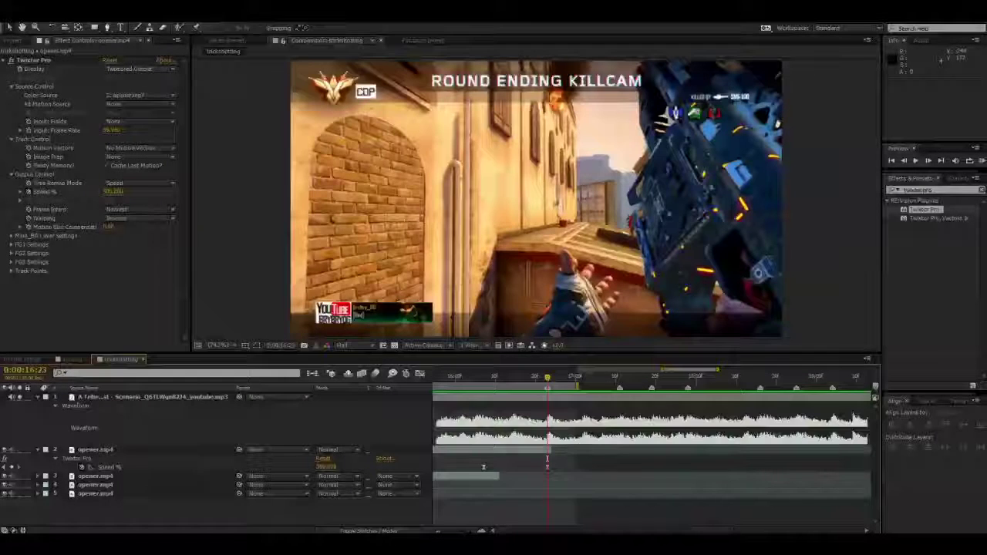
drag(552, 450, 538, 450)
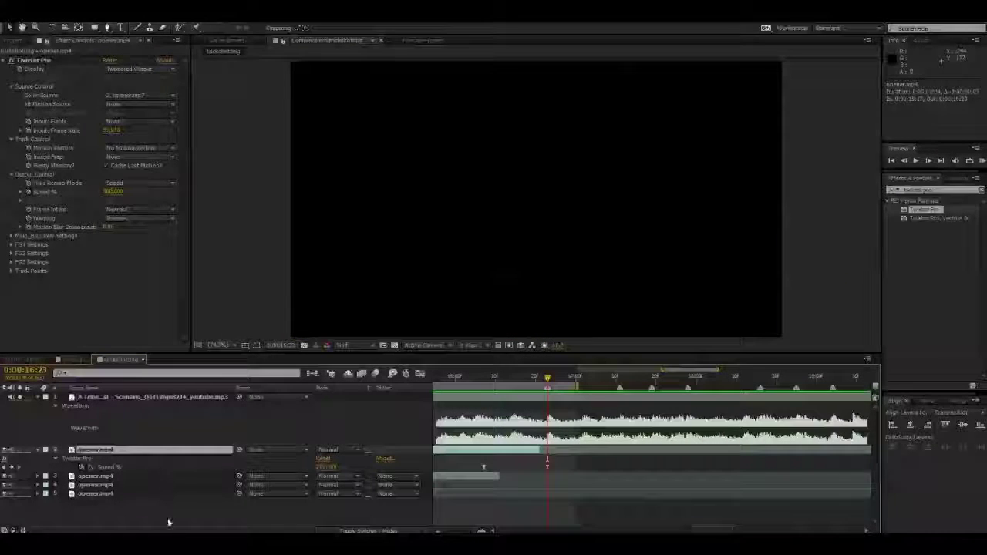
click(169, 523)
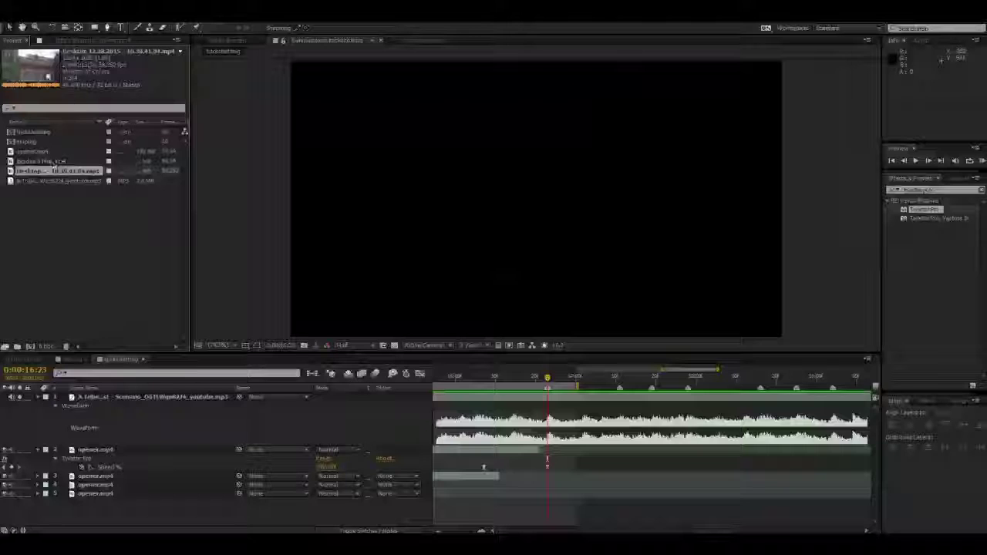
mouse_move(539, 379)
mouse_down()
mouse_move(483, 378)
mouse_move(544, 370)
mouse_up()
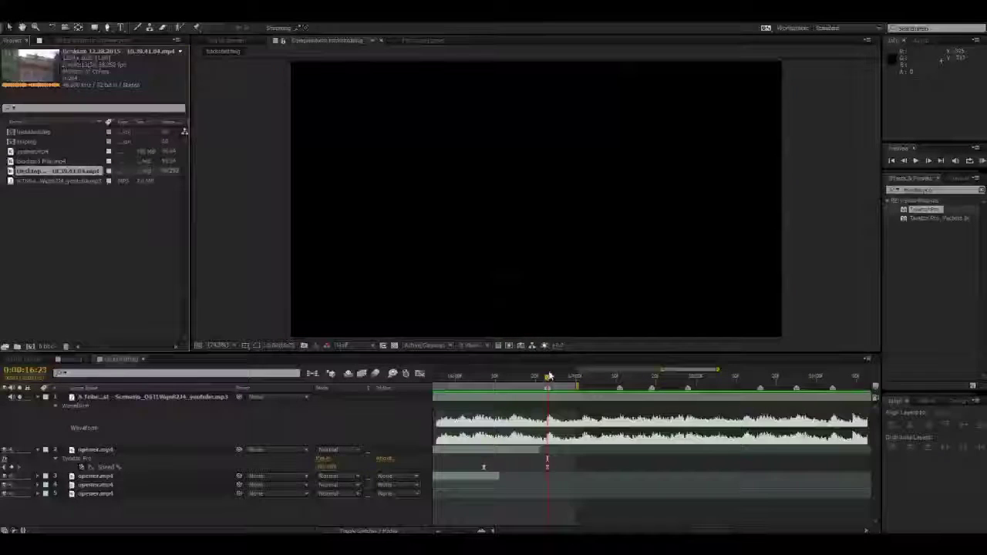
click(546, 452)
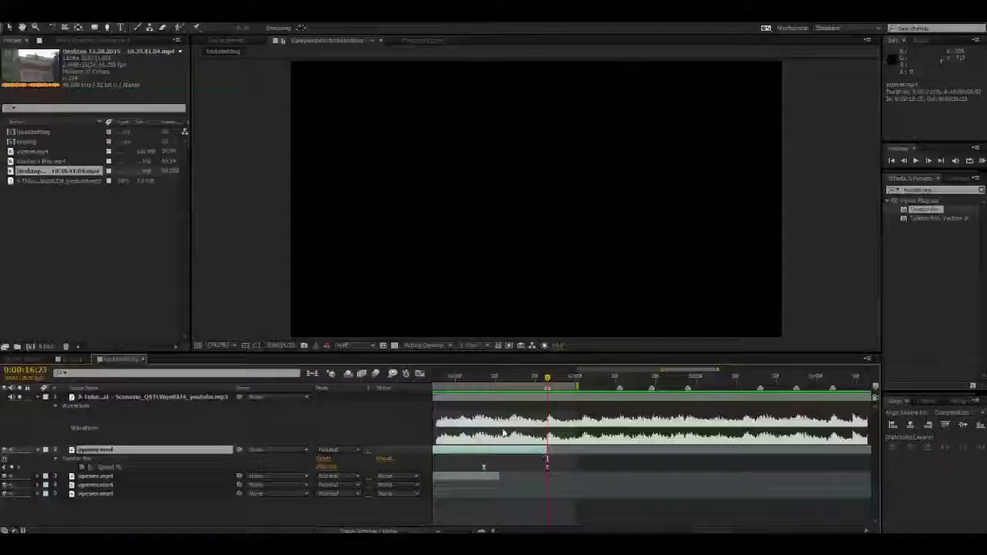
click(542, 438)
click(37, 451)
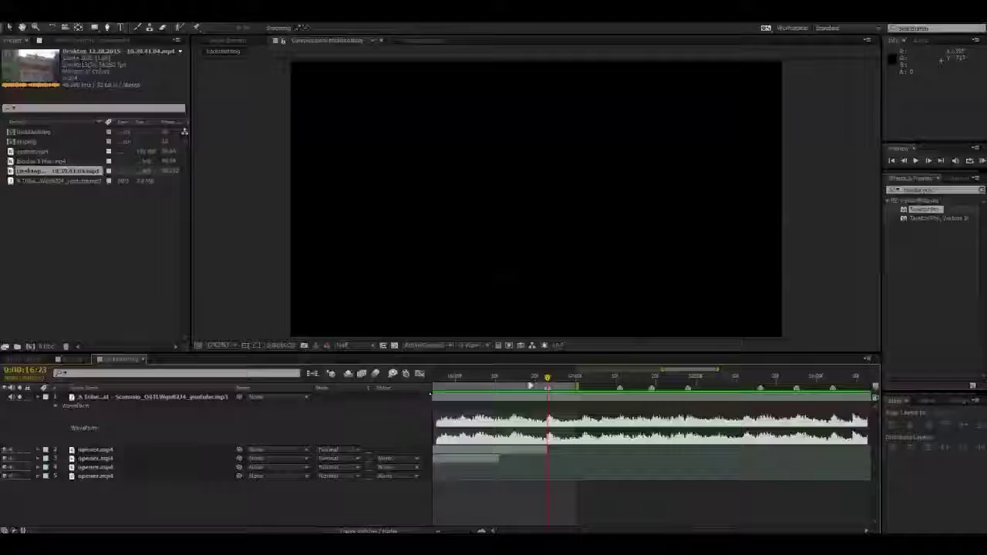
click(538, 376)
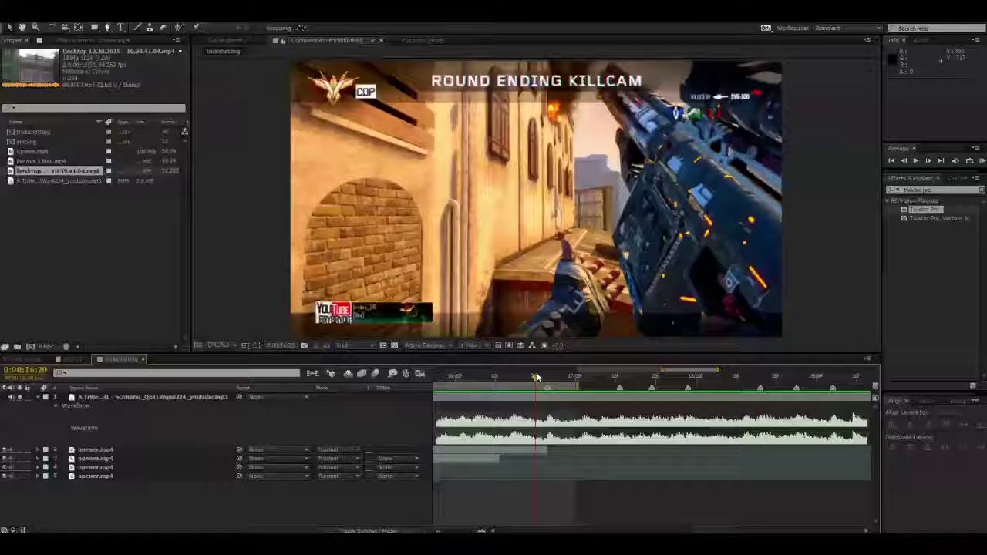
drag(538, 376, 548, 374)
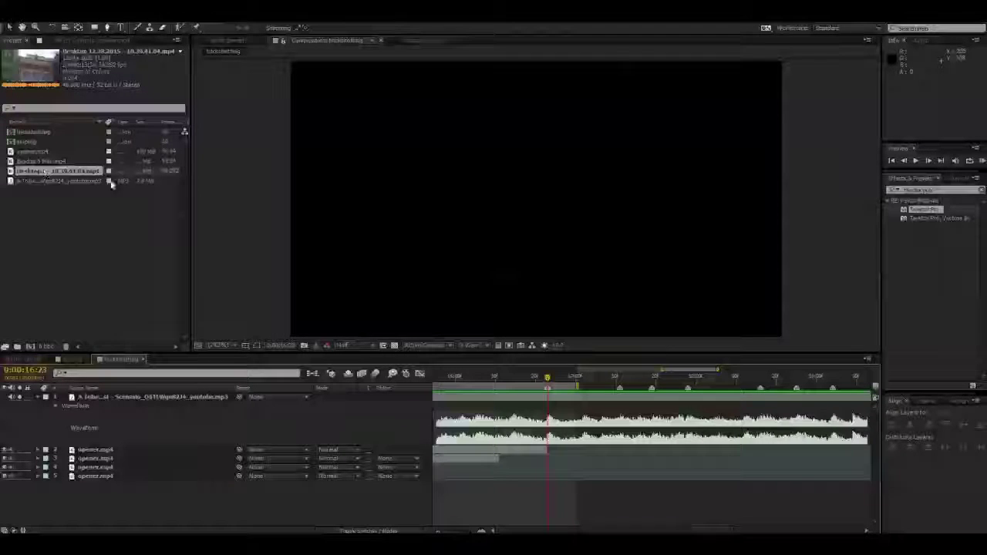
- Look through the Desktop 12.28.2015 footage, add it above the opener.mp4 layers, and start it at 0:00:16:23
drag(37, 172, 108, 203)
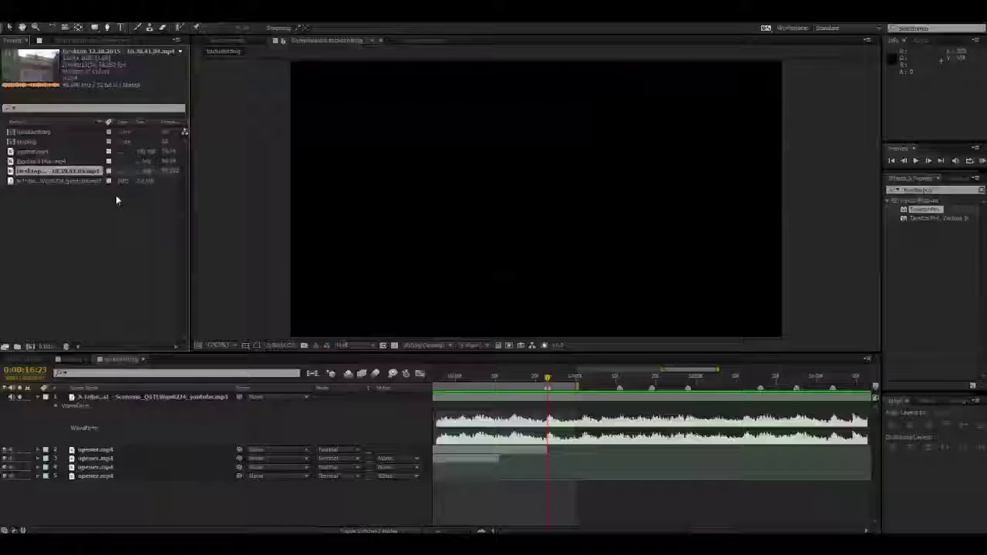
double_click(71, 176)
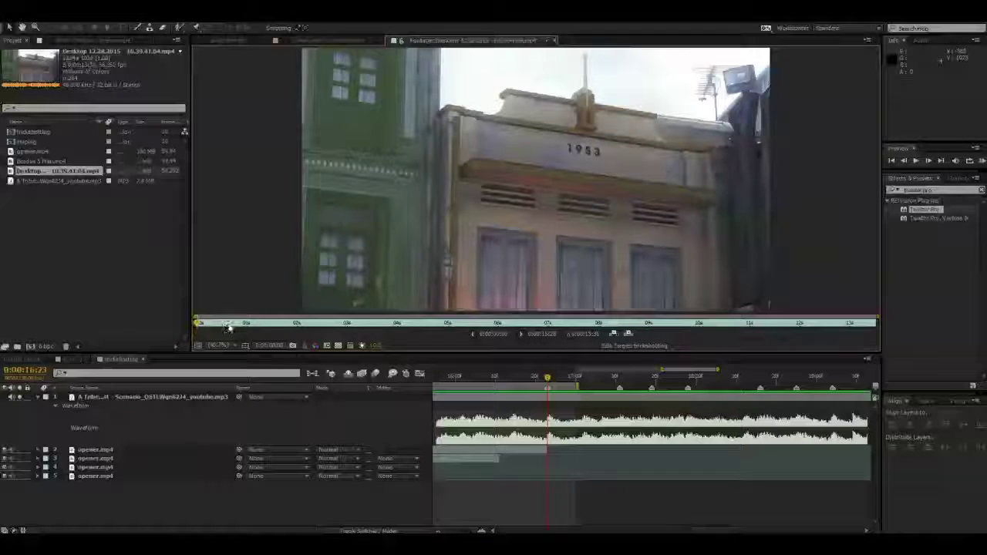
drag(233, 328, 337, 324)
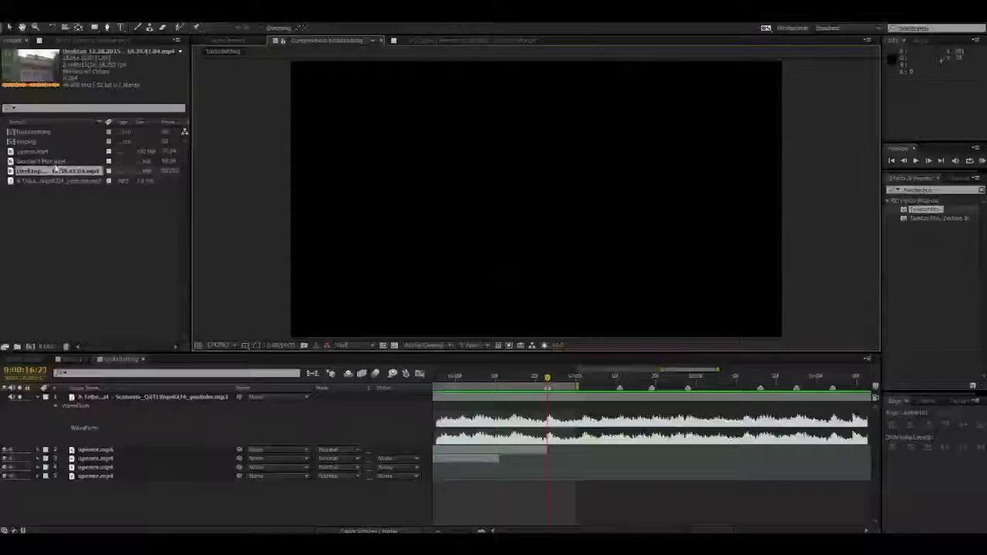
drag(68, 171, 194, 435)
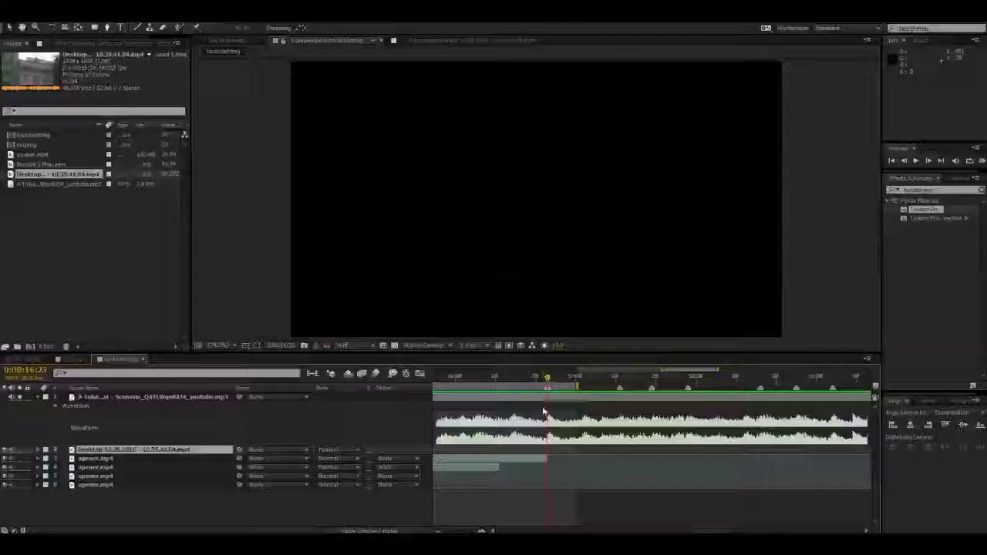
key(bracketleft)
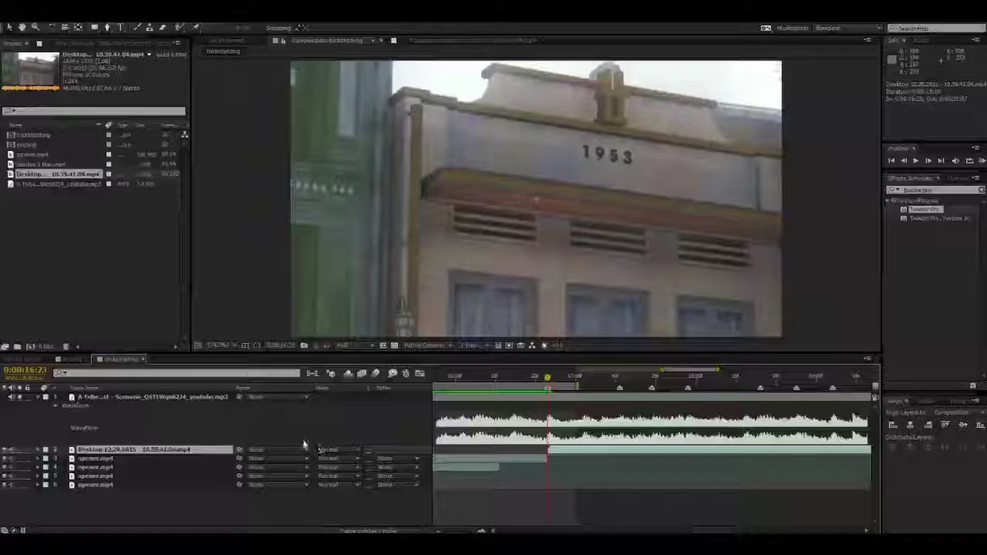
- Set the scale of the Desktop 12.28.2015 layer to 71% to fit the composition frame
key(s)
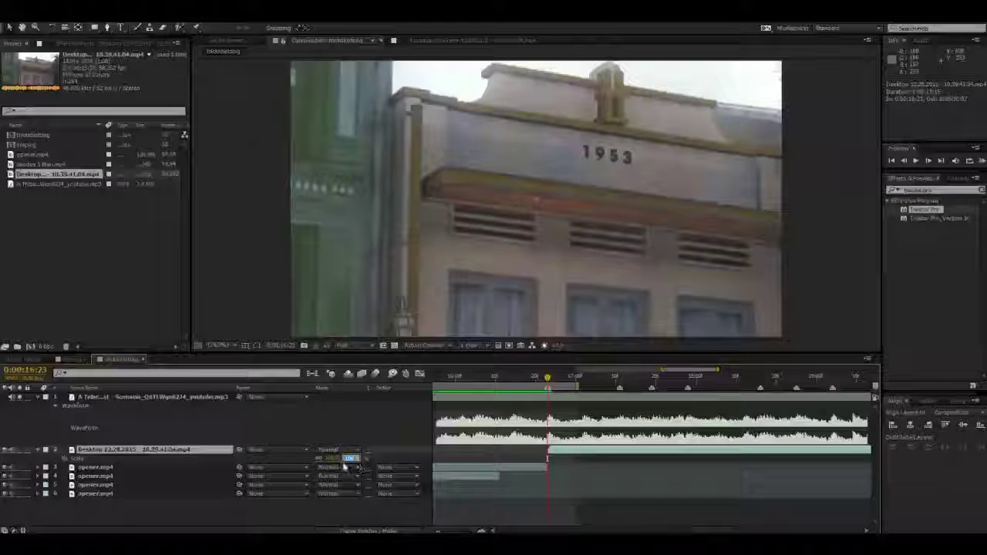
click(351, 458)
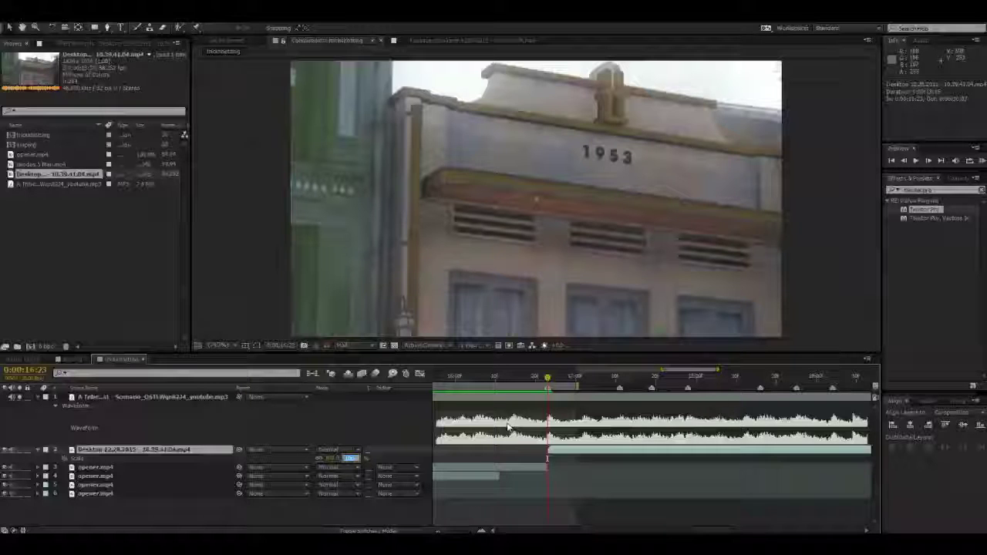
text(71)
key(Return)
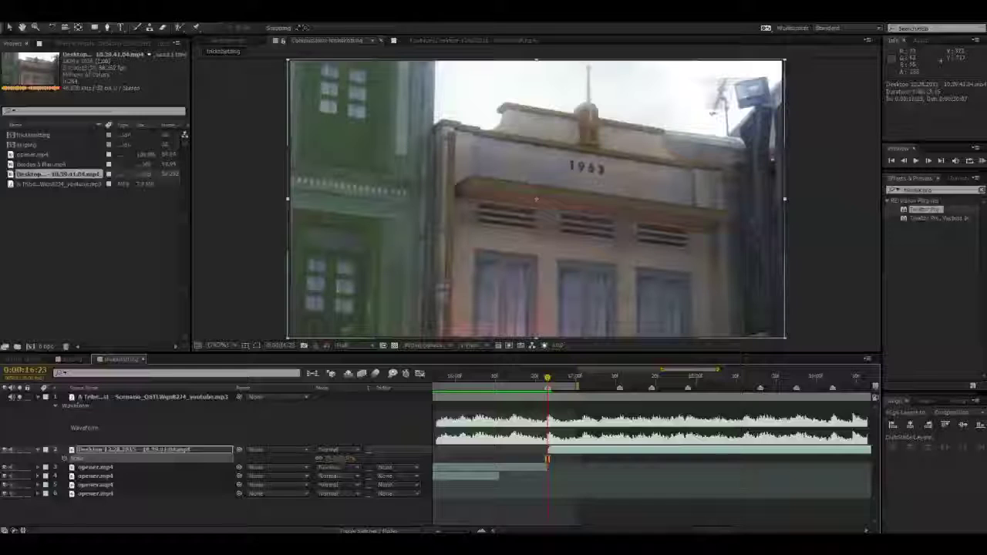
- Try a larger scale and 70% on the Desktop 12.28.2015 layer, and return it to 71%
drag(346, 458, 349, 458)
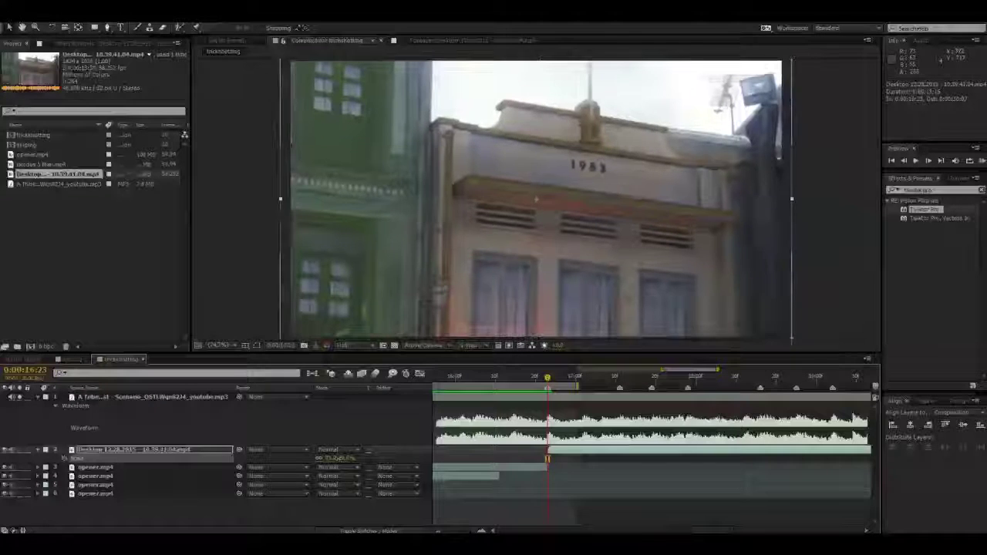
click(352, 465)
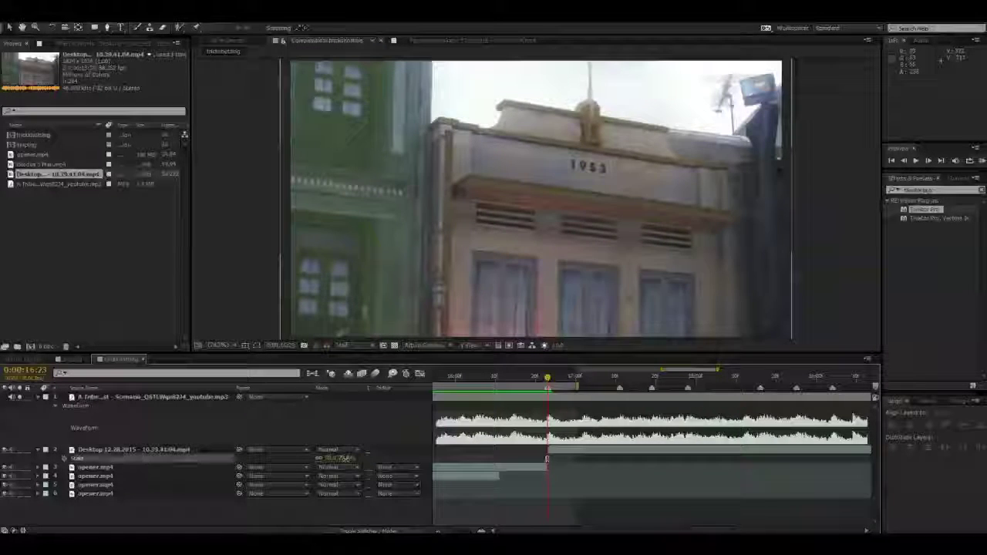
key(ctrl+z)
click(347, 458)
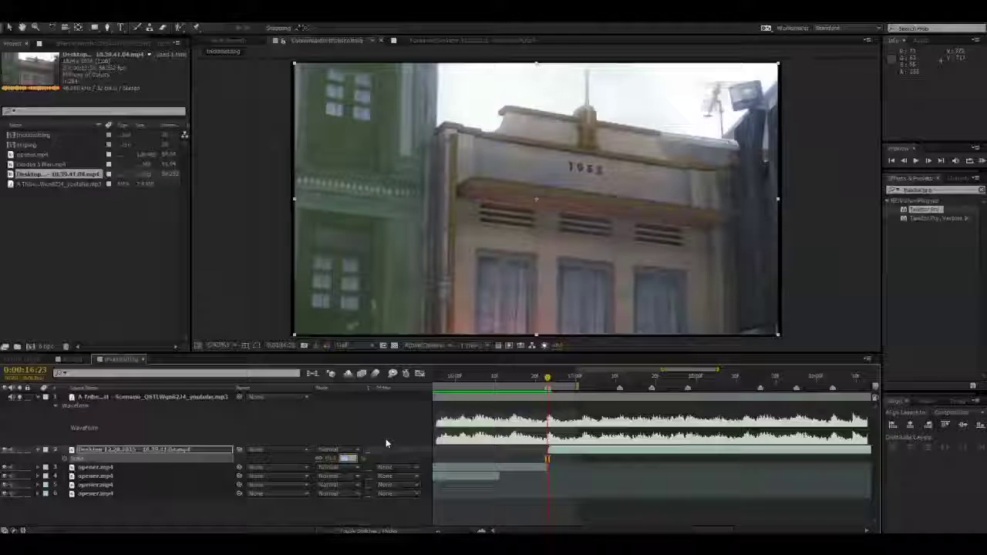
text(70)
key(Return)
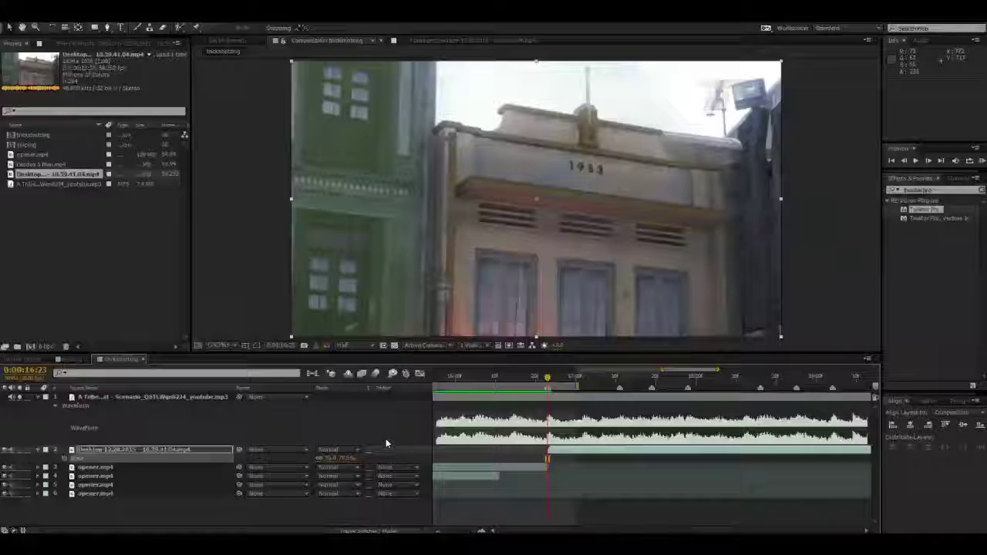
click(348, 458)
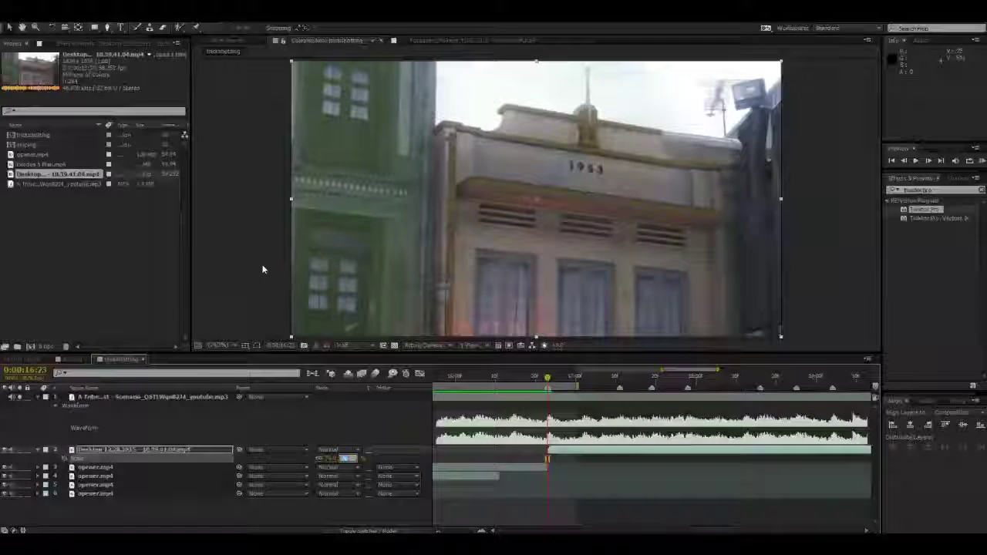
text(71)
key(Return)
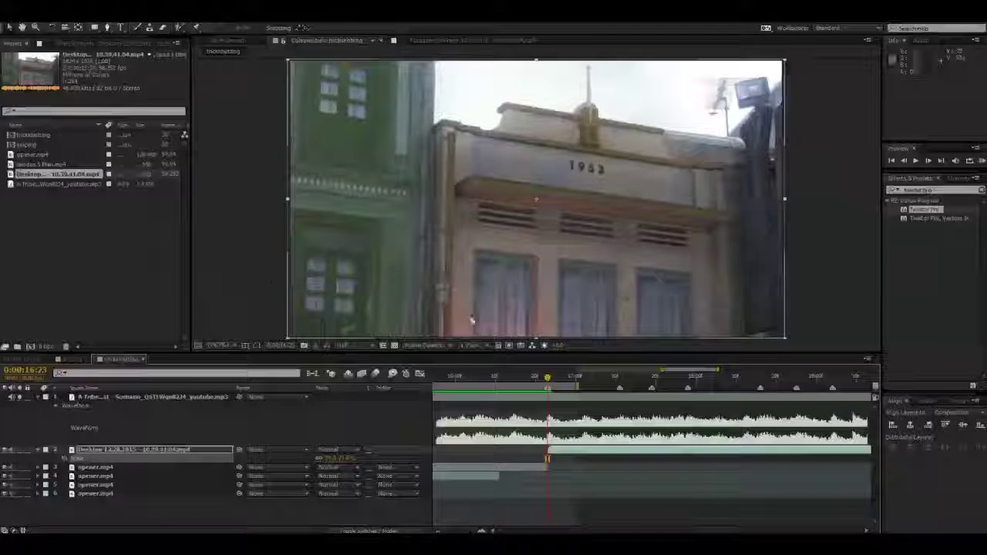
click(526, 409)
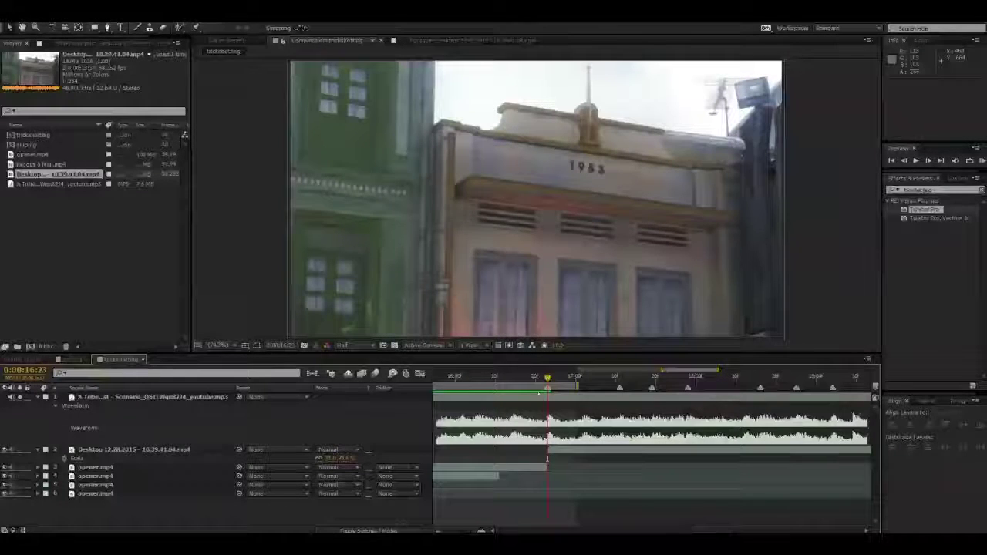
- Enable time remapping on the Desktop 12.28.2015 layer and check the layer's time options
click(582, 451)
click(599, 434)
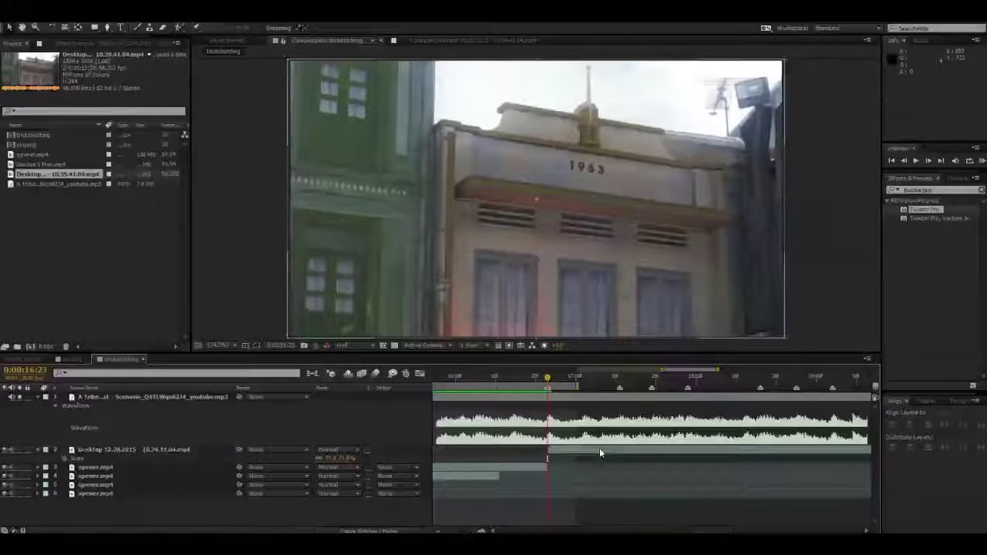
click(600, 450)
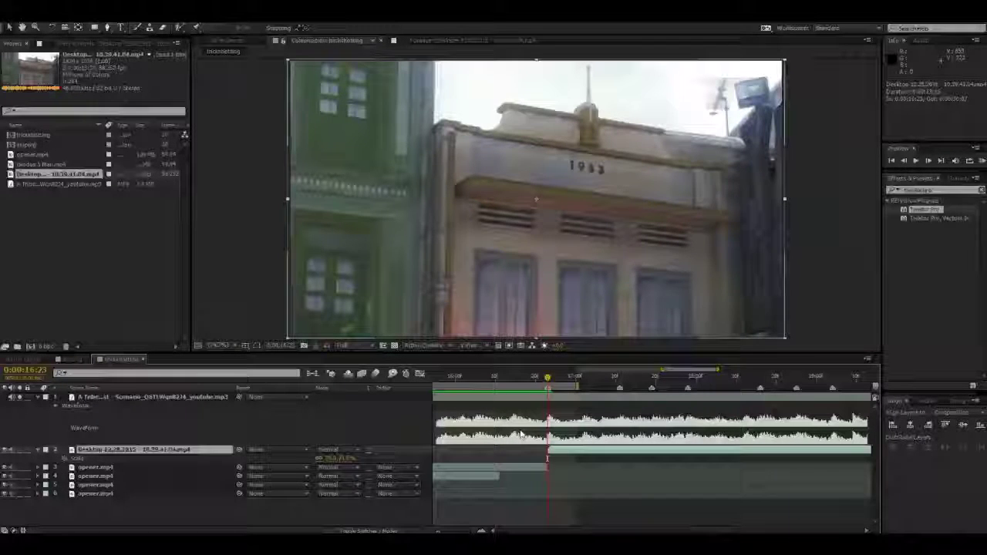
key(ctrl+alt+t)
click(162, 440)
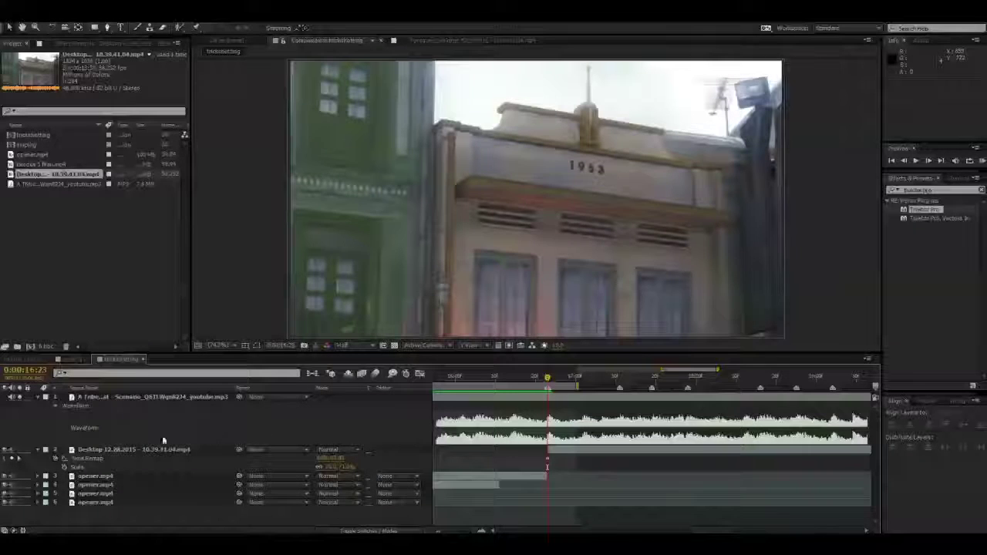
click(137, 450)
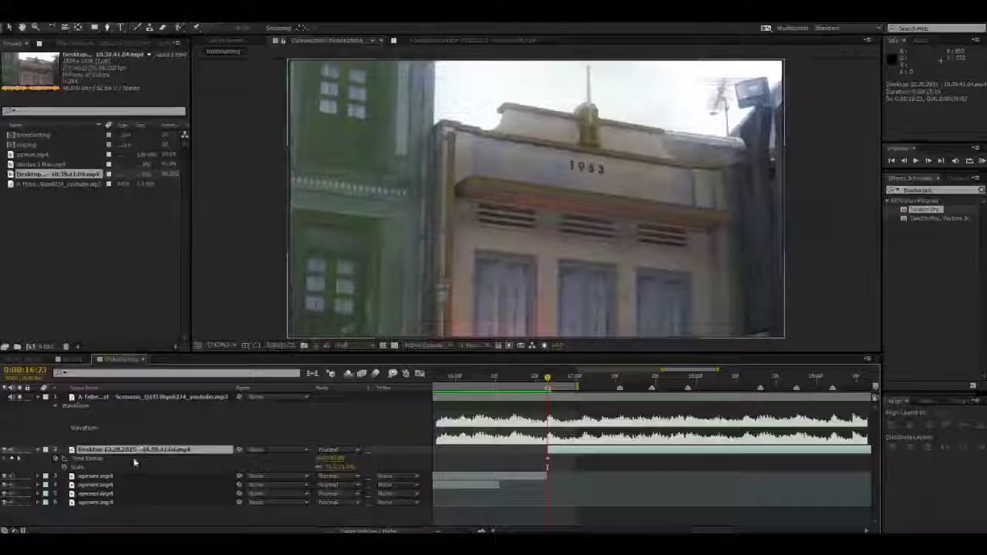
right_click(137, 450)
mouse_move(165, 110)
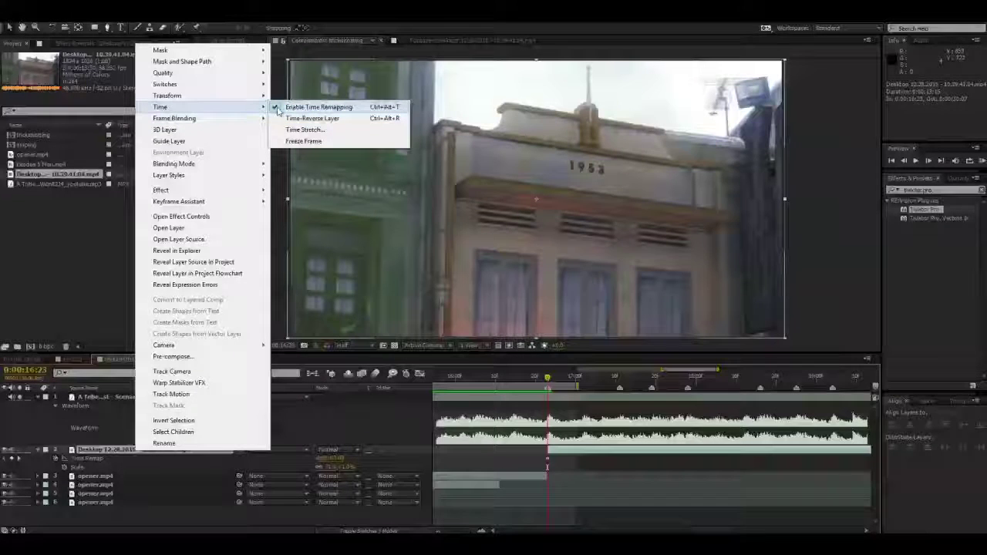
click(498, 391)
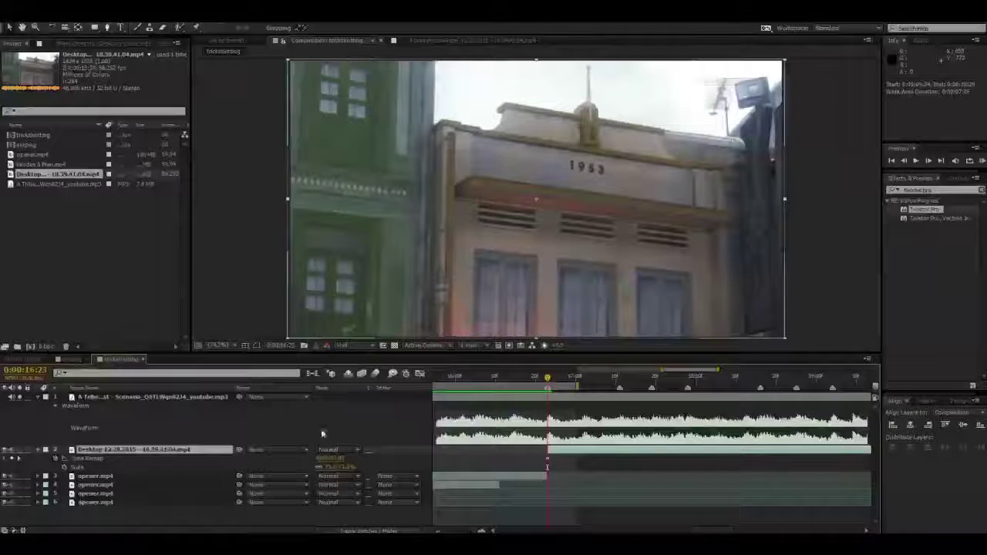
click(563, 438)
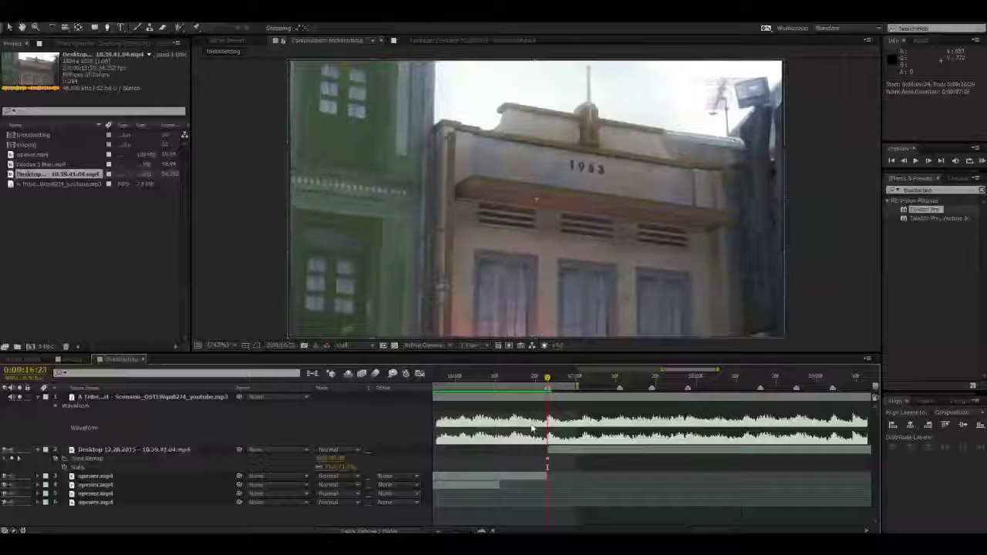
click(575, 450)
click(324, 405)
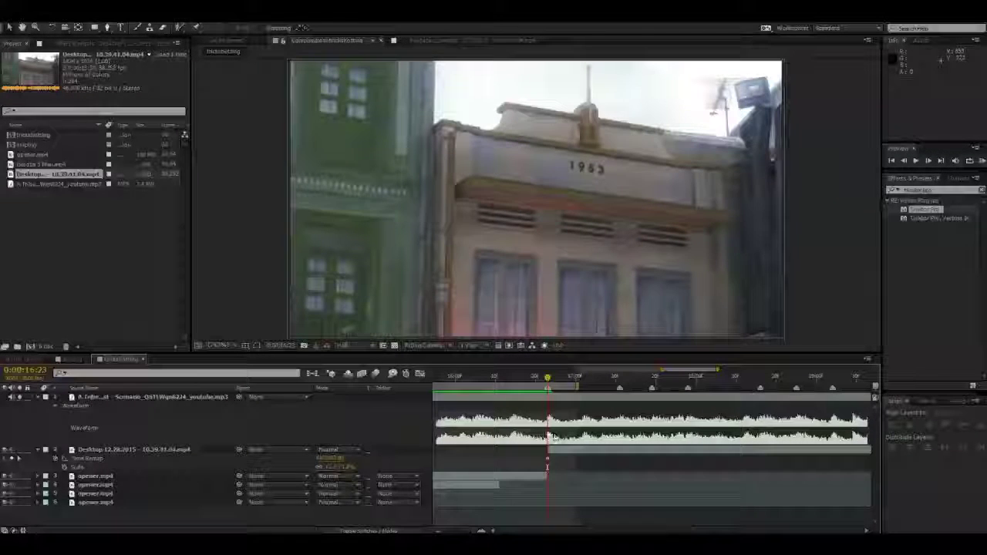
key(minus)
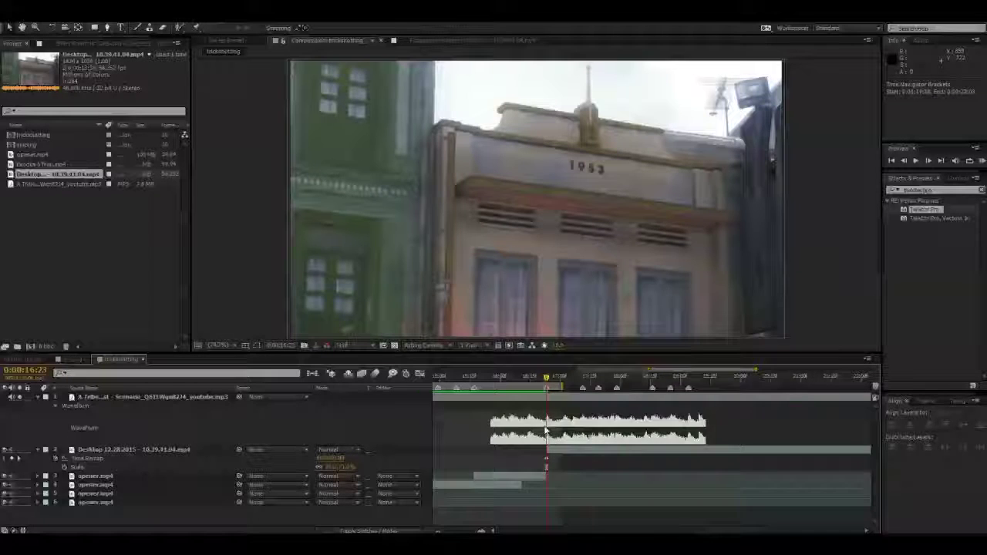
- Time-stretch the Desktop 12.28.2015 layer with a stretch factor of 10%, holding its in-point in place
key(equal)
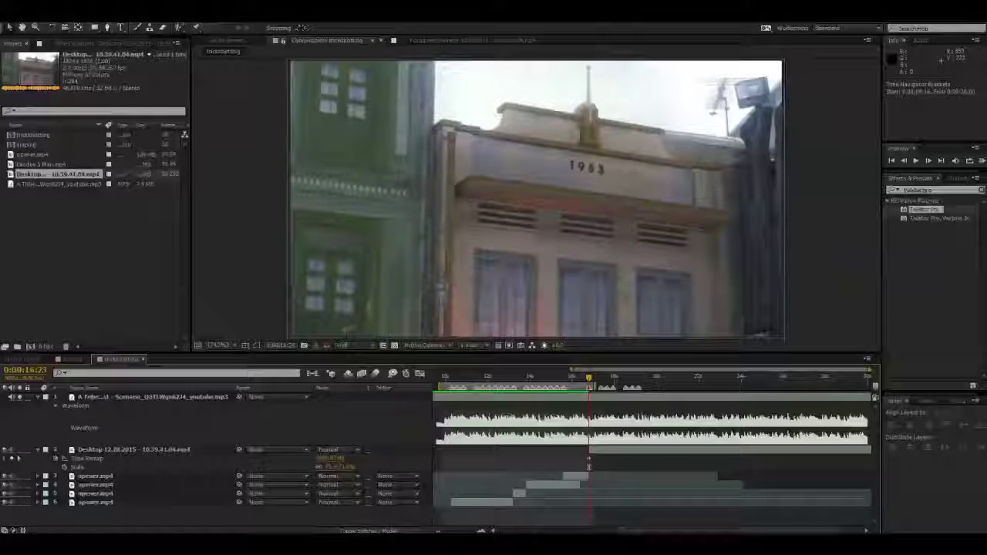
click(607, 445)
mouse_move(588, 463)
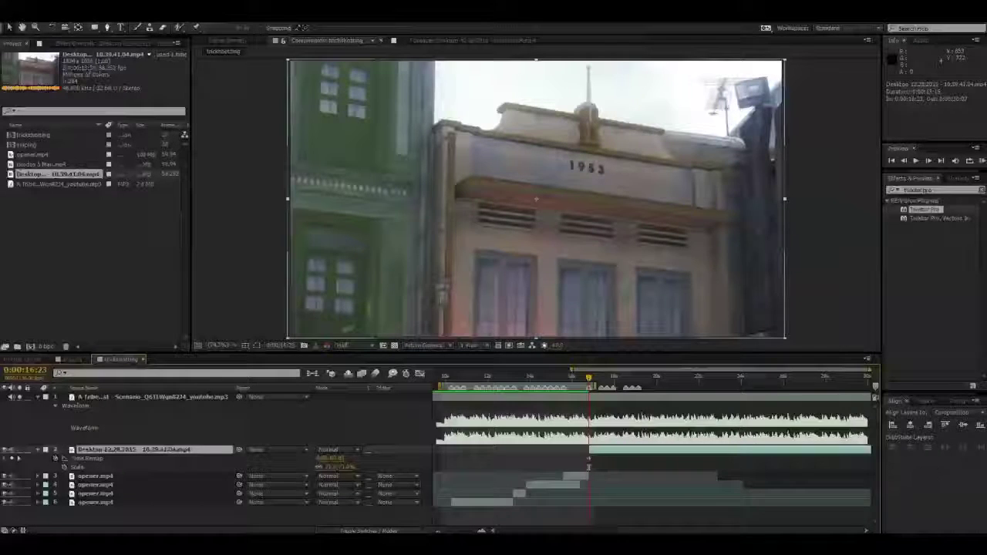
right_click(115, 454)
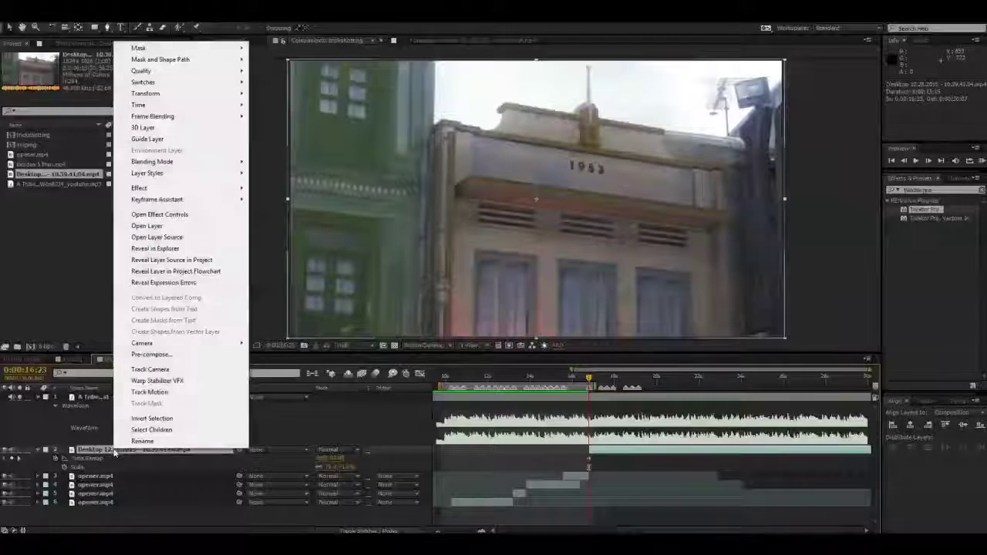
mouse_move(188, 106)
click(277, 128)
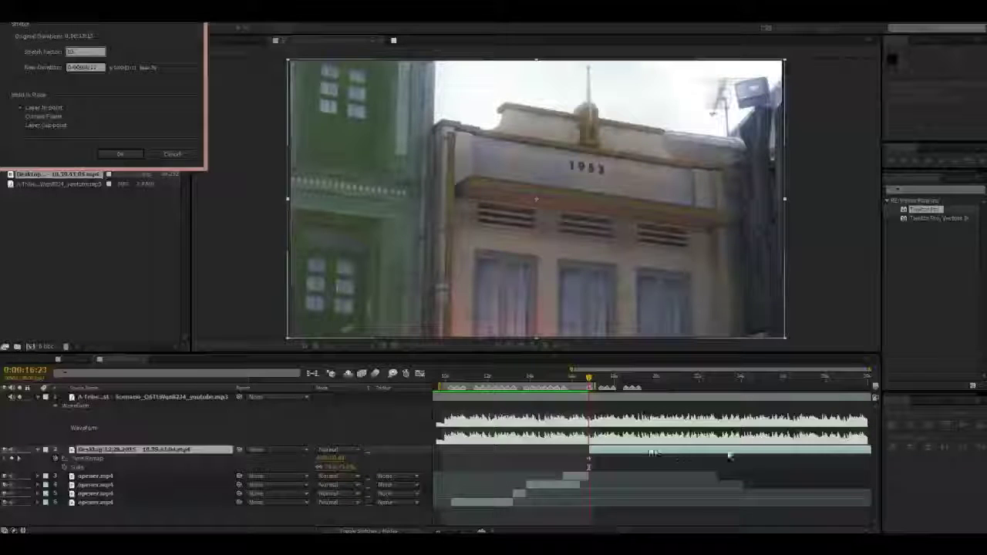
key(Return)
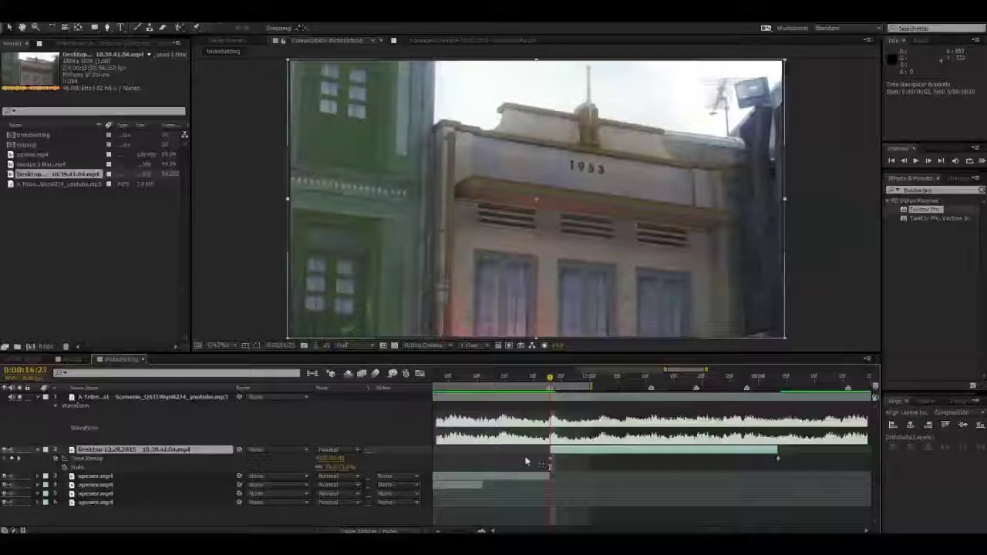
- Set the first Time Remap keyframe of the Desktop 12.28.2015 layer, at 0:00:16:23, to 0:00:00:27
click(526, 462)
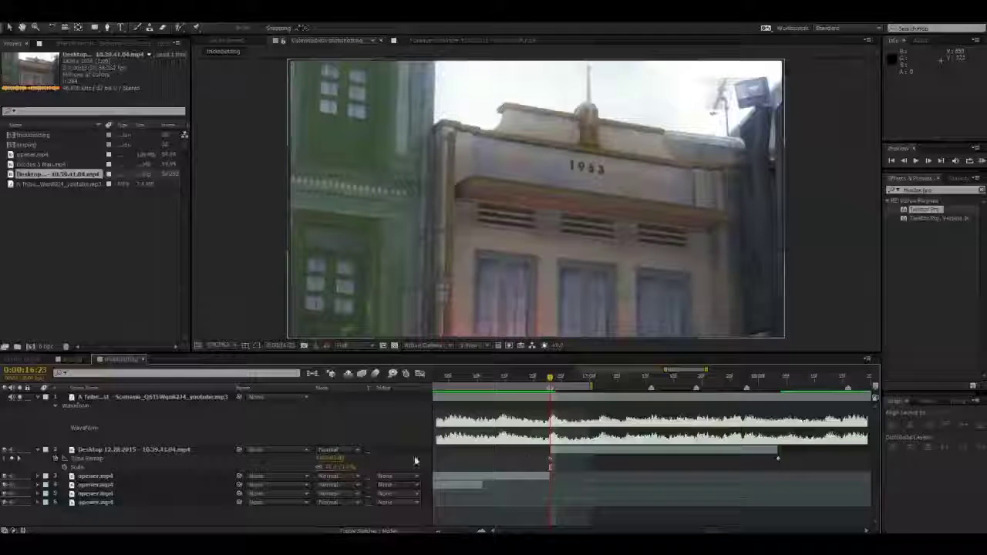
click(327, 461)
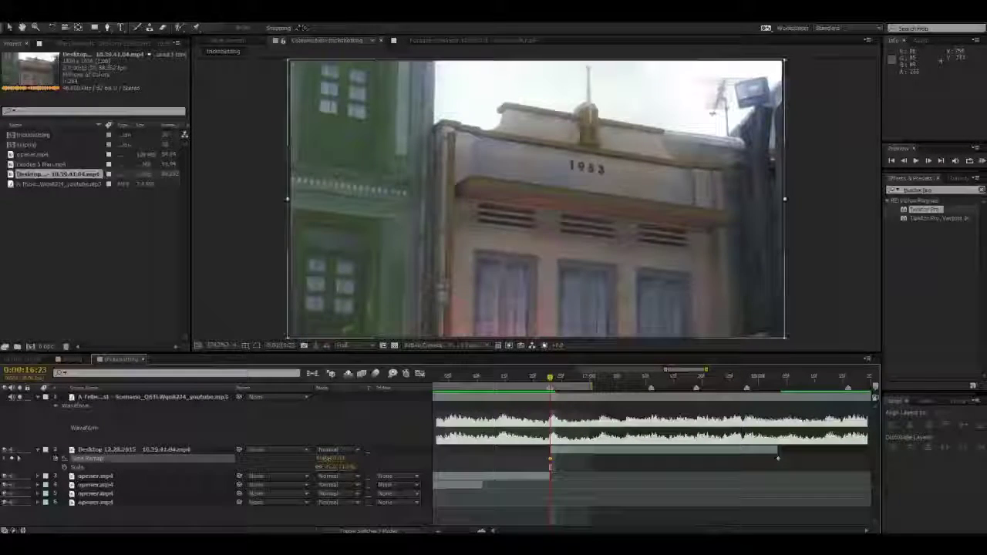
drag(333, 460, 355, 461)
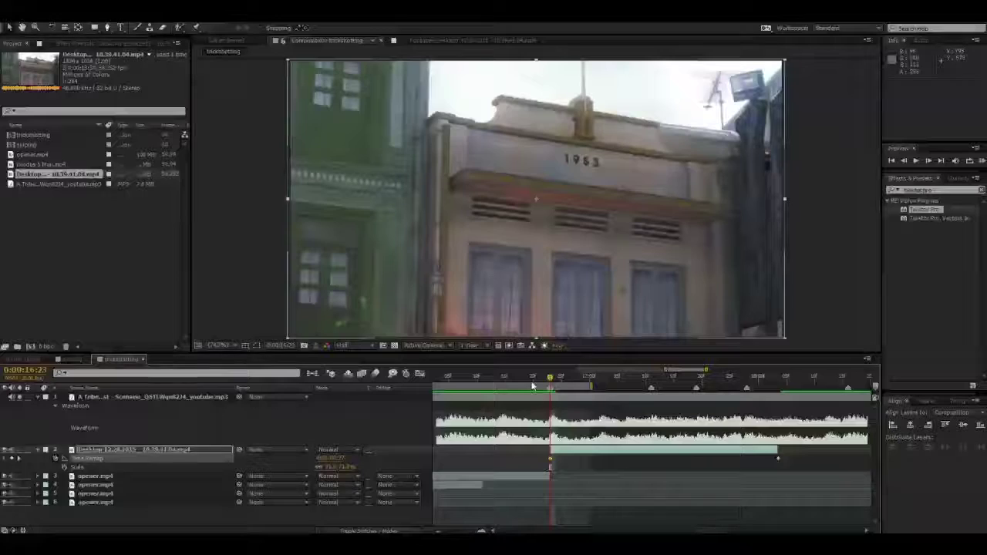
- Move the layer's last Time Remap keyframe to 0:00:18:03, scrub its value back slightly to the wooden steps shot, and preview the motion
drag(534, 379, 772, 410)
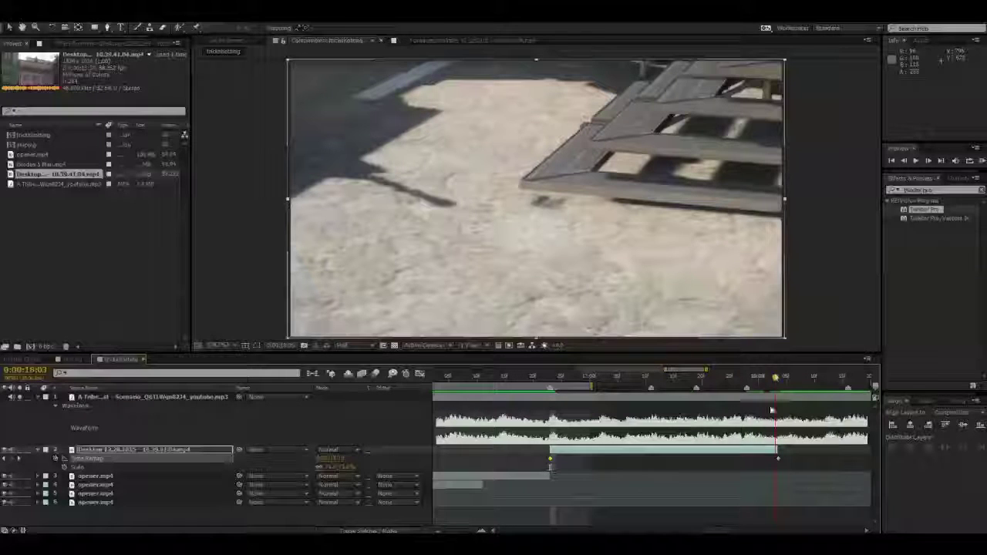
click(778, 459)
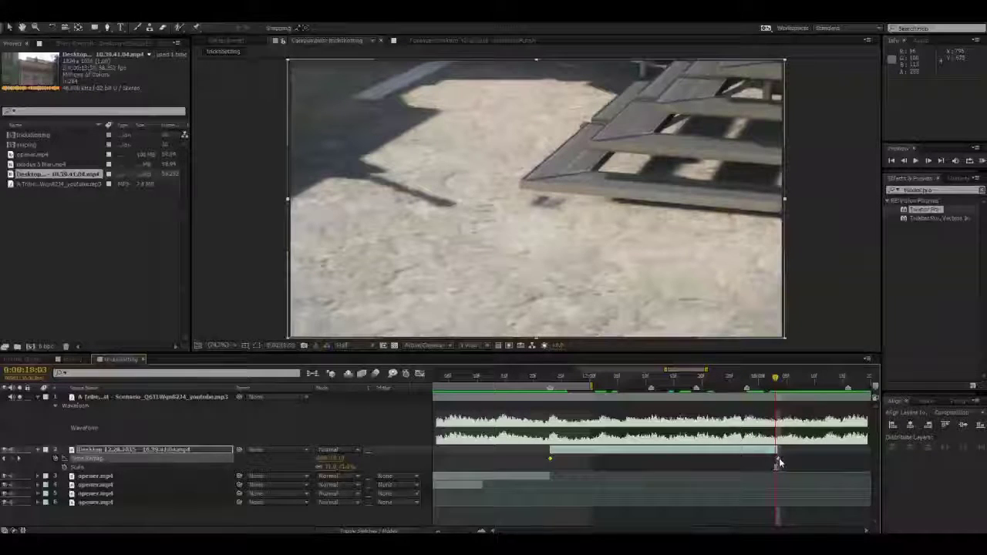
drag(778, 459, 776, 461)
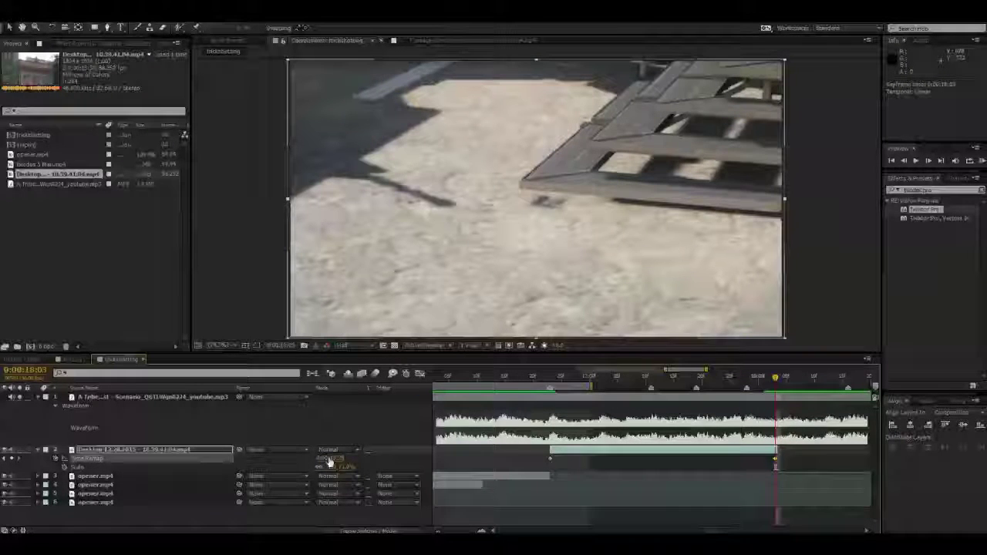
drag(329, 460, 320, 456)
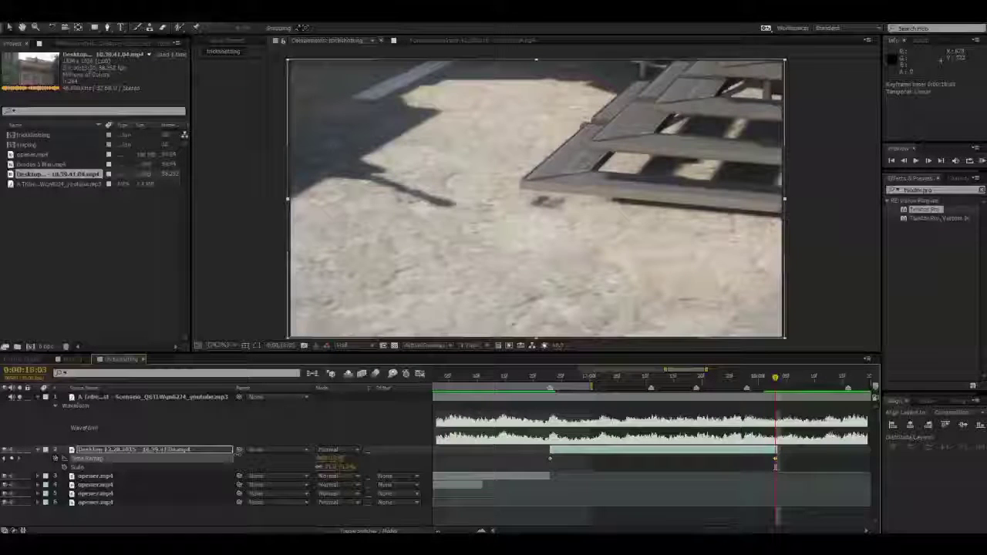
drag(232, 454, 216, 455)
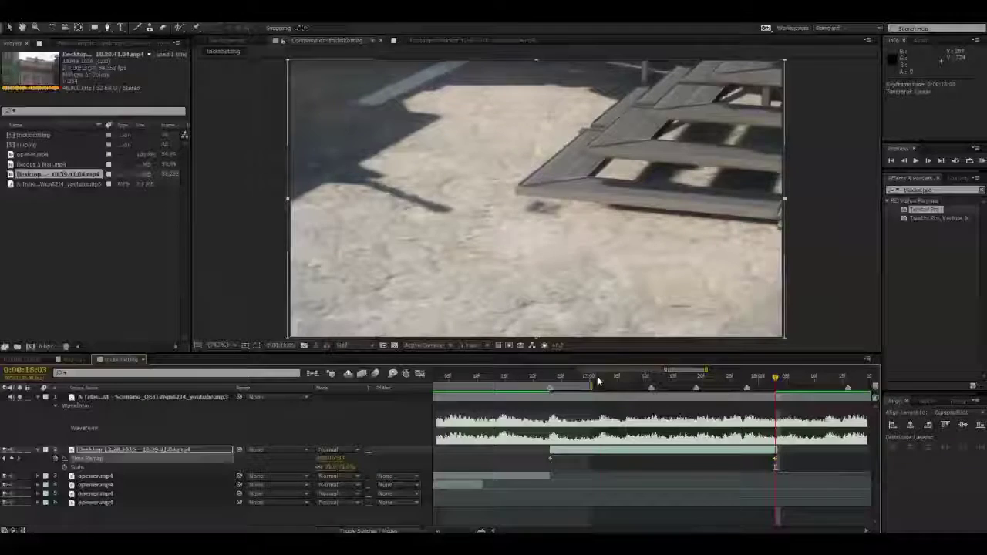
drag(596, 380, 661, 389)
key(space)
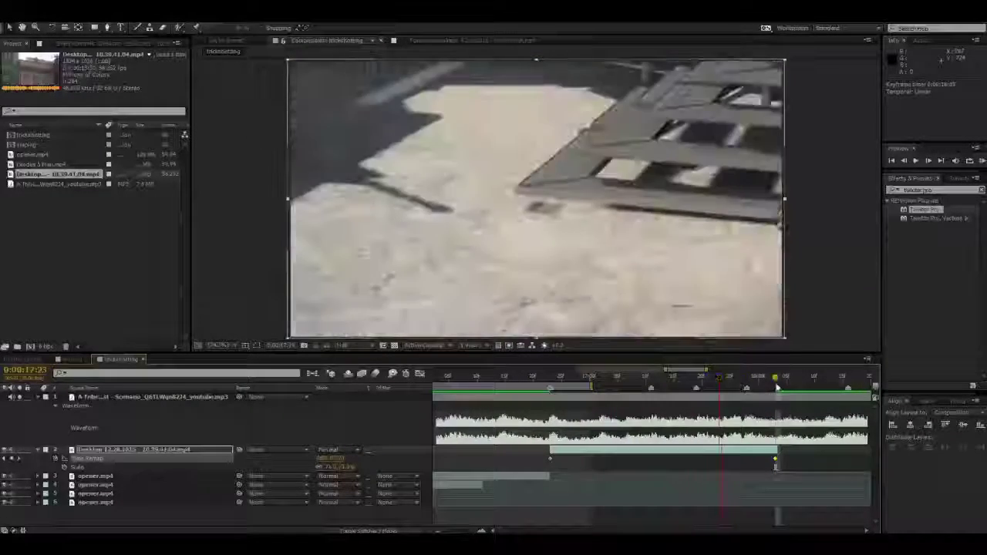
- Move the last Time Remap keyframe to the beat marker at 0:00:17:11, trim the layer's end there, and review the result
drag(594, 379, 653, 409)
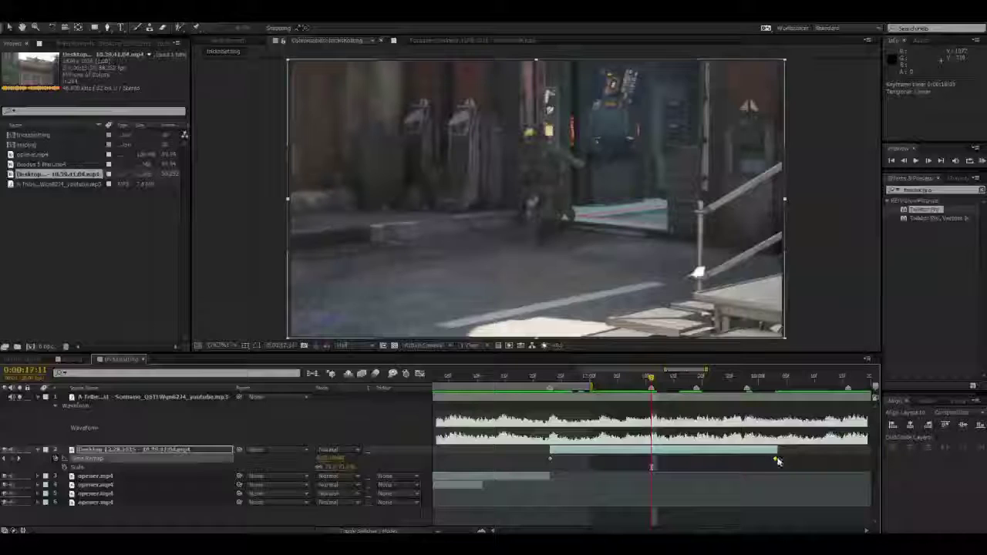
drag(778, 462, 653, 462)
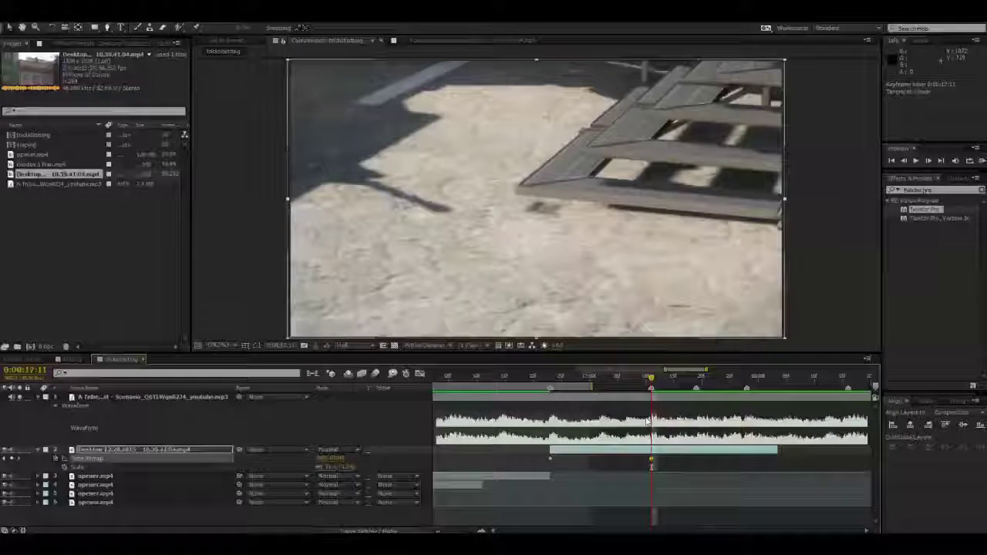
key(alt+bracketright)
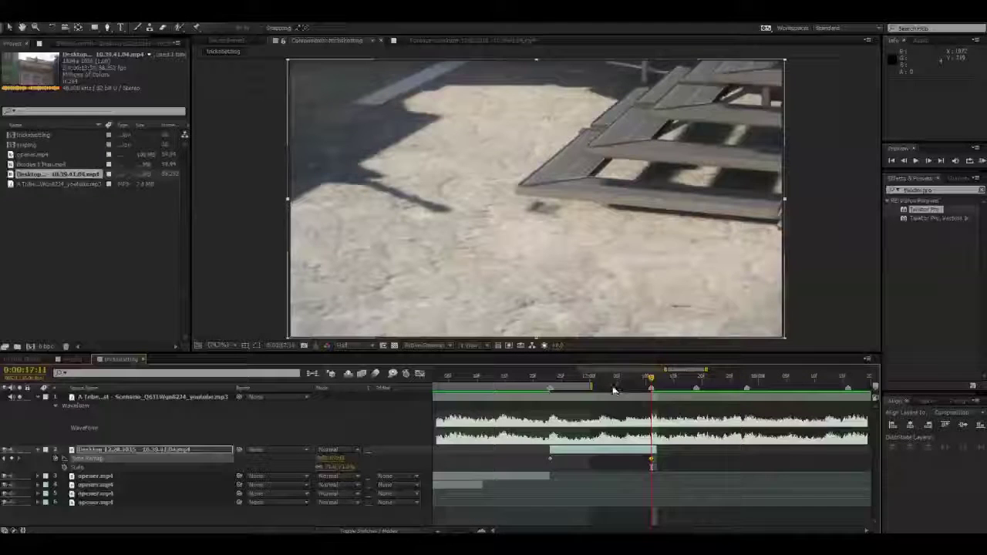
drag(543, 383, 602, 387)
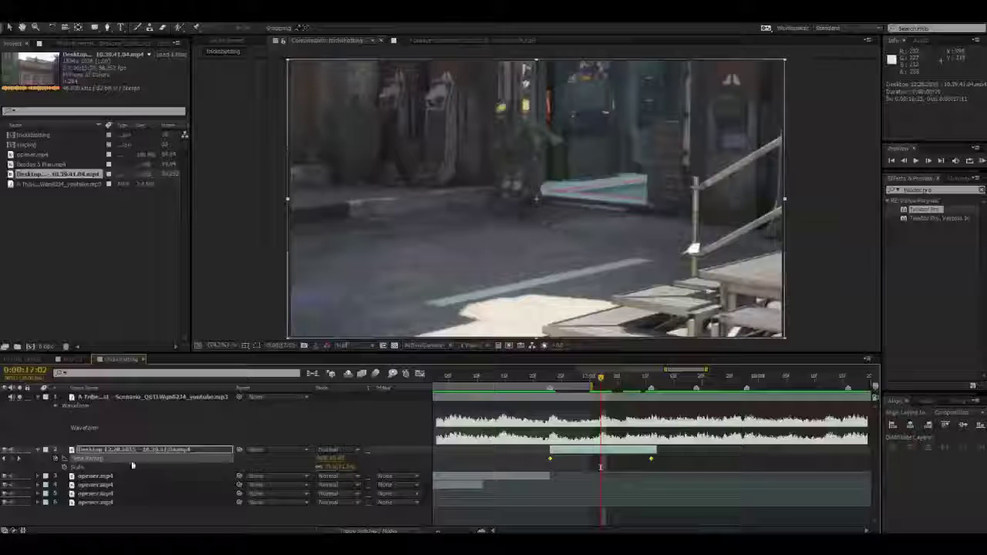
- Apply Easy Ease to both Time Remap keyframes and show their value curve in the Graph Editor
key(F9)
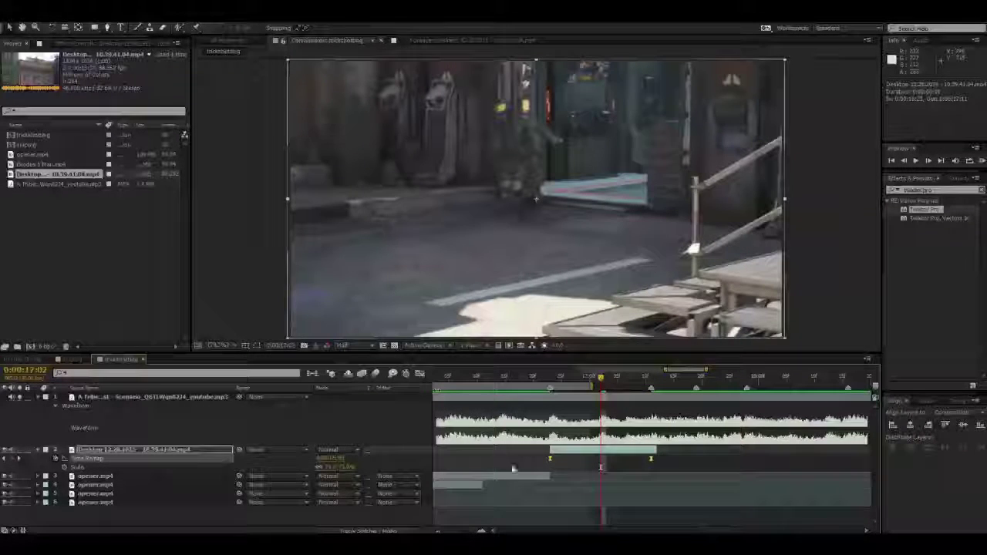
right_click(546, 458)
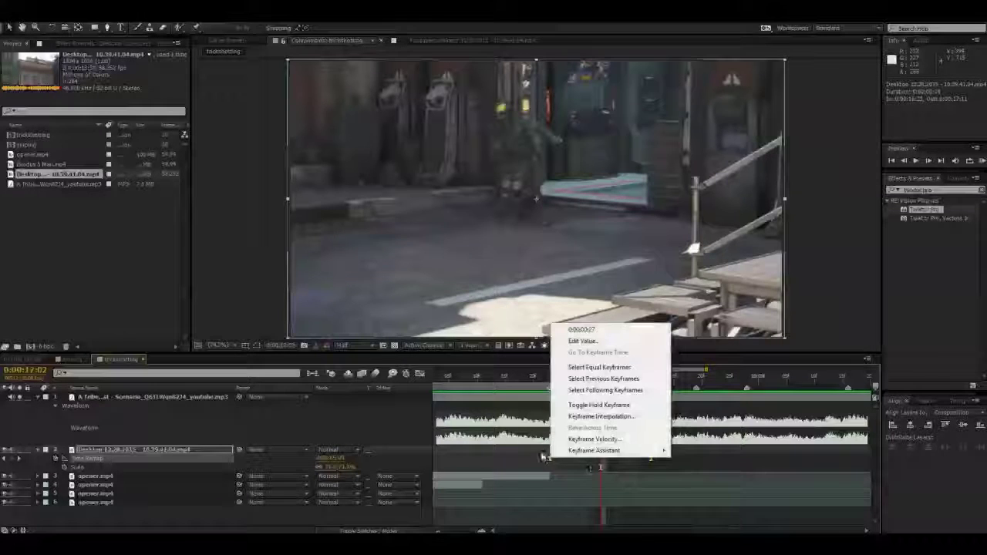
mouse_move(617, 452)
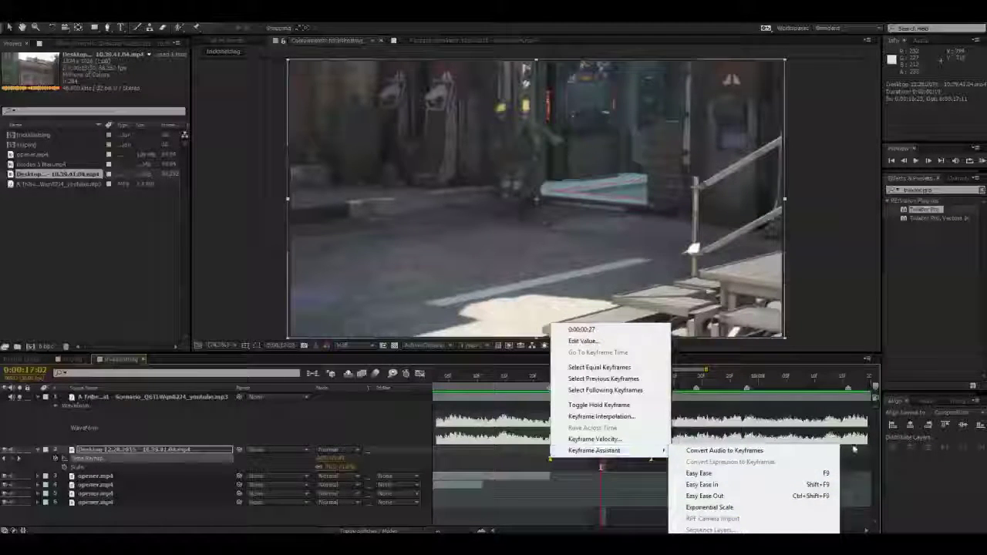
click(784, 435)
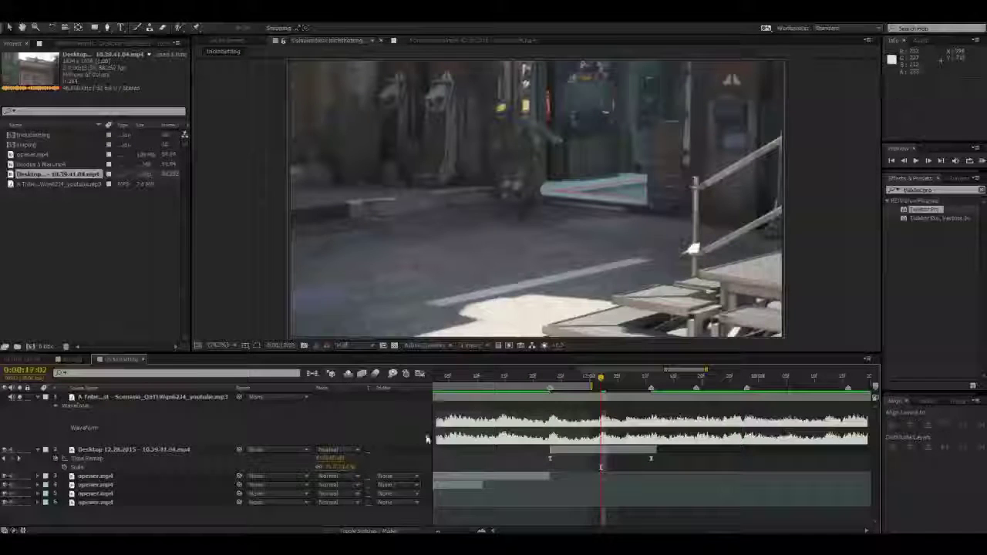
click(164, 452)
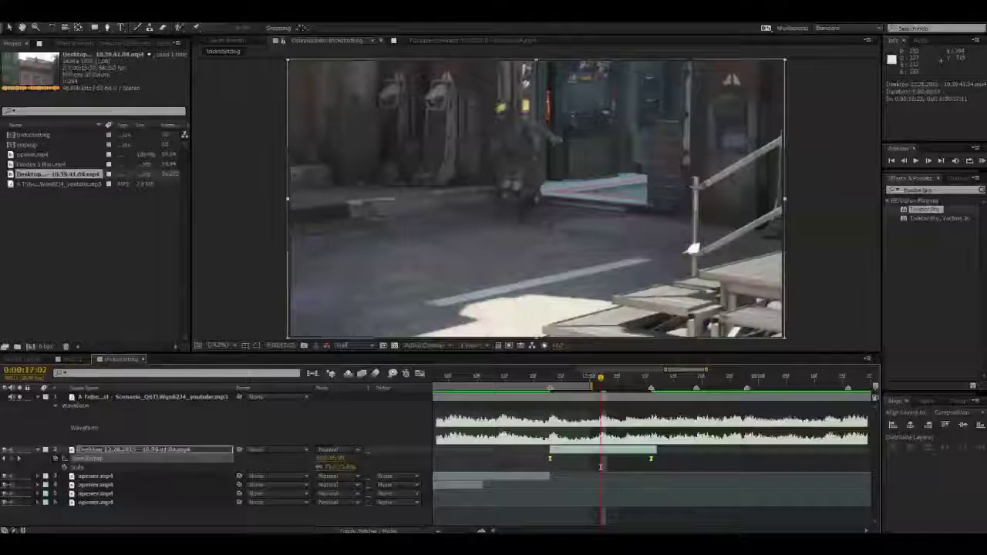
click(420, 374)
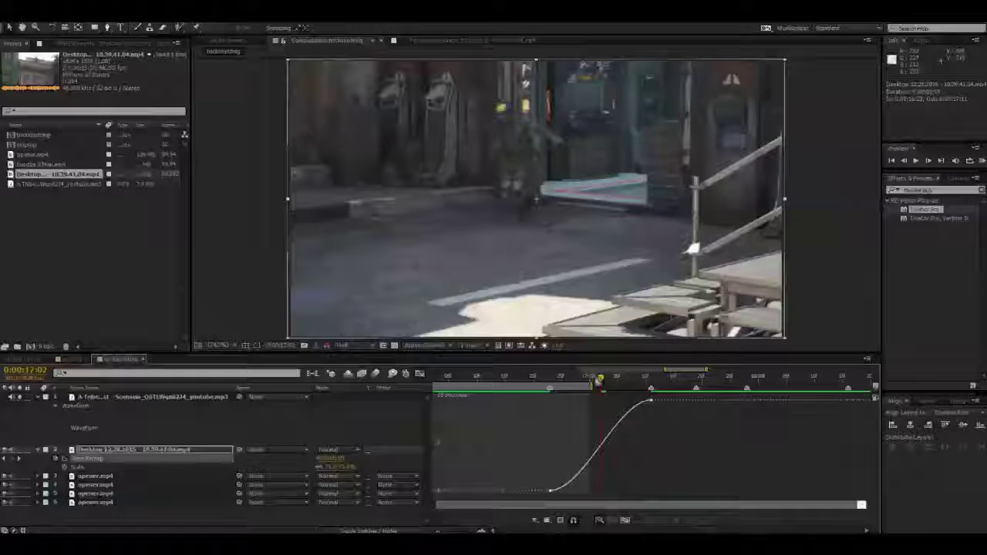
drag(543, 387, 601, 395)
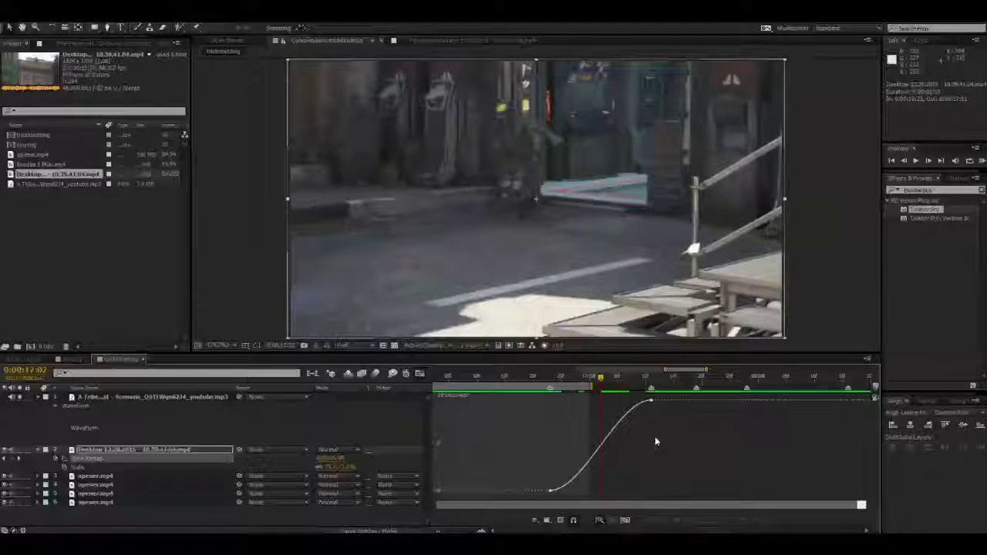
- Reshape the Time Remap value curve with vertical handles at both keyframes, making it steep at the ends and nearly flat in the middle
click(551, 490)
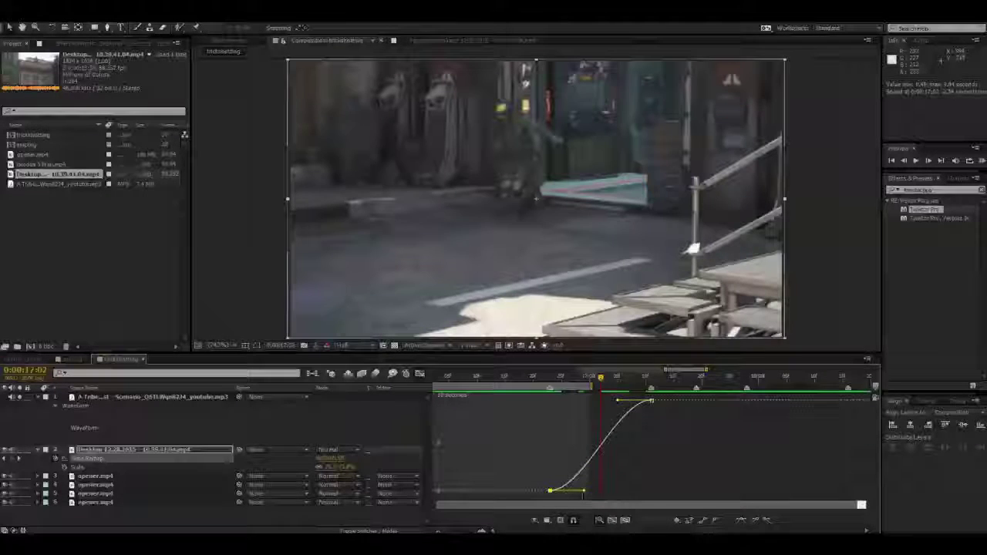
drag(583, 493, 510, 429)
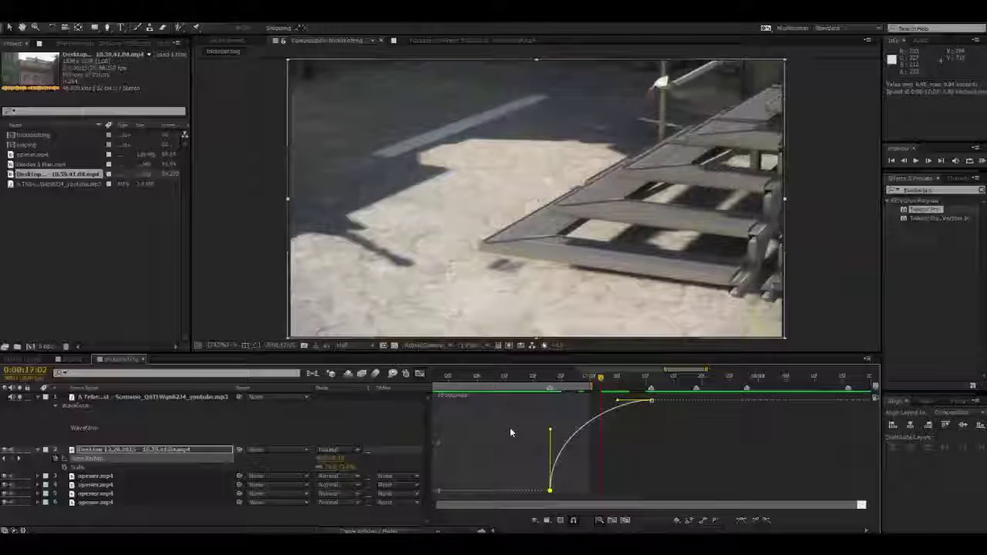
drag(510, 427, 499, 400)
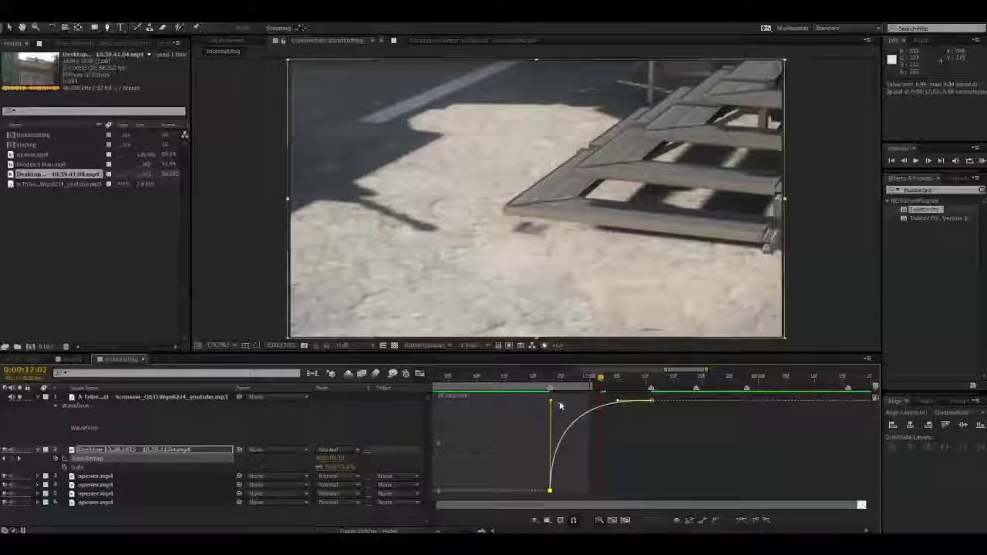
drag(620, 402, 697, 482)
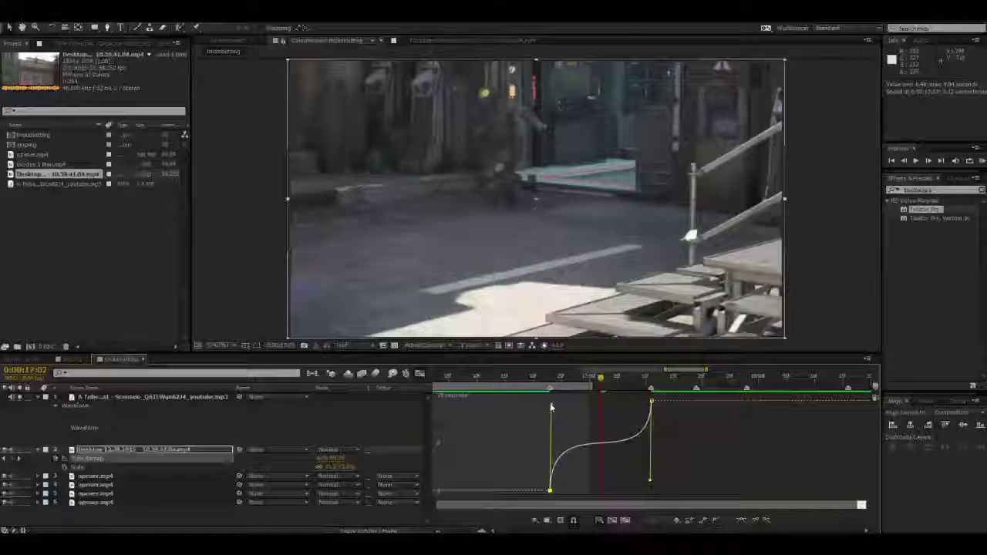
click(648, 407)
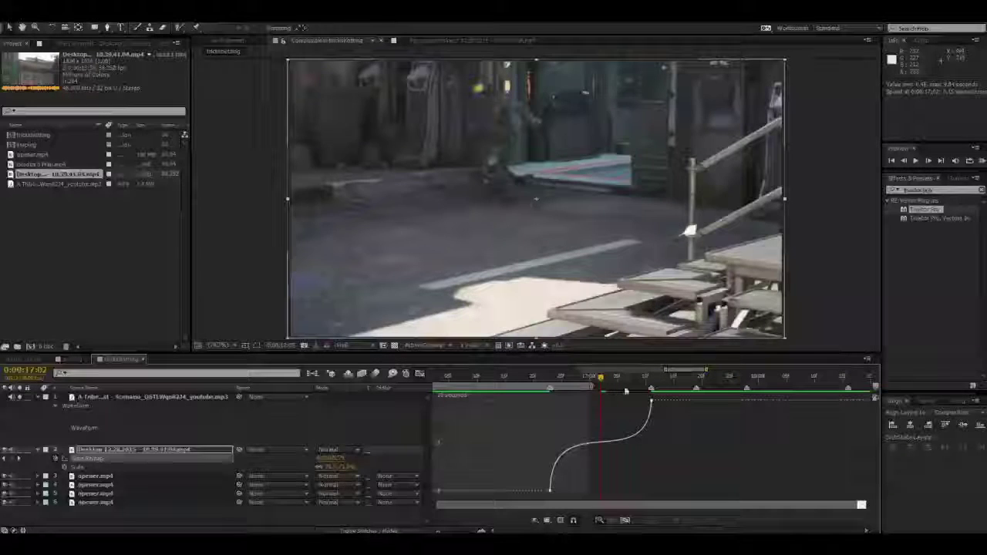
- View the Time Remap speed graph for comparison, and return to the value graph
mouse_move(601, 378)
mouse_down()
mouse_move(532, 382)
mouse_move(610, 380)
mouse_move(594, 381)
mouse_up()
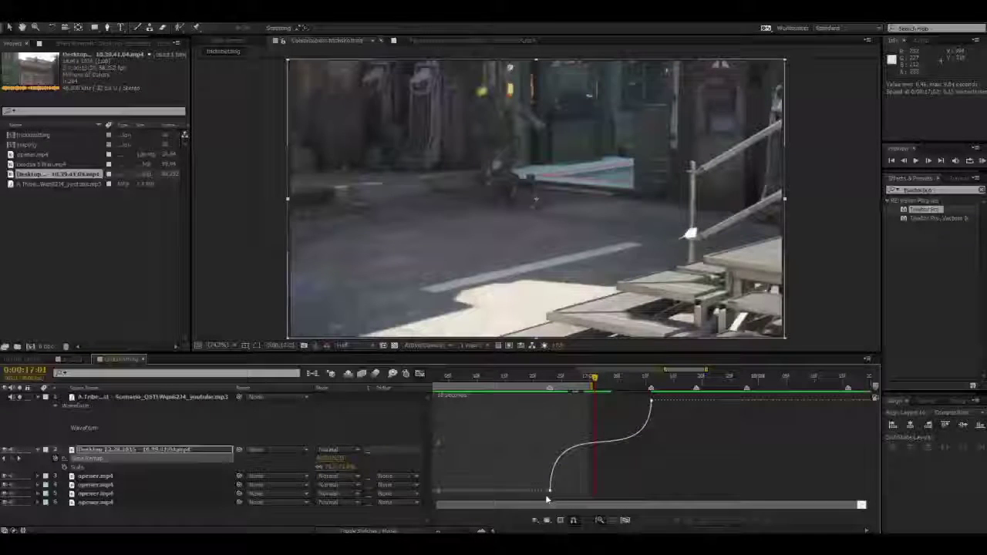
click(547, 520)
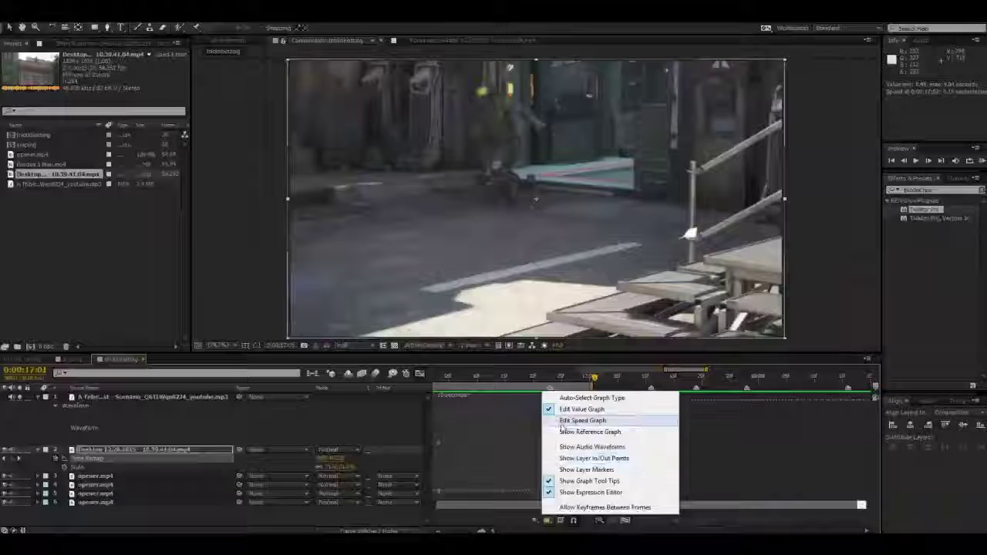
click(560, 424)
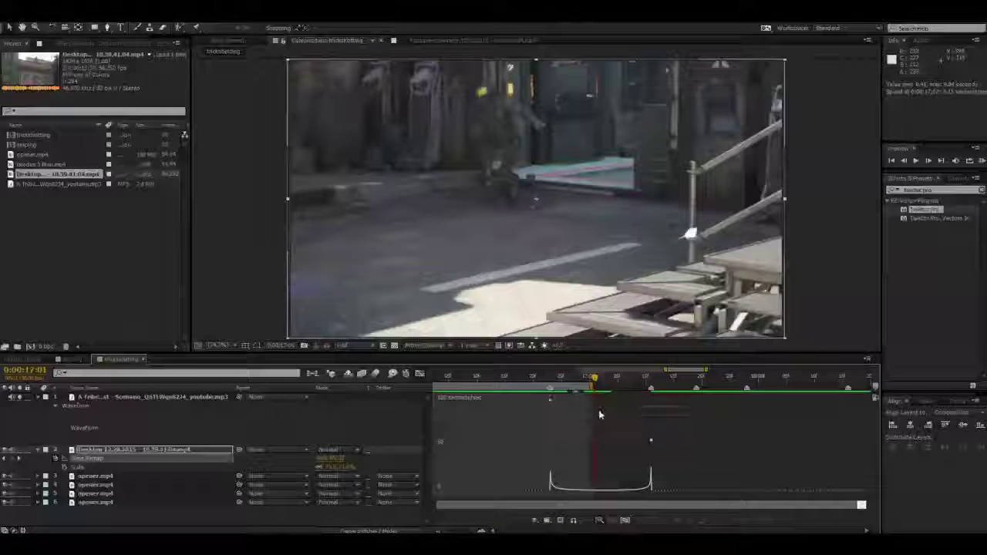
click(547, 520)
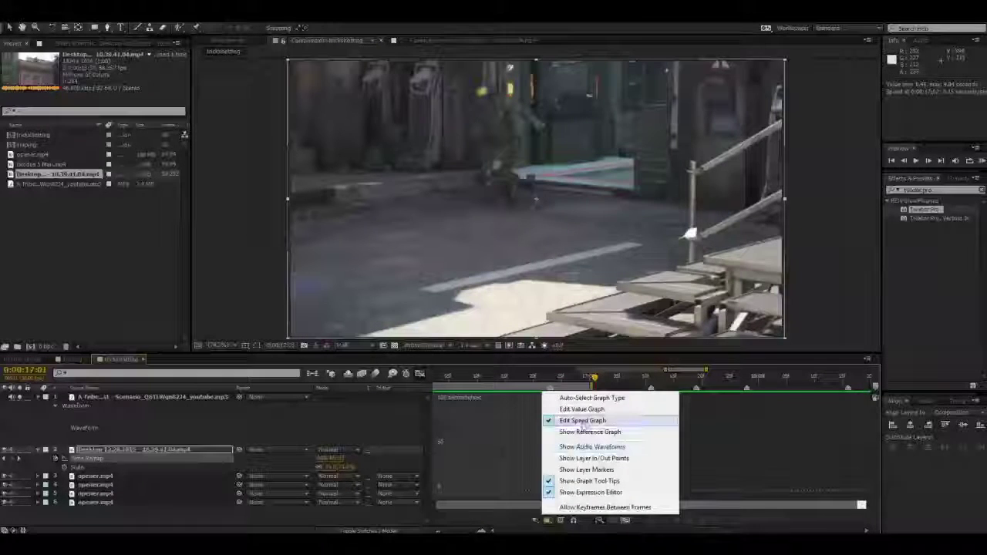
click(586, 409)
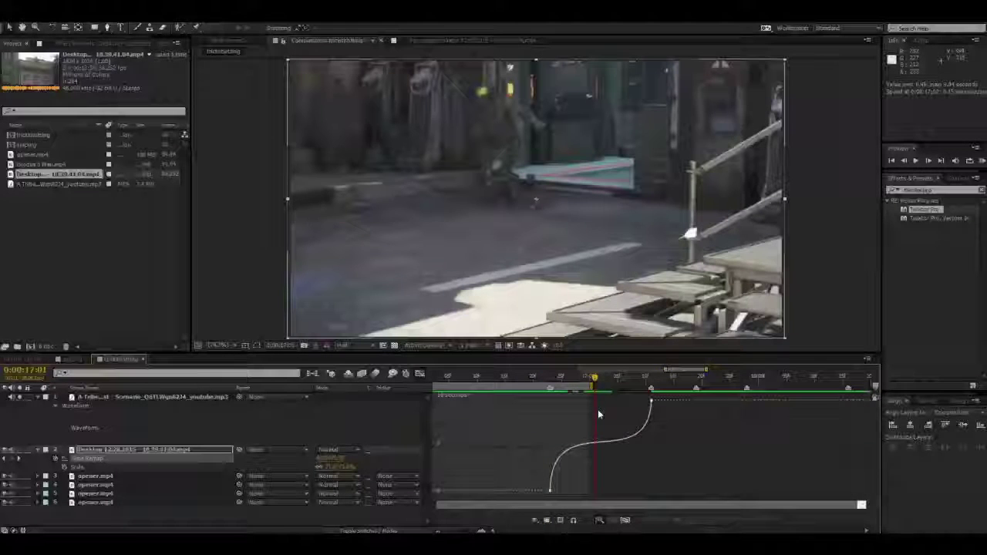
- Keep the value graph displayed and set the work area from 0:00:16:17 to 0:00:17:29 around the time-remapped clip
click(547, 520)
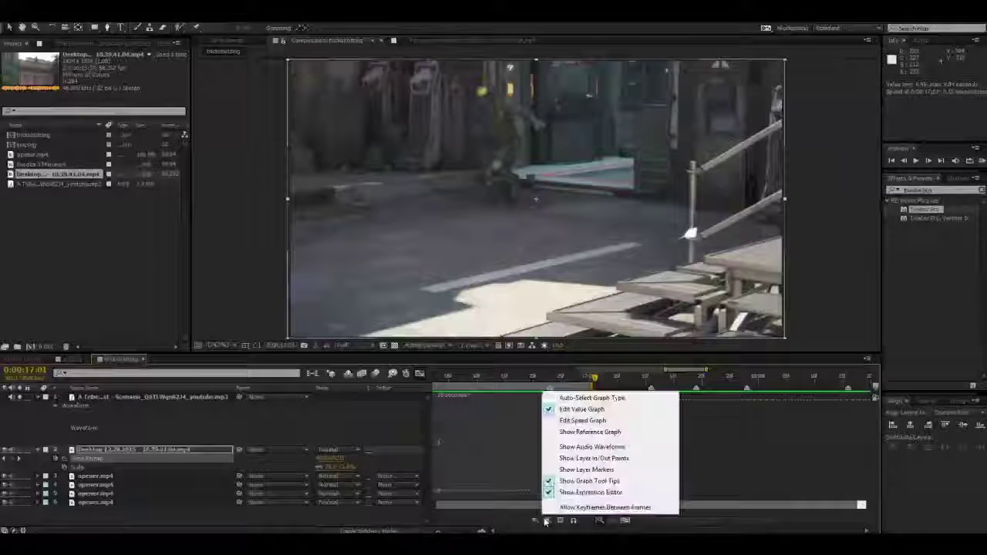
click(584, 410)
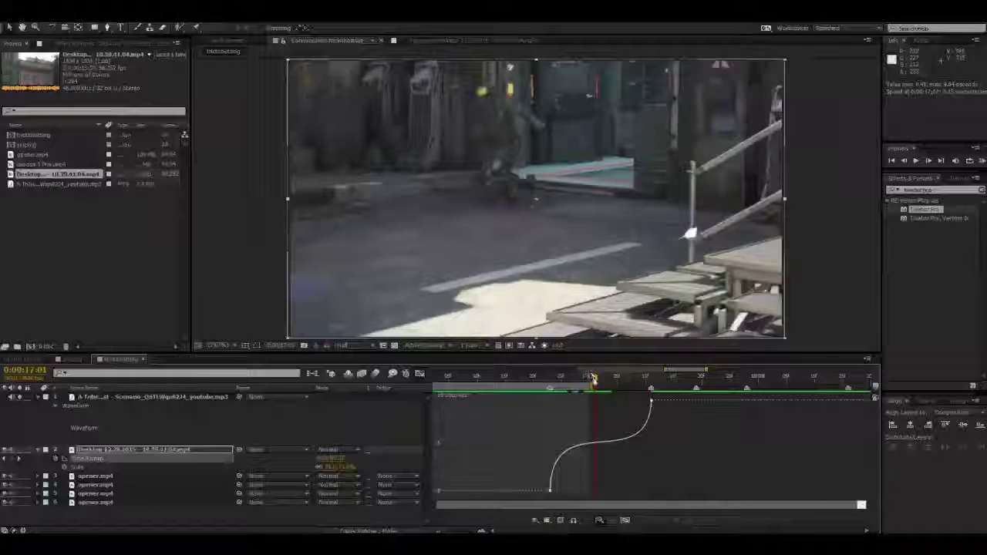
drag(592, 378, 516, 382)
key(b)
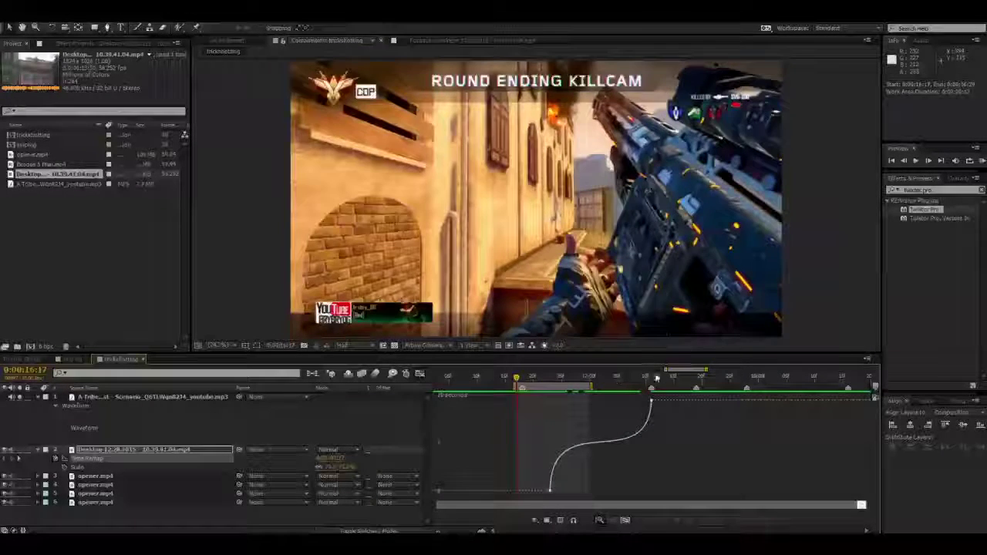
drag(658, 379, 754, 373)
key(n)
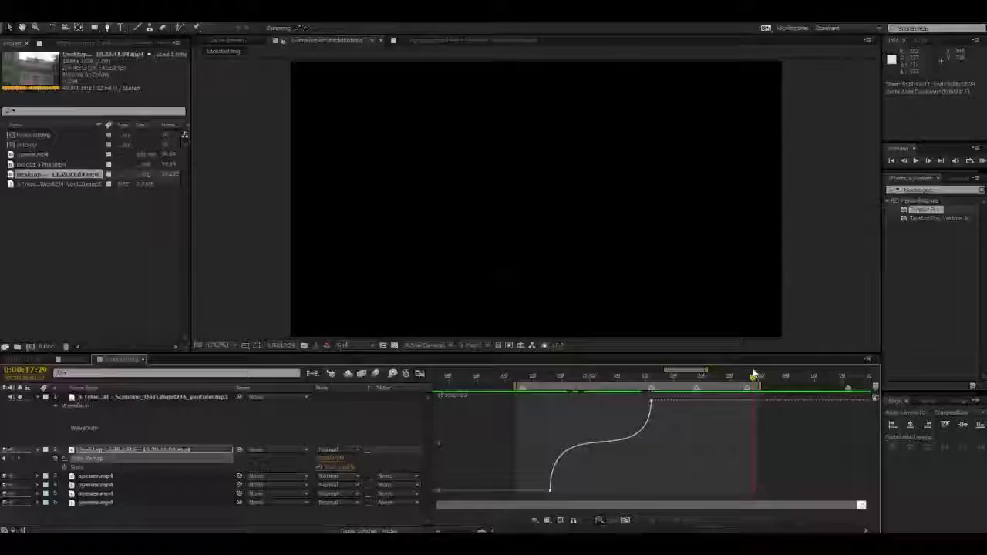
- Preview the work area and scrub through the time-remapped clip to check its speed changes against the beat markers
key(KP_0)
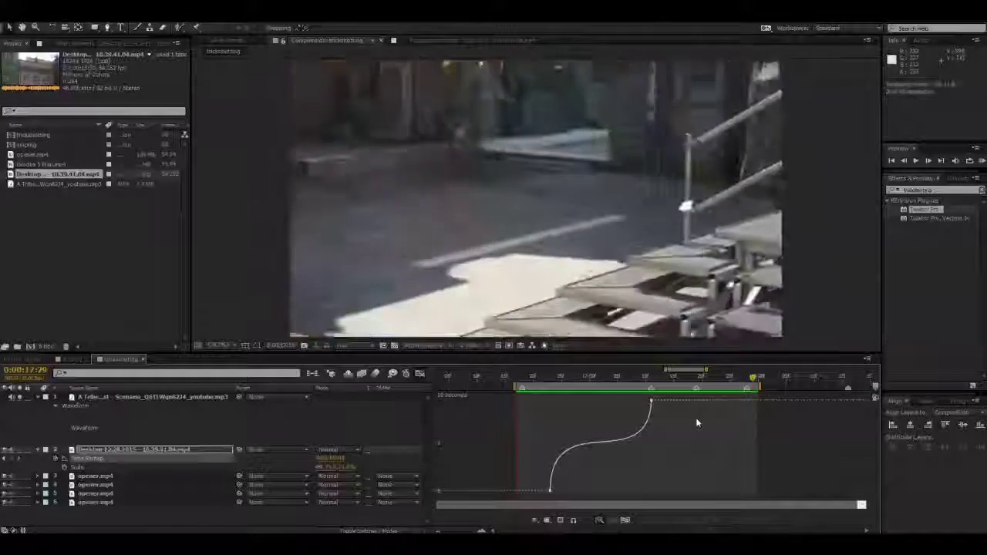
key(space)
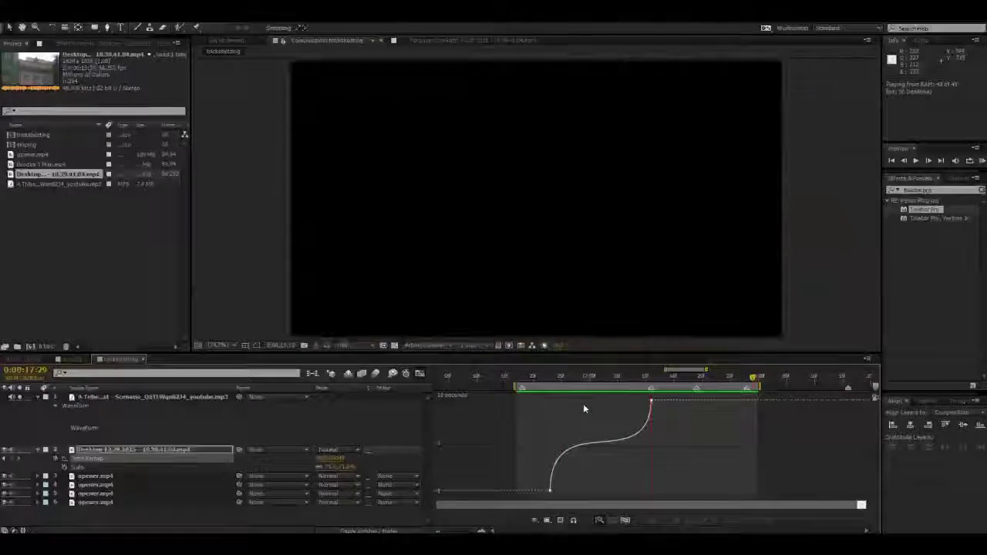
key(KP_0)
key(space)
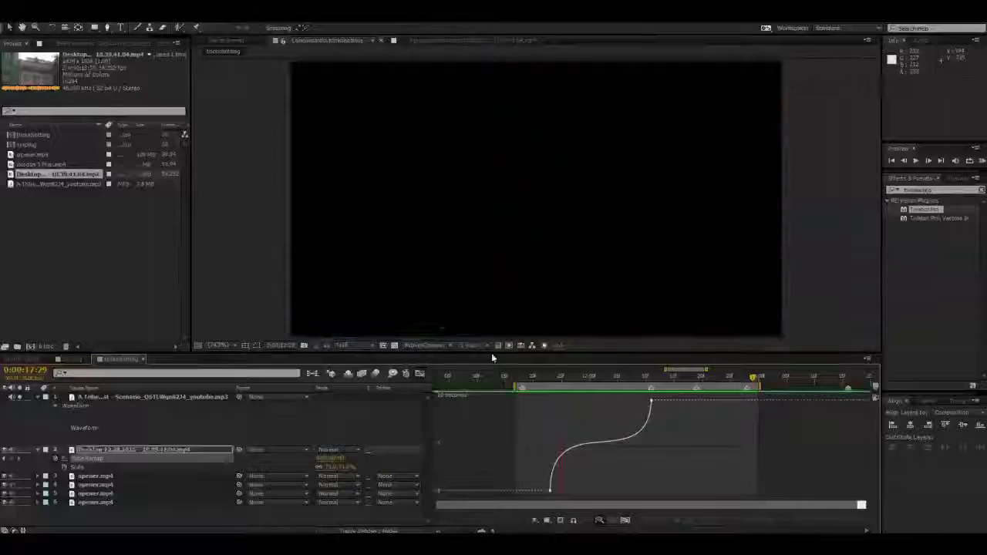
drag(531, 377, 613, 378)
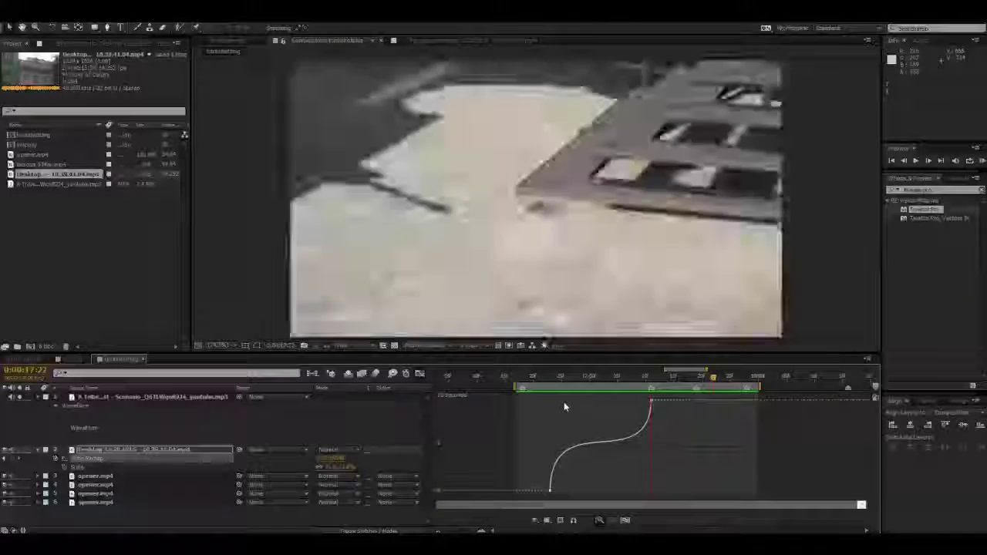
key(space)
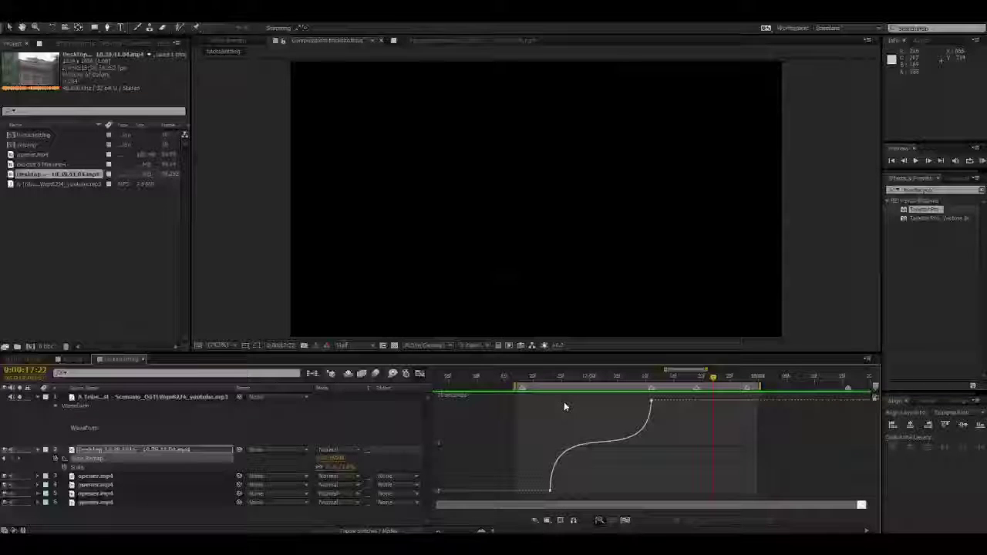
click(586, 378)
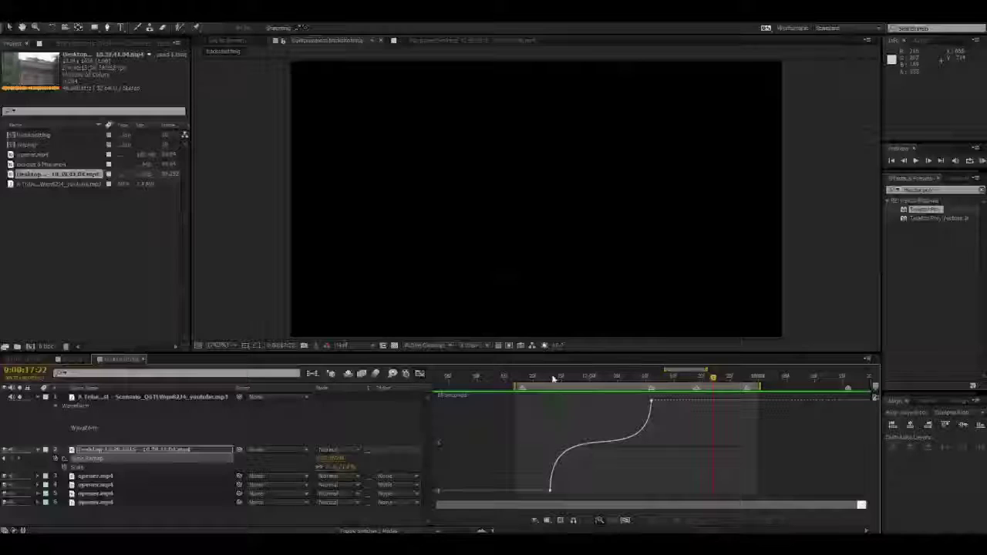